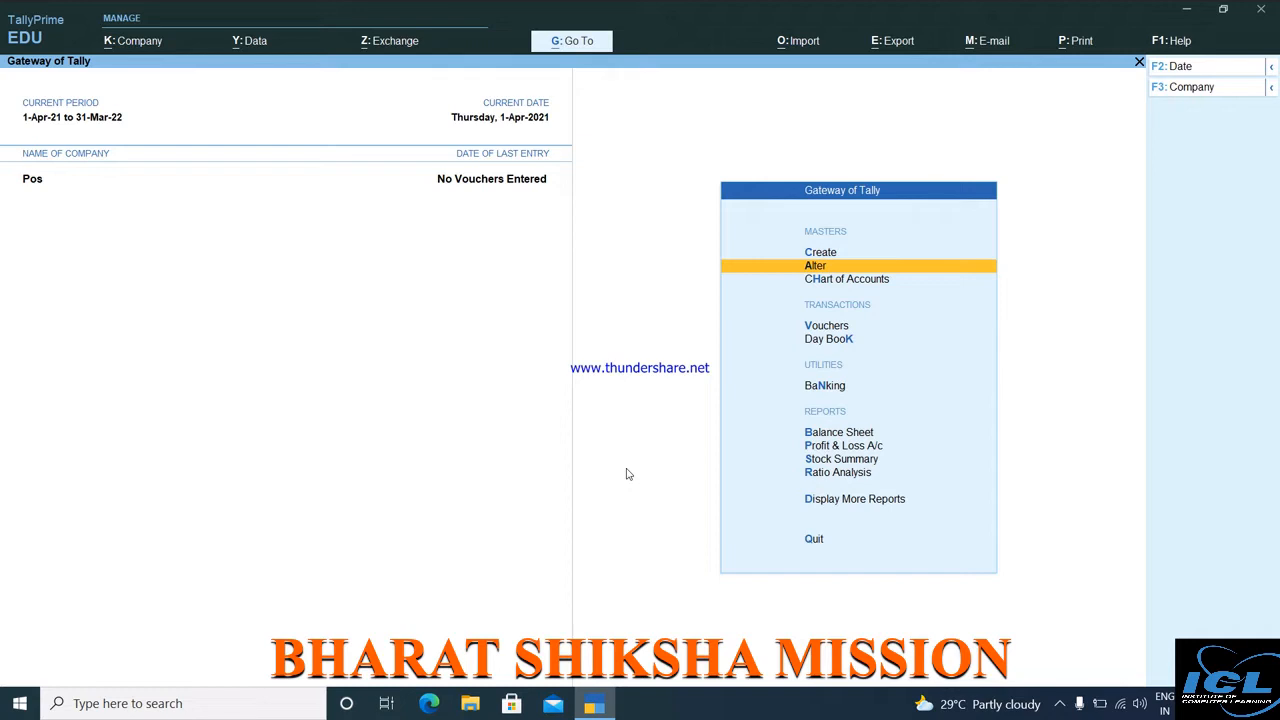
Start a purchase voucher for supplier invoice 12121 from Cash, and begin creating the purchase ledger.
{"action": "key", "text": "Down"}
{"action": "key", "text": "Down"}
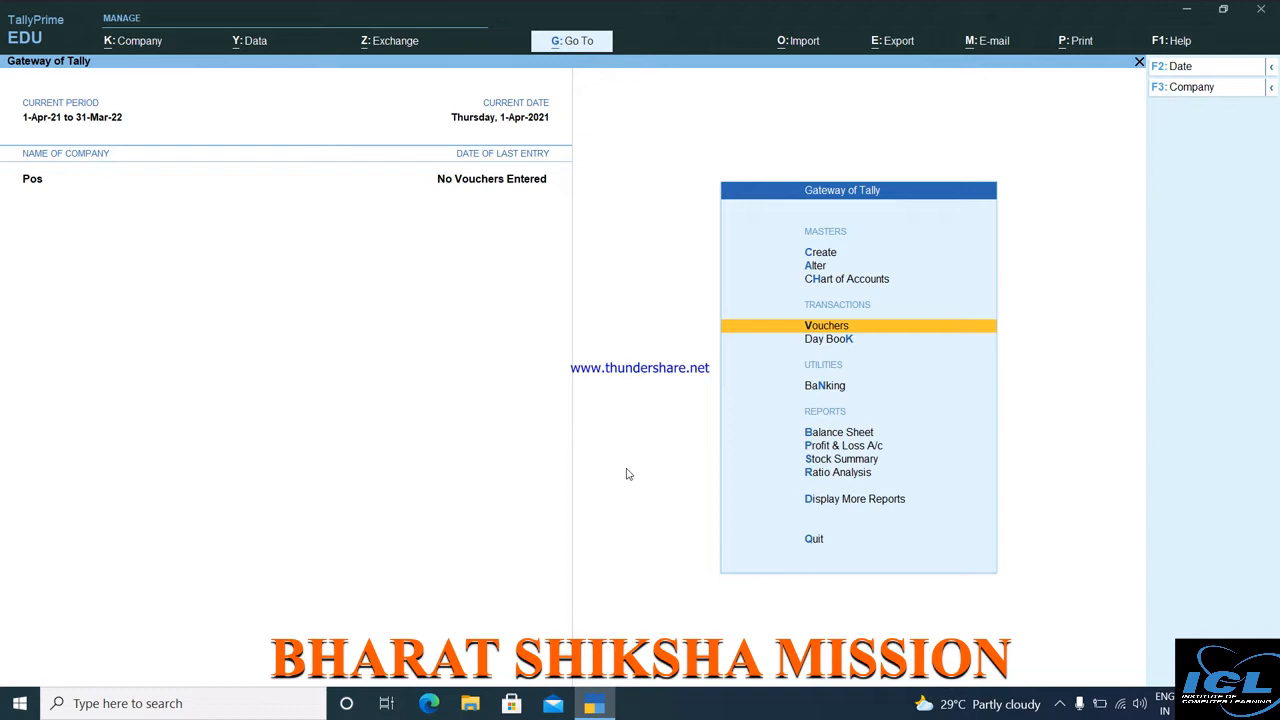
{"action": "key", "text": "Return"}
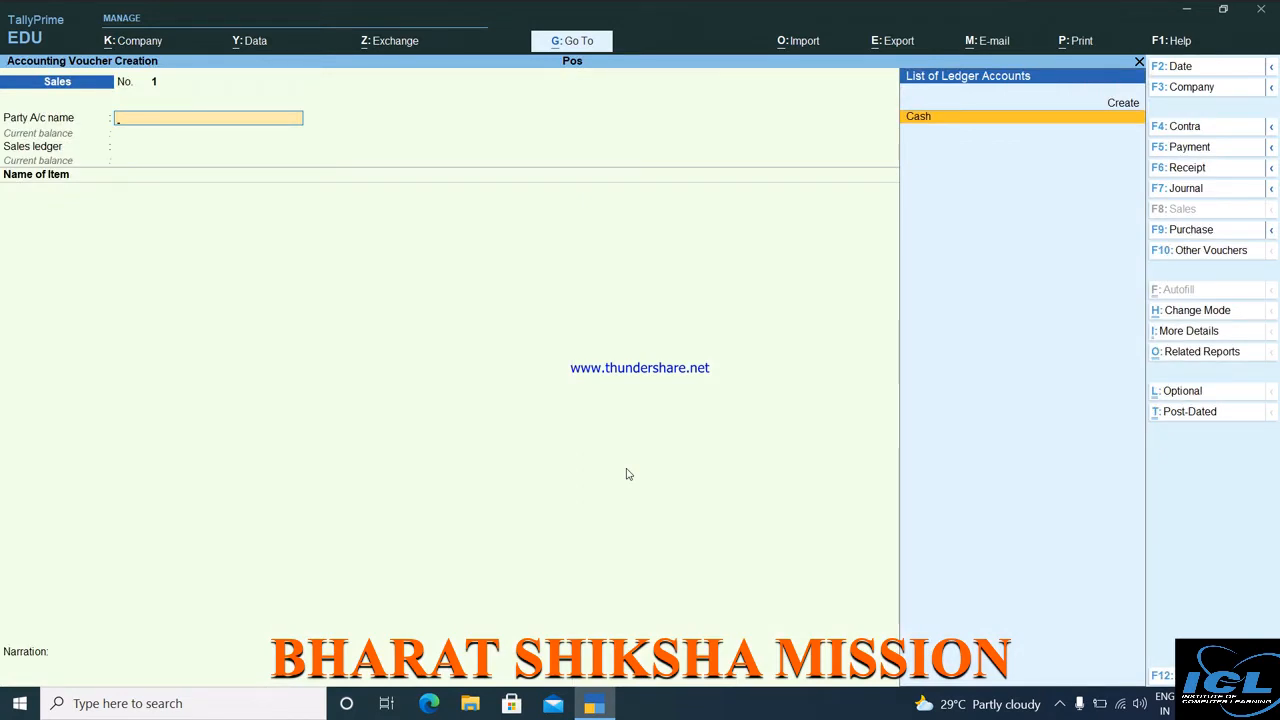
{"action": "key", "text": "F9"}
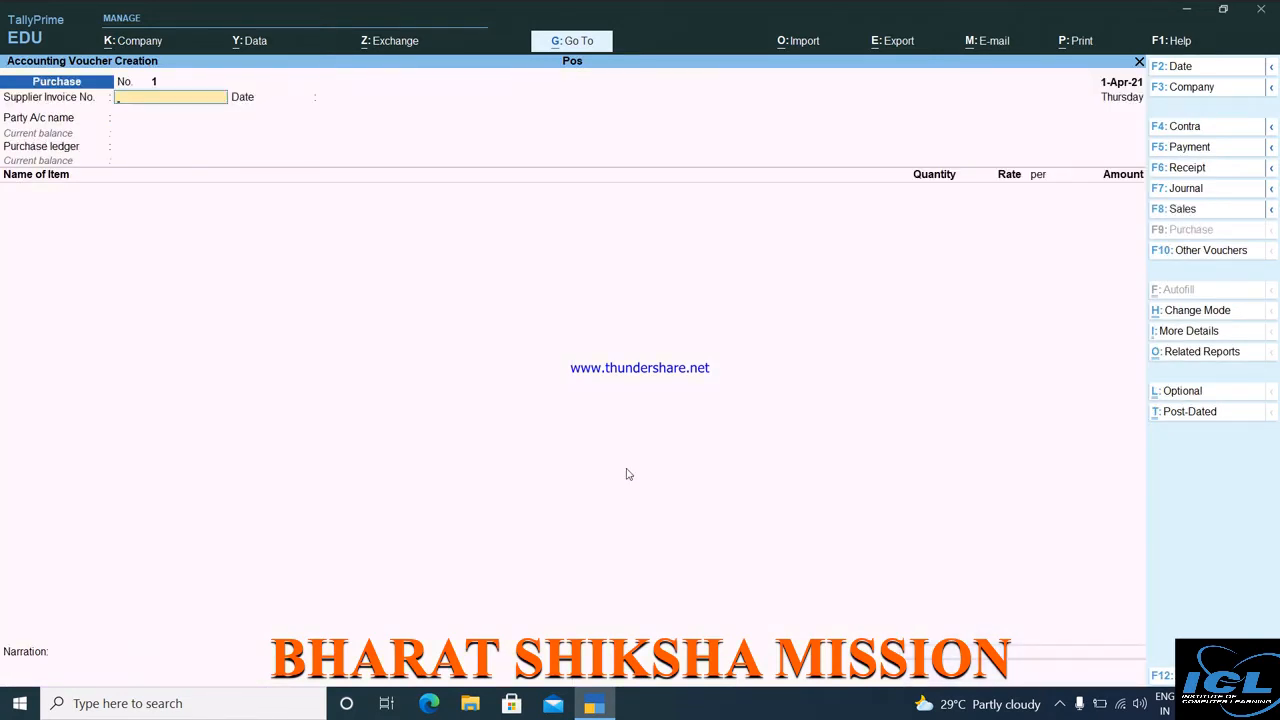
{"action": "type", "text": "12121"}
{"action": "key", "text": "Return"}
{"action": "key", "text": "Return"}
{"action": "key", "text": "Return"}
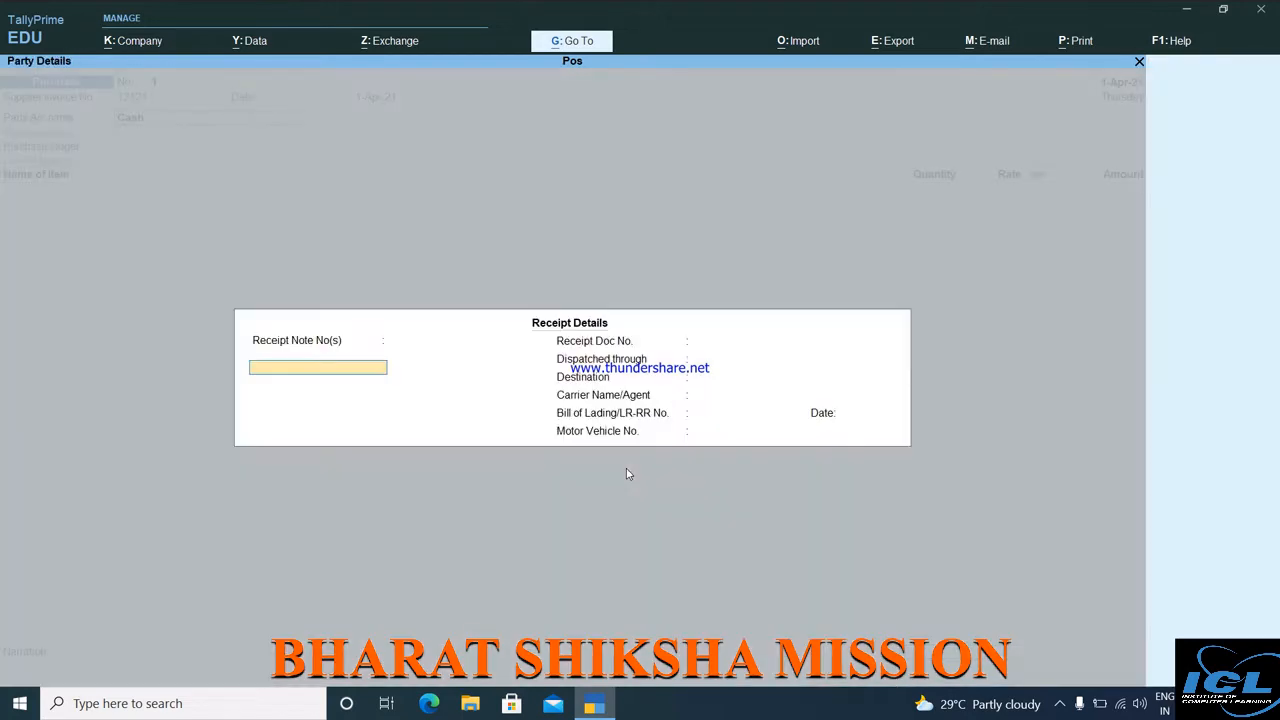
{"action": "key", "text": "ctrl+a"}
{"action": "key", "text": "ctrl+a"}
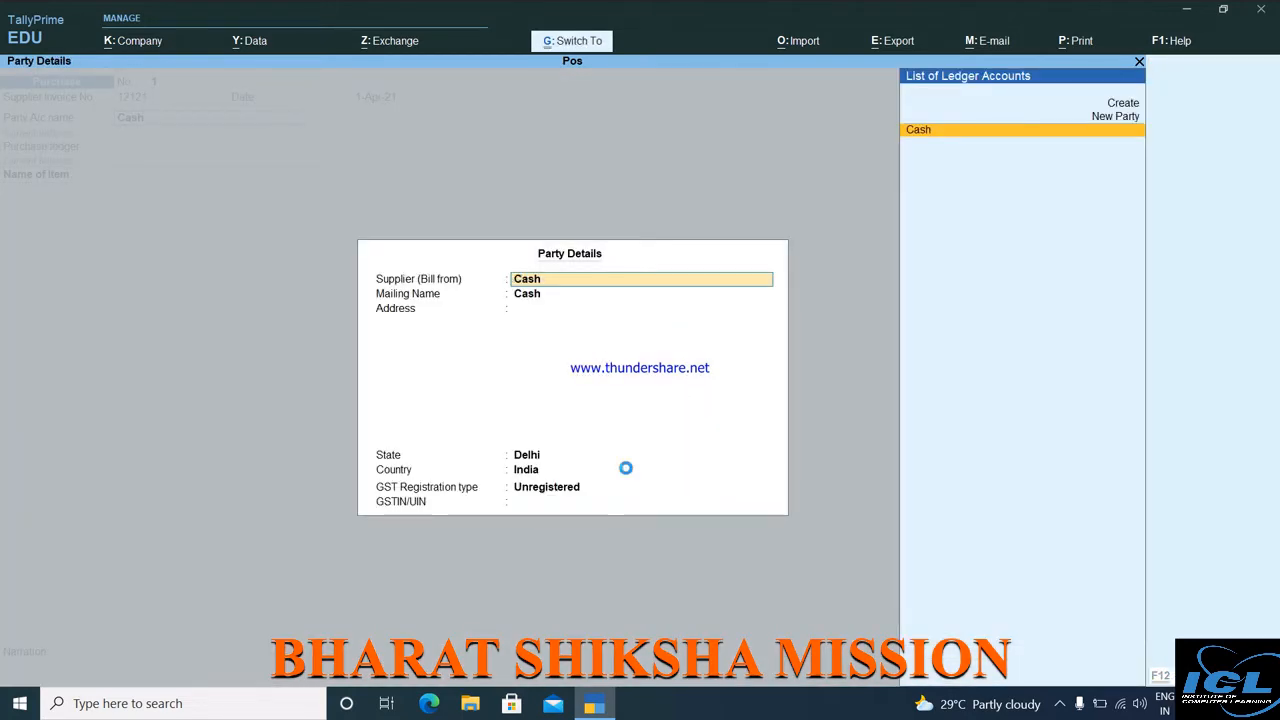
{"action": "key", "text": "alt+c"}
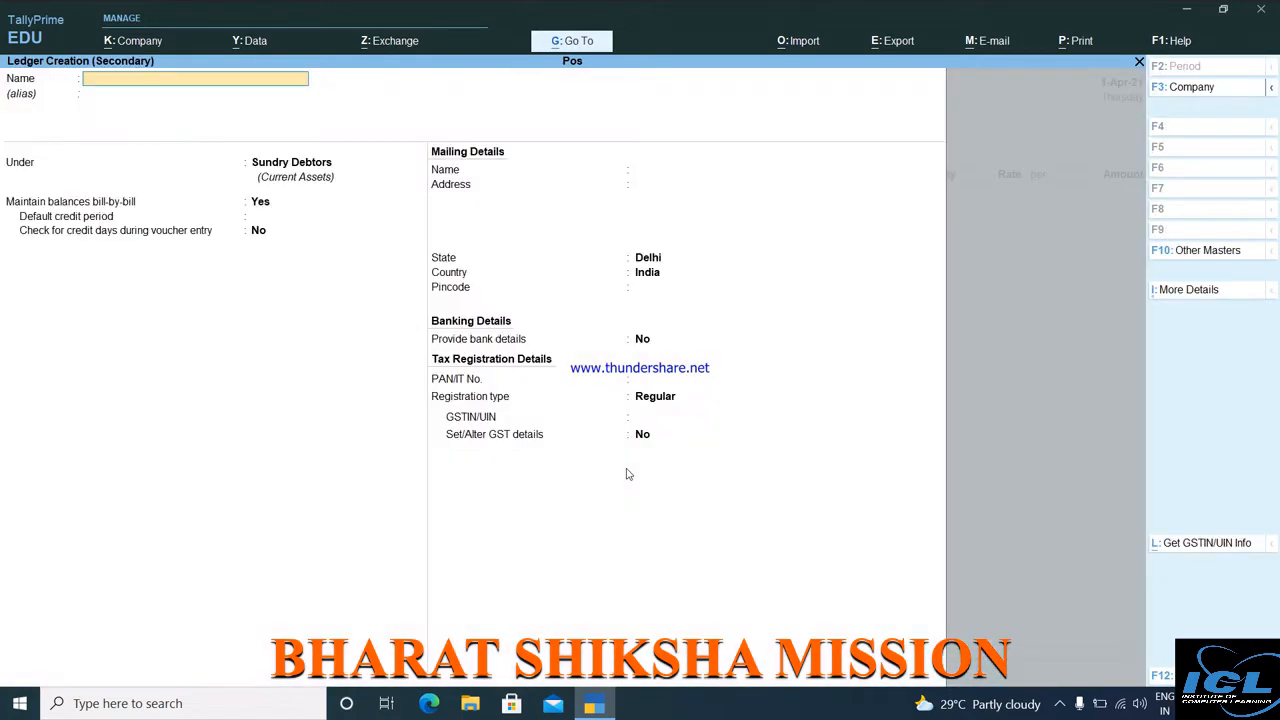
Create a 'Purchase' ledger under Purchase Accounts for the voucher, then bring up Company Features.
{"action": "type", "text": "Purchase"}
{"action": "key", "text": "Return"}
{"action": "key", "text": "Return"}
{"action": "type", "text": "P"}
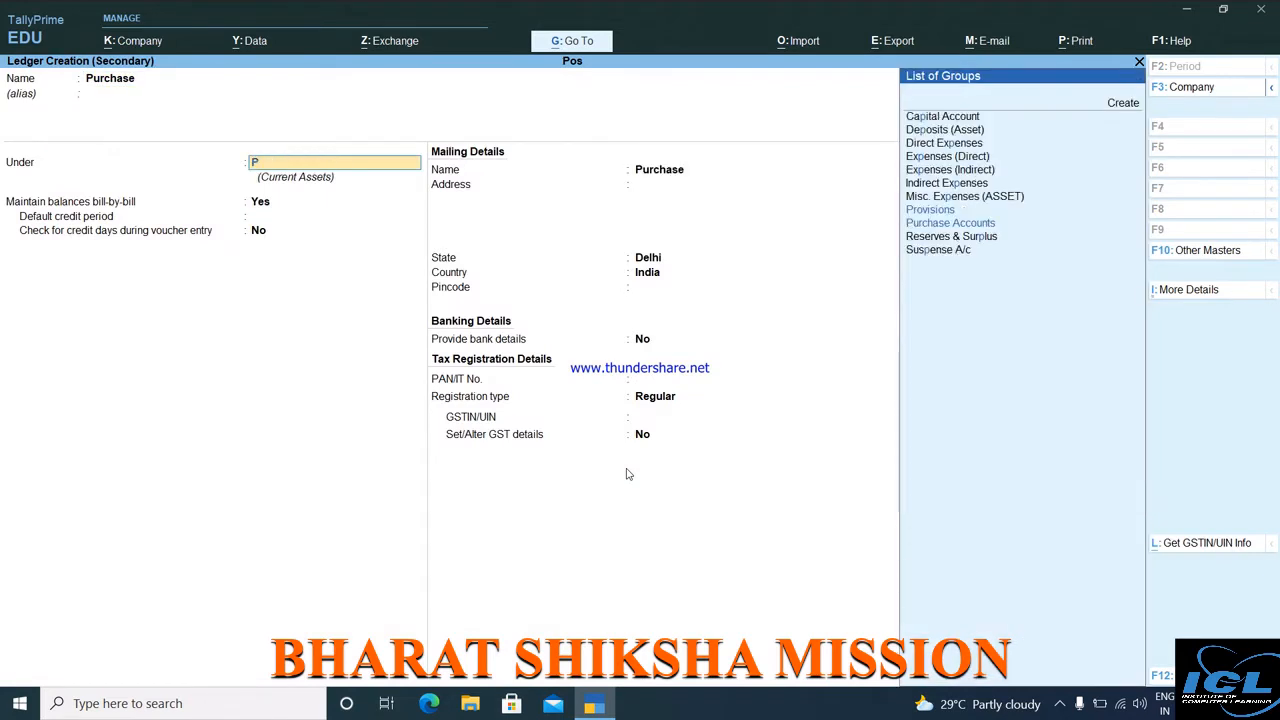
{"action": "type", "text": "u"}
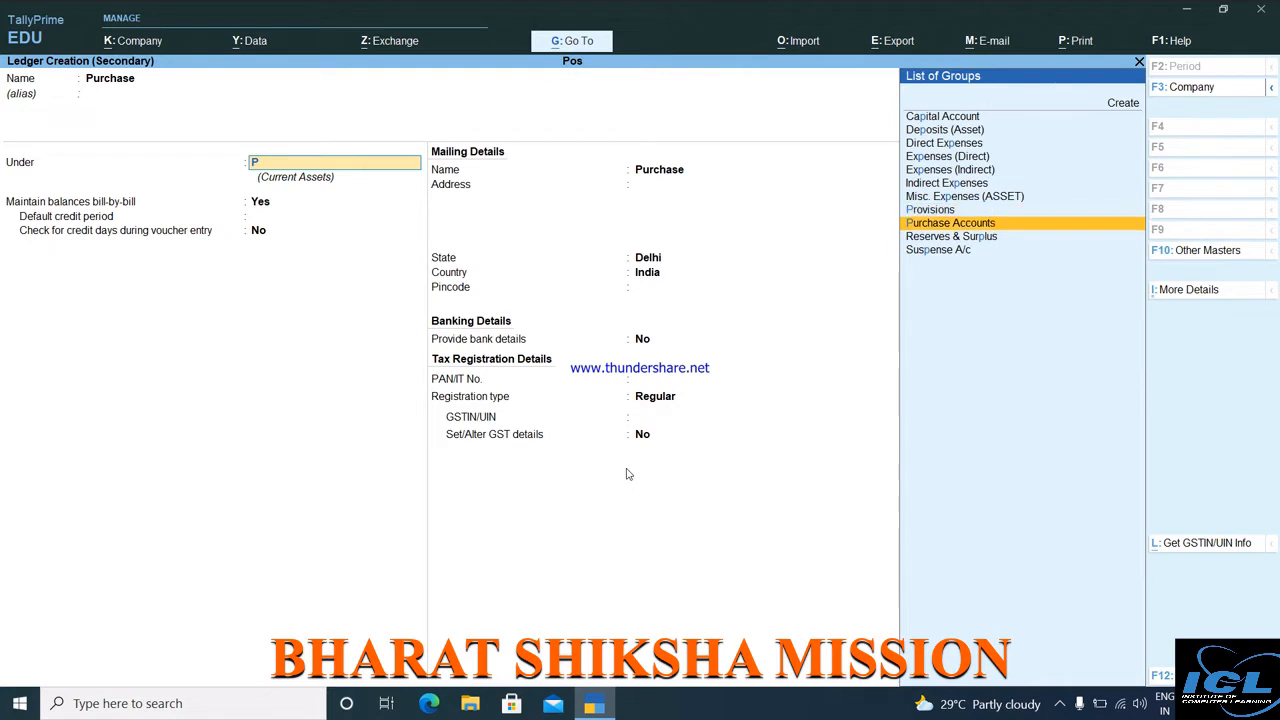
{"action": "key", "text": "Return"}
{"action": "key", "text": "ctrl+a"}
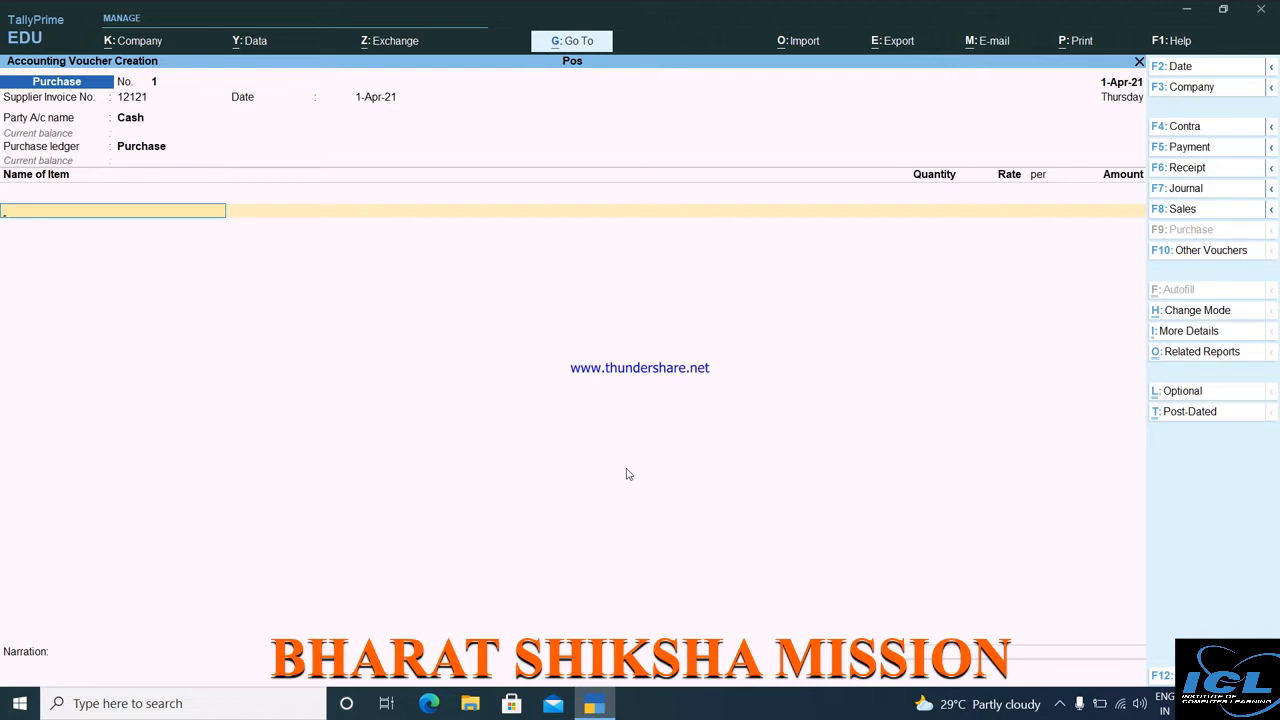
{"action": "key", "text": "F11"}
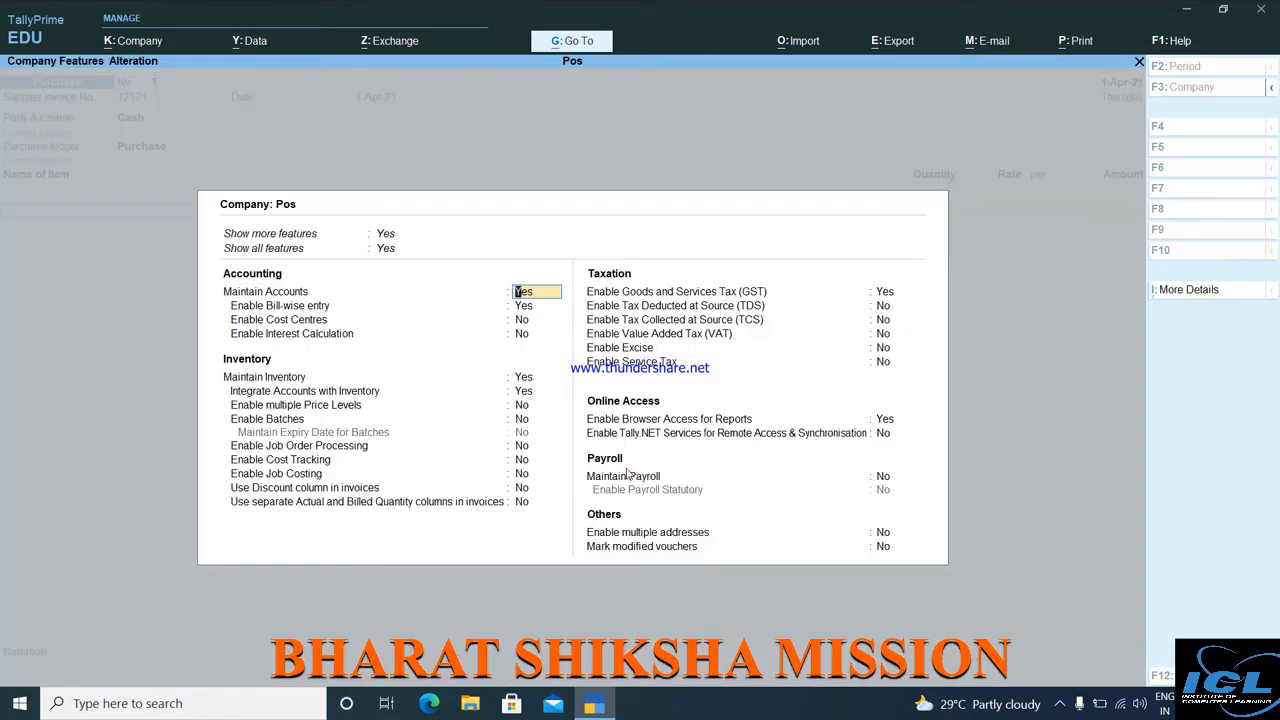
Enable GST with state Delhi, Regular registration and the company's GSTIN, then save.
{"action": "key", "text": "Return"}
{"action": "key", "text": "Return"}
{"action": "key", "text": "Return"}
{"action": "key", "text": "Return"}
{"action": "key", "text": "Return"}
{"action": "key", "text": "Return"}
{"action": "key", "text": "Return"}
{"action": "key", "text": "Return"}
{"action": "key", "text": "Return"}
{"action": "key", "text": "Return"}
{"action": "key", "text": "Return"}
{"action": "key", "text": "Return"}
{"action": "key", "text": "Return"}
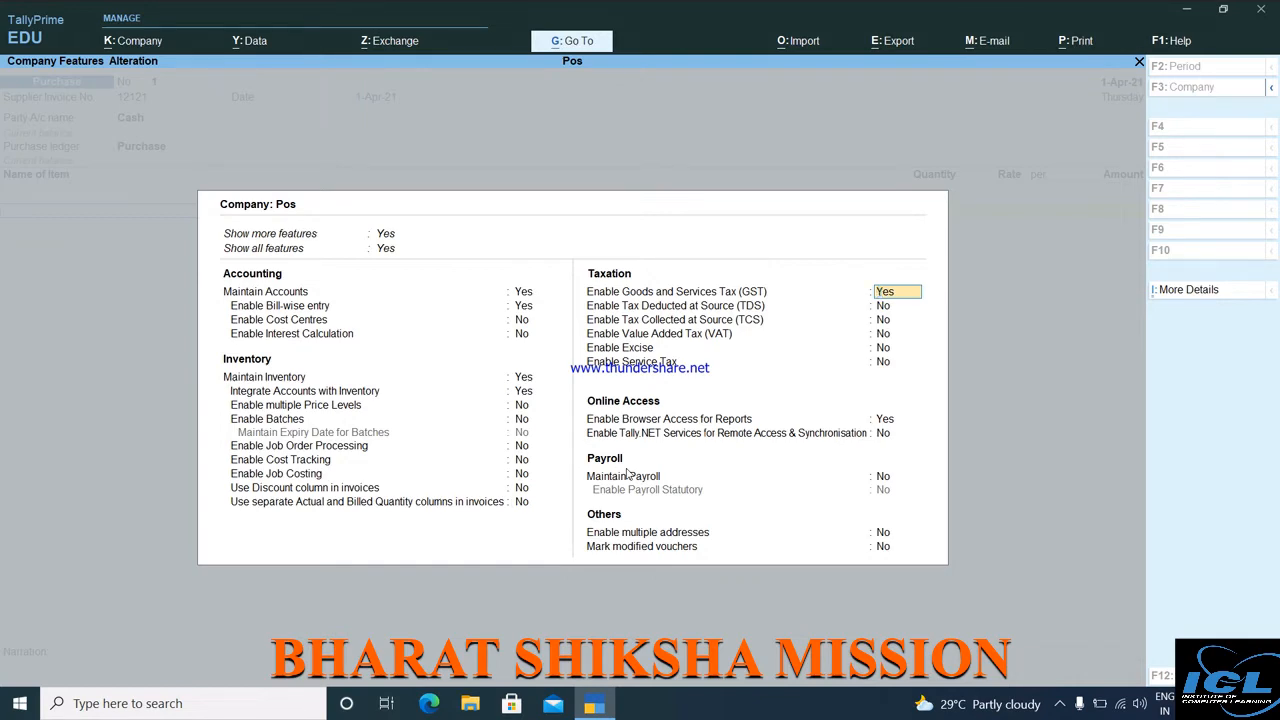
{"action": "key", "text": "Return"}
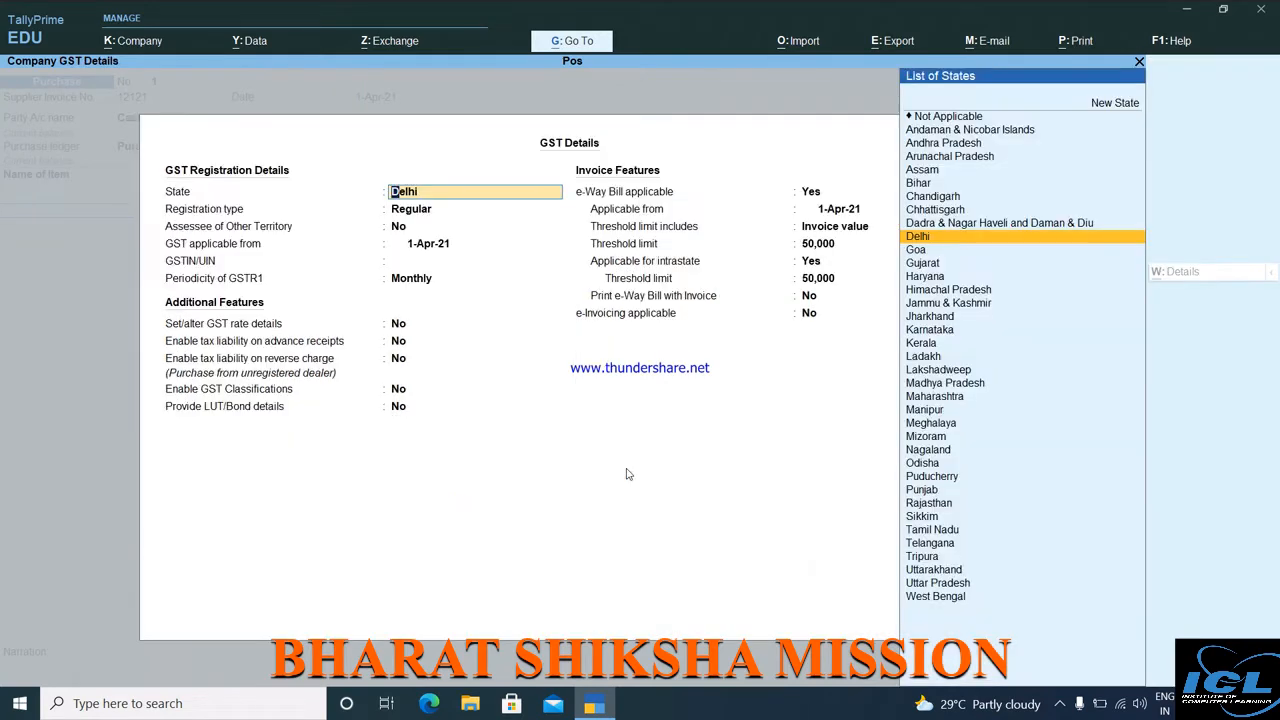
{"action": "key", "text": "Return"}
{"action": "key", "text": "Return"}
{"action": "key", "text": "Return"}
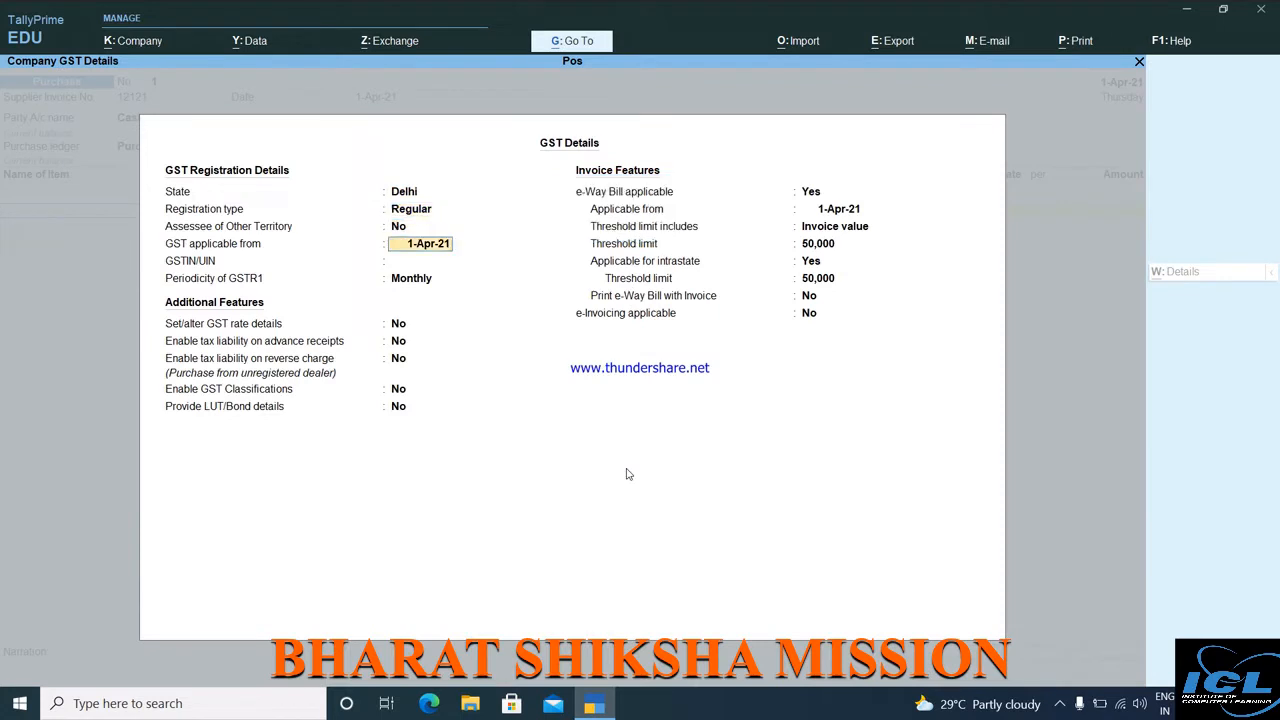
{"action": "key", "text": "Return"}
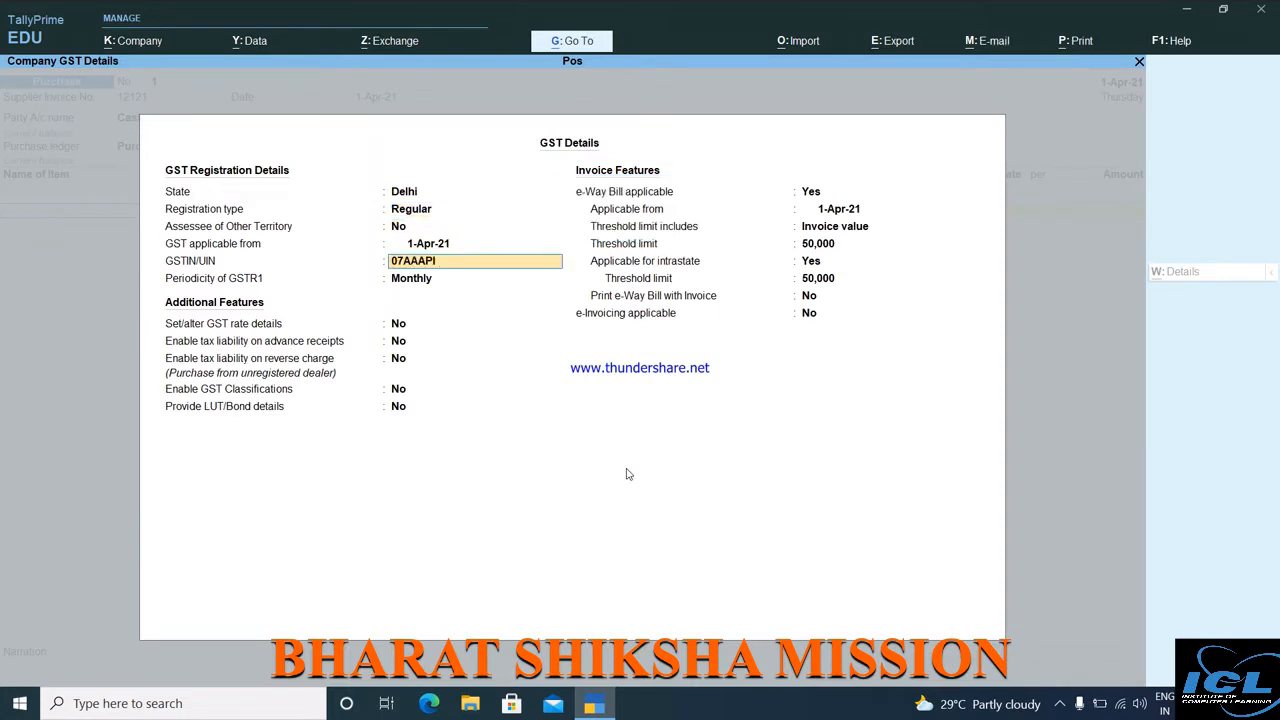
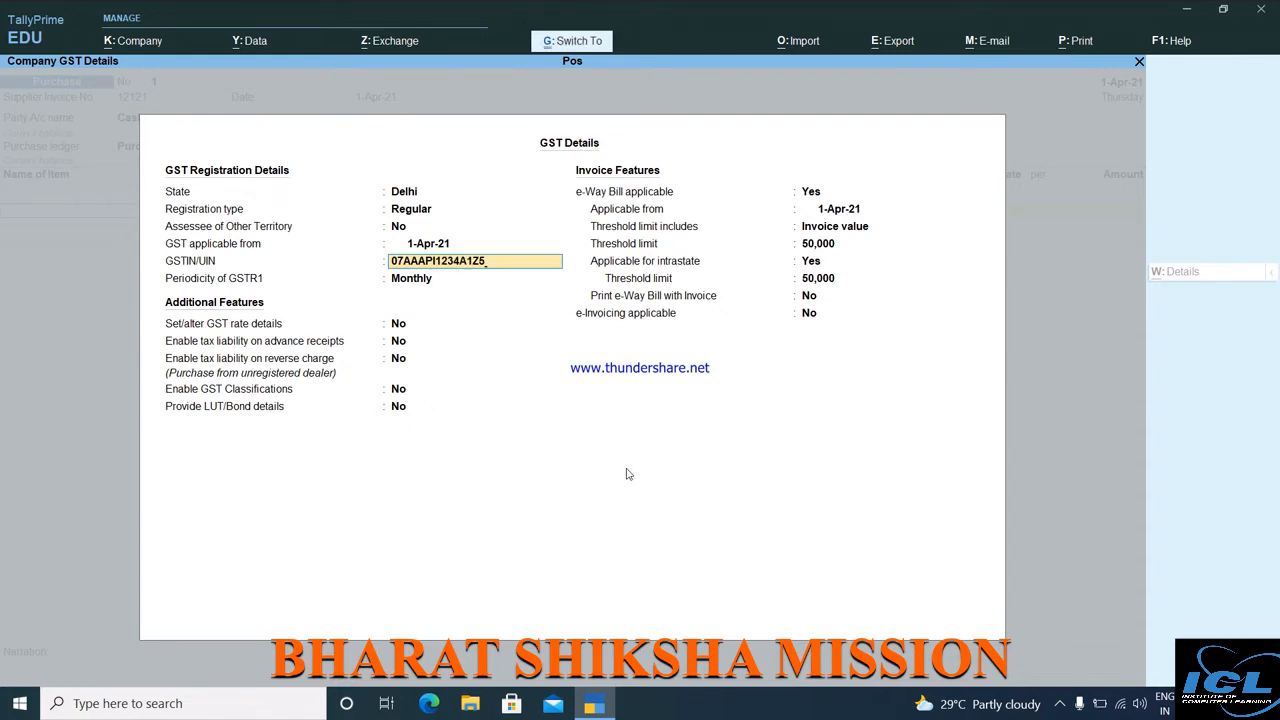
{"action": "key", "text": "ctrl+a"}
{"action": "key", "text": "ctrl+a"}
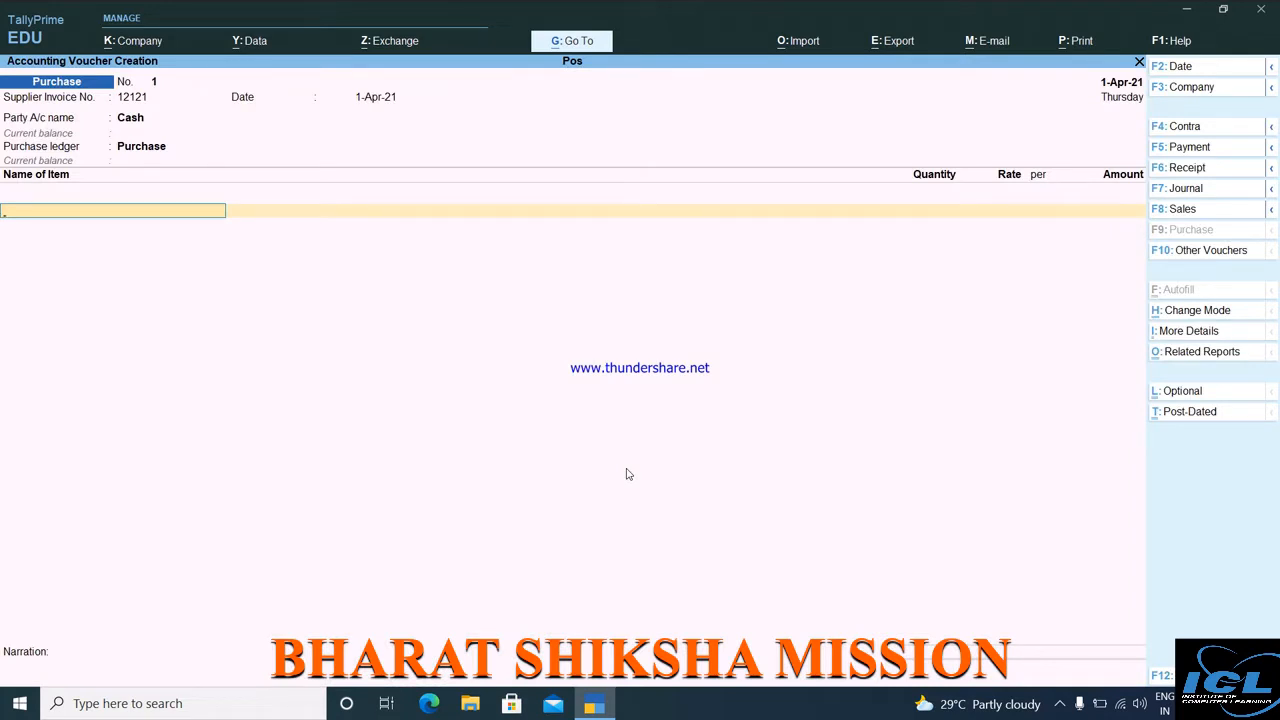
Back out of the Cash party details so the voucher's party can be changed.
{"action": "key", "text": "BackSpace"}
{"action": "key", "text": "BackSpace"}
{"action": "key", "text": "BackSpace"}
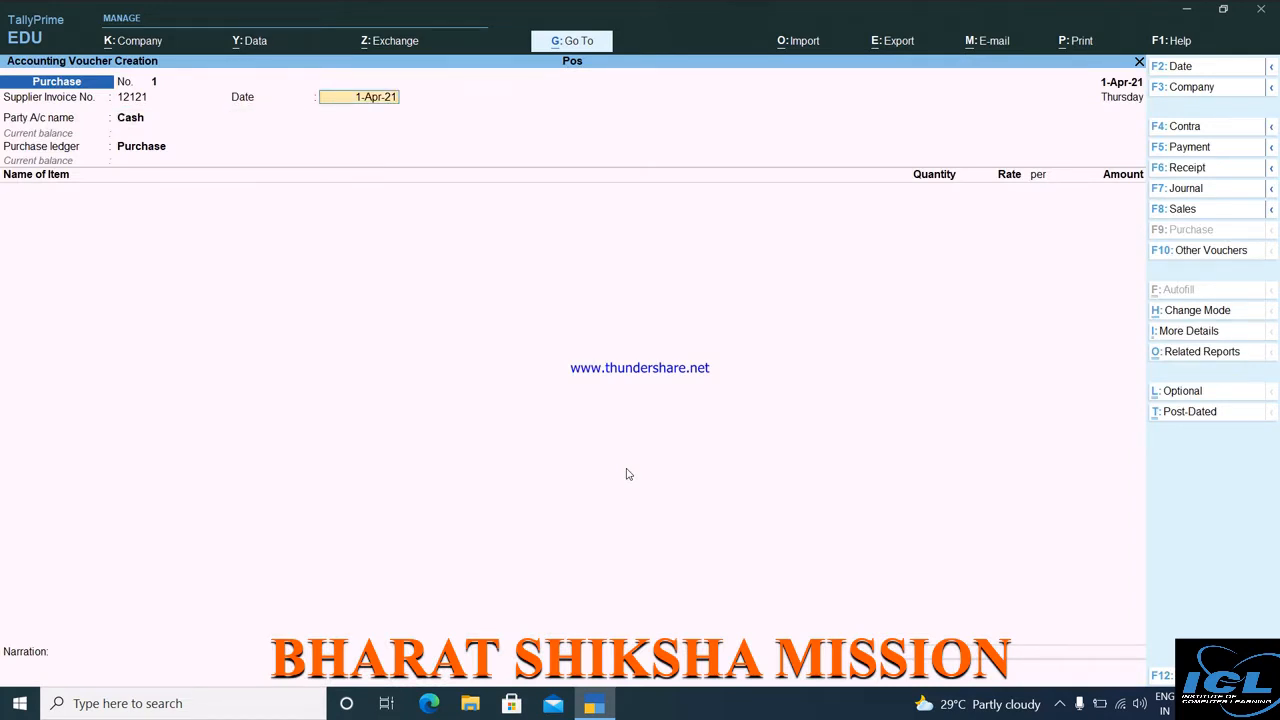
{"action": "key", "text": "Return"}
{"action": "key", "text": "Return"}
{"action": "key", "text": "Return"}
{"action": "key", "text": "Return"}
{"action": "key", "text": "Return"}
{"action": "key", "text": "Return"}
{"action": "key", "text": "Return"}
{"action": "key", "text": "Return"}
{"action": "key", "text": "Return"}
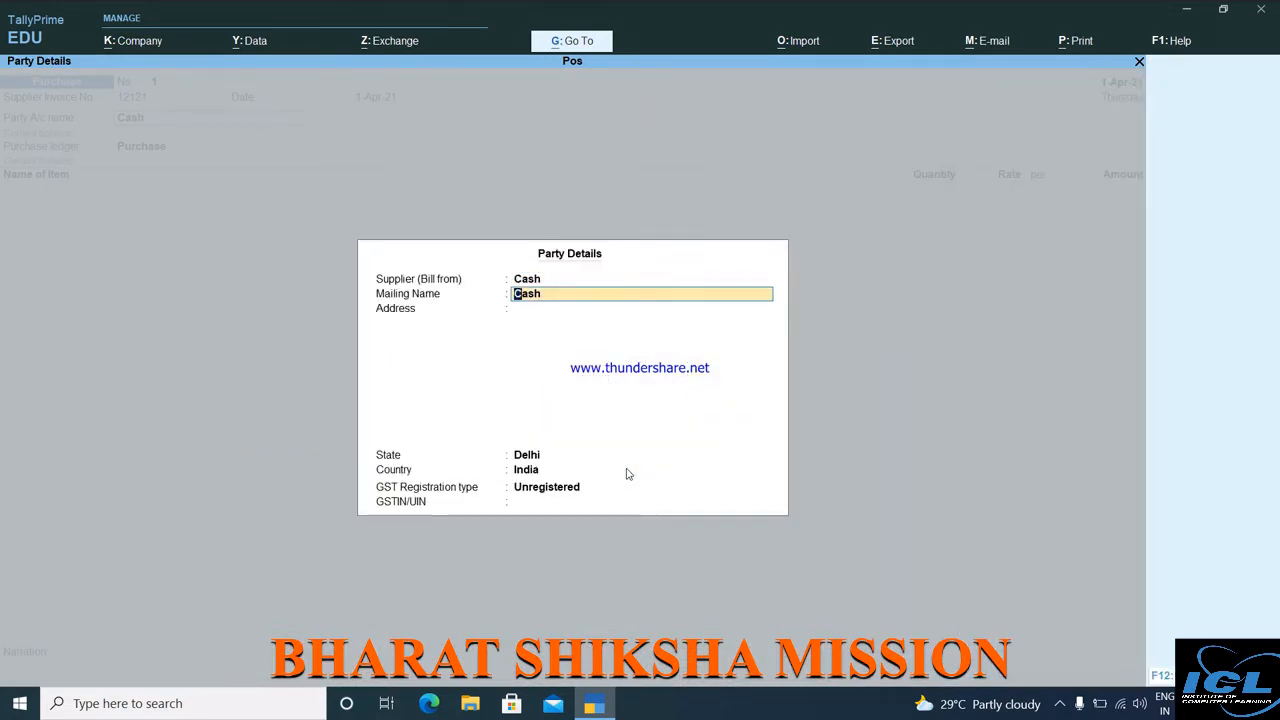
{"action": "key", "text": "Escape"}
{"action": "key", "text": "Escape"}
{"action": "key", "text": "y"}
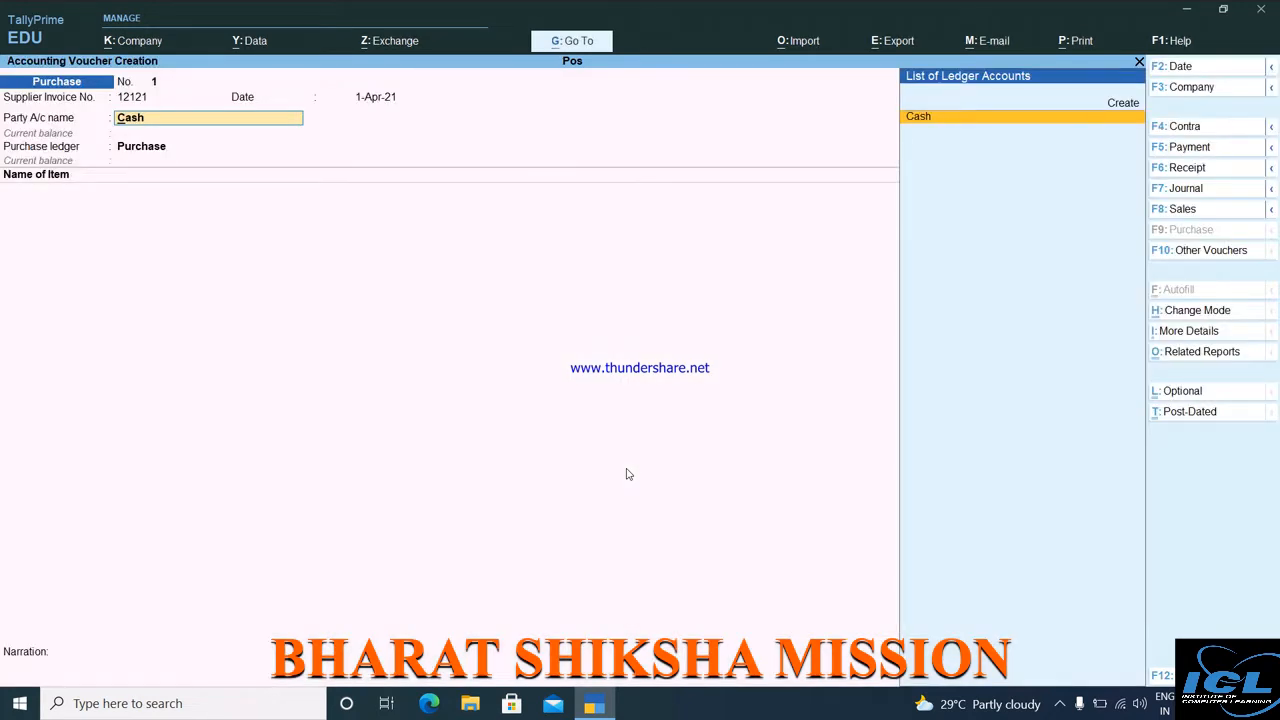
Create the supplier's ledger under Sundry Creditors, based in Delhi, with the supplier's GSTIN.
{"action": "key", "text": "alt+c"}
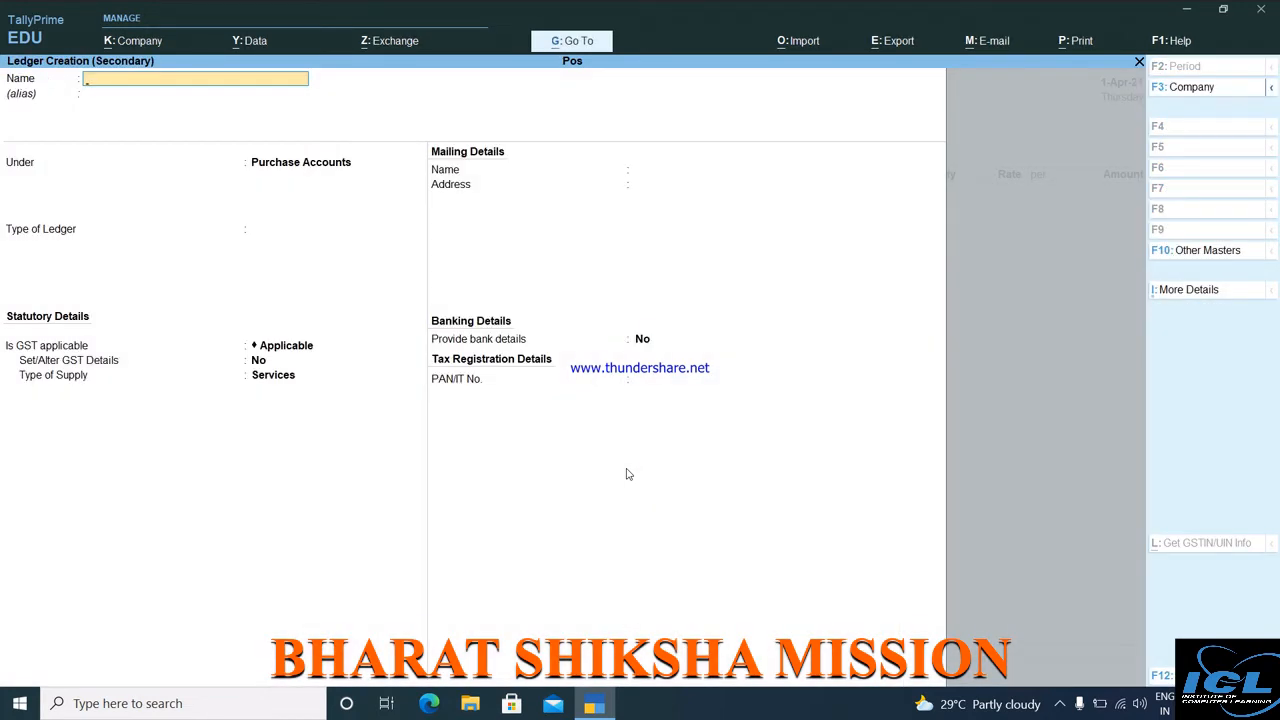
{"action": "key", "text": "Return"}
{"action": "key", "text": "Return"}
{"action": "type", "text": "S"}
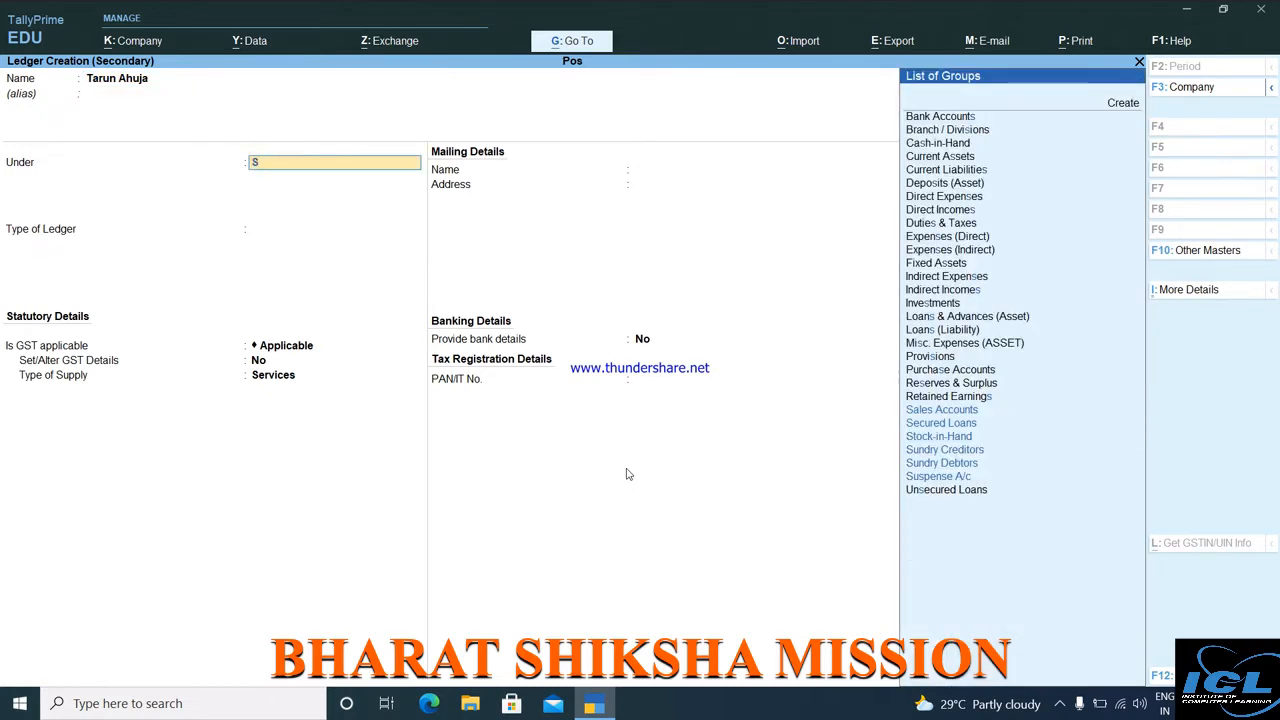
{"action": "key", "text": "Down"}
{"action": "key", "text": "Down"}
{"action": "key", "text": "Down"}
{"action": "key", "text": "Return"}
{"action": "key", "text": "Return"}
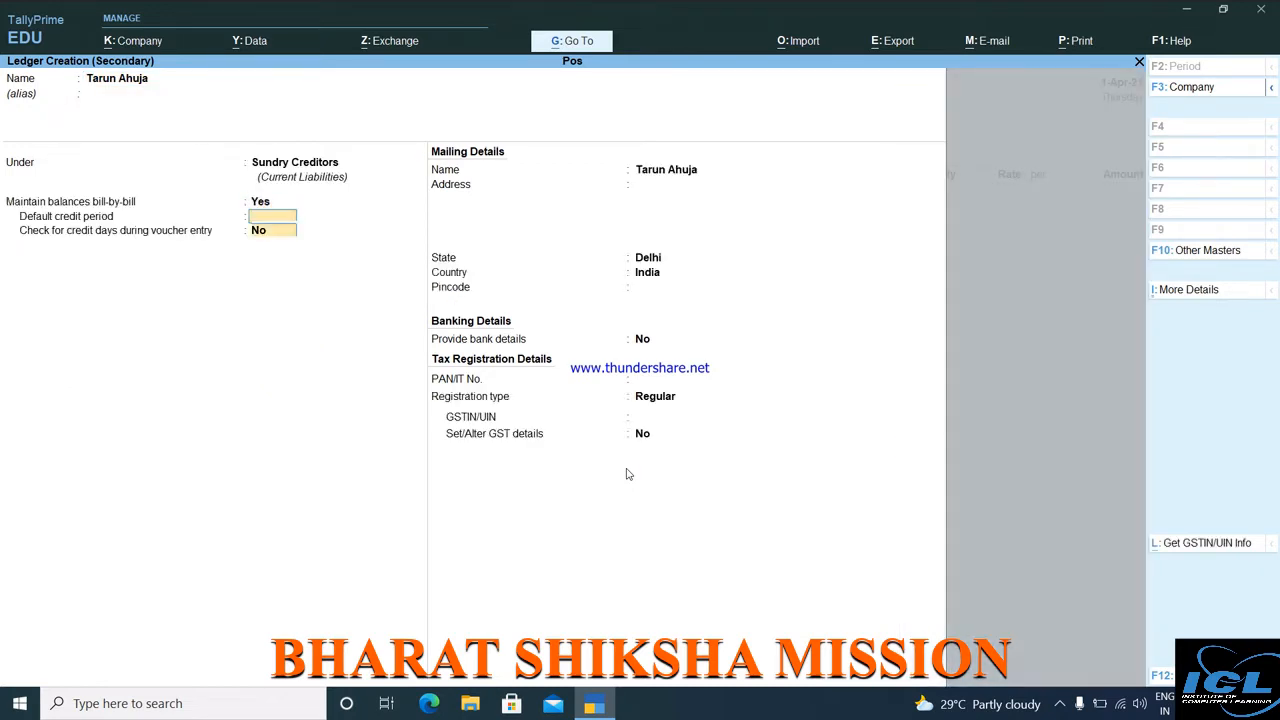
{"action": "key", "text": "Return"}
{"action": "key", "text": "Return"}
{"action": "key", "text": "Return"}
{"action": "key", "text": "Return"}
{"action": "key", "text": "Return"}
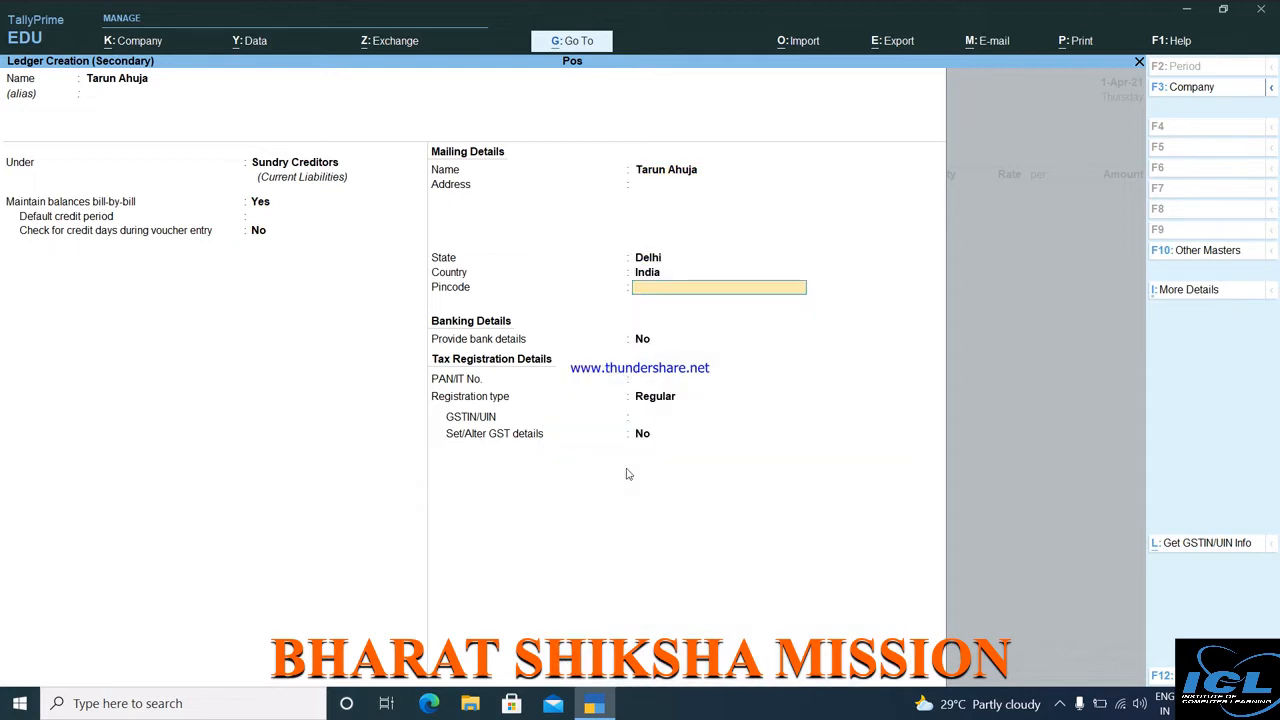
{"action": "key", "text": "Return"}
{"action": "key", "text": "Return"}
{"action": "key", "text": "Return"}
{"action": "key", "text": "Return"}
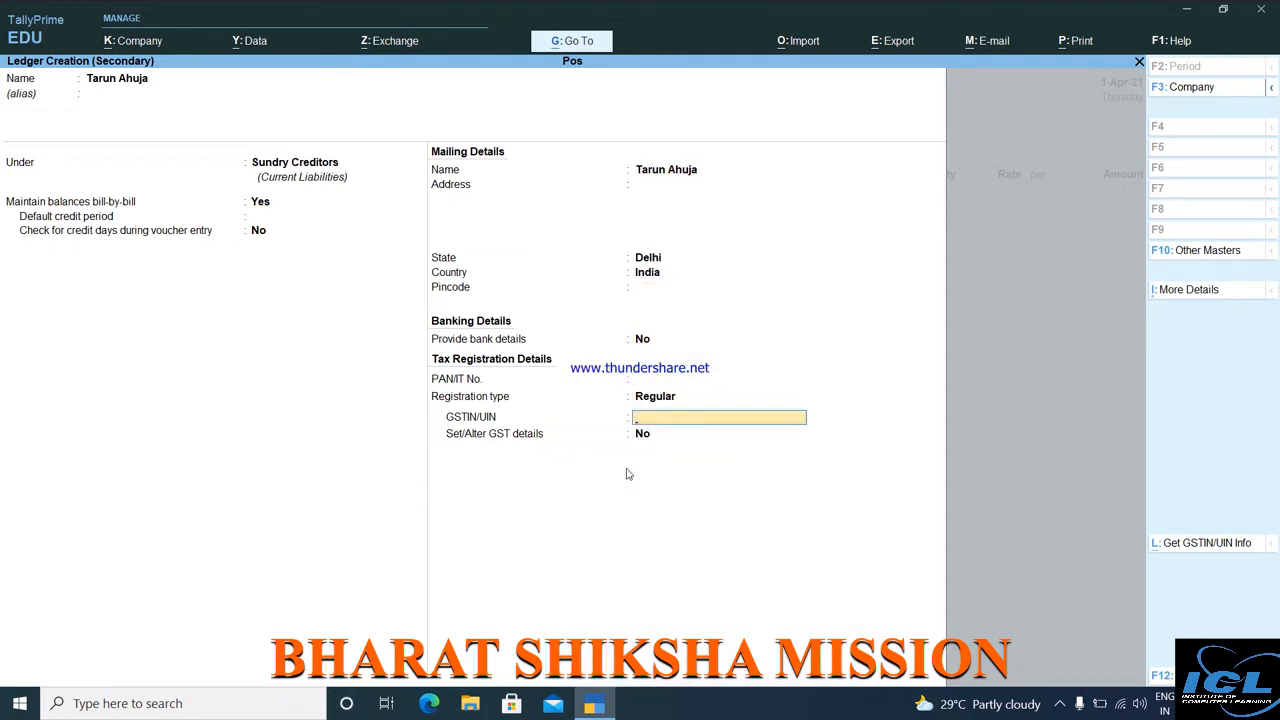
{"action": "key", "text": "ctrl+a"}
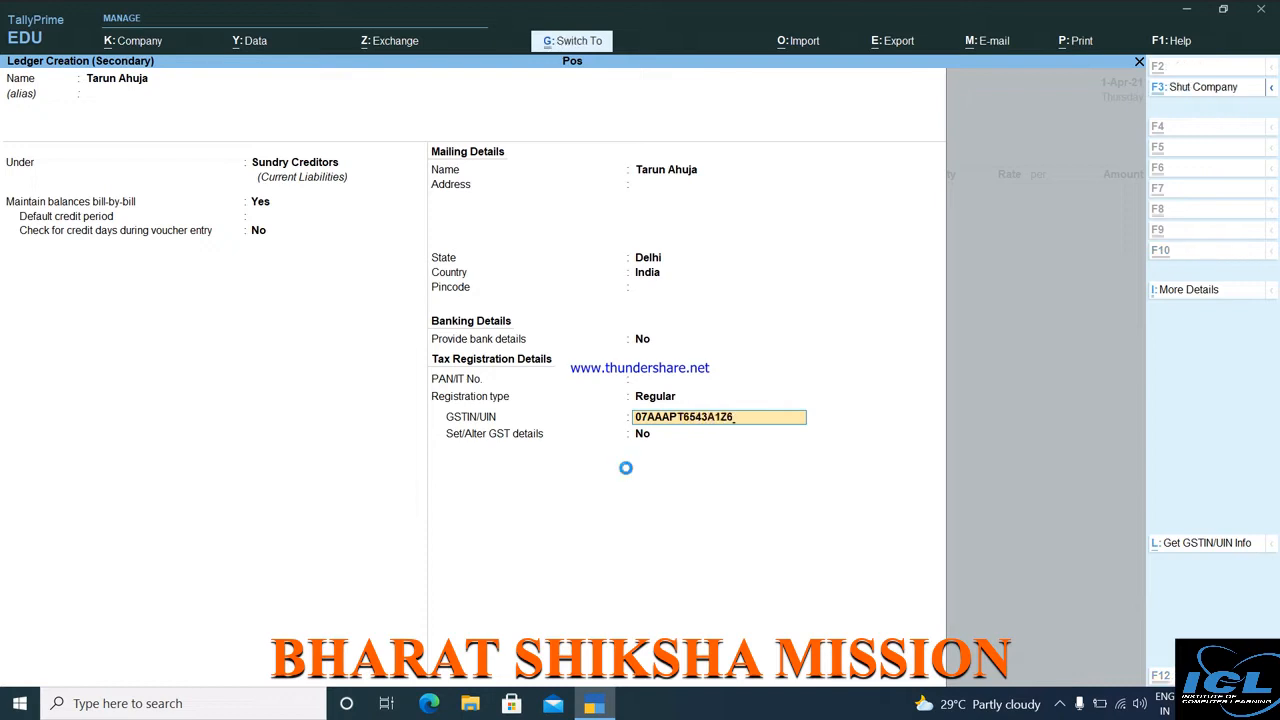
Accept the receipt and party details with the new supplier on the voucher.
{"action": "key", "text": "ctrl+a"}
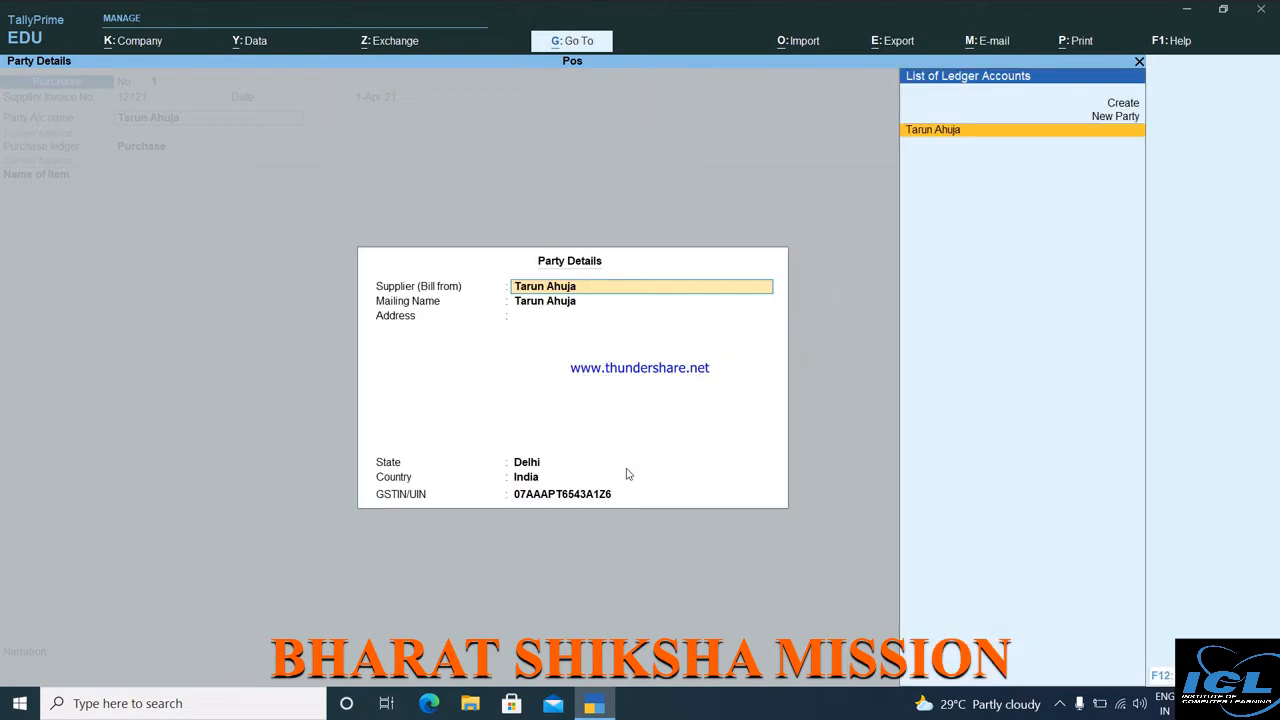
{"action": "key", "text": "ctrl+a"}
{"action": "key", "text": "Return"}
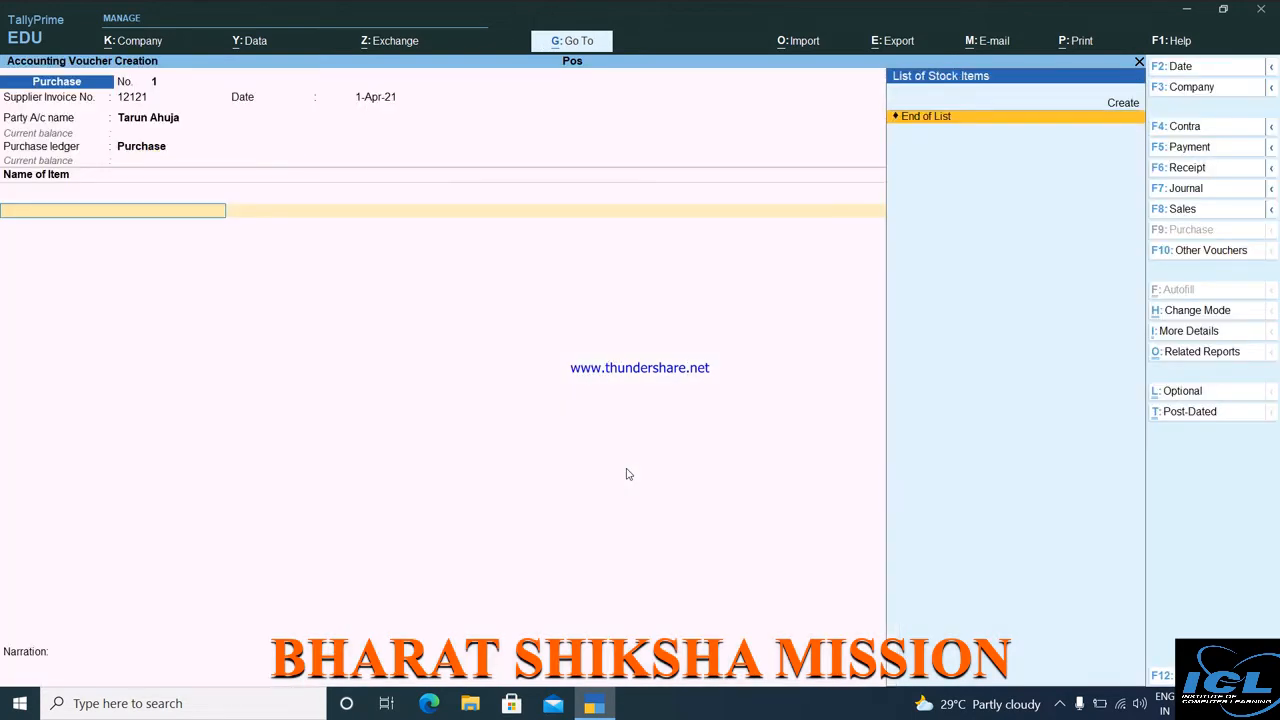
Start a new stock item named Mobile from the voucher.
{"action": "key", "text": "alt+c"}
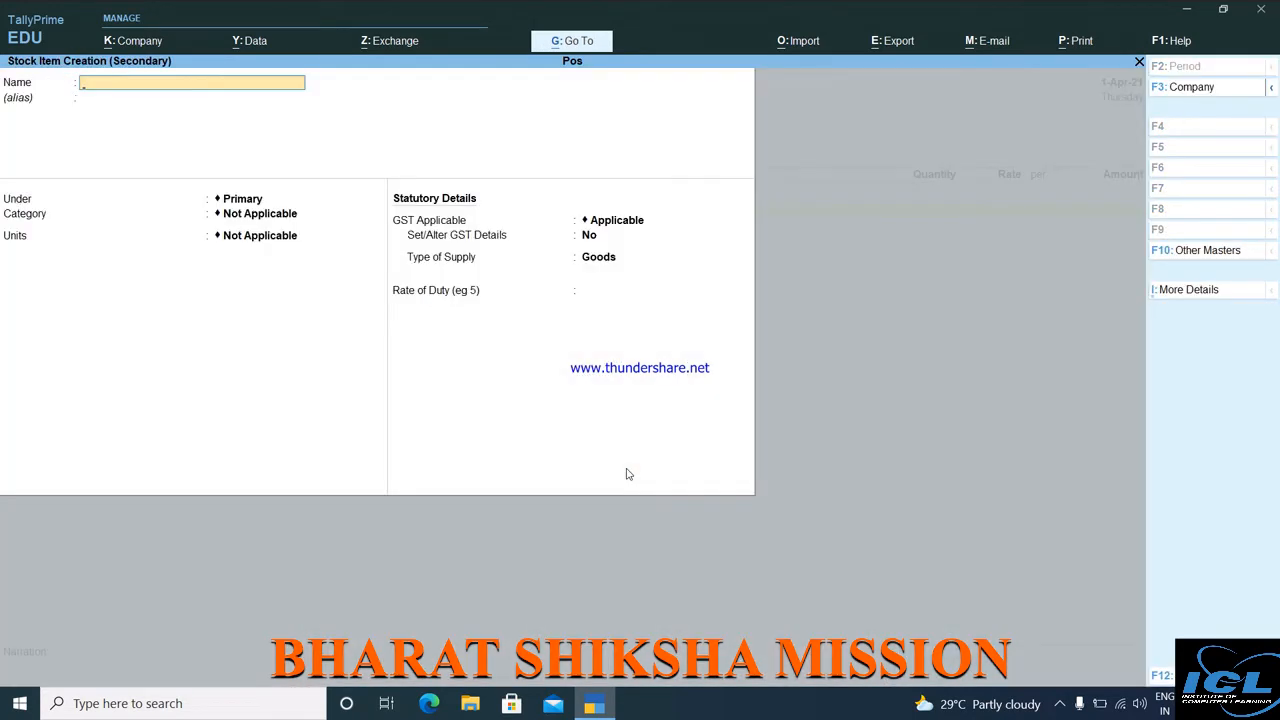
{"action": "type", "text": "Mobile"}
{"action": "key", "text": "Return"}
{"action": "key", "text": "Return"}
Create unit pcs with UQC PCS-PIECES and turn on Set/Alter GST Details for Mobile.
{"action": "key", "text": "Return"}
{"action": "key", "text": "Return"}
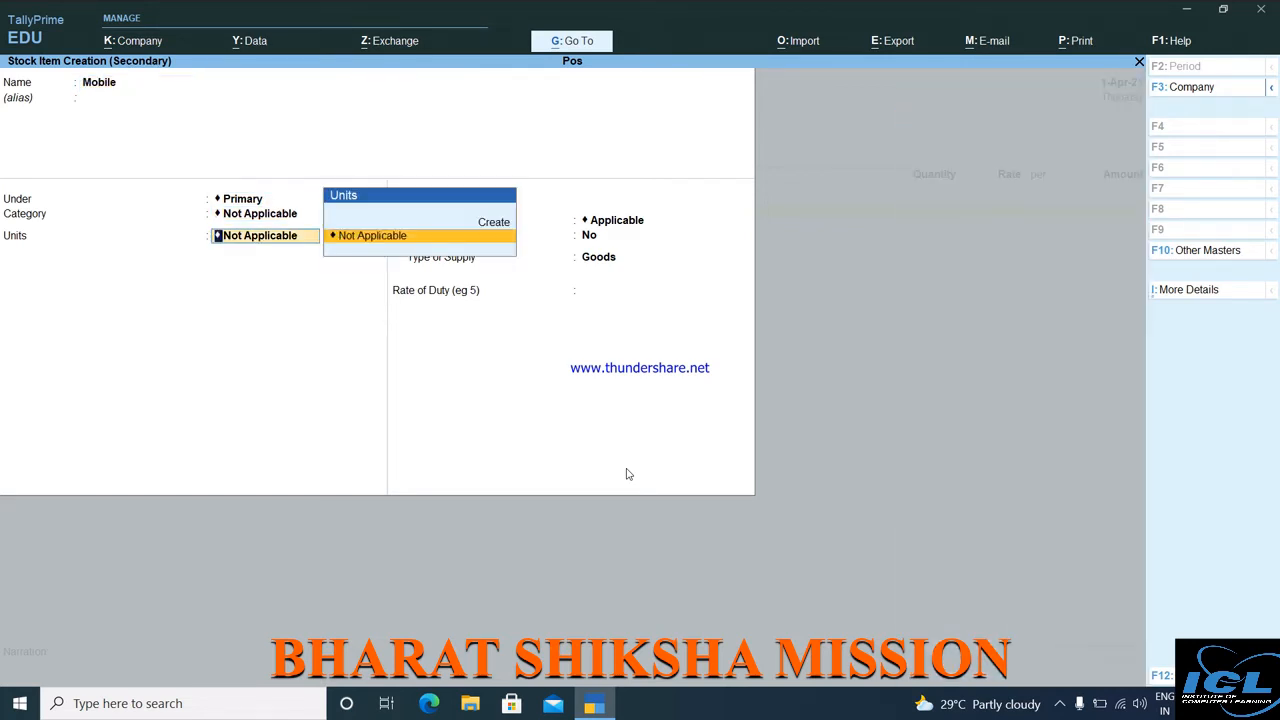
{"action": "key", "text": "Up"}
{"action": "key", "text": "Return"}
{"action": "type", "text": "pcs"}
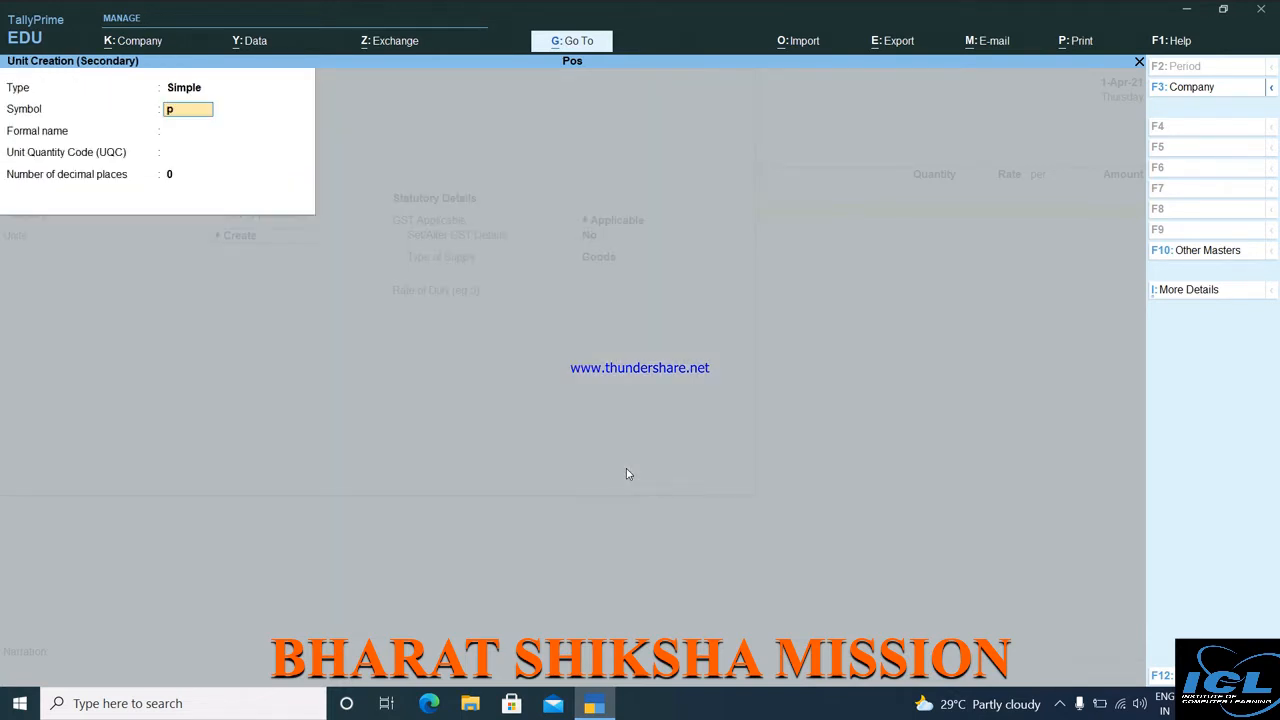
{"action": "key", "text": "Return"}
{"action": "key", "text": "Return"}
{"action": "type", "text": "pcs"}
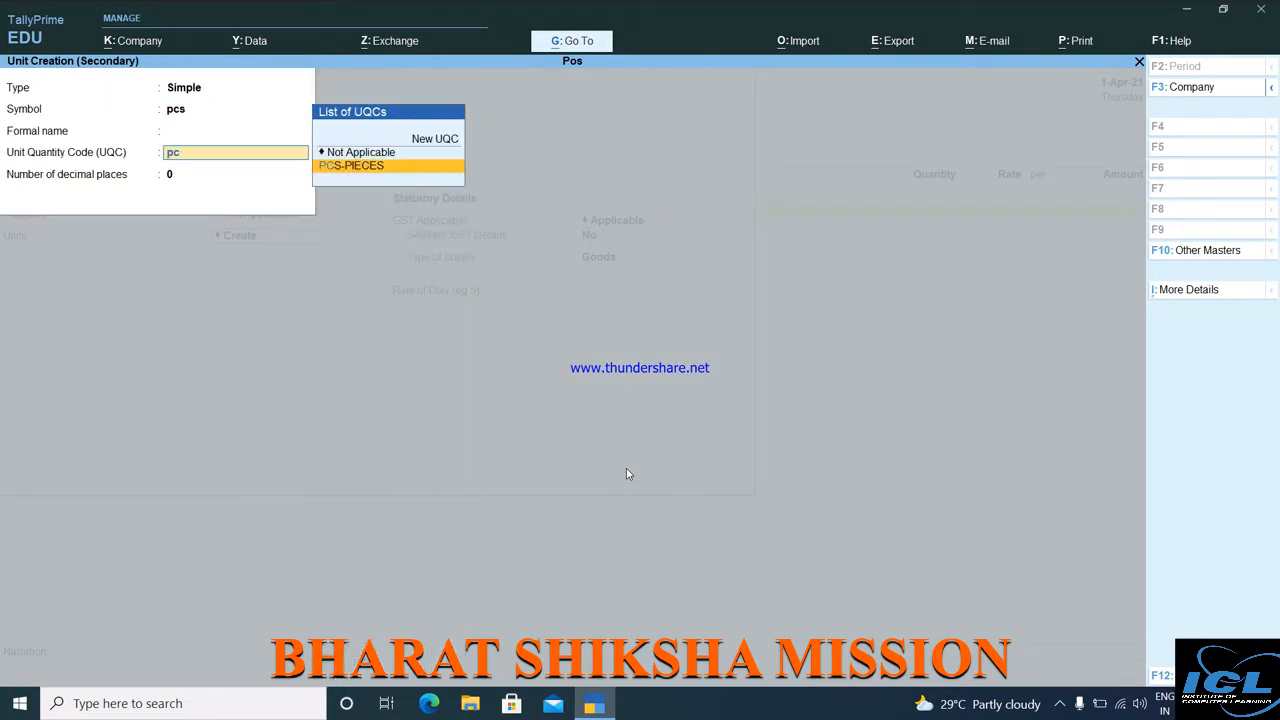
{"action": "key", "text": "Return"}
{"action": "key", "text": "Return"}
{"action": "key", "text": "Return"}
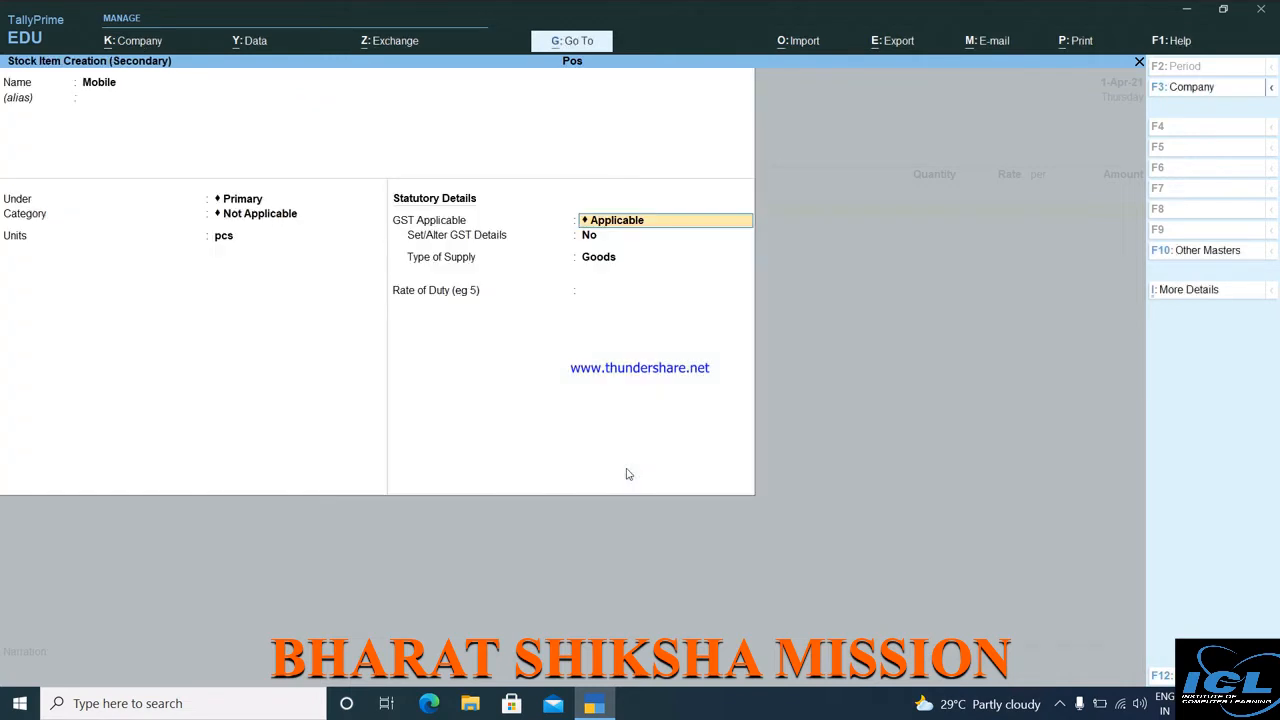
{"action": "key", "text": "Return"}
{"action": "type", "text": "y"}
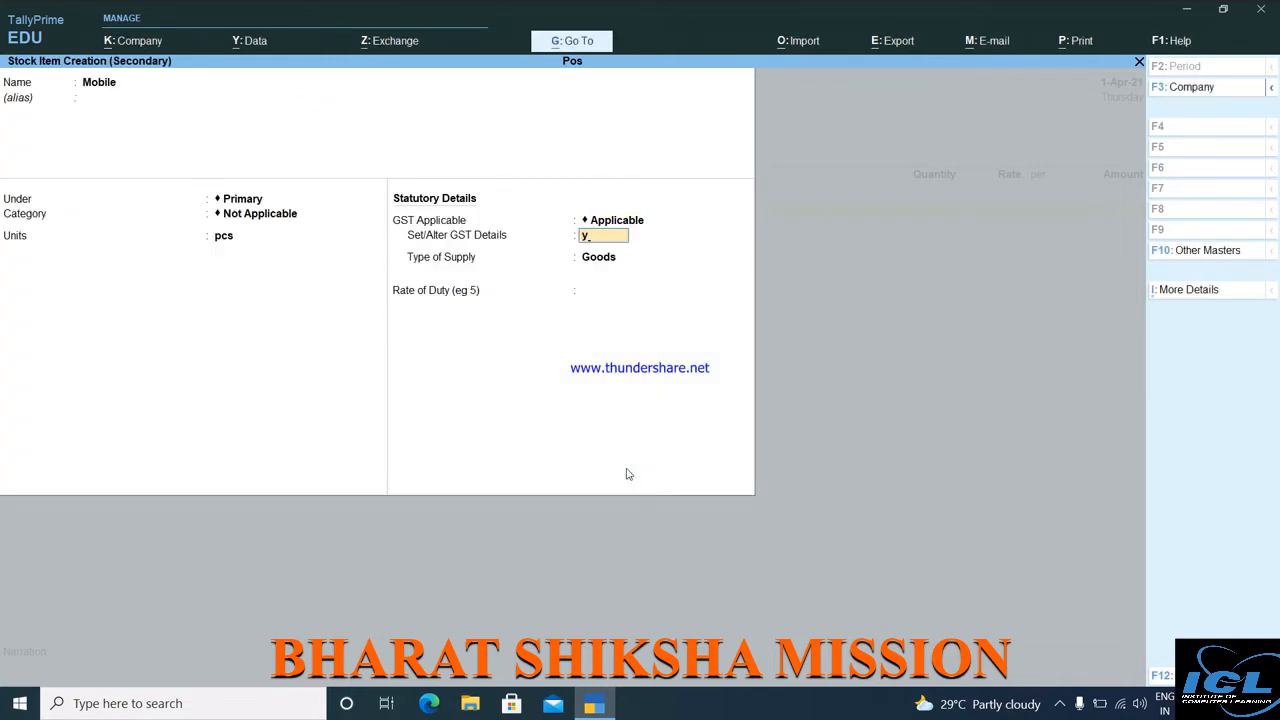
{"action": "key", "text": "Return"}
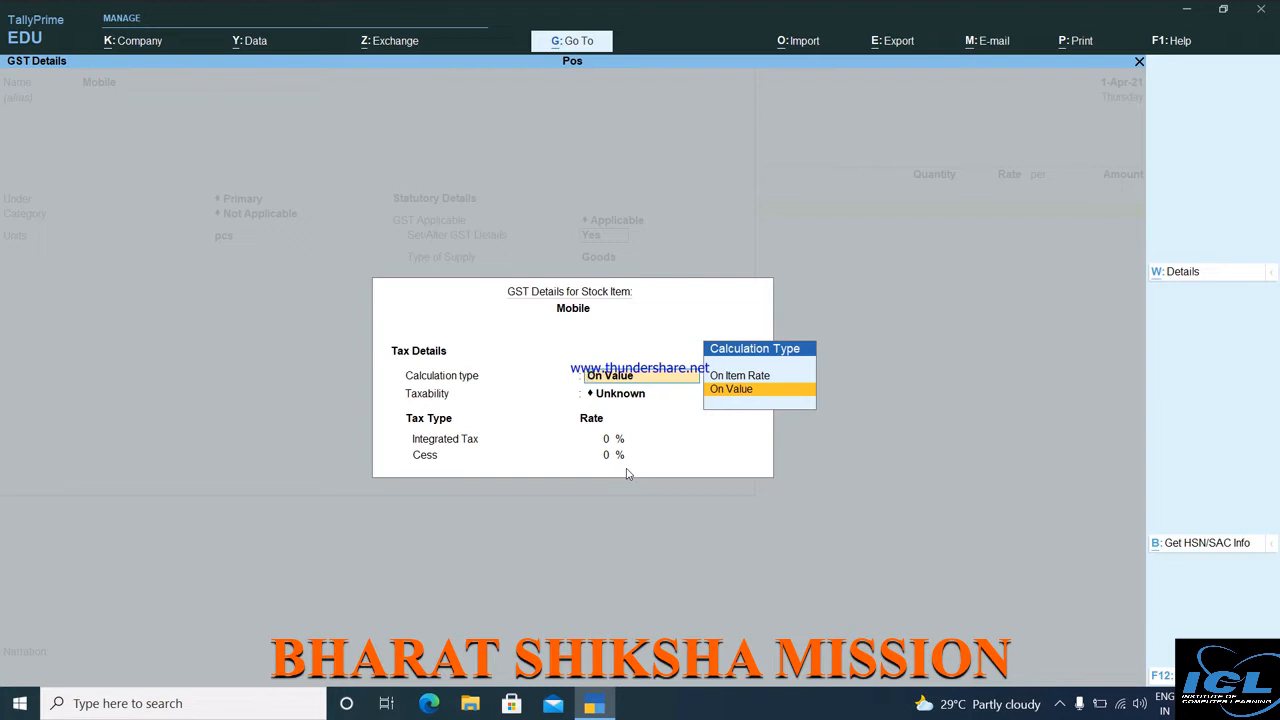
Set every GST details configuration option (F12) to Yes.
{"action": "key", "text": "F12"}
{"action": "type", "text": "y"}
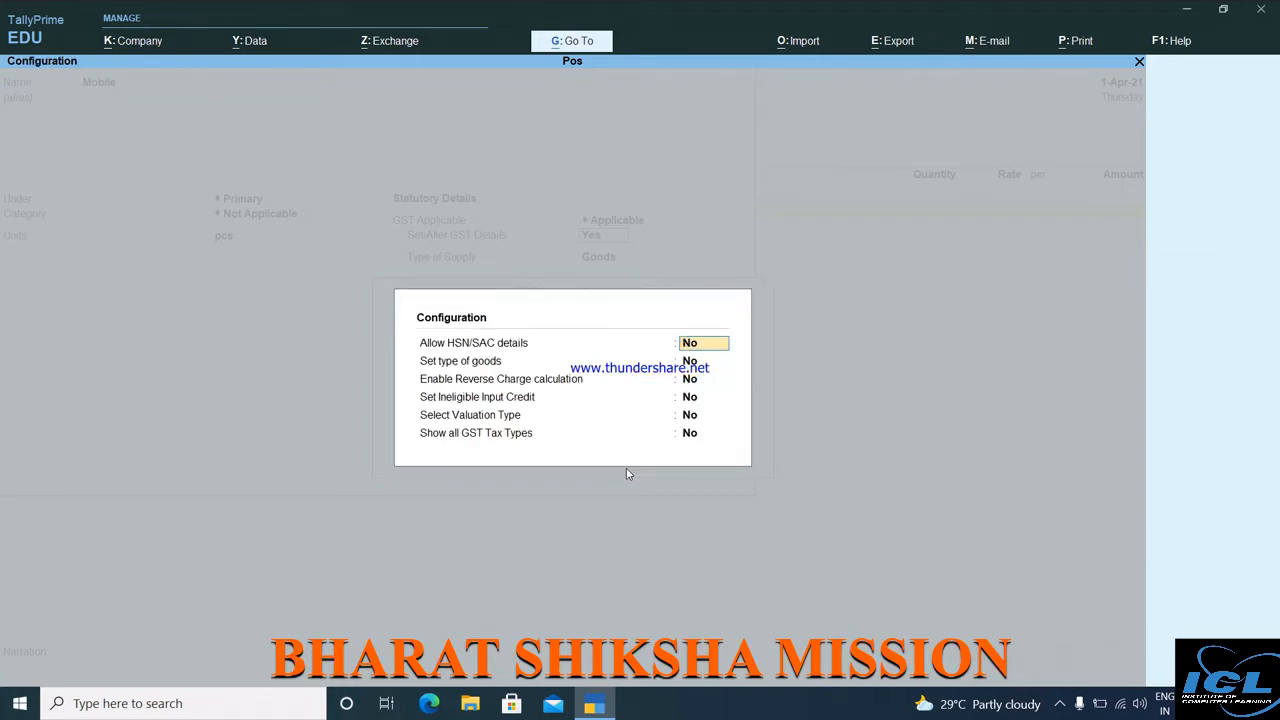
{"action": "key", "text": "Return"}
{"action": "key", "text": "y"}
{"action": "key", "text": "Return"}
{"action": "key", "text": "y"}
{"action": "key", "text": "Return"}
{"action": "key", "text": "y"}
{"action": "key", "text": "Return"}
{"action": "key", "text": "y"}
{"action": "key", "text": "Return"}
{"action": "key", "text": "y"}
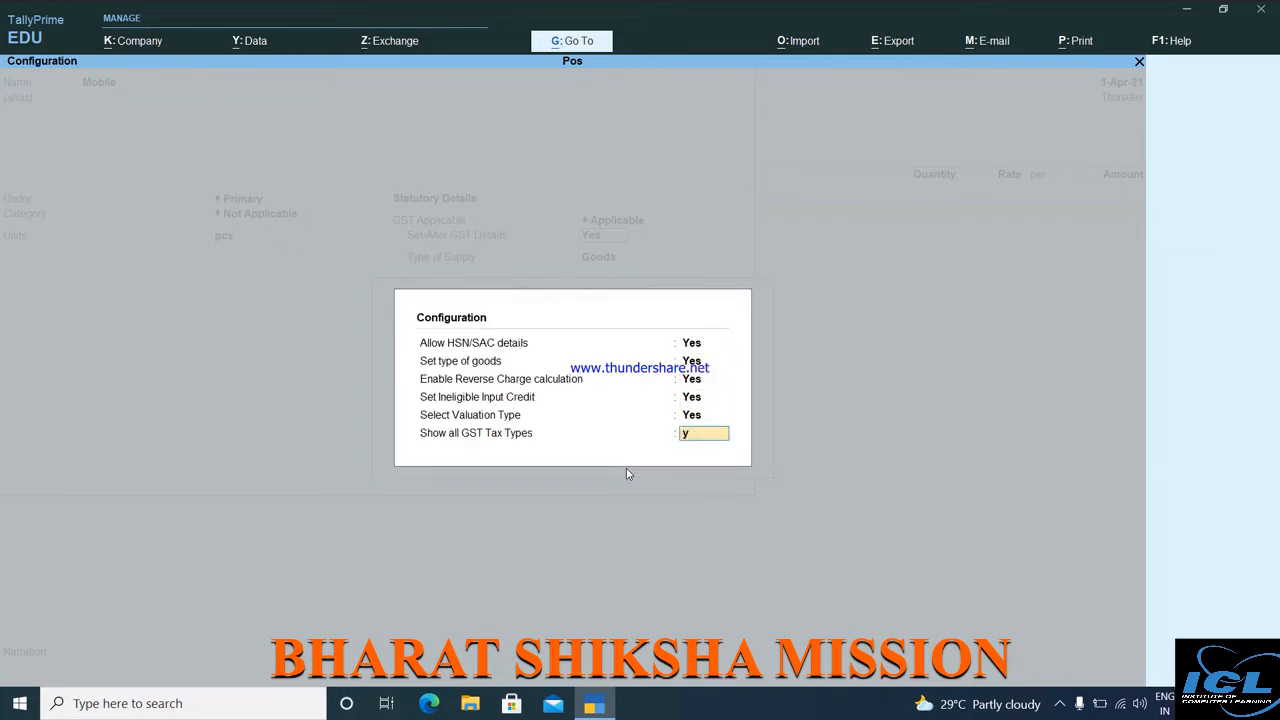
{"action": "key", "text": "Return"}
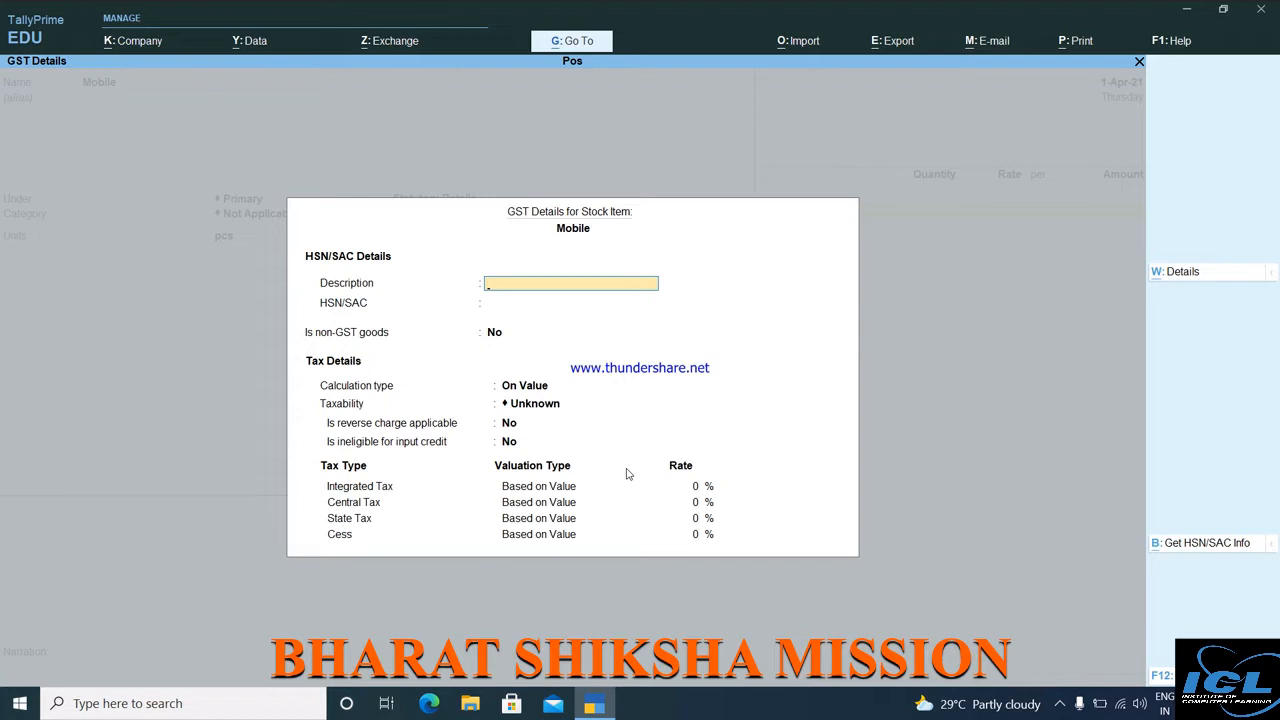
Give Mobile description Goods, HSN 14523652, Taxable, with 18% integrated tax.
{"action": "type", "text": "Goods"}
{"action": "key", "text": "Return"}
{"action": "type", "text": "4523652"}
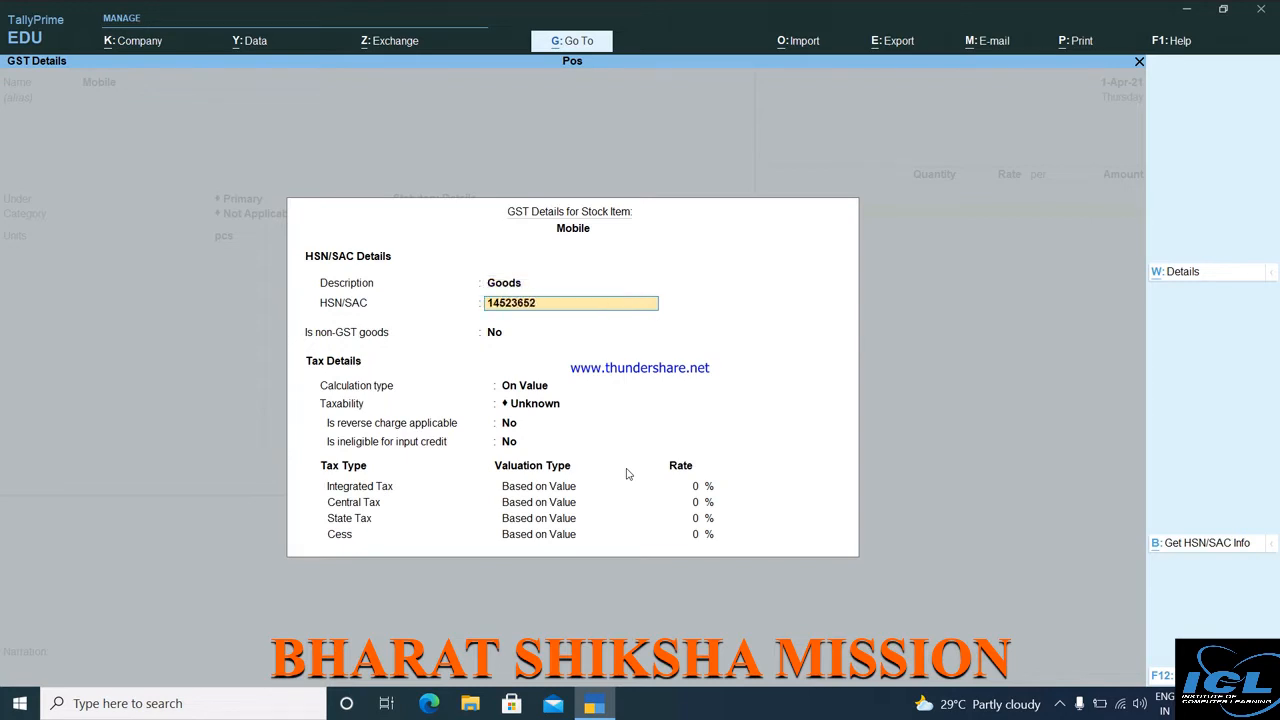
{"action": "key", "text": "Return"}
{"action": "key", "text": "Return"}
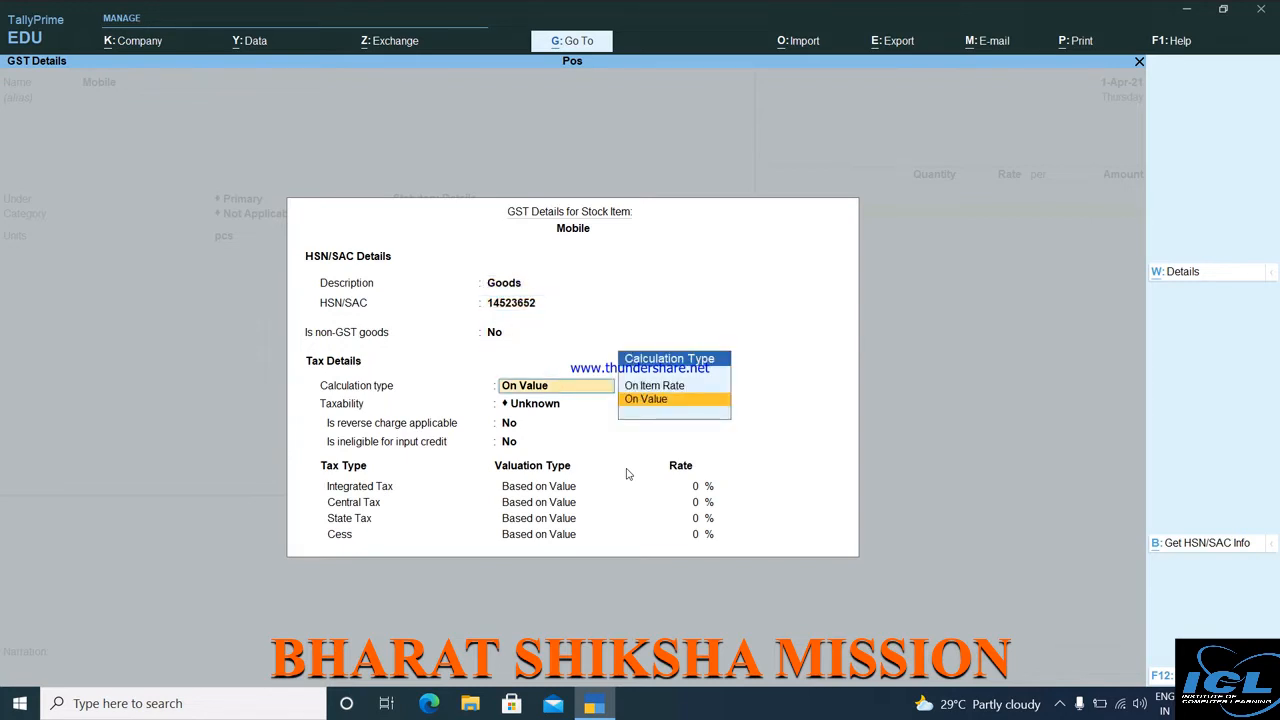
{"action": "key", "text": "Return"}
{"action": "key", "text": "Down"}
{"action": "key", "text": "Down"}
{"action": "key", "text": "Down"}
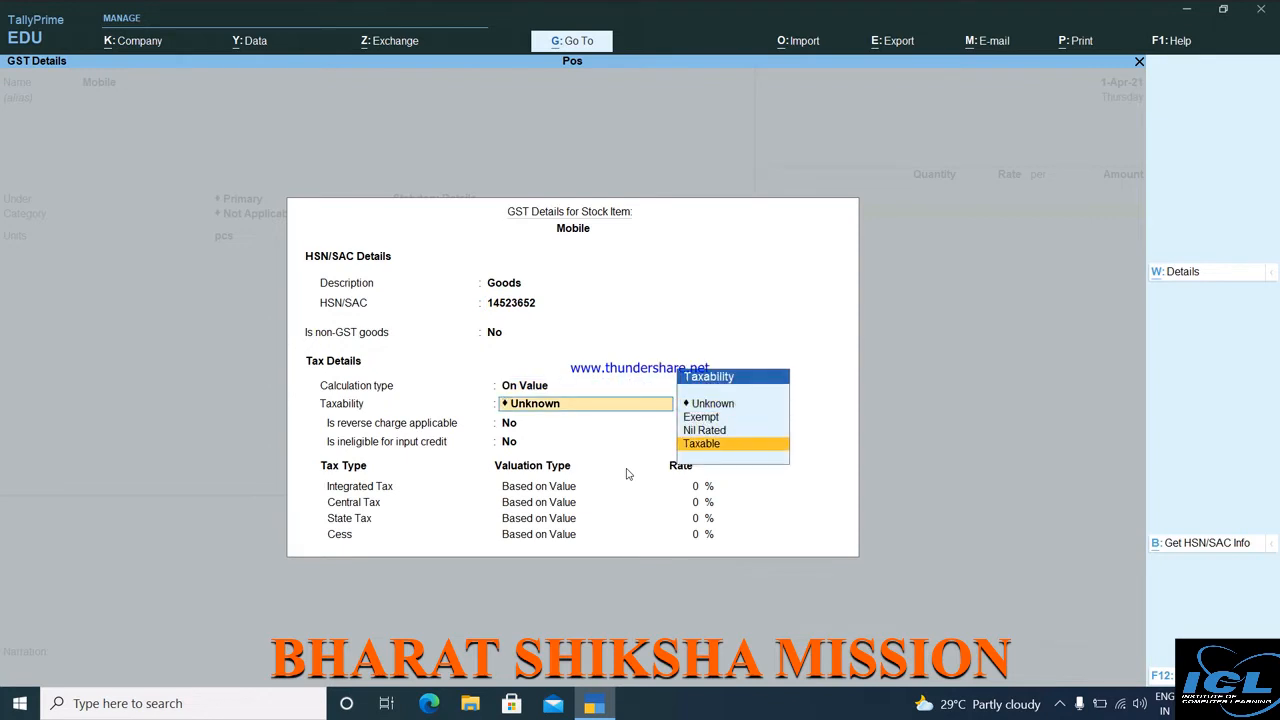
{"action": "key", "text": "Return"}
{"action": "key", "text": "Return"}
{"action": "key", "text": "Return"}
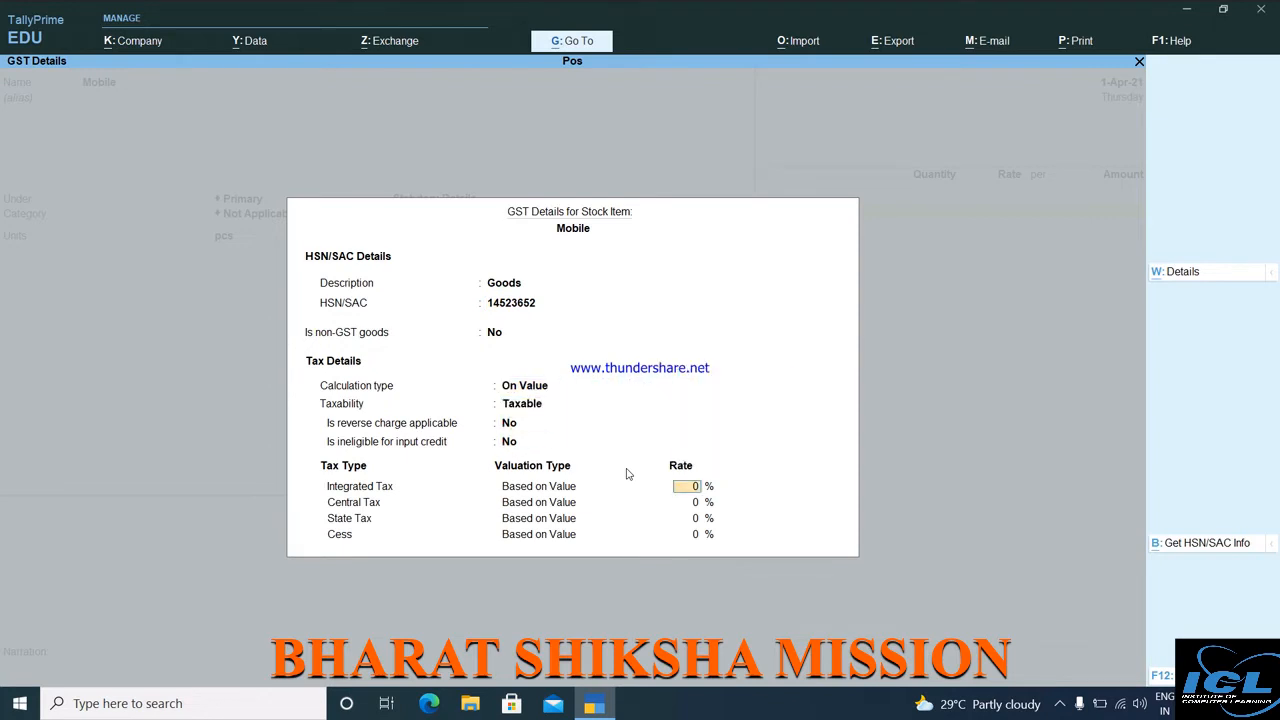
{"action": "type", "text": "18"}
{"action": "key", "text": "Return"}
{"action": "key", "text": "Return"}
{"action": "key", "text": "Return"}
{"action": "key", "text": "Return"}
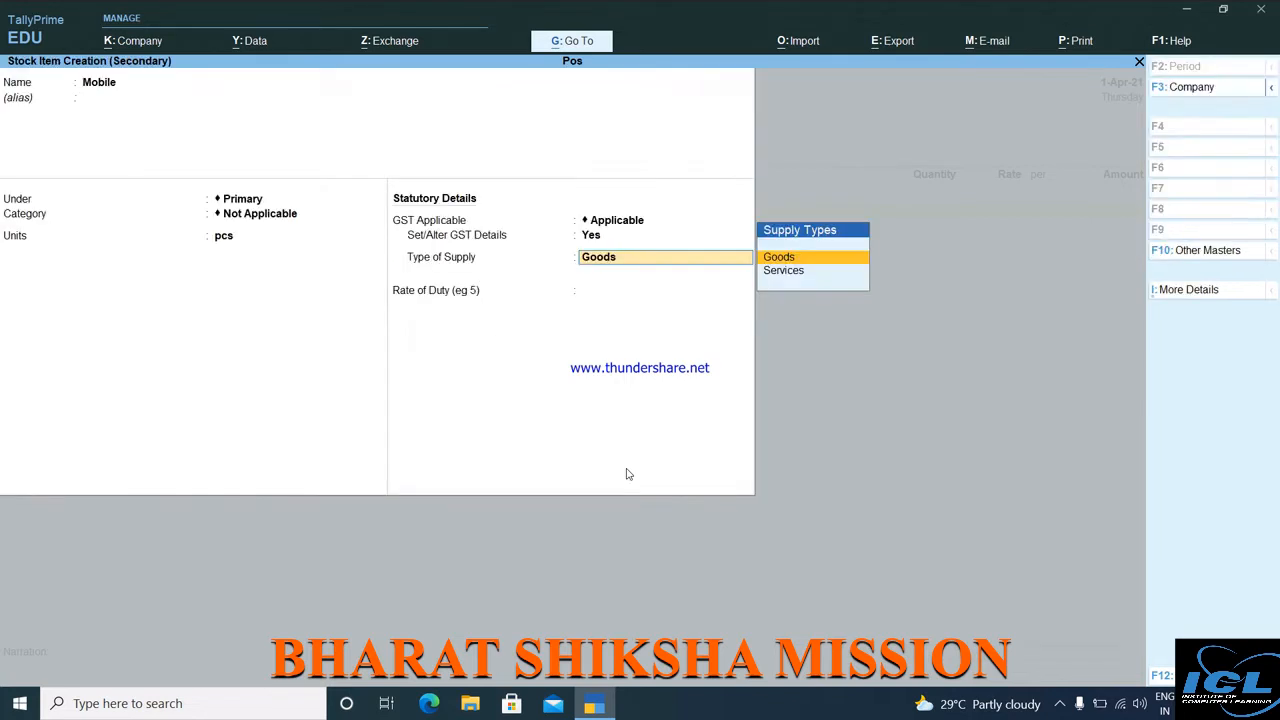
{"action": "key", "text": "Return"}
{"action": "key", "text": "Return"}
Enter 100 pcs of Mobile at 50,000, then start a new stock item named Washing Machine.
{"action": "key", "text": "Return"}
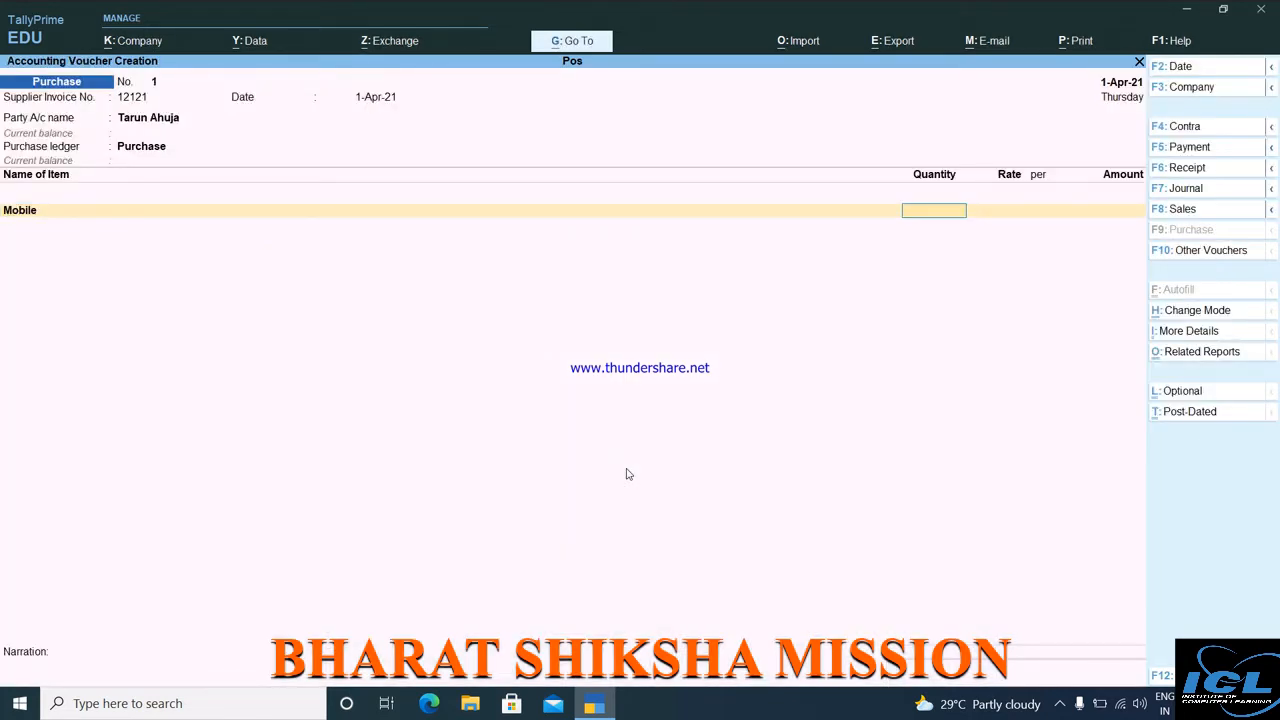
{"action": "type", "text": "100"}
{"action": "key", "text": "Return"}
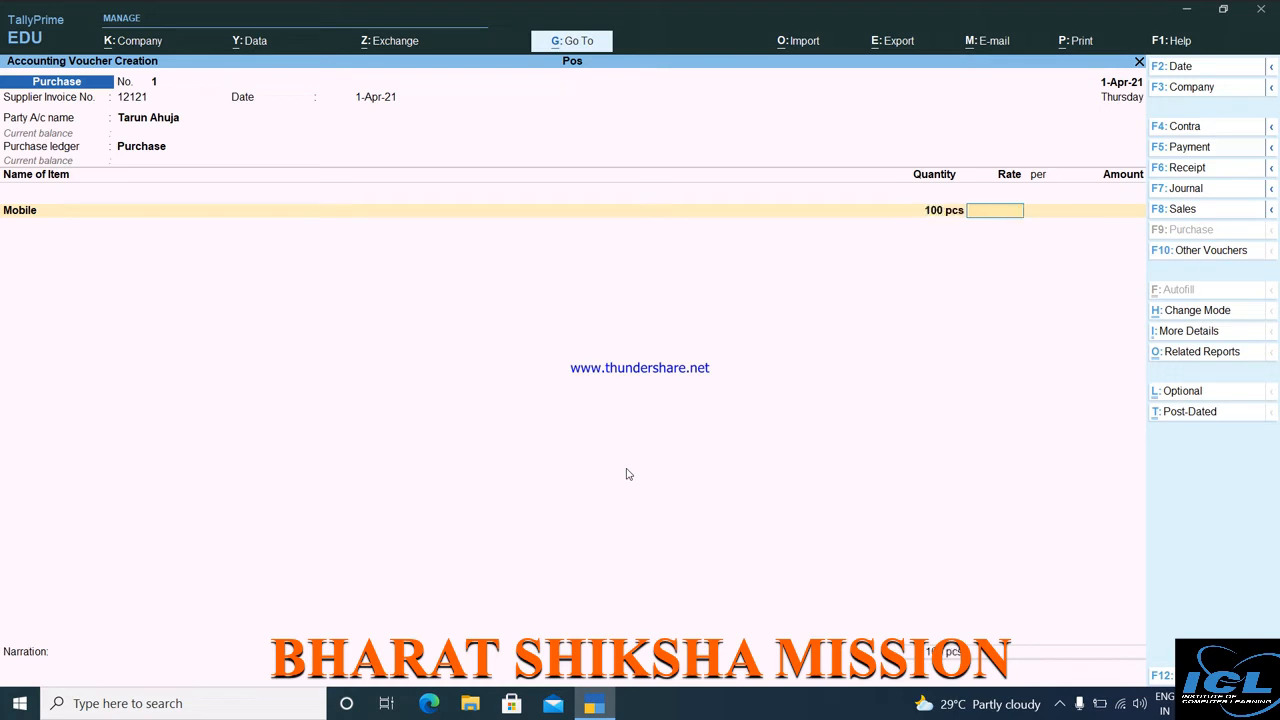
{"action": "type", "text": "50,000"}
{"action": "key", "text": "Return"}
{"action": "key", "text": "Return"}
{"action": "key", "text": "Return"}
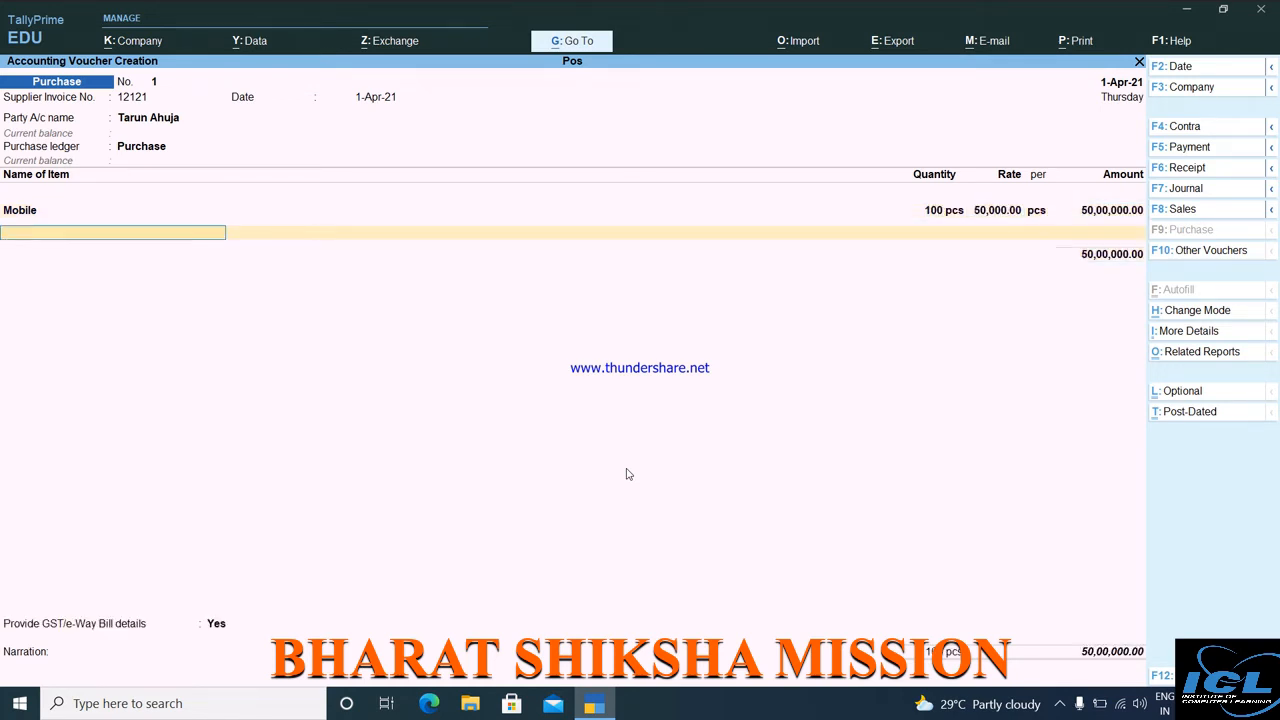
{"action": "key", "text": "alt+c"}
{"action": "type", "text": "Washin"}
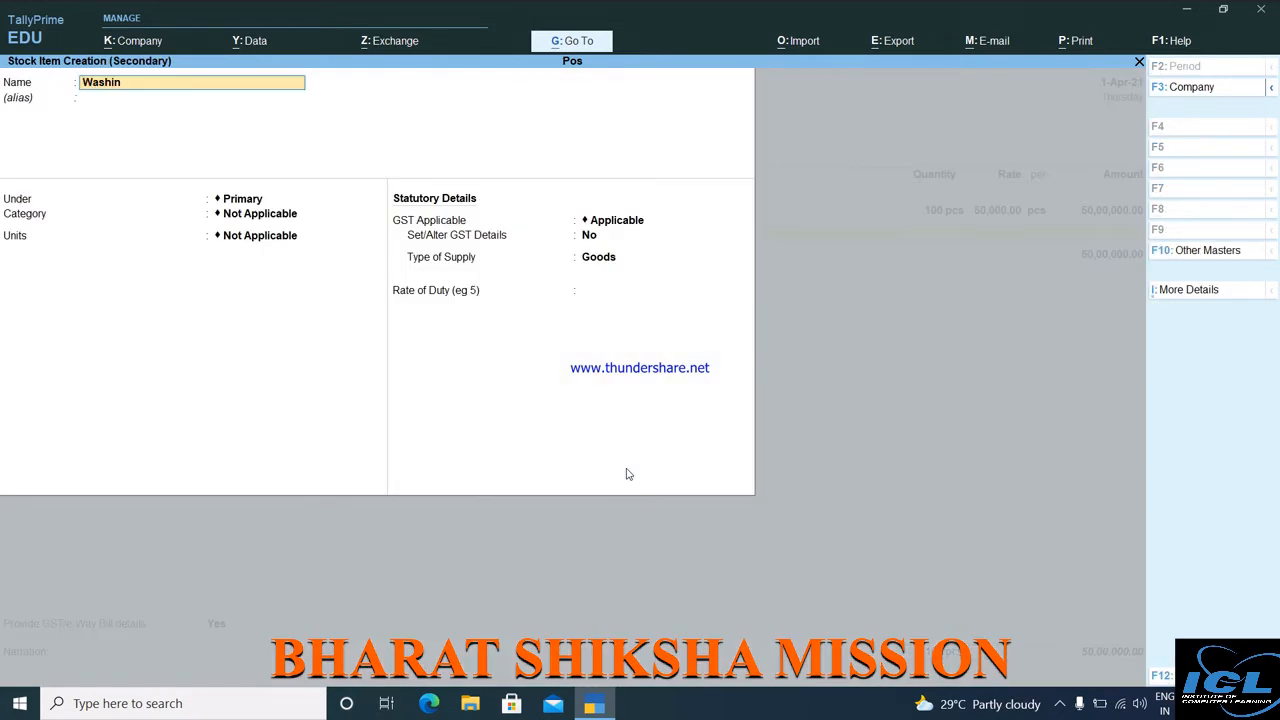
{"action": "type", "text": "g Machine"}
Create Washing Machine in pcs with GST description Goods, HSN 78547854, Taxable at 28%.
{"action": "key", "text": "Return"}
{"action": "key", "text": "Return"}
{"action": "key", "text": "Return"}
{"action": "key", "text": "Return"}
{"action": "key", "text": "Down"}
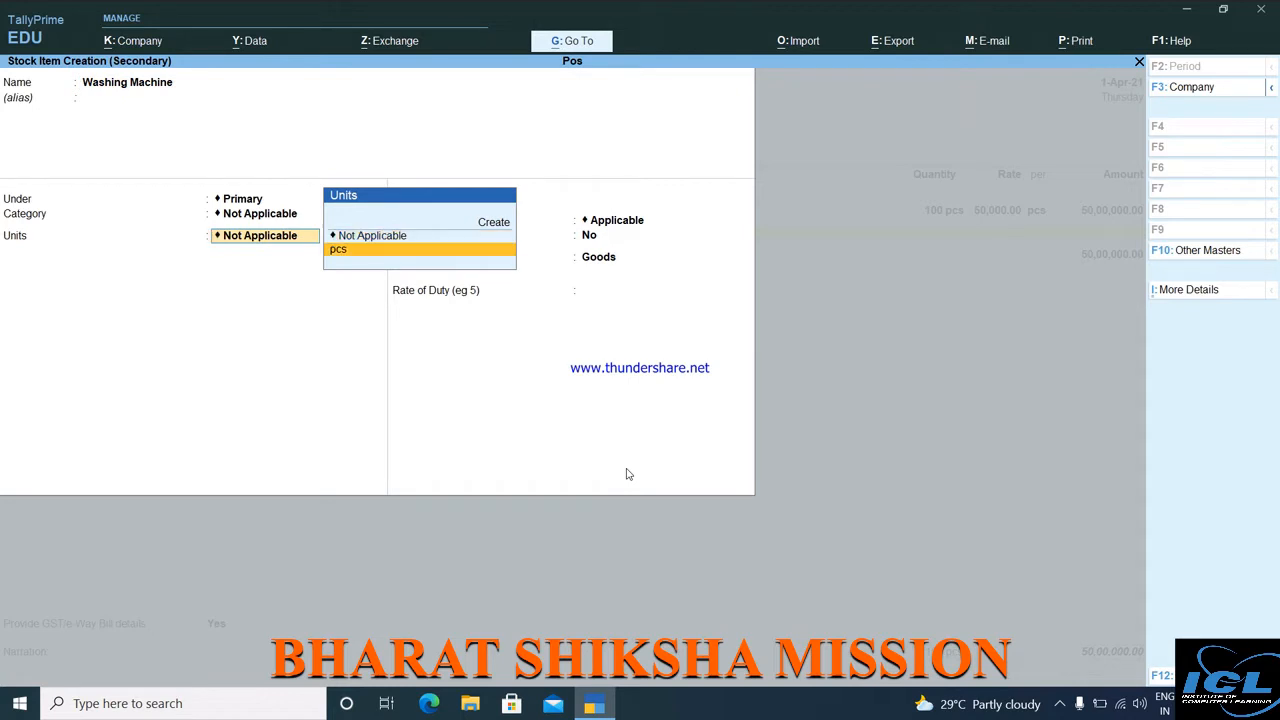
{"action": "key", "text": "Return"}
{"action": "key", "text": "Return"}
{"action": "type", "text": "y"}
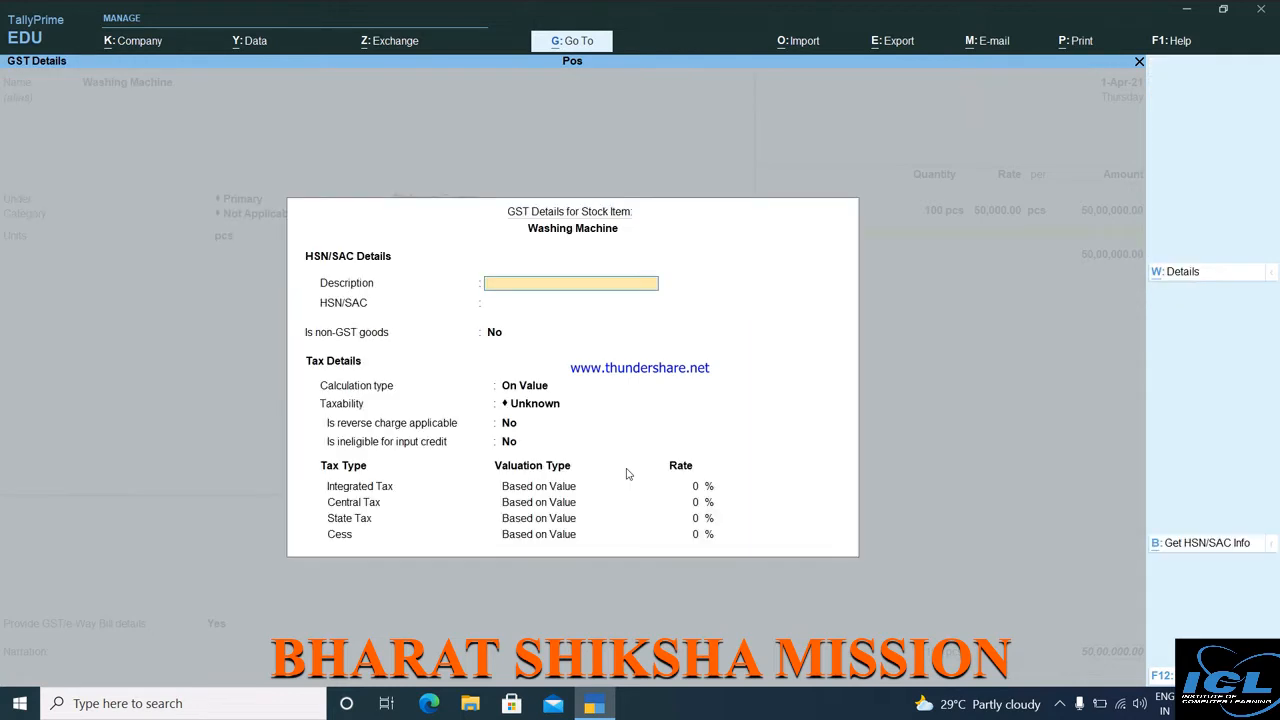
{"action": "type", "text": "Goods"}
{"action": "key", "text": "Return"}
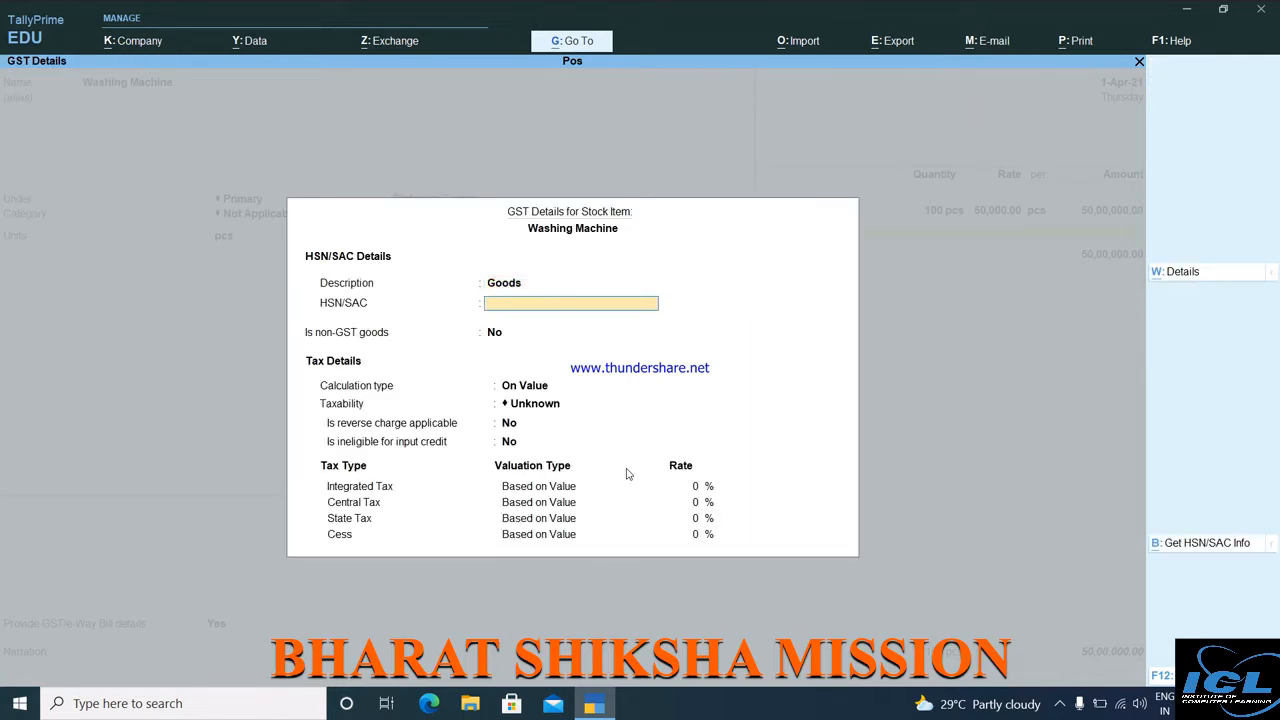
{"action": "type", "text": "78547854"}
{"action": "key", "text": "Return"}
{"action": "key", "text": "Return"}
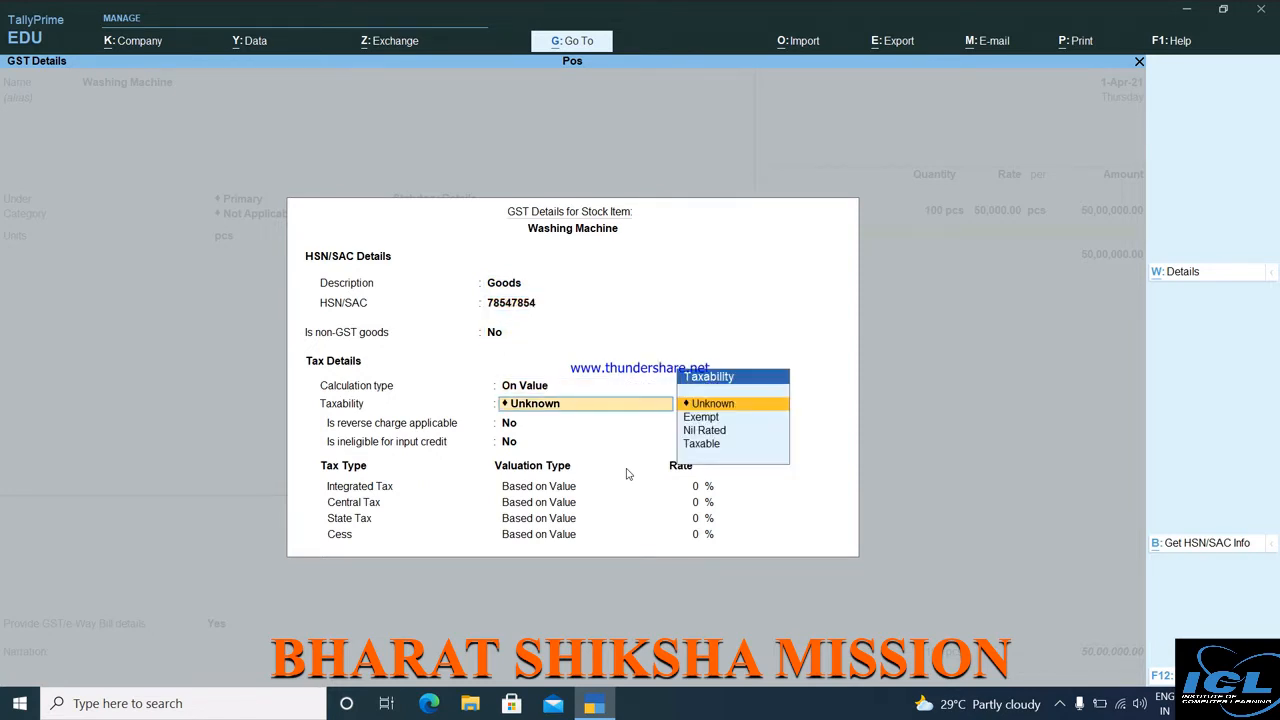
{"action": "key", "text": "Down"}
{"action": "key", "text": "Down"}
{"action": "key", "text": "Down"}
{"action": "key", "text": "Return"}
{"action": "key", "text": "Return"}
{"action": "key", "text": "Return"}
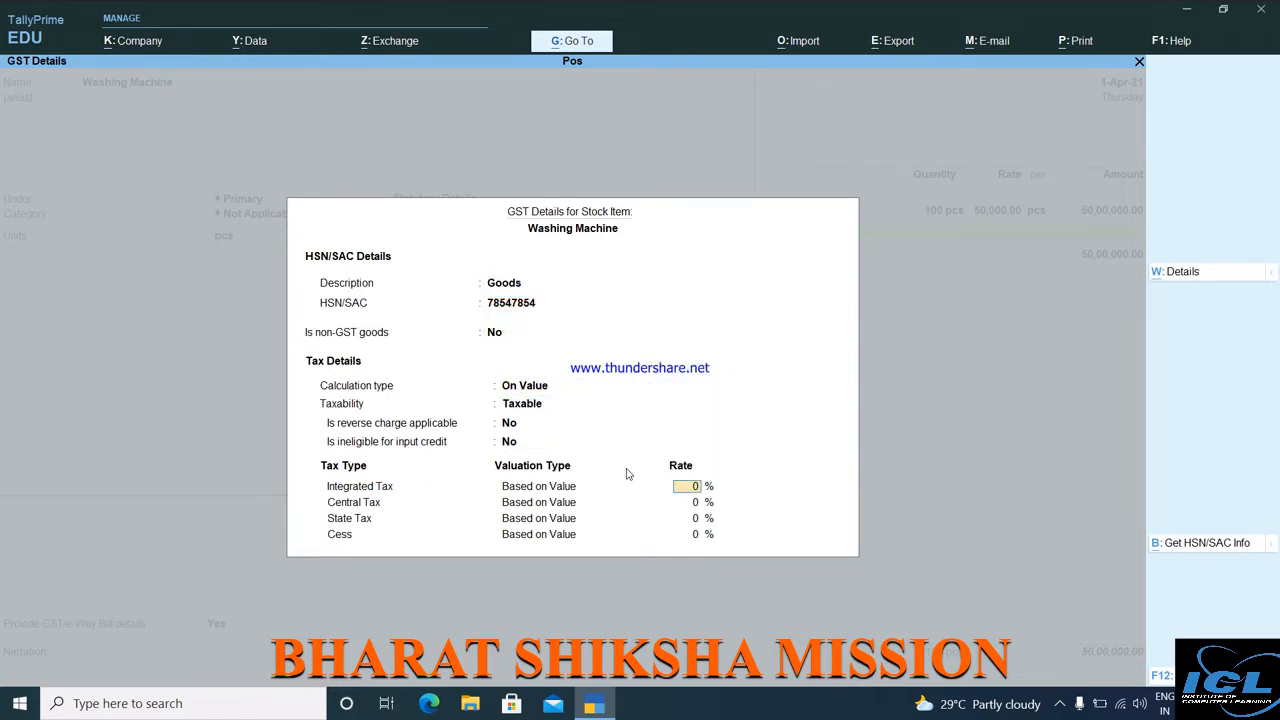
{"action": "type", "text": "28"}
{"action": "key", "text": "Return"}
{"action": "key", "text": "Return"}
{"action": "key", "text": "Return"}
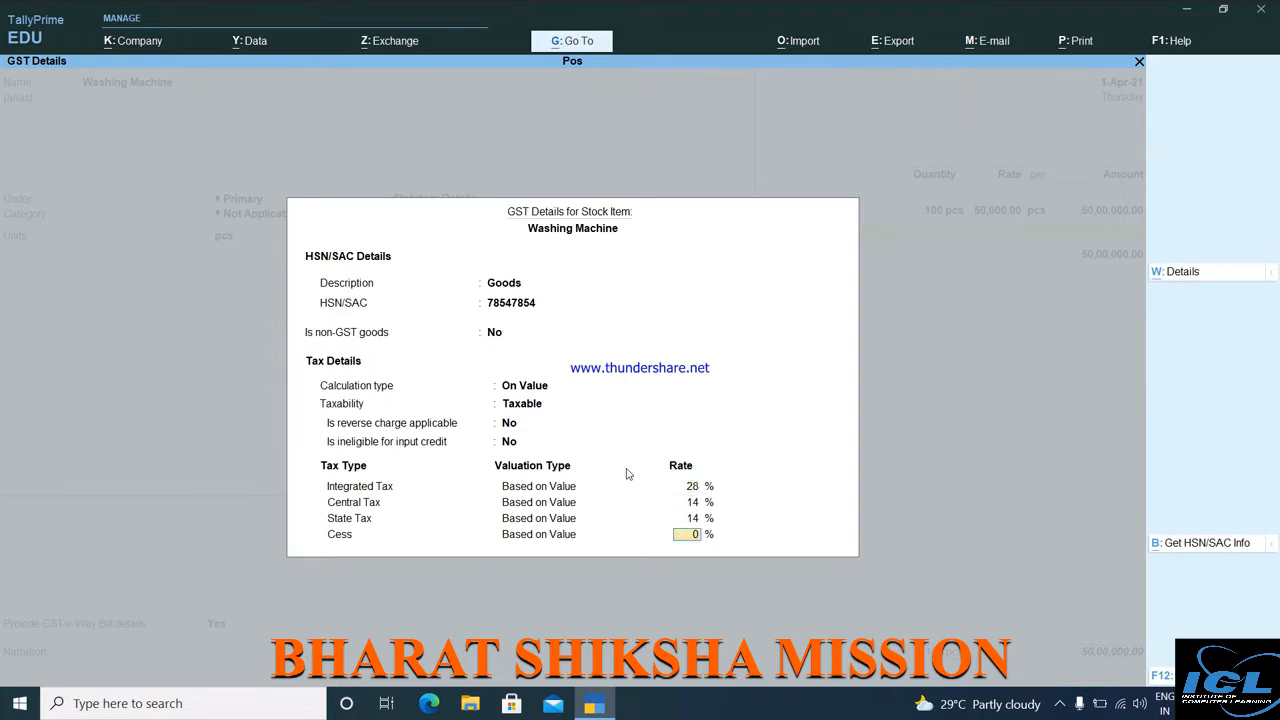
{"action": "key", "text": "Return"}
{"action": "key", "text": "Return"}
Enter 100 pcs of Washing Machine at a rate of 10,000.
{"action": "key", "text": "Return"}
{"action": "key", "text": "Return"}
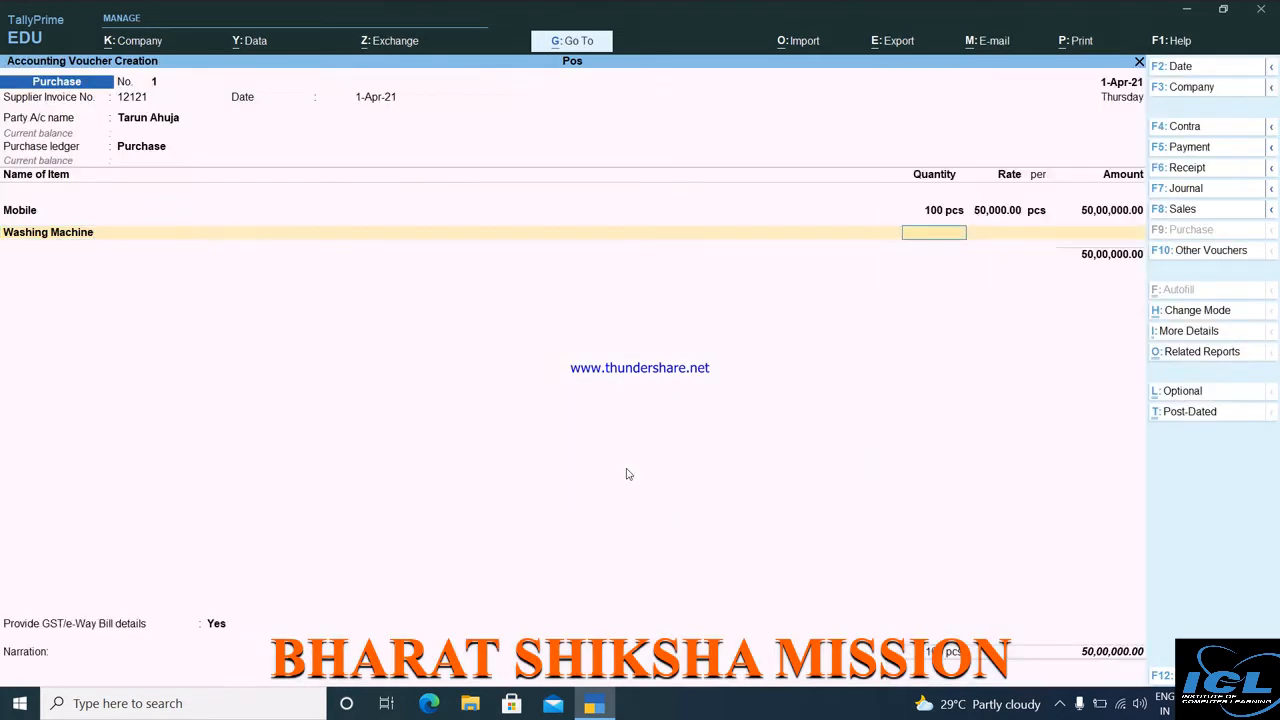
{"action": "type", "text": "100"}
{"action": "key", "text": "Return"}
{"action": "type", "text": "10,00"}
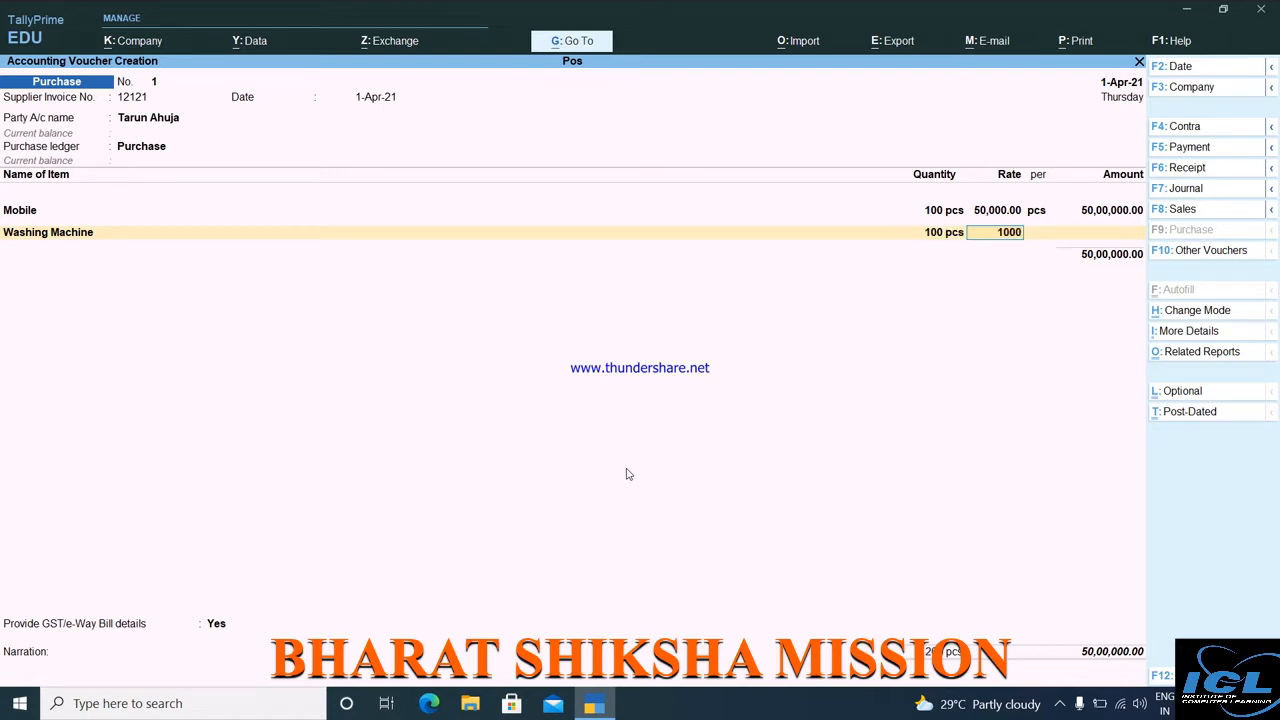
{"action": "type", "text": "0"}
{"action": "key", "text": "Return"}
{"action": "key", "text": "Return"}
{"action": "key", "text": "Return"}
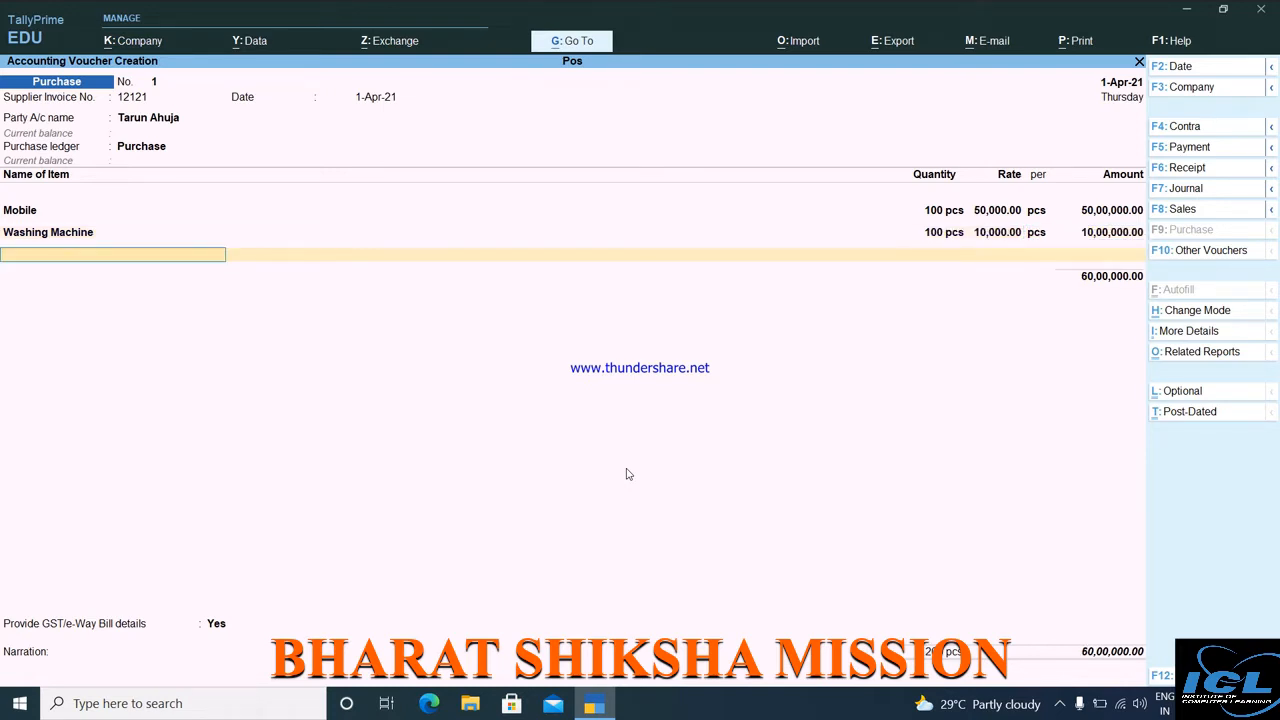
Create a Cgst ledger under Duties & Taxes (GST, Central Tax) and add 5,90,000.00.
{"action": "key", "text": "alt+c"}
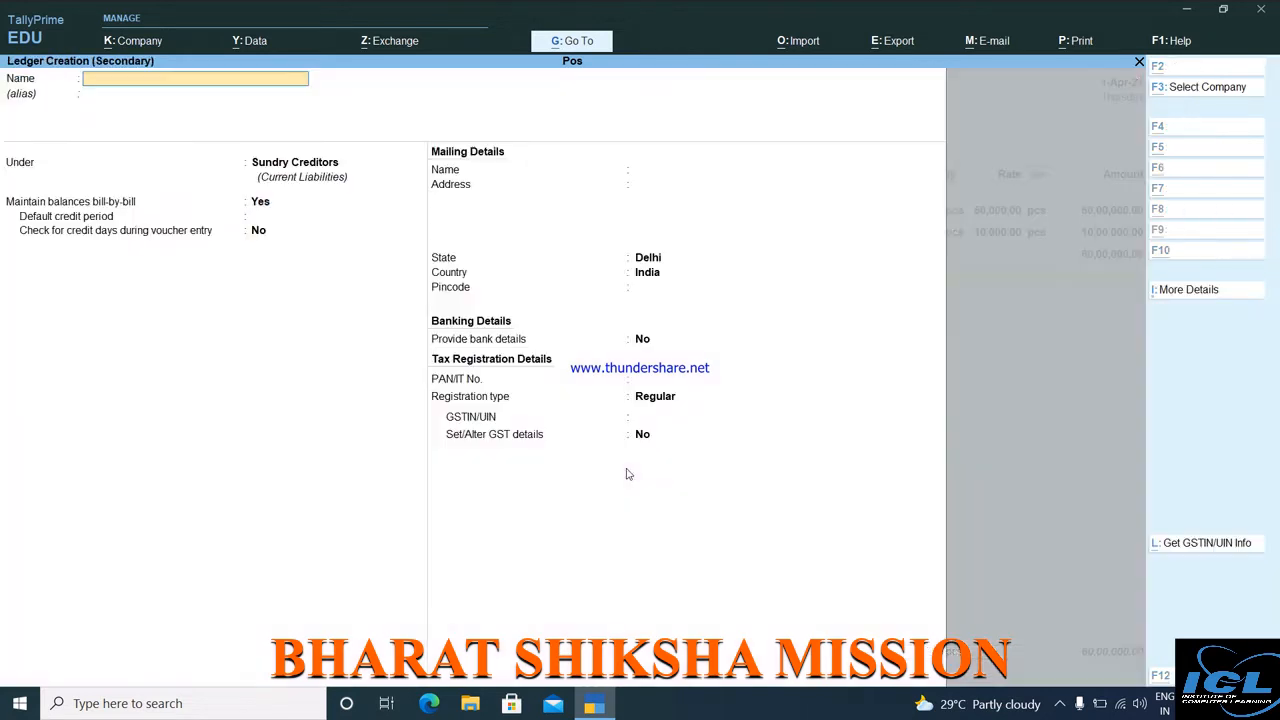
{"action": "type", "text": "Cgst"}
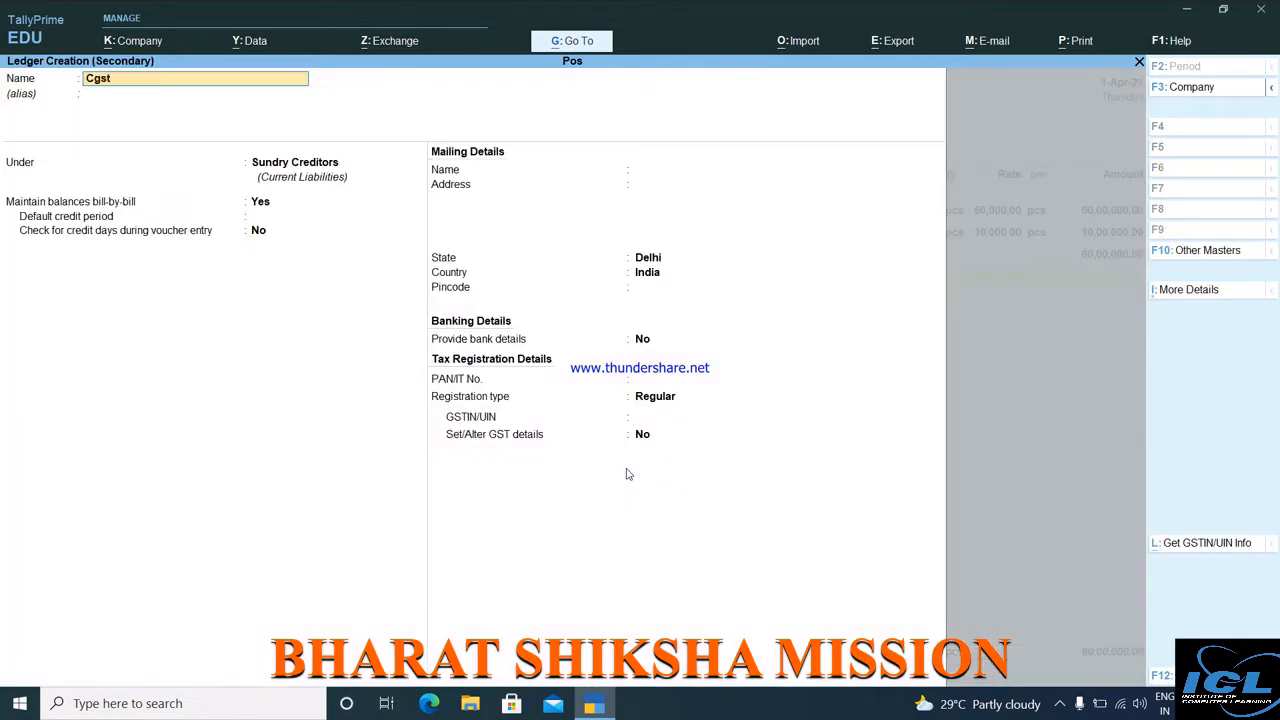
{"action": "key", "text": "Return"}
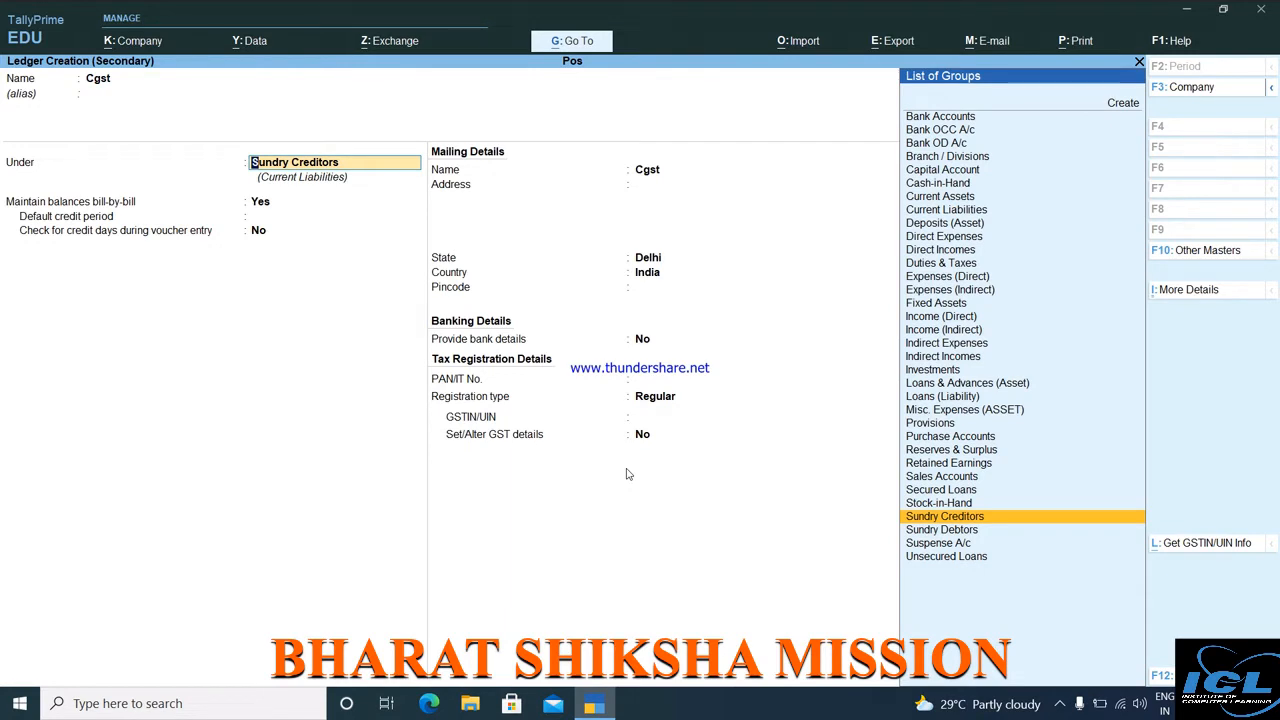
{"action": "type", "text": "D"}
{"action": "key", "text": "Down"}
{"action": "key", "text": "Down"}
{"action": "key", "text": "Down"}
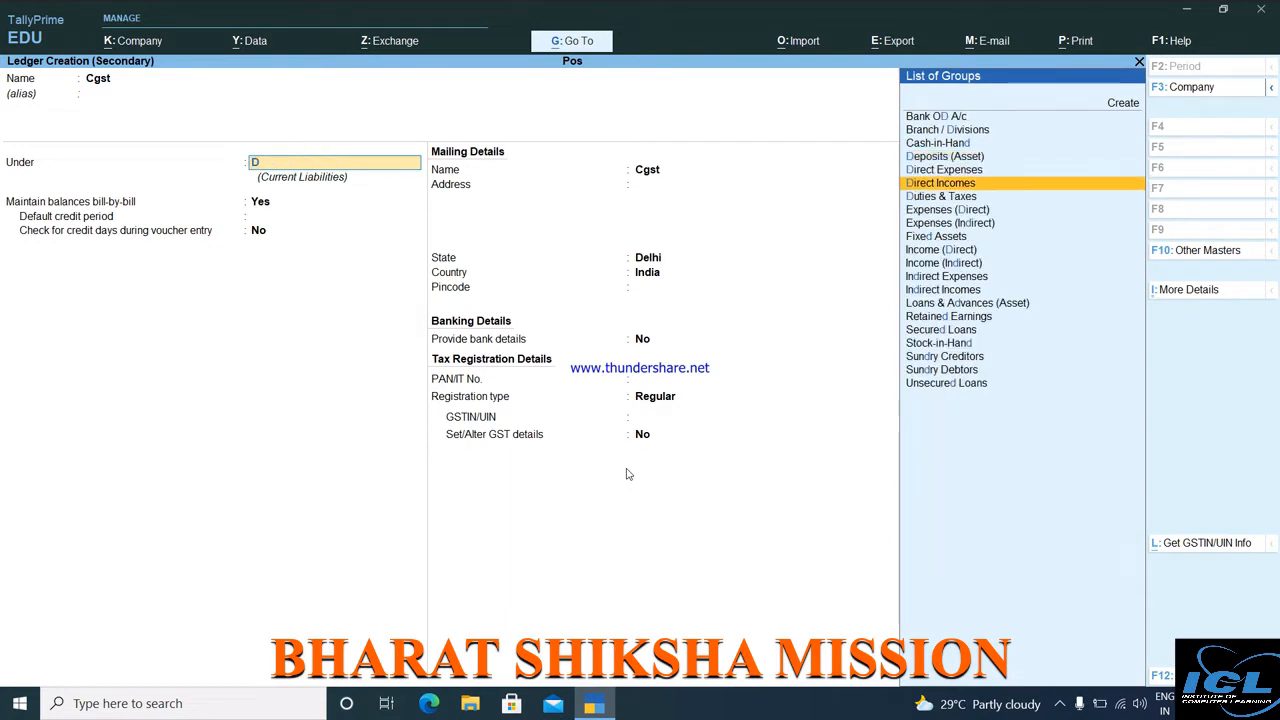
{"action": "key", "text": "Return"}
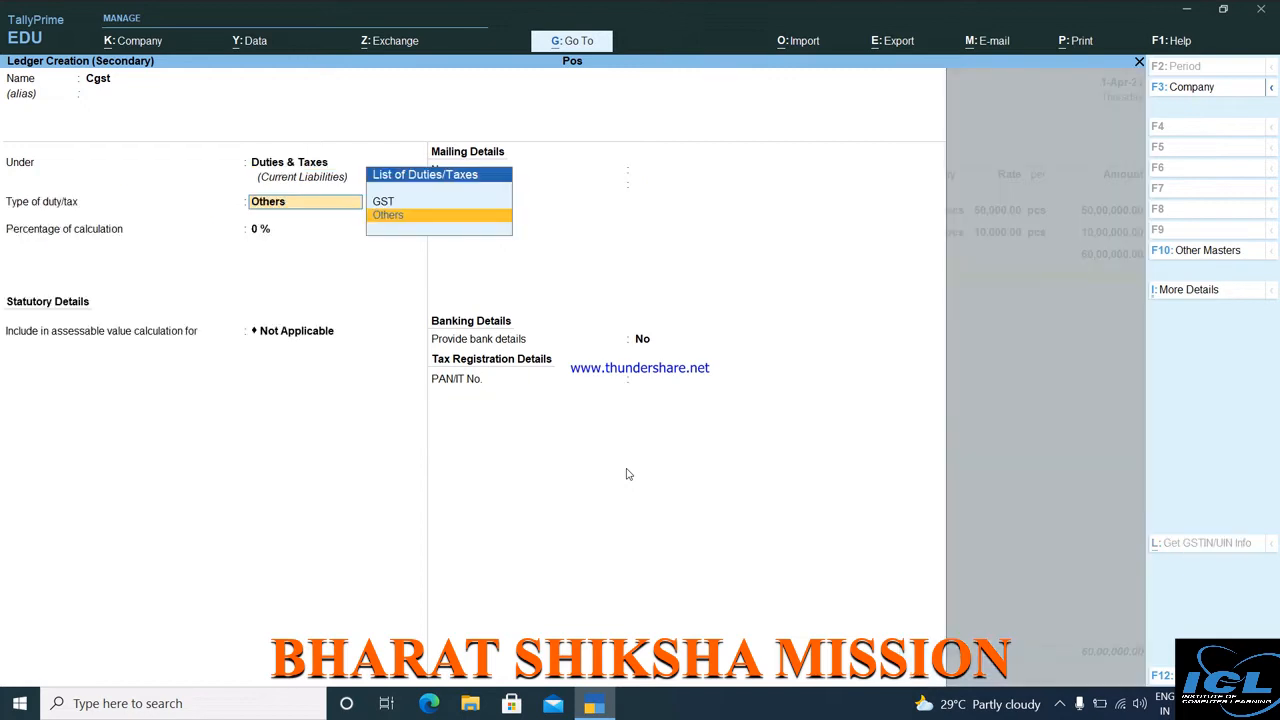
{"action": "key", "text": "Up"}
{"action": "key", "text": "Return"}
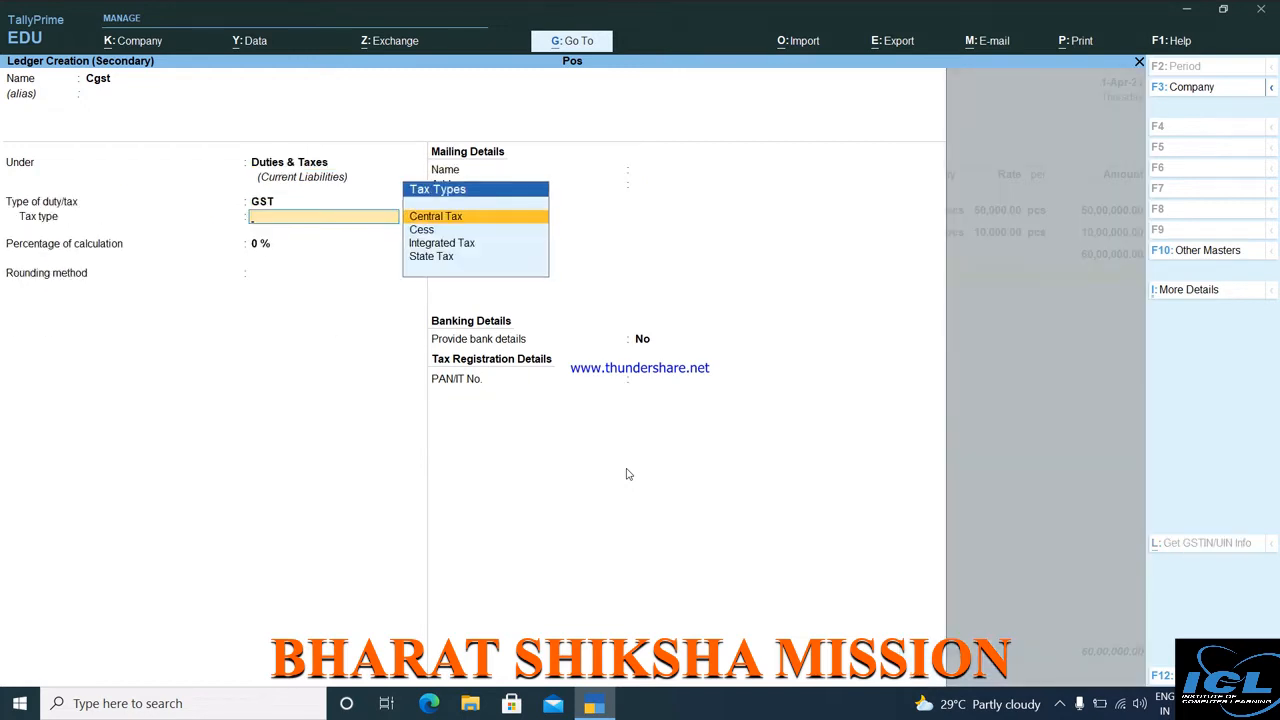
{"action": "key", "text": "Return"}
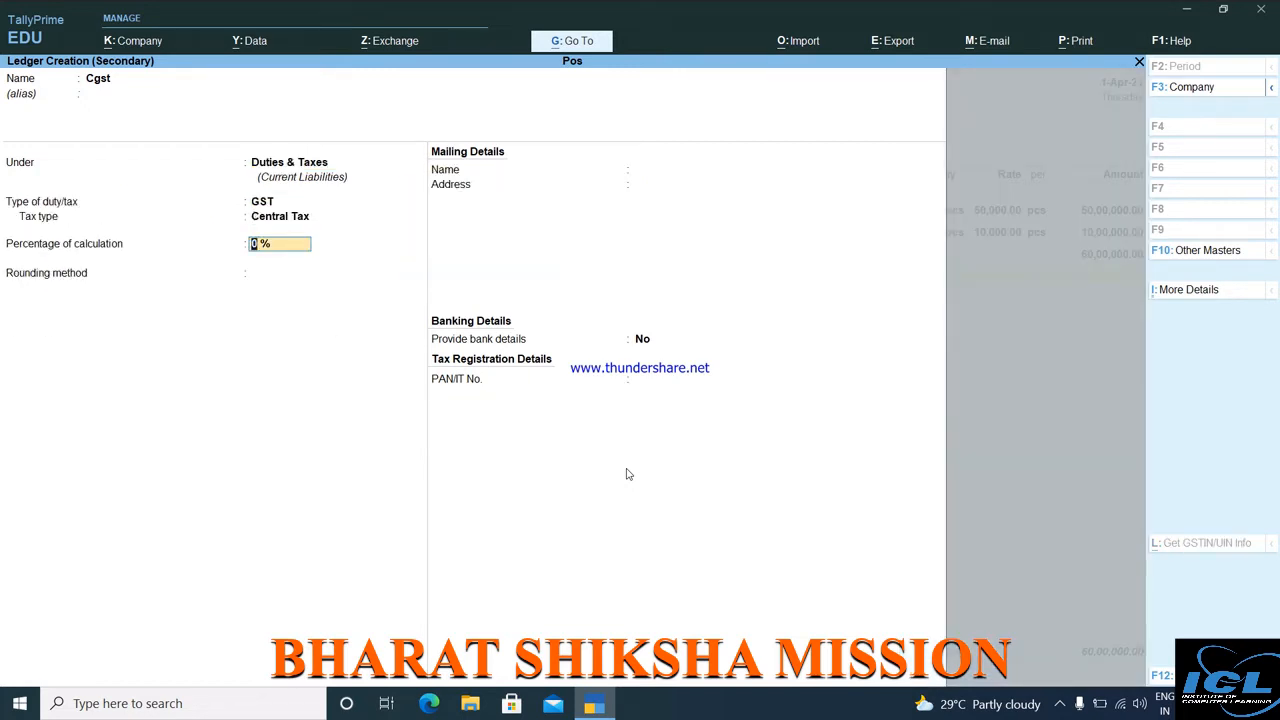
{"action": "key", "text": "Return"}
{"action": "key", "text": "Return"}
{"action": "key", "text": "Return"}
{"action": "key", "text": "Return"}
{"action": "key", "text": "Return"}
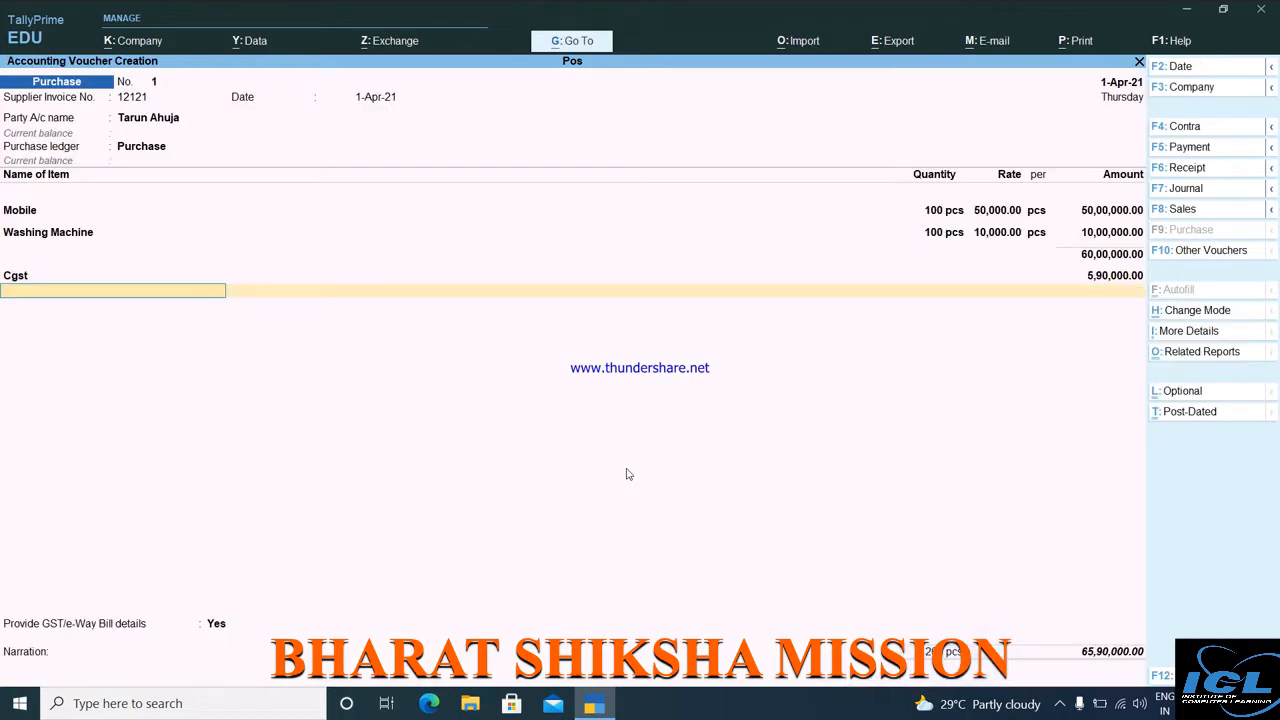
{"action": "key", "text": "Return"}
{"action": "key", "text": "BackSpace"}
{"action": "key", "text": "Return"}
Create an Sgst ledger under Duties & Taxes with GST duty type and State Tax.
{"action": "key", "text": "alt+c"}
{"action": "type", "text": "Sgst"}
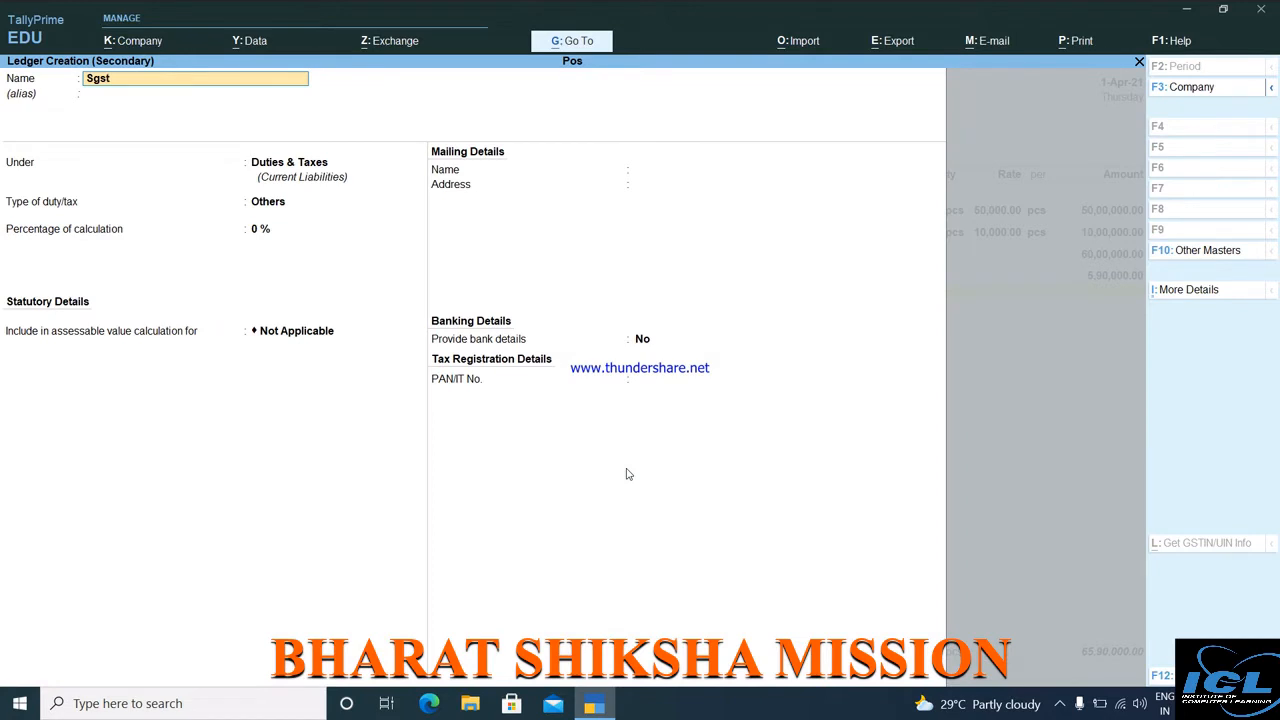
{"action": "key", "text": "Return"}
{"action": "key", "text": "Return"}
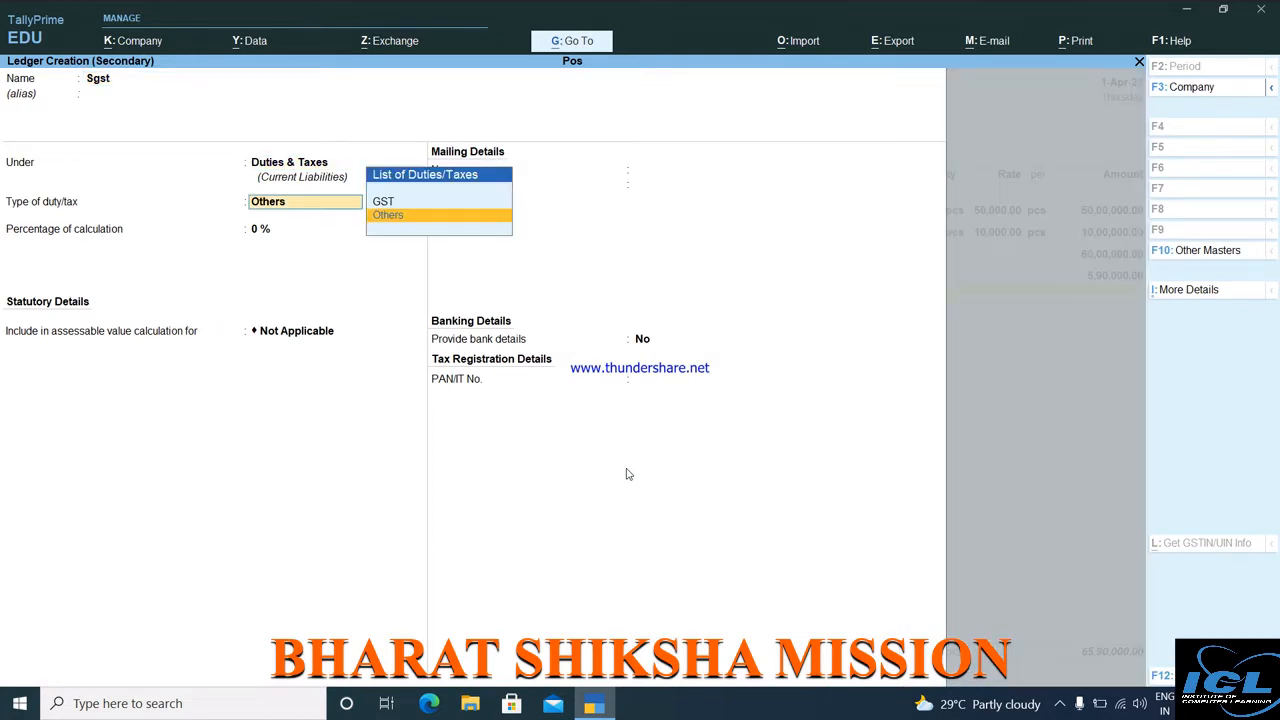
{"action": "key", "text": "Up"}
{"action": "key", "text": "Return"}
{"action": "key", "text": "Down"}
{"action": "key", "text": "Down"}
{"action": "key", "text": "Down"}
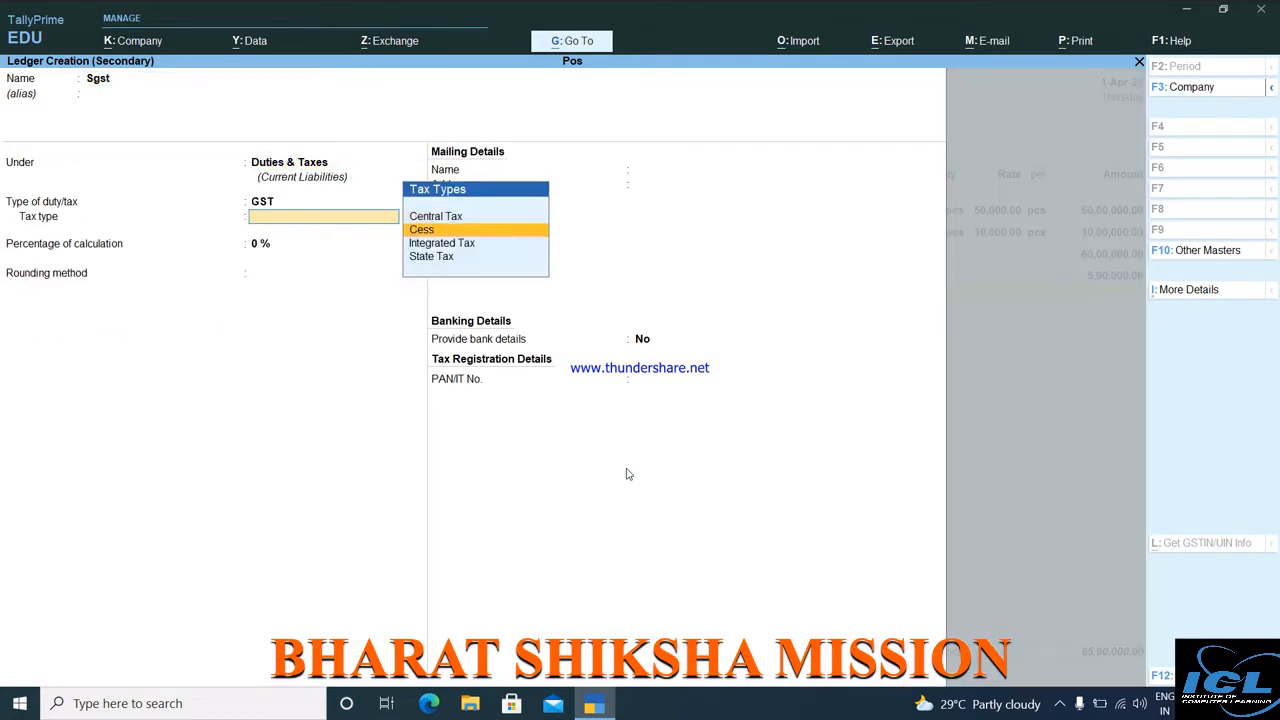
{"action": "key", "text": "Return"}
{"action": "key", "text": "Return"}
{"action": "key", "text": "Return"}
{"action": "key", "text": "Return"}
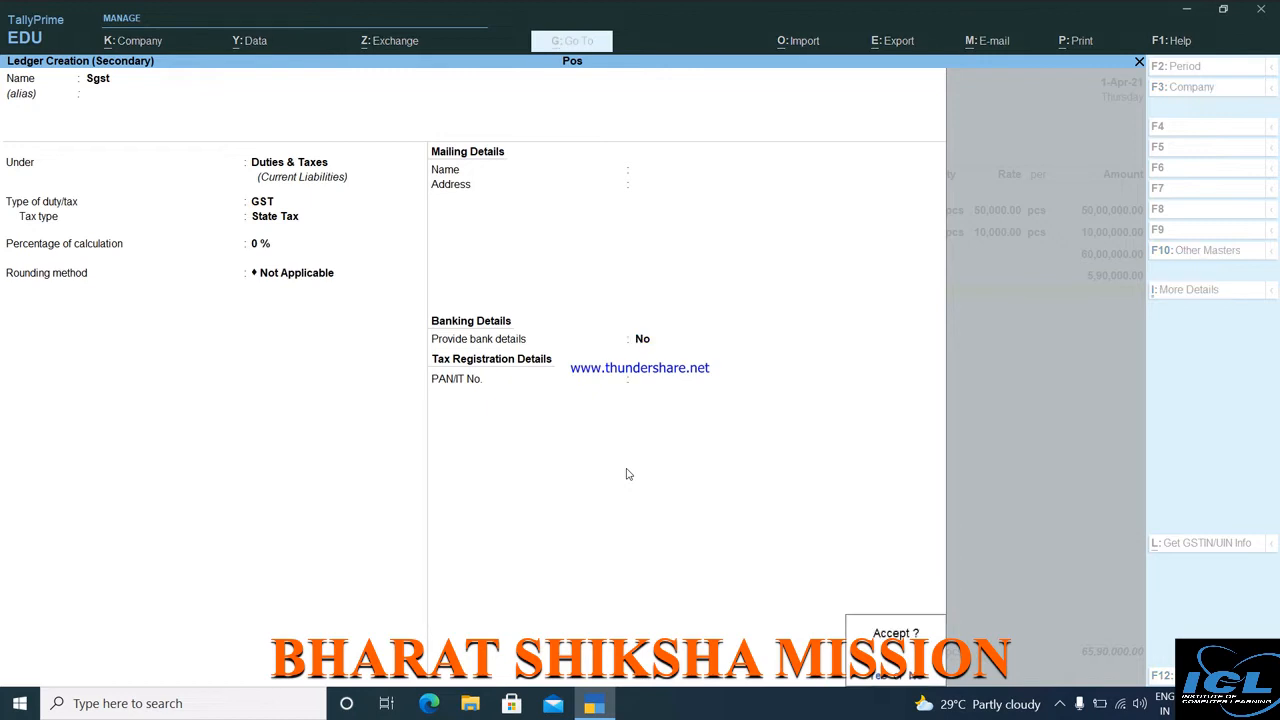
{"action": "key", "text": "Return"}
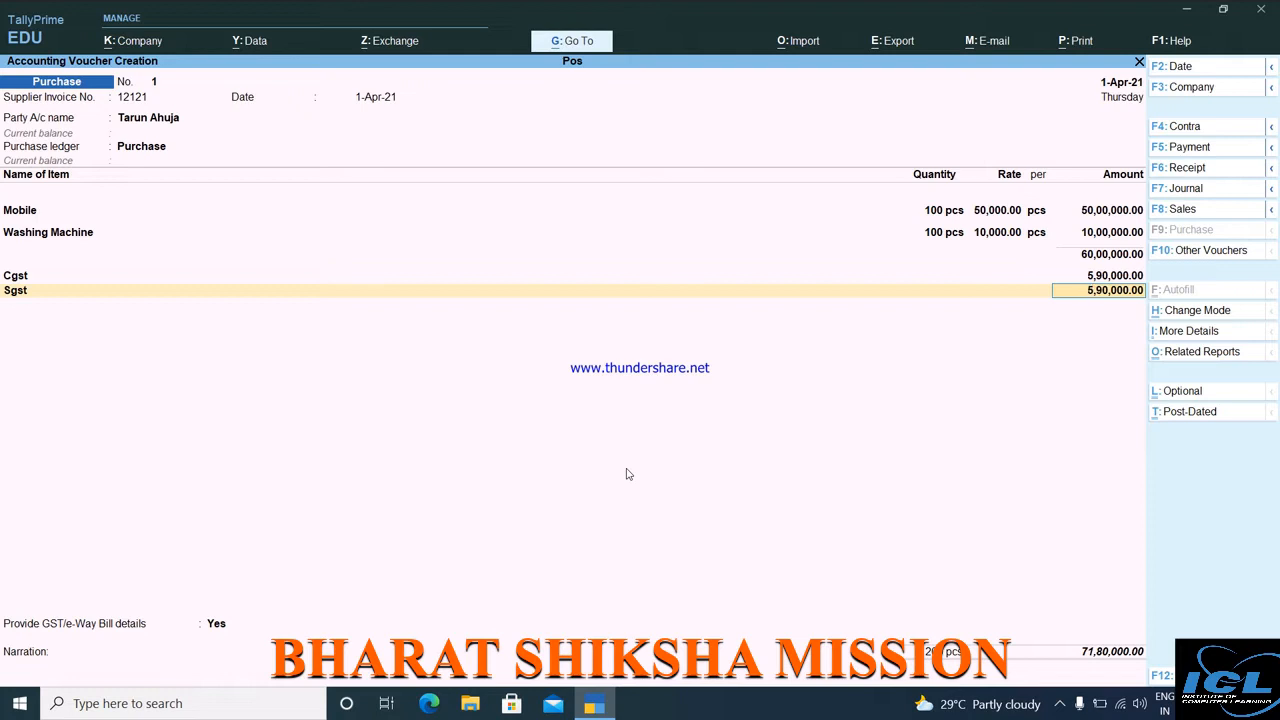
Accept Sgst at 5,90,000.00, turn off e-Way Bill details, and save with New Ref 12121.
{"action": "key", "text": "Return"}
{"action": "key", "text": "Return"}
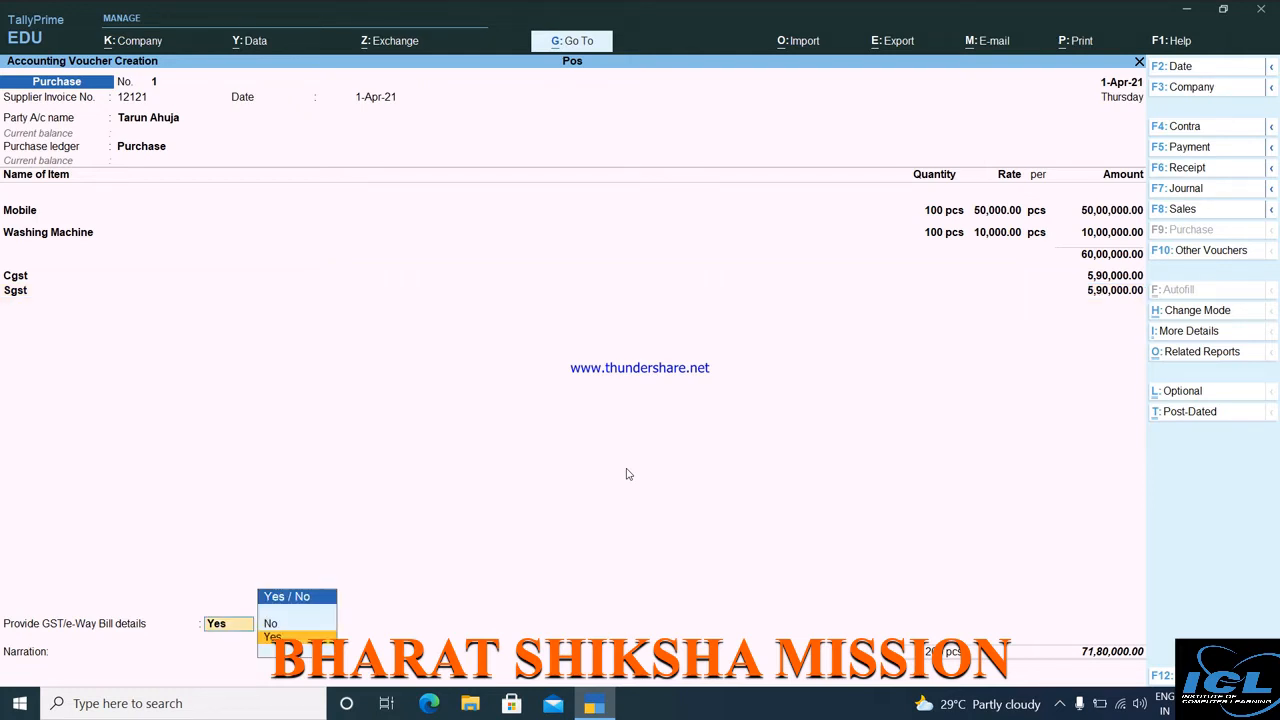
{"action": "key", "text": "Down"}
{"action": "key", "text": "Return"}
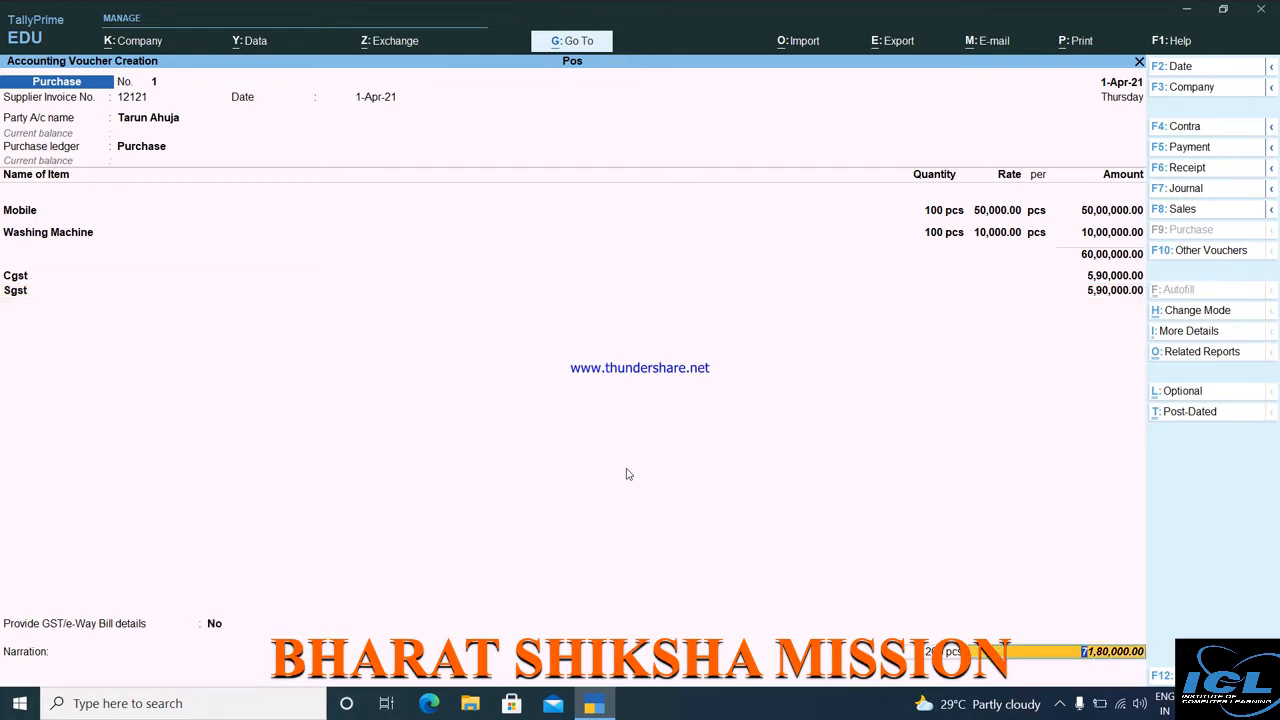
{"action": "key", "text": "Return"}
{"action": "key", "text": "Return"}
{"action": "key", "text": "Return"}
{"action": "key", "text": "Return"}
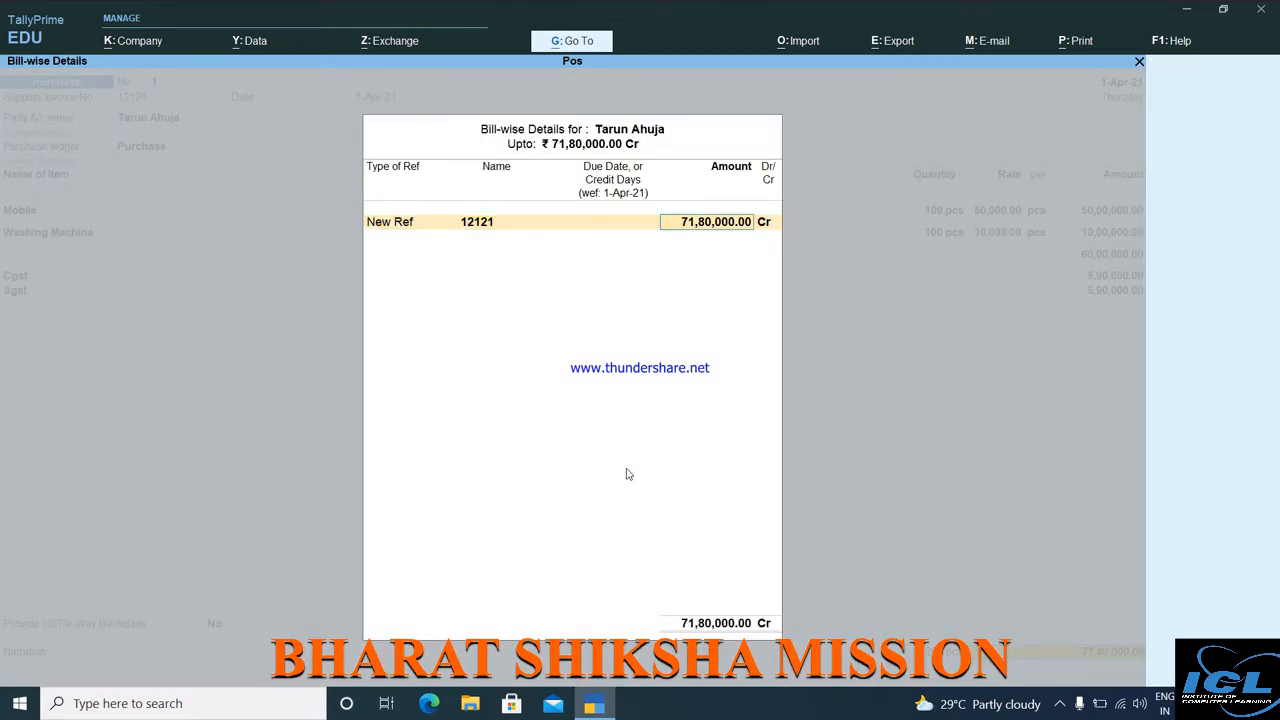
{"action": "key", "text": "Return"}
{"action": "key", "text": "Return"}
{"action": "key", "text": "Return"}
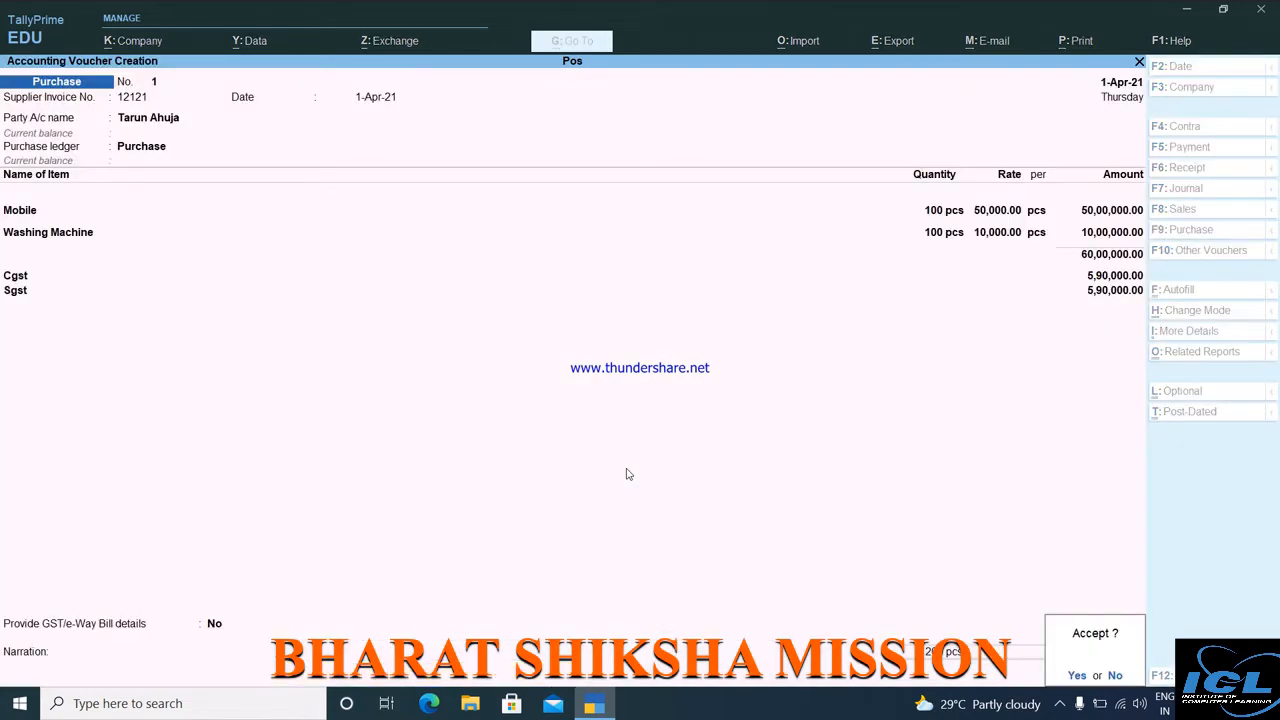
{"action": "key", "text": "Return"}
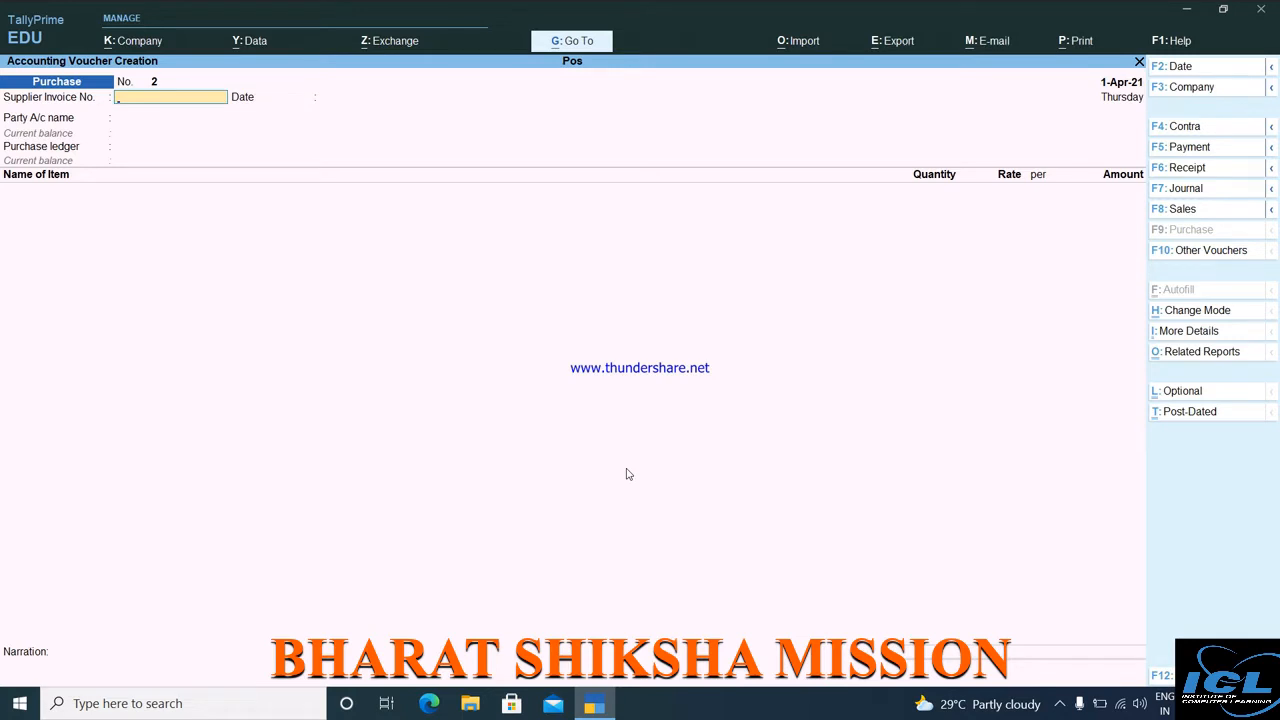
Pause the screen recording from the tray and quit the empty purchase voucher.
{"action": "left_click", "coordinate": [1060, 705]}
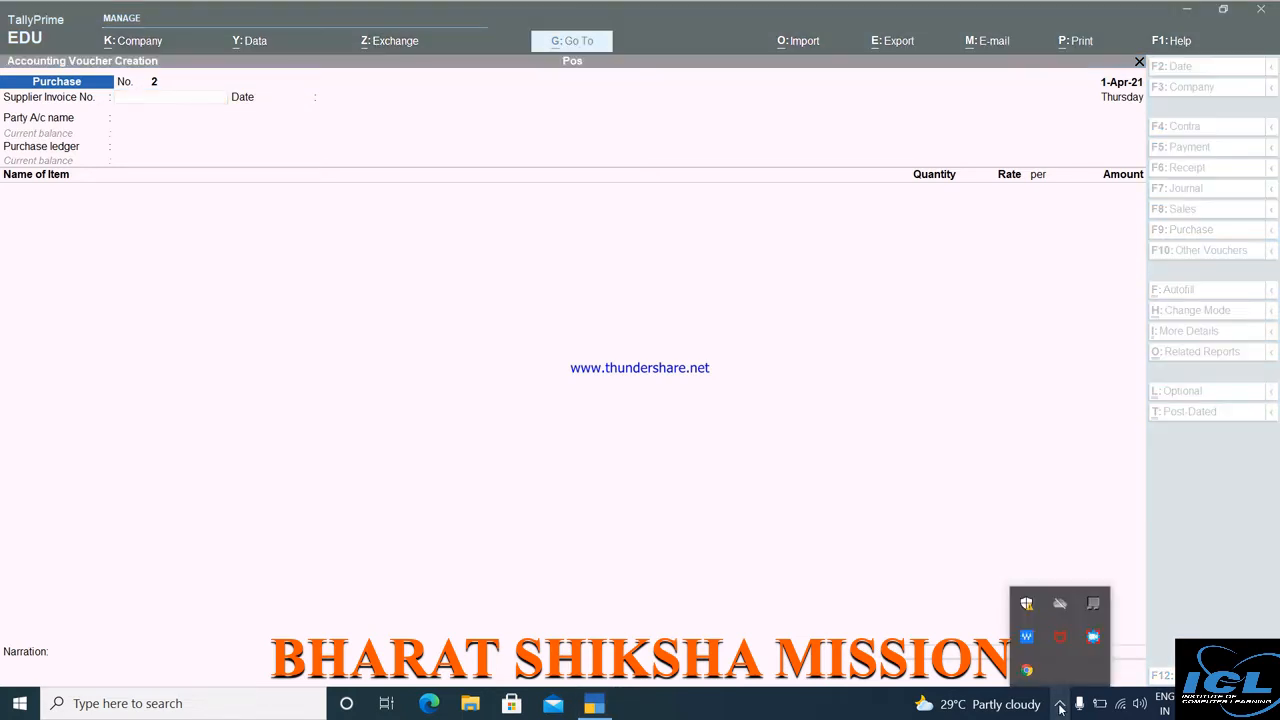
{"action": "right_click", "coordinate": [1093, 637]}
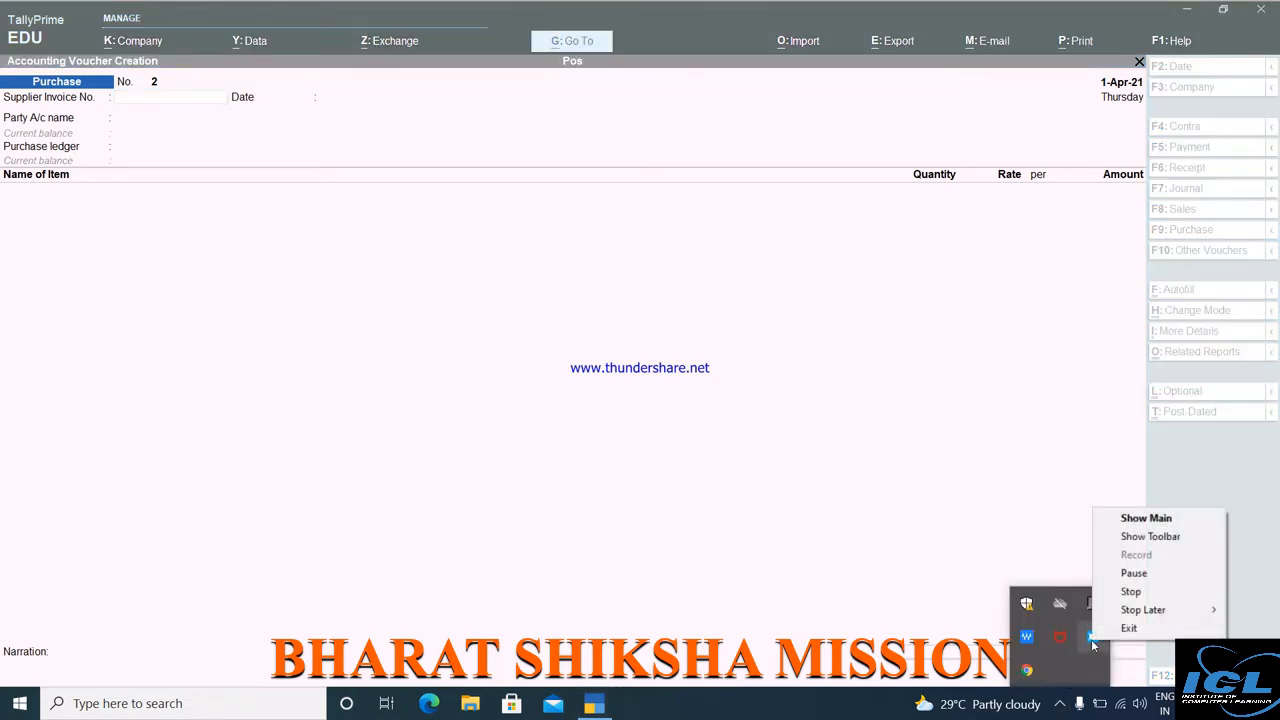
{"action": "left_click", "coordinate": [1156, 575]}
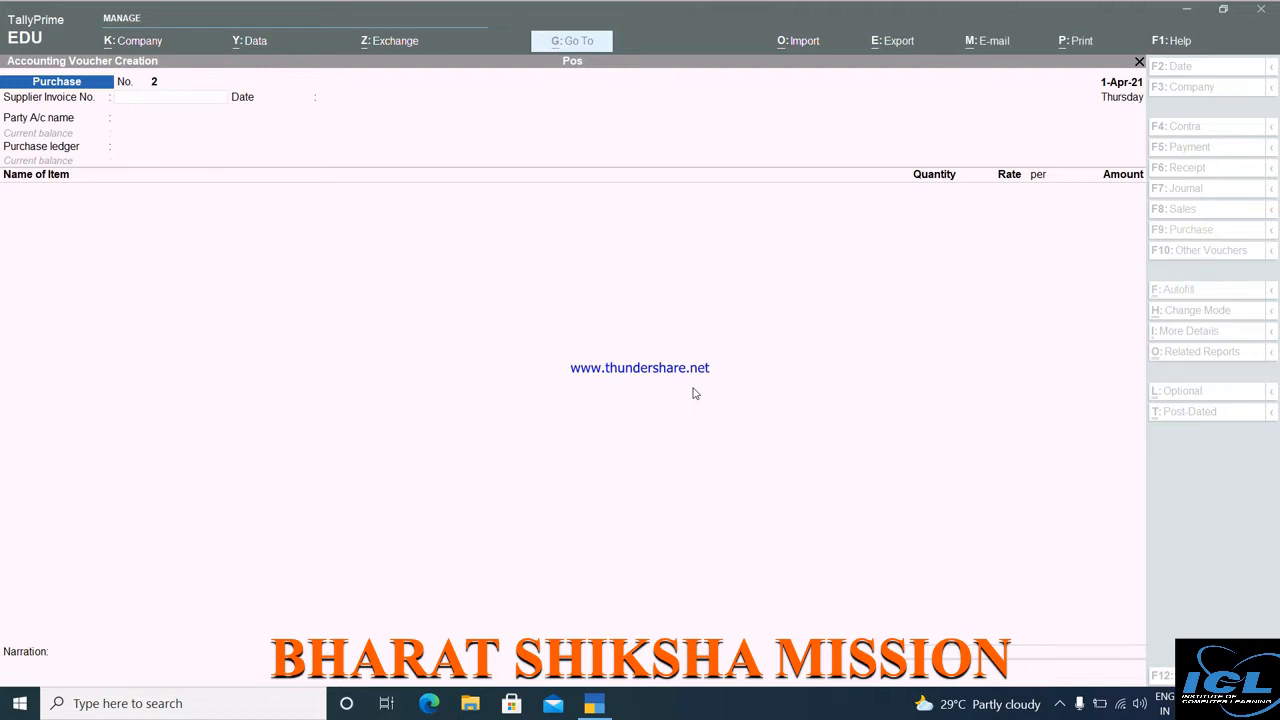
{"action": "key", "text": "Escape"}
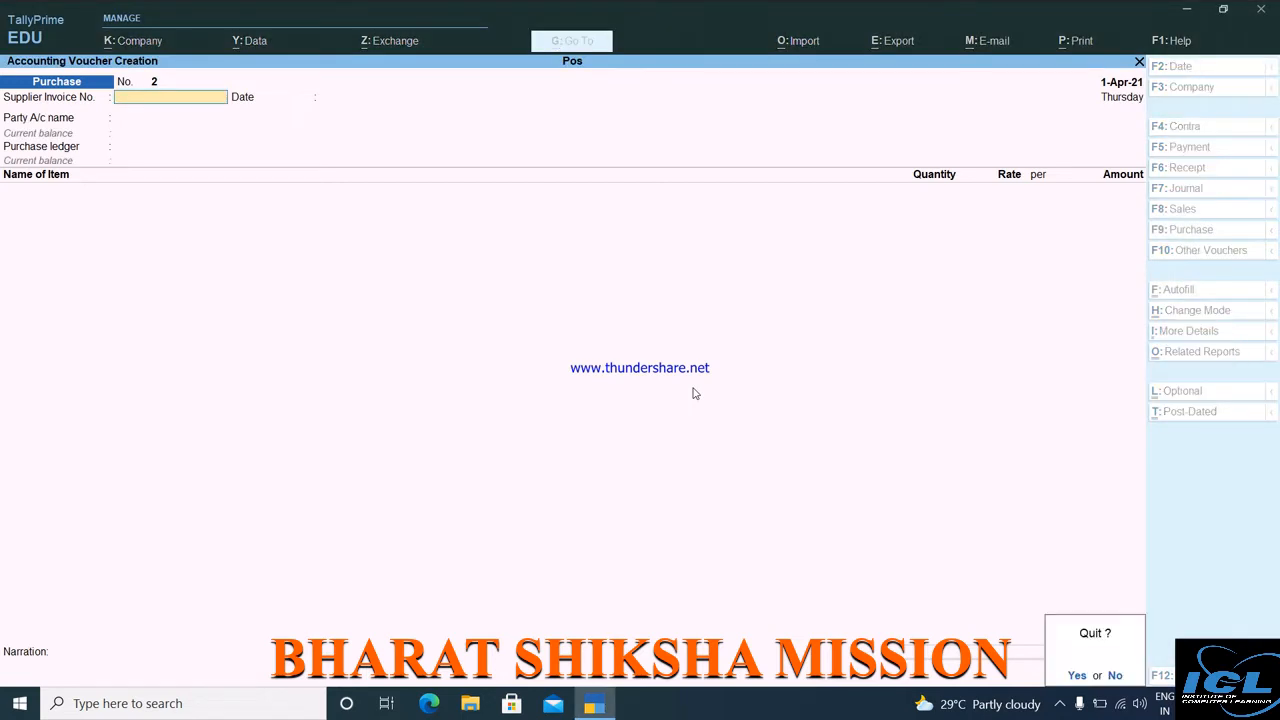
{"action": "key", "text": "Return"}
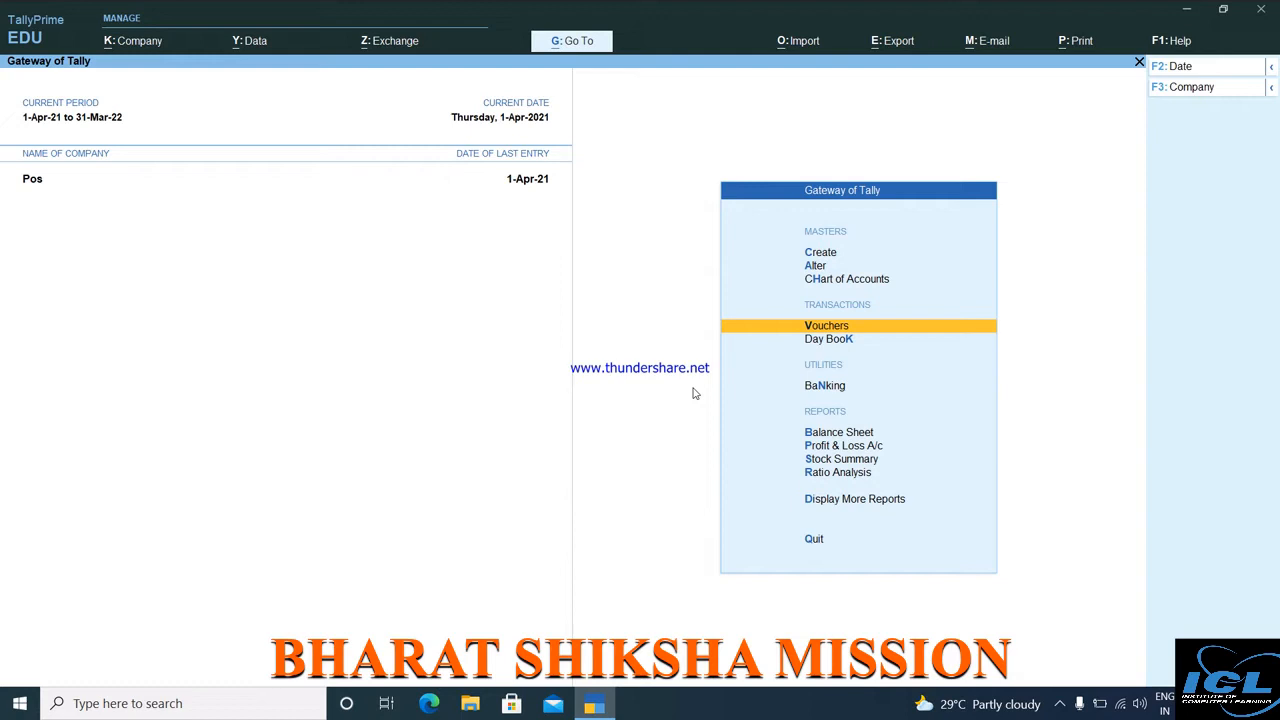
{"action": "key", "text": "Return"}
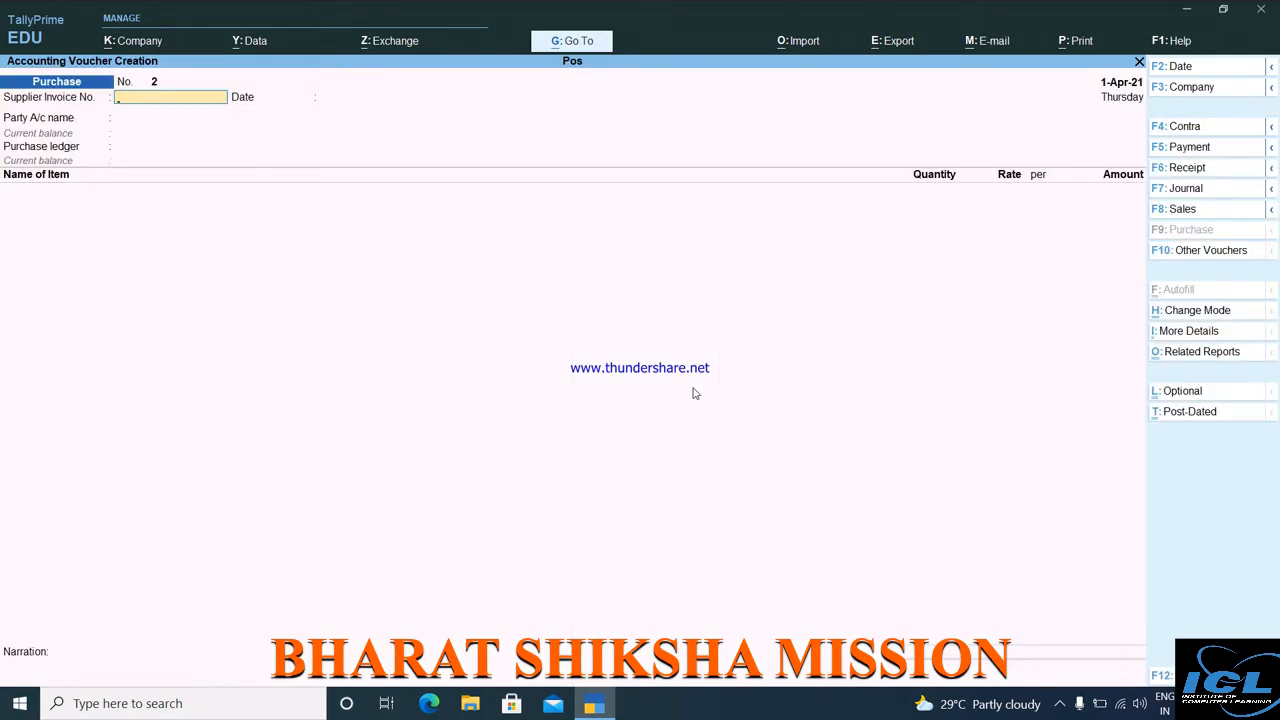
{"action": "key", "text": "F8"}
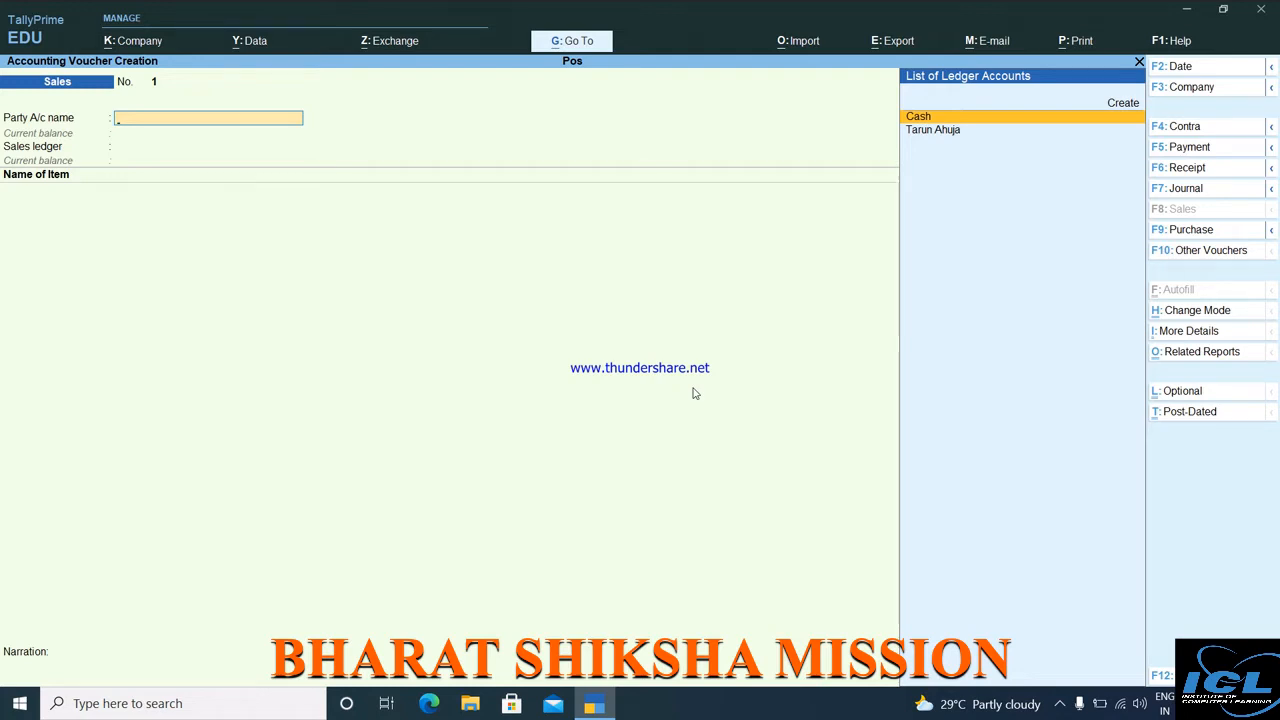
{"action": "key", "text": "Escape"}
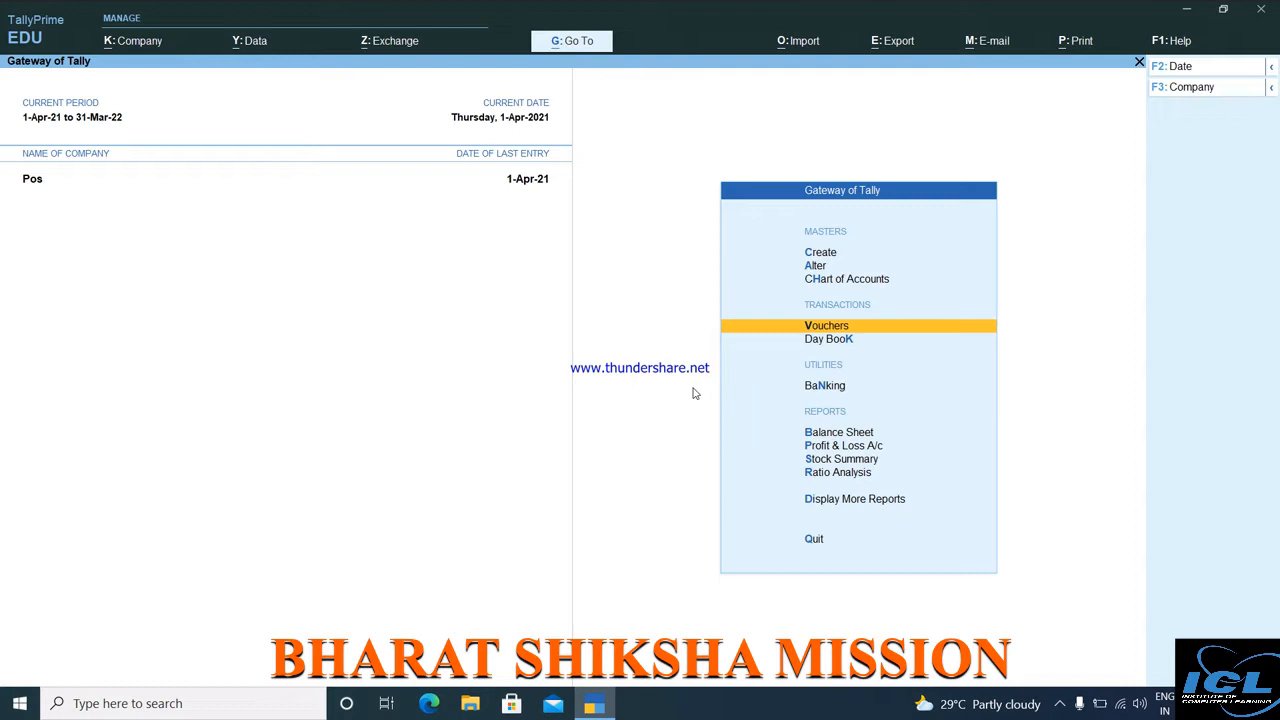
{"action": "key", "text": "Up"}
{"action": "key", "text": "Up"}
{"action": "key", "text": "Up"}
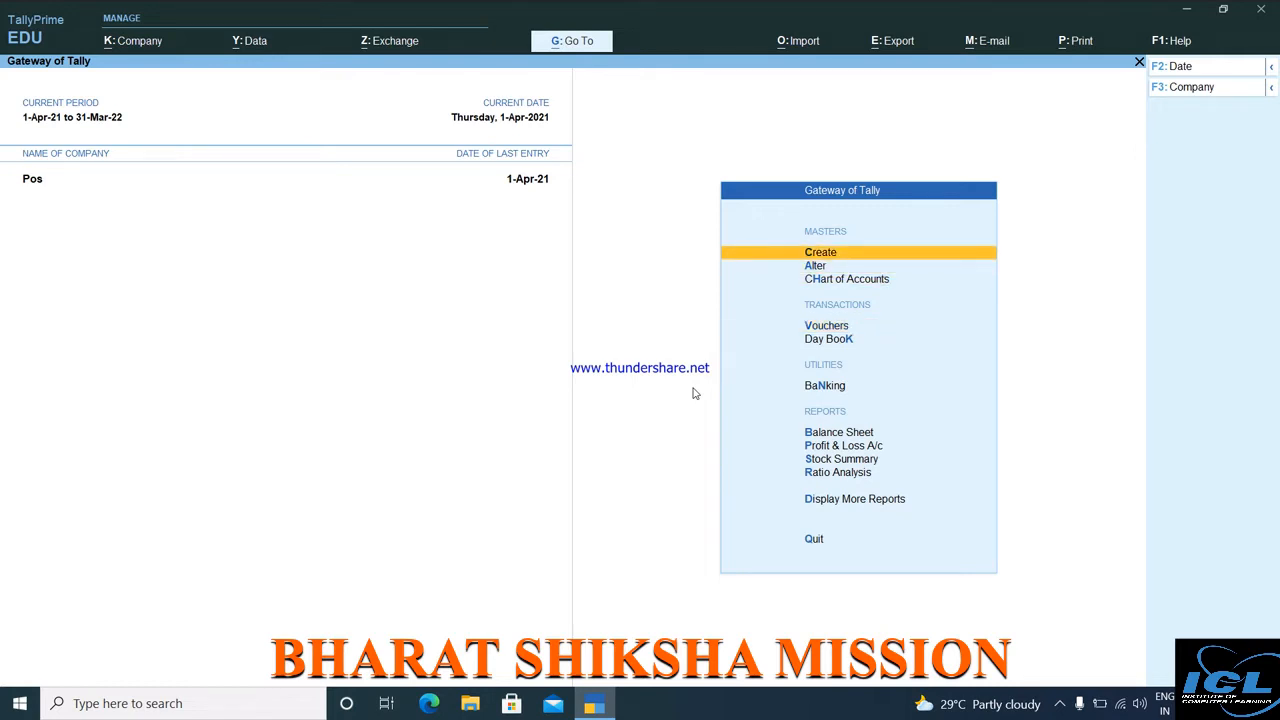
Start a new voucher type named Point of Sale(Icl Classes).
{"action": "key", "text": "Return"}
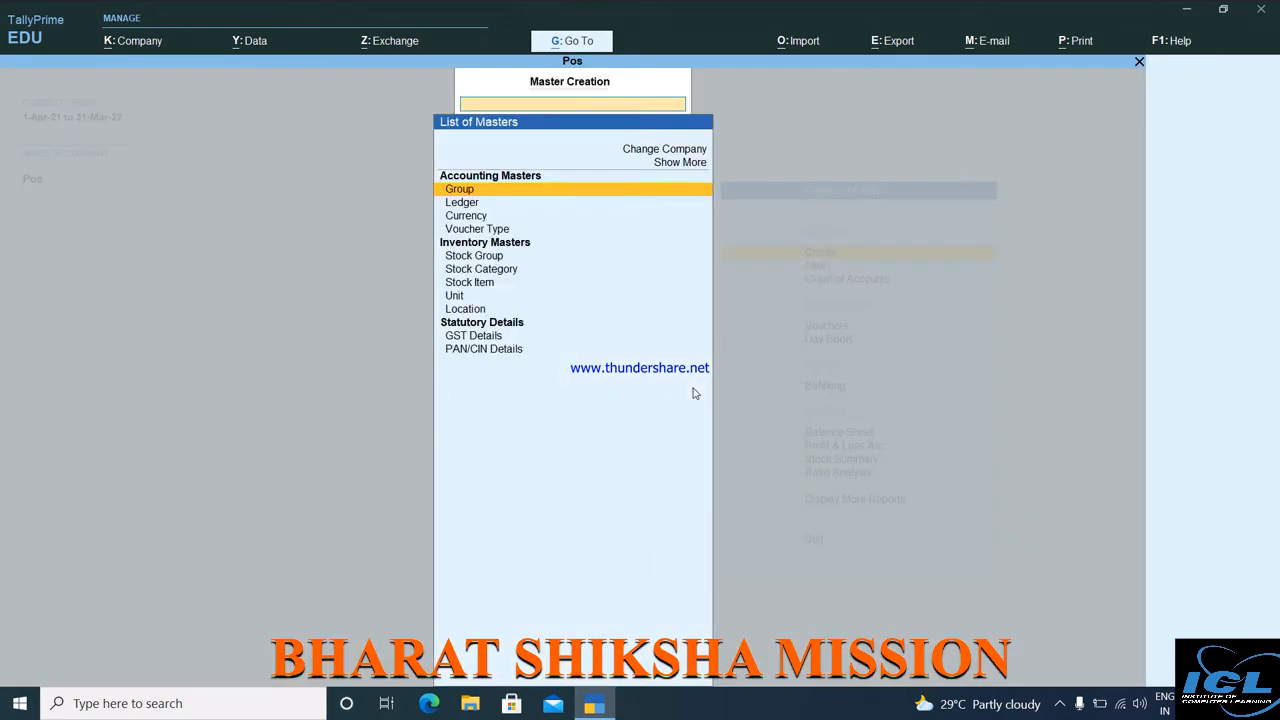
{"action": "key", "text": "Down"}
{"action": "key", "text": "Down"}
{"action": "key", "text": "Down"}
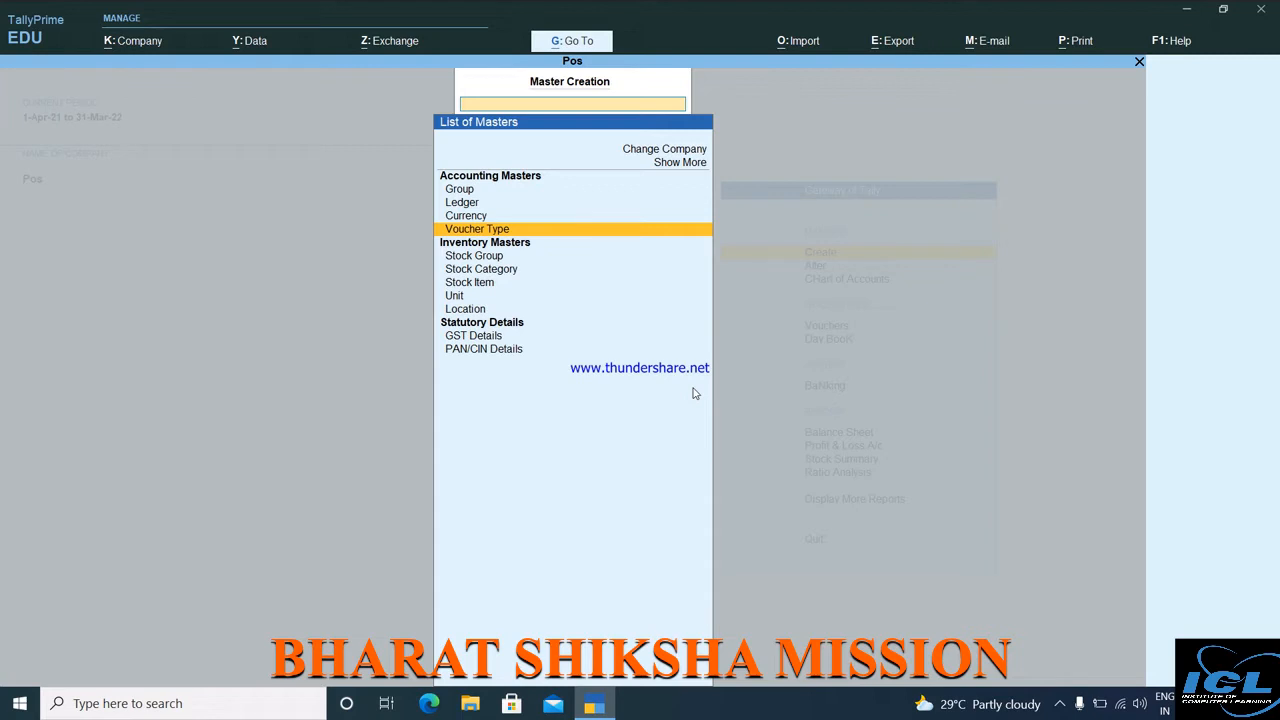
{"action": "key", "text": "Return"}
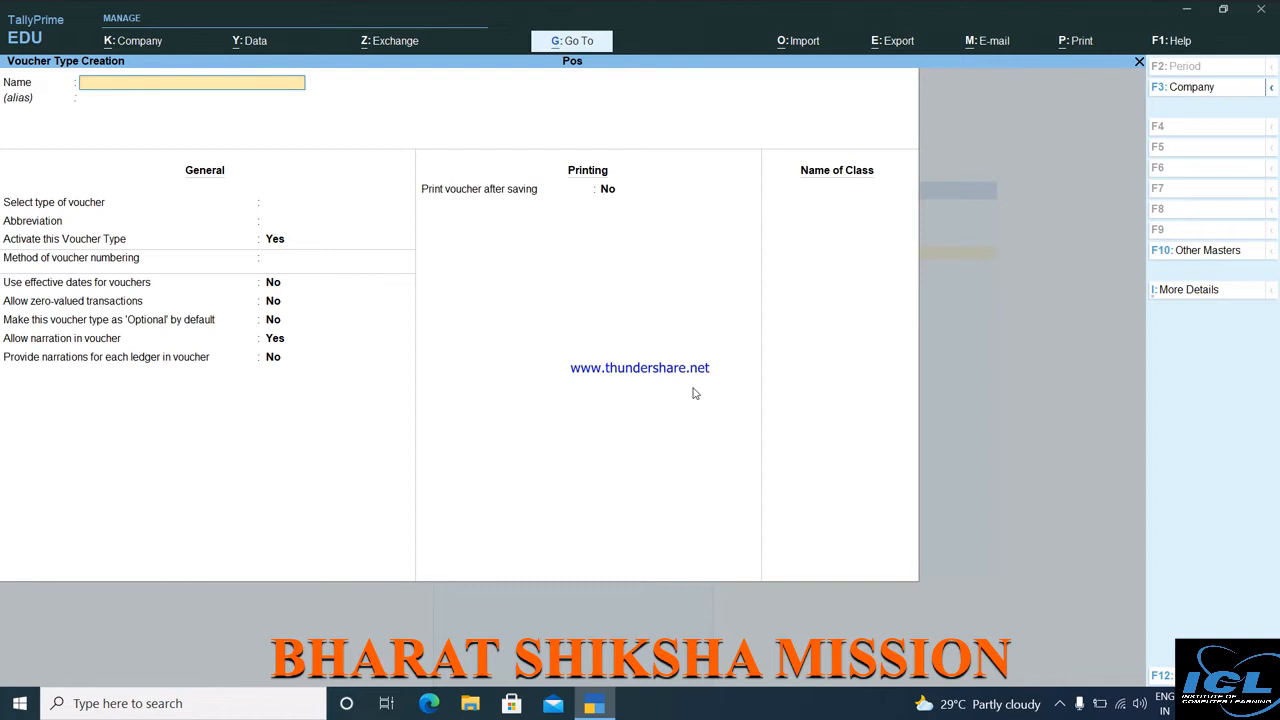
{"action": "type", "text": "Po"}
{"action": "type", "text": "int of Sale"}
{"action": "type", "text": "(lcl Classes"}
{"action": "key", "text": "Return"}
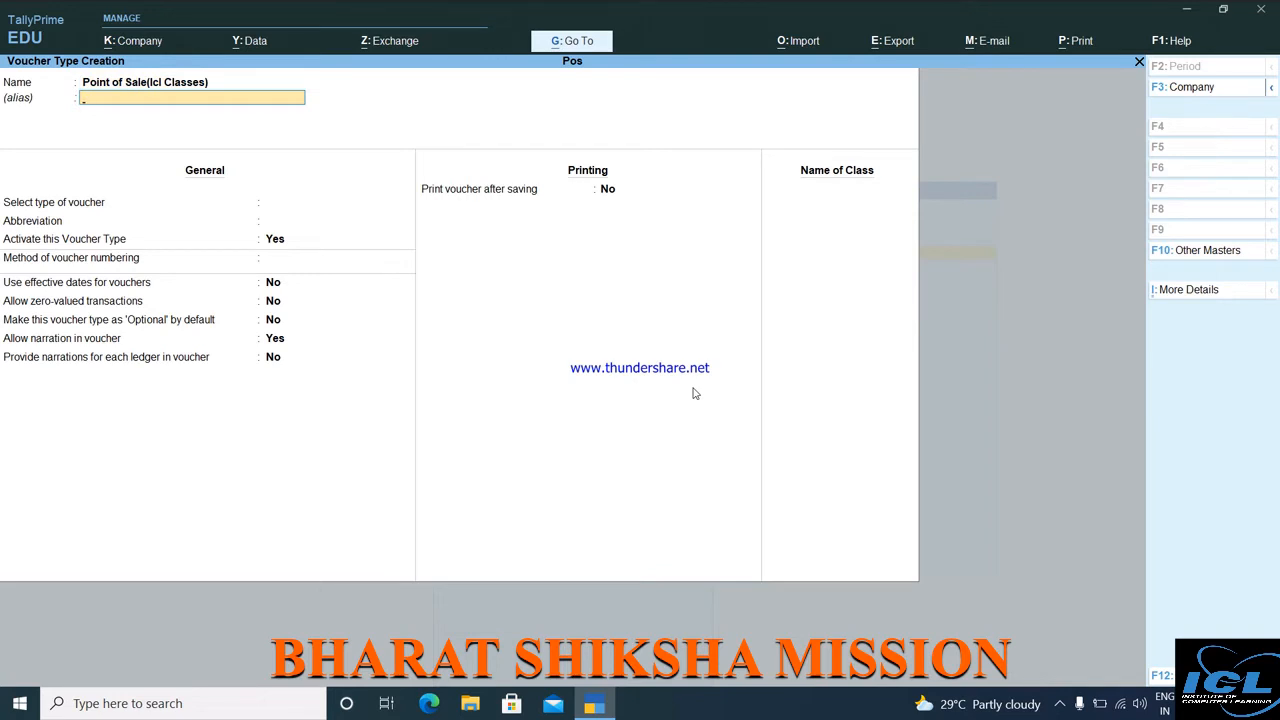
Give the voucher type the alias Icl Classes and base it on Sales.
{"action": "type", "text": "Icl Classe"}
{"action": "key", "text": "BackSpace"}
{"action": "key", "text": "BackSpace"}
{"action": "type", "text": "se"}
{"action": "key", "text": "Return"}
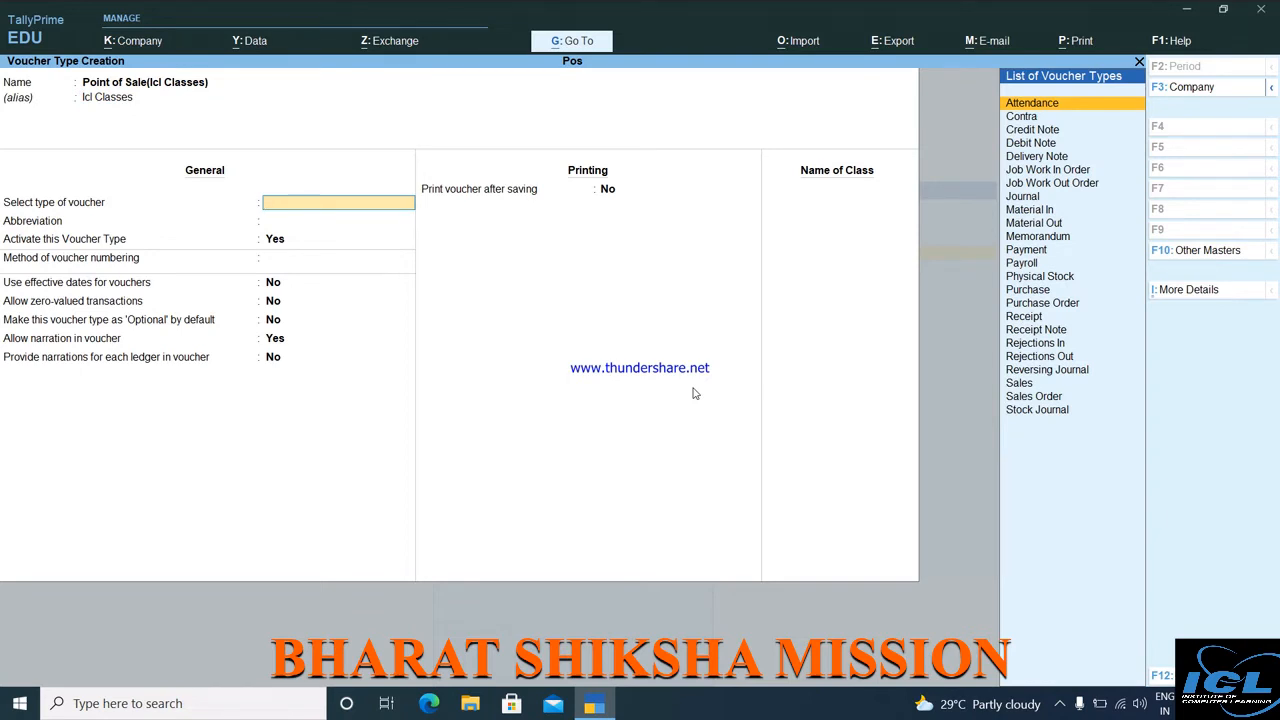
{"action": "key", "text": "Down"}
{"action": "key", "text": "Down"}
{"action": "key", "text": "Down"}
{"action": "key", "text": "Down"}
{"action": "key", "text": "Down"}
{"action": "key", "text": "Down"}
{"action": "key", "text": "Down"}
{"action": "key", "text": "Down"}
{"action": "key", "text": "Down"}
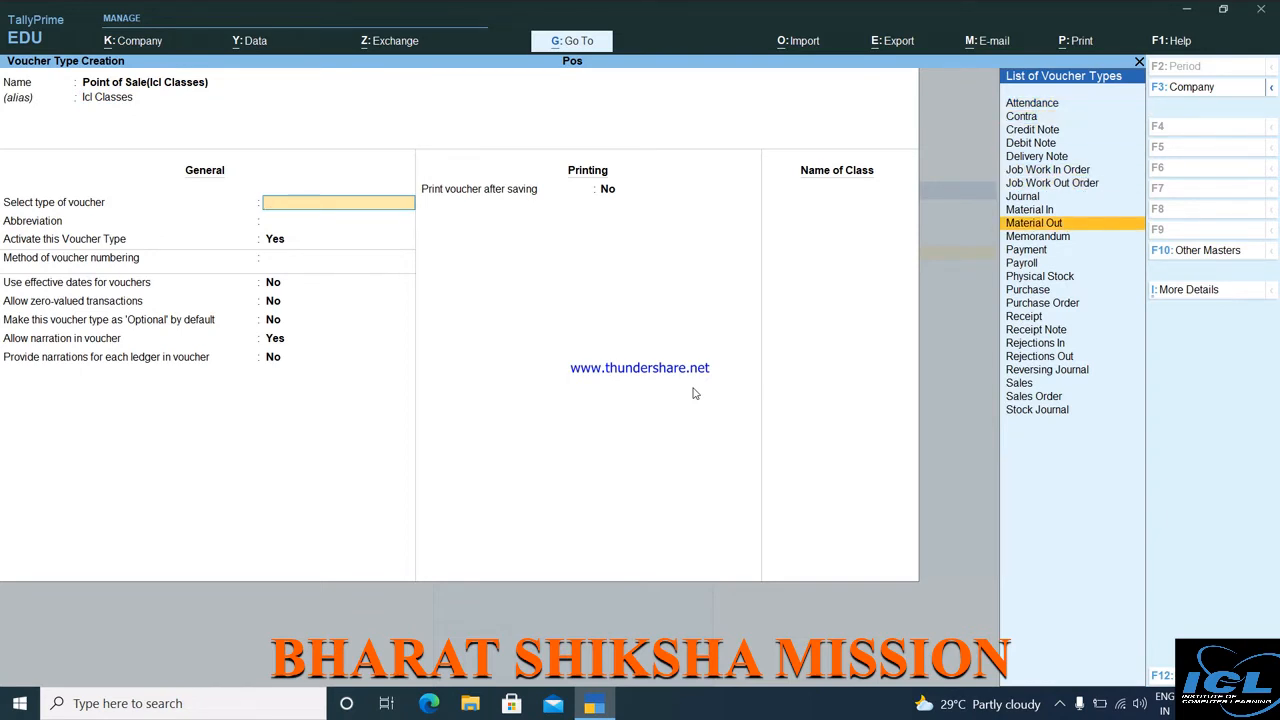
{"action": "key", "text": "Down"}
{"action": "key", "text": "Down"}
{"action": "key", "text": "Down"}
{"action": "key", "text": "Down"}
{"action": "key", "text": "Down"}
{"action": "key", "text": "Down"}
{"action": "key", "text": "Down"}
{"action": "key", "text": "Down"}
{"action": "key", "text": "Down"}
{"action": "key", "text": "Down"}
{"action": "key", "text": "Down"}
{"action": "key", "text": "Down"}
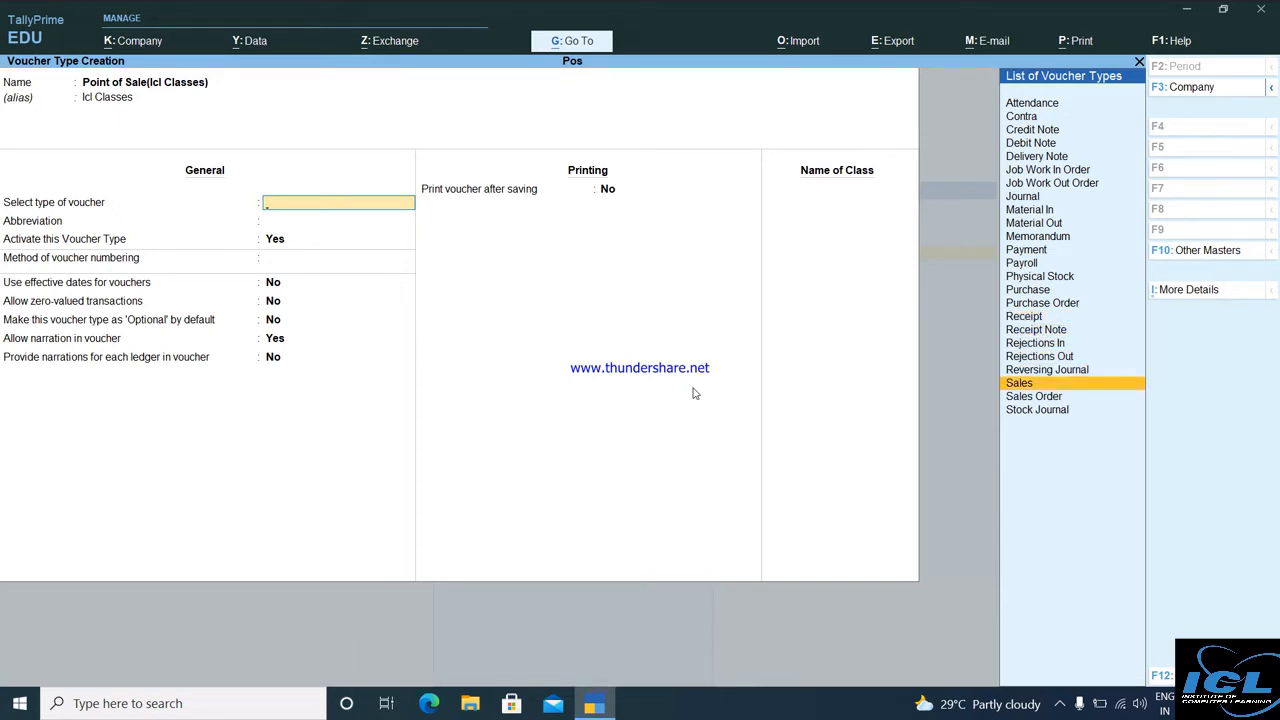
{"action": "key", "text": "Return"}
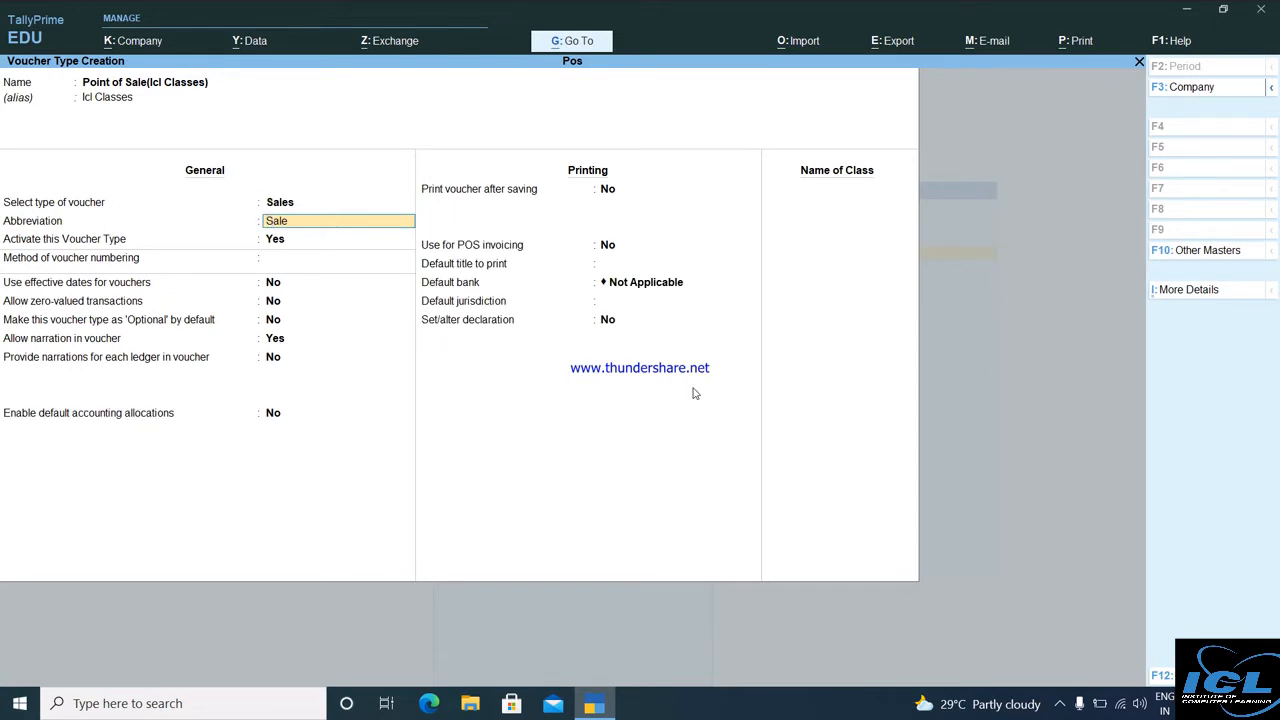
Keep abbreviation Sale, choose Manual numbering, and leave the other general options unchanged.
{"action": "key", "text": "Return"}
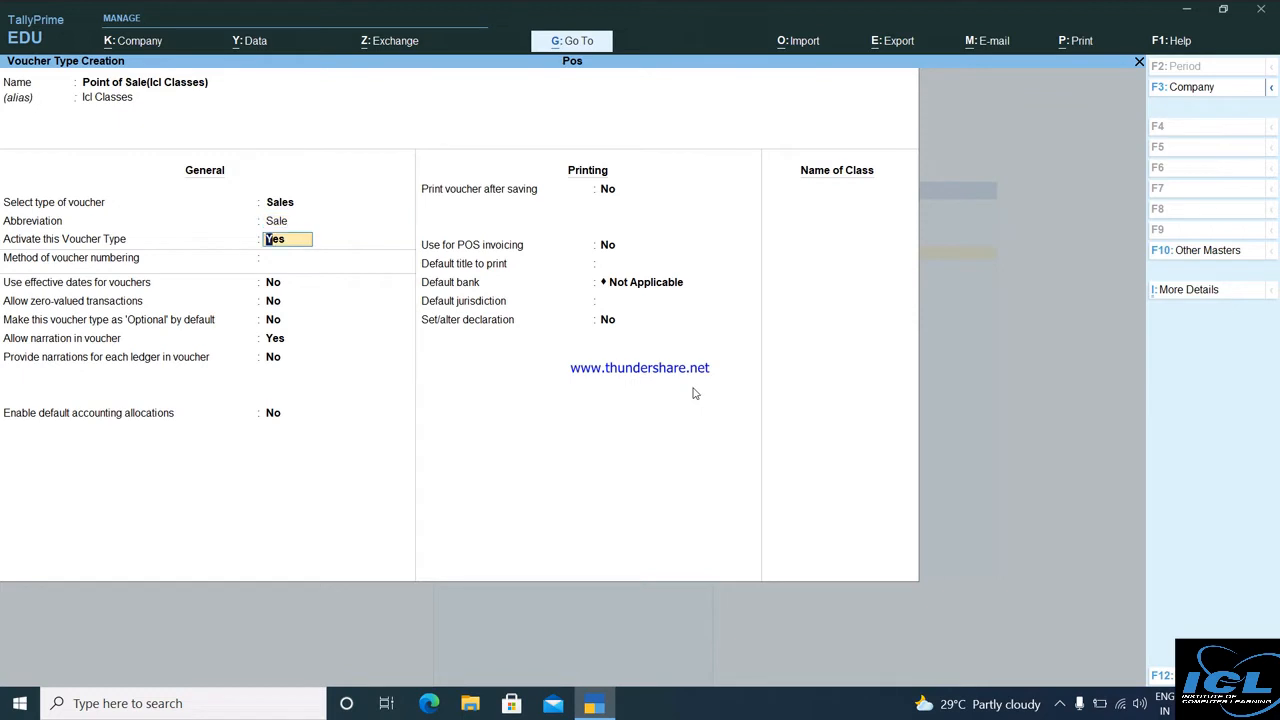
{"action": "key", "text": "Return"}
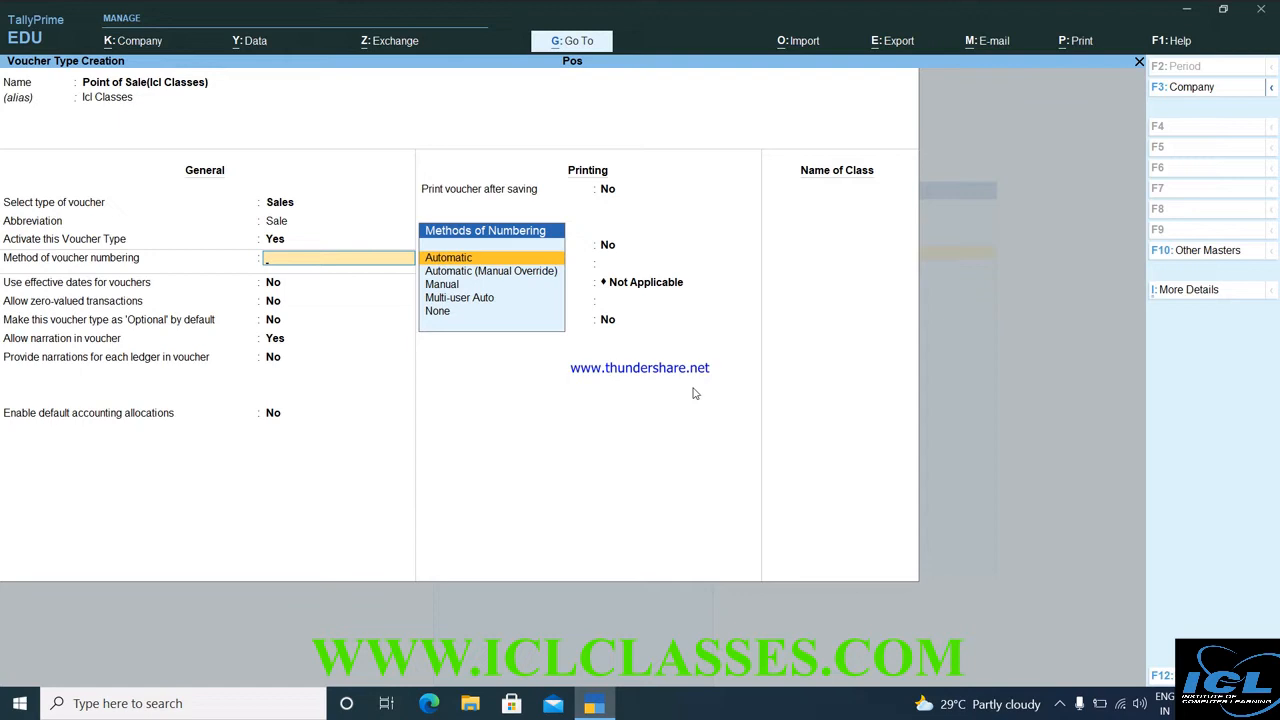
{"action": "key", "text": "Down"}
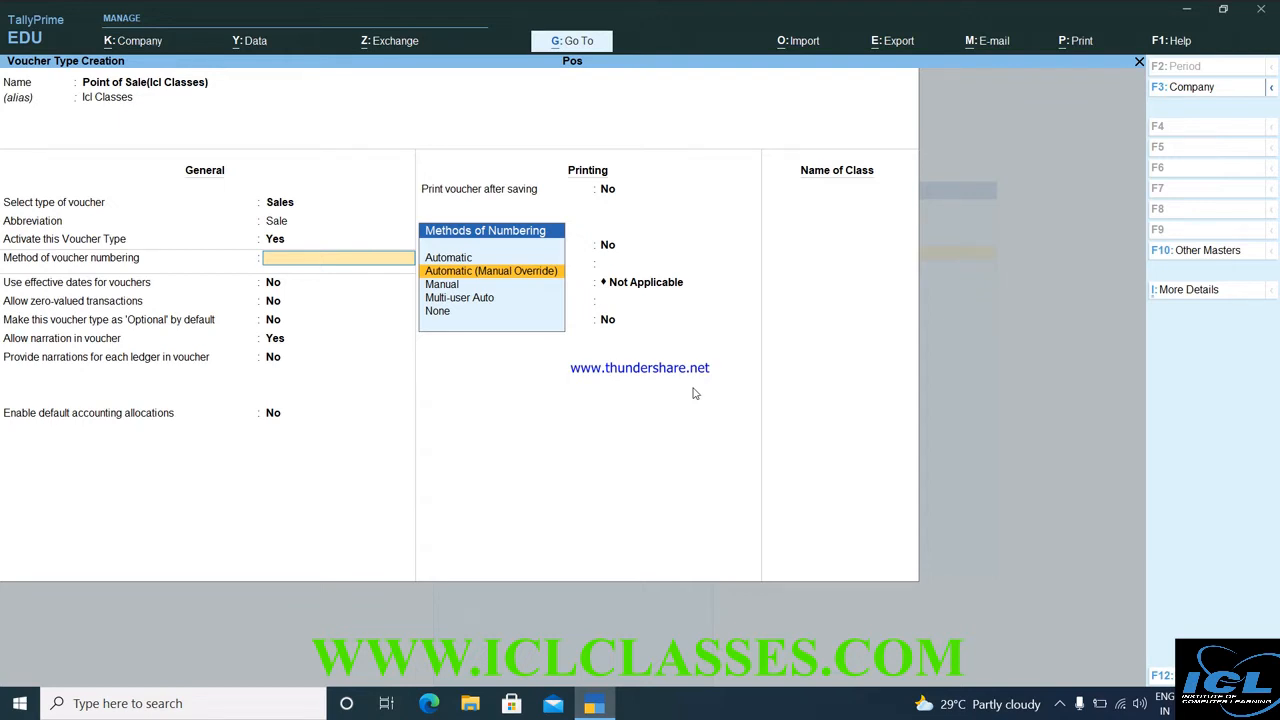
{"action": "key", "text": "Down"}
{"action": "key", "text": "Return"}
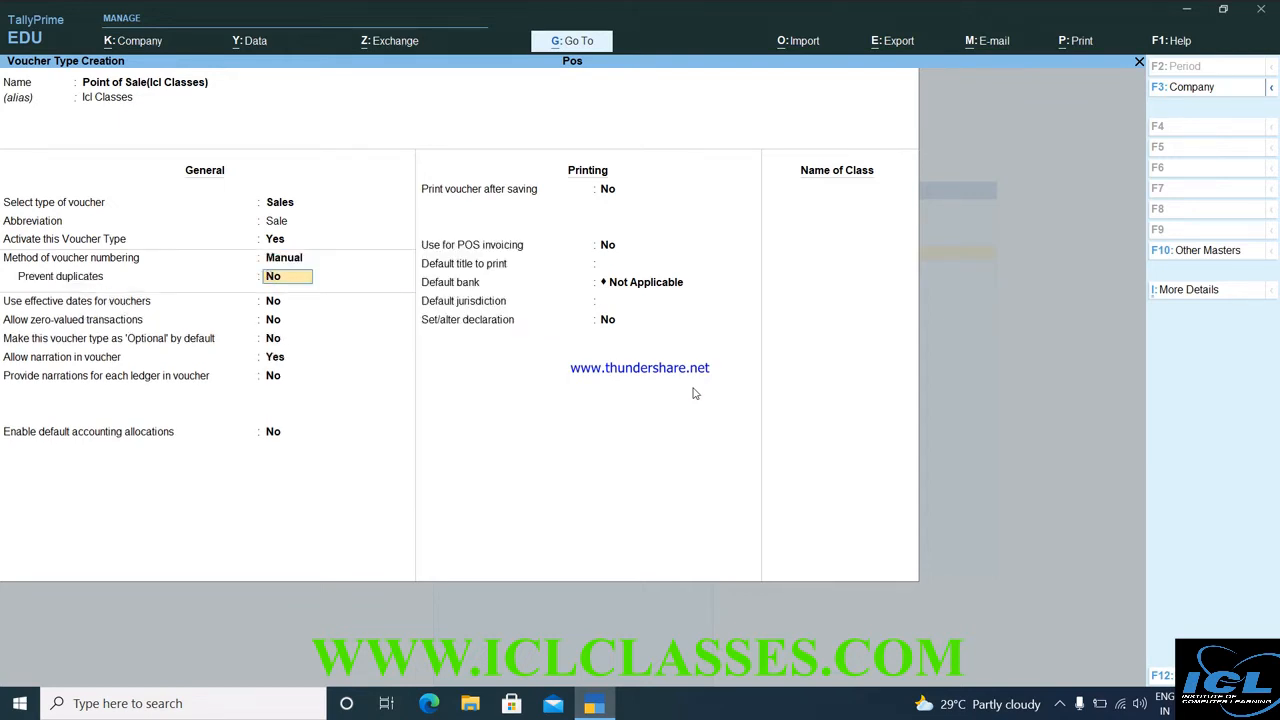
{"action": "key", "text": "Return"}
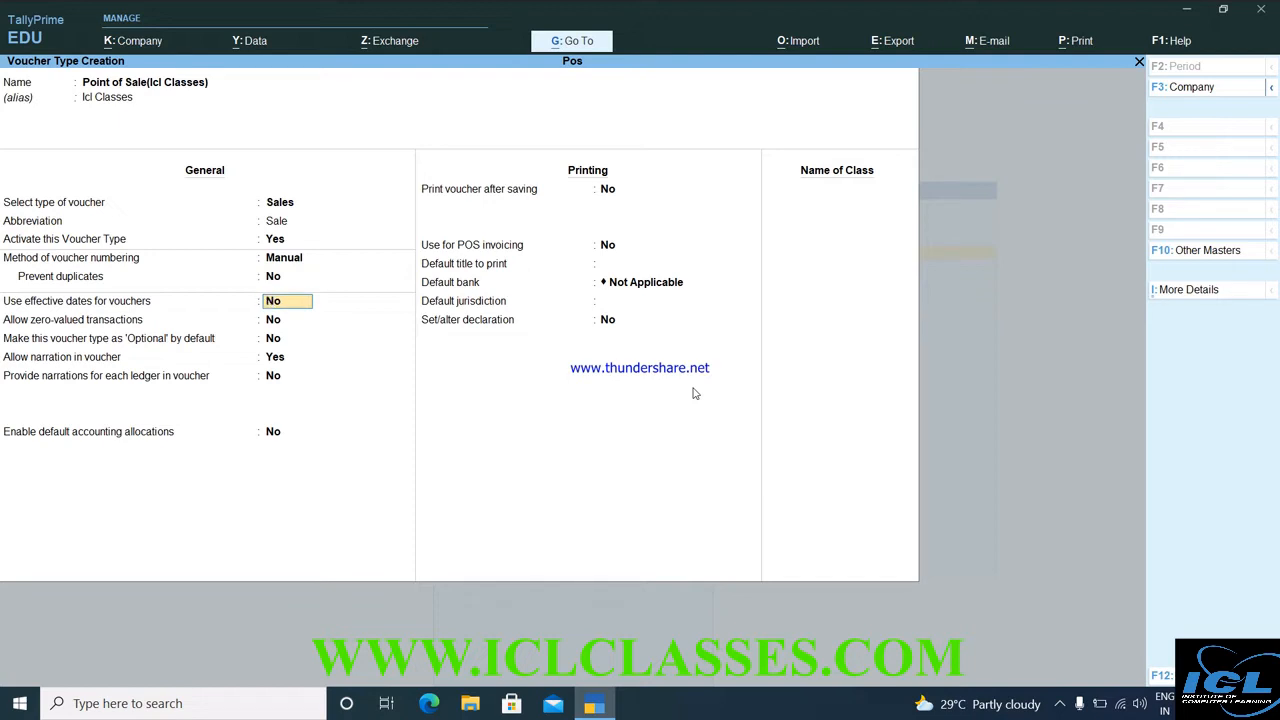
{"action": "key", "text": "Return"}
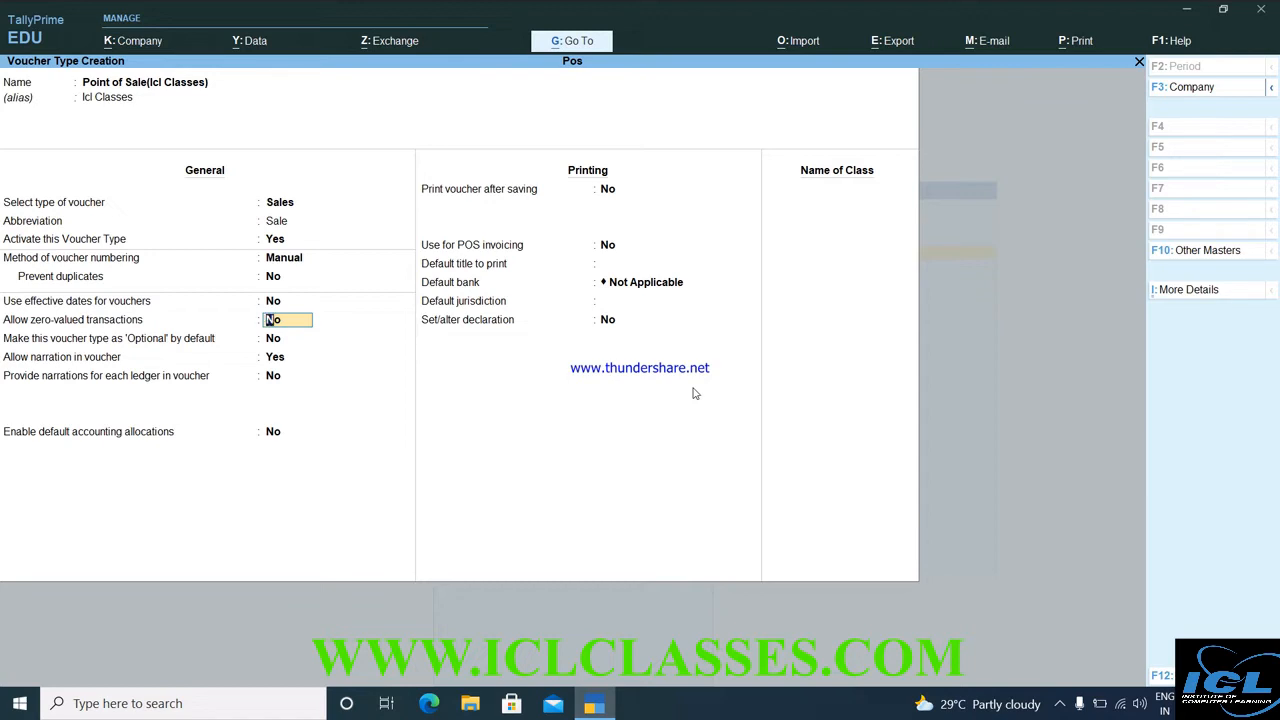
{"action": "key", "text": "Return"}
{"action": "key", "text": "Return"}
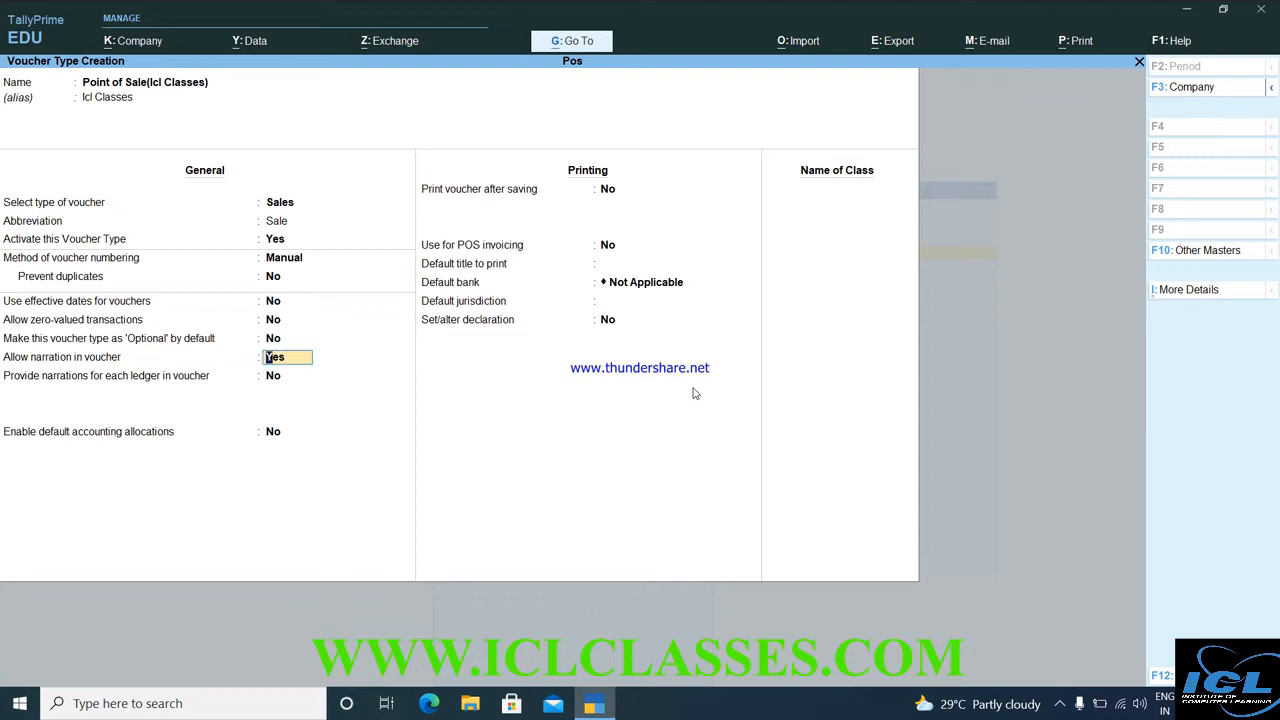
{"action": "key", "text": "Return"}
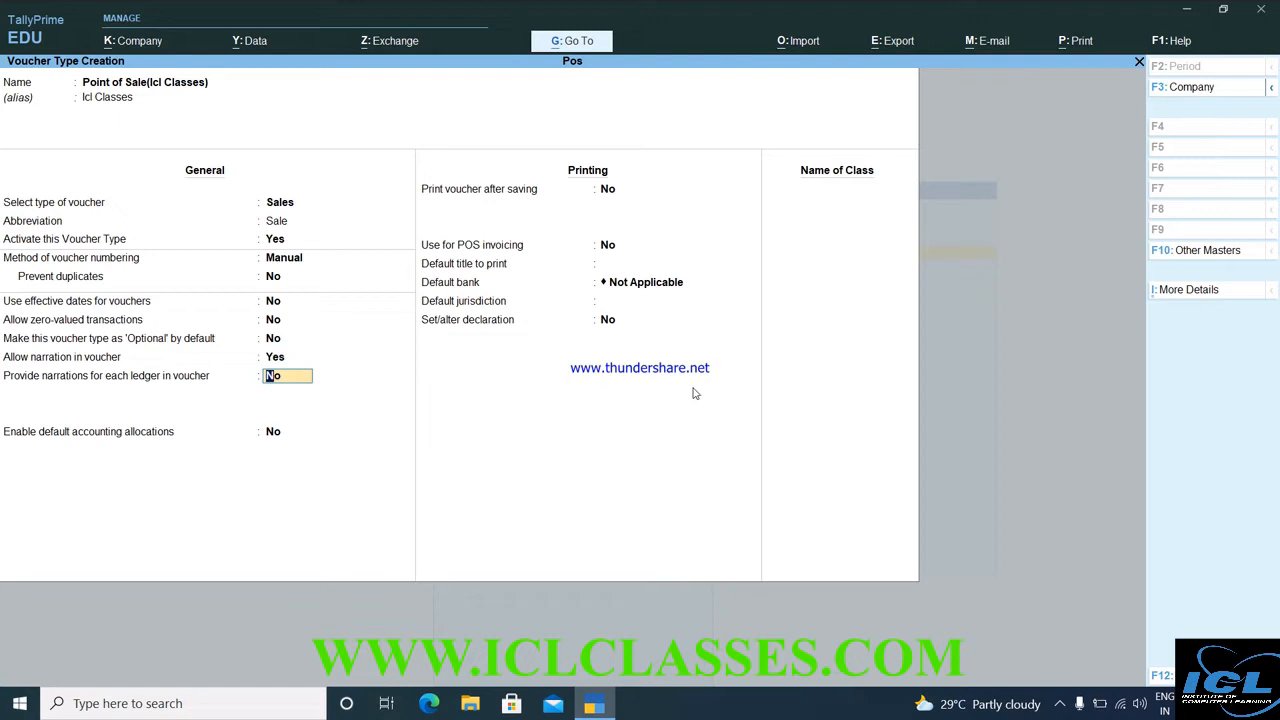
{"action": "key", "text": "Return"}
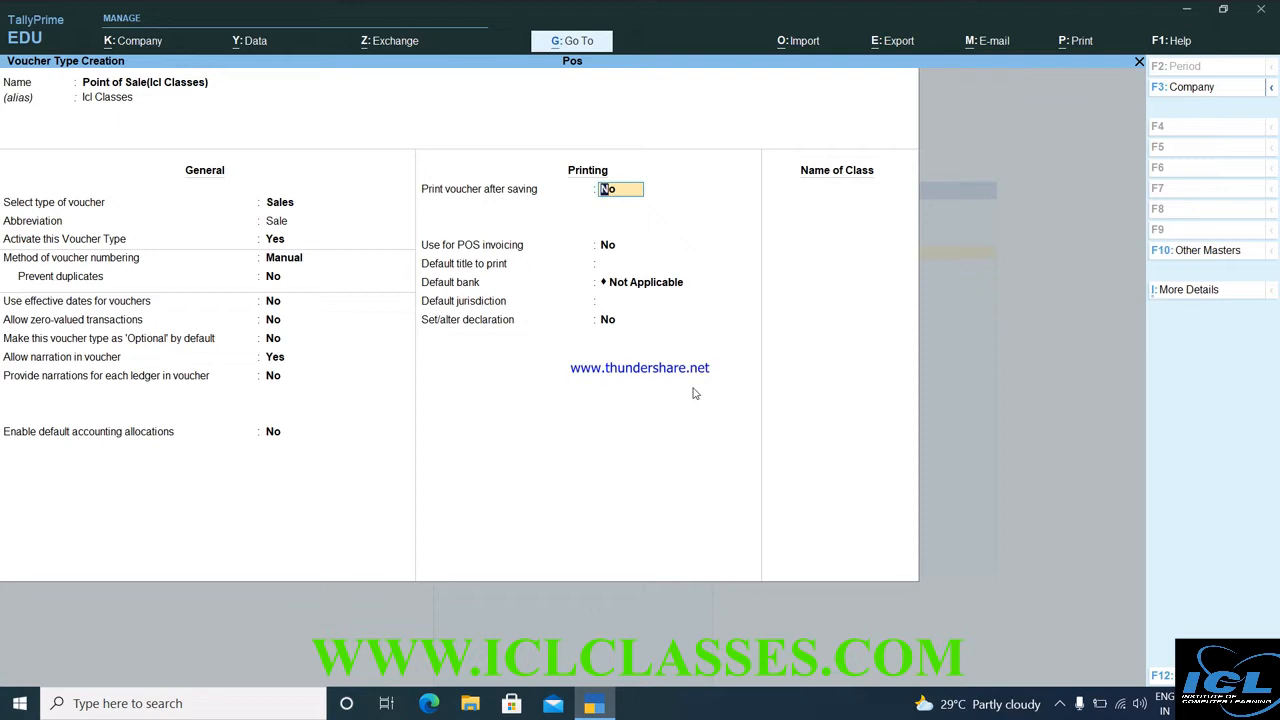
Turn on Print voucher after saving and Use for POS invoicing.
{"action": "type", "text": "y"}
{"action": "key", "text": "Return"}
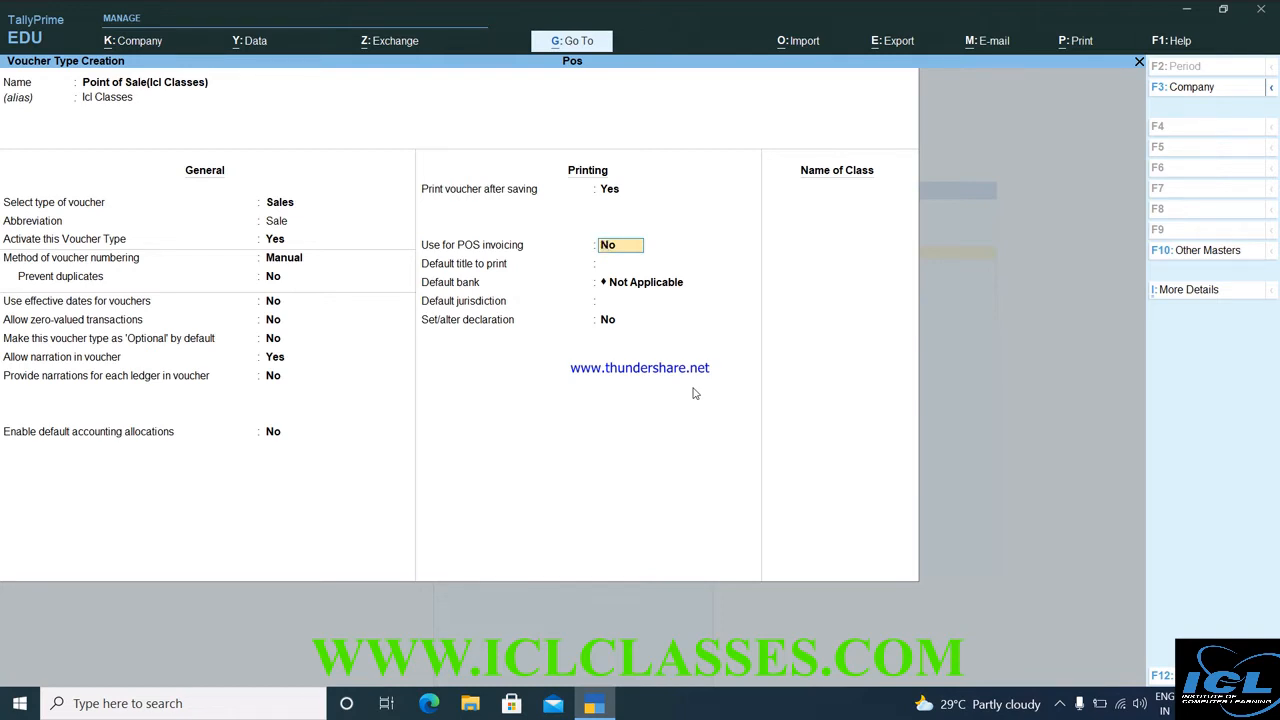
{"action": "type", "text": "y"}
{"action": "key", "text": "Return"}
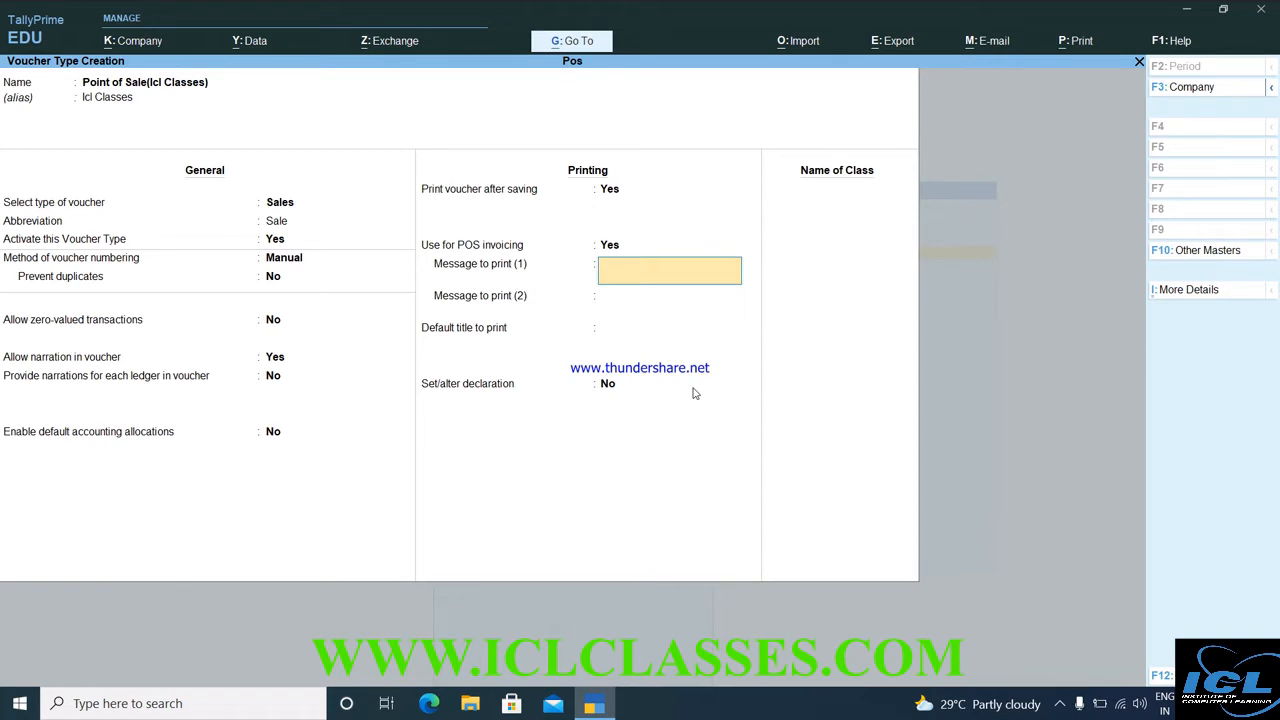
Set the print messages to VISIT AGAIN and ONLY SAT & SUN EXCHANGE.
{"action": "type", "text": "wel"}
{"action": "key", "text": "BackSpace"}
{"action": "key", "text": "BackSpace"}
{"action": "type", "text": "CIS"}
{"action": "type", "text": "IT"}
{"action": "type", "text": " AGAIN"}
{"action": "key", "text": "BackSpace"}
{"action": "key", "text": "BackSpace"}
{"action": "key", "text": "BackSpace"}
{"action": "key", "text": "BackSpace"}
{"action": "key", "text": "BackSpace"}
{"action": "key", "text": "BackSpace"}
{"action": "key", "text": "BackSpace"}
{"action": "key", "text": "BackSpace"}
{"action": "key", "text": "BackSpace"}
{"action": "key", "text": "BackSpace"}
{"action": "key", "text": "BackSpace"}
{"action": "type", "text": "VISIT AGAIN"}
{"action": "key", "text": "Return"}
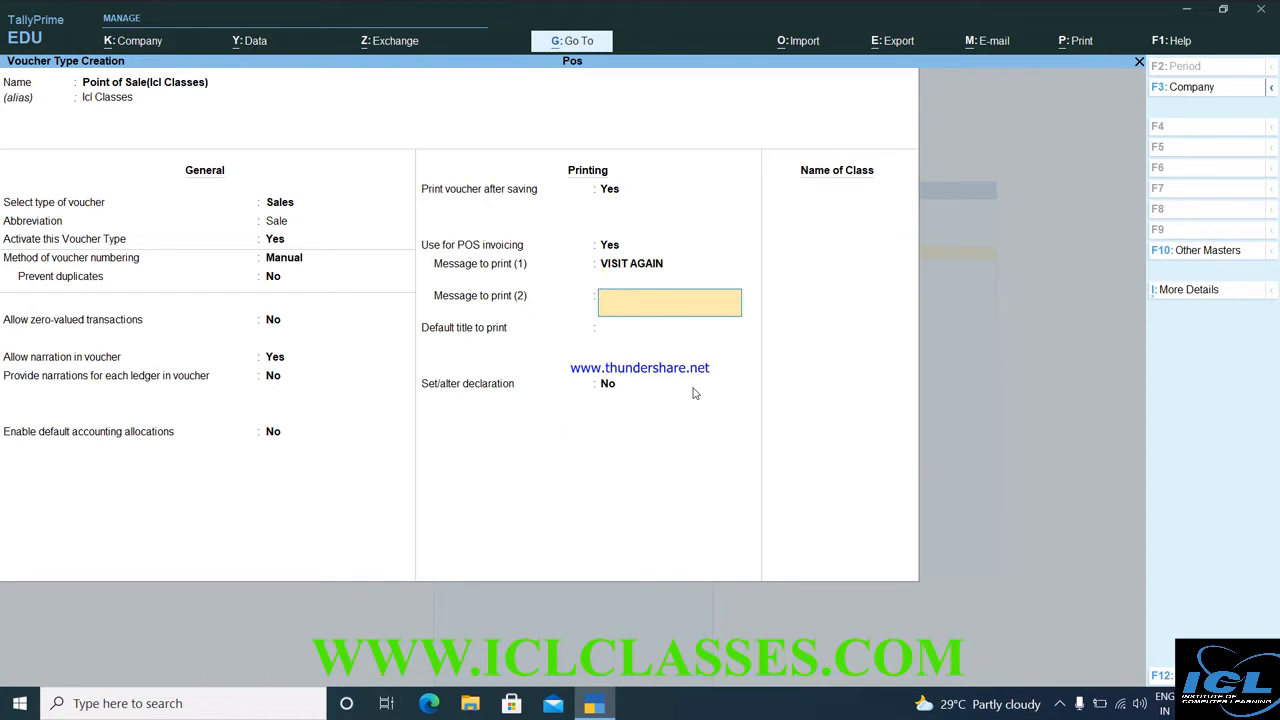
{"action": "type", "text": "ONLY SAT & SUN EXCHANGE"}
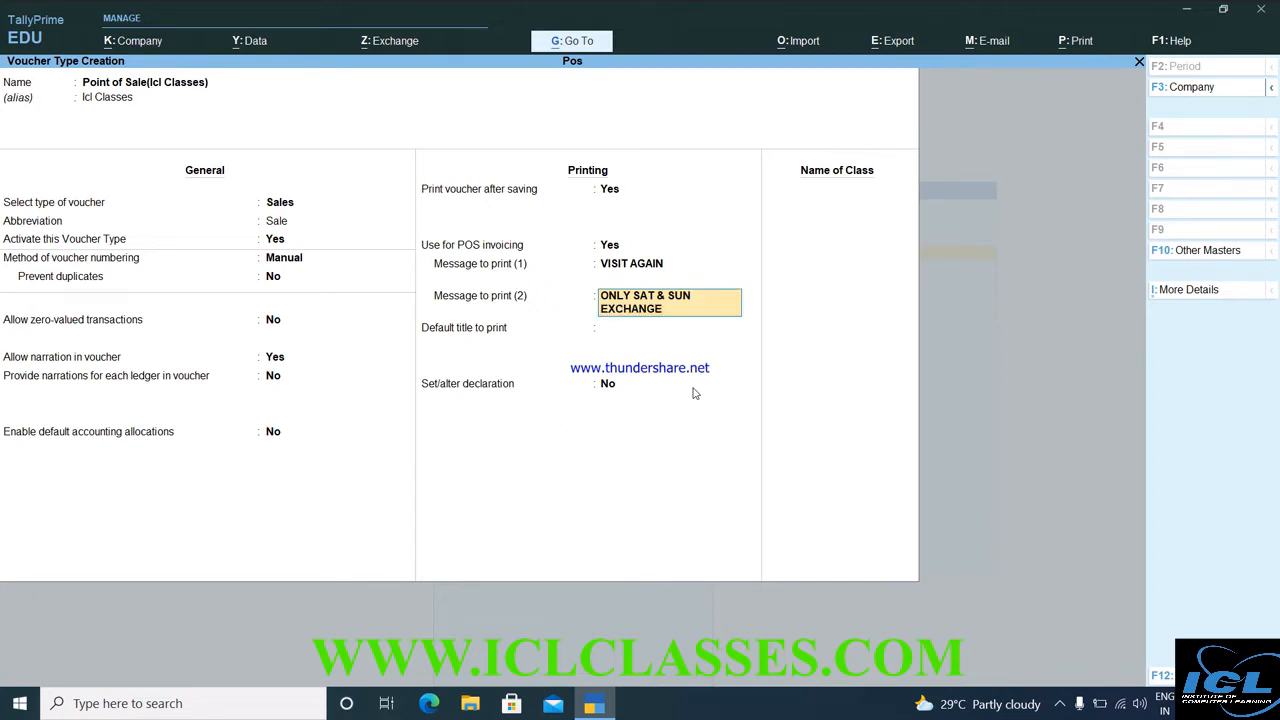
{"action": "key", "text": "Return"}
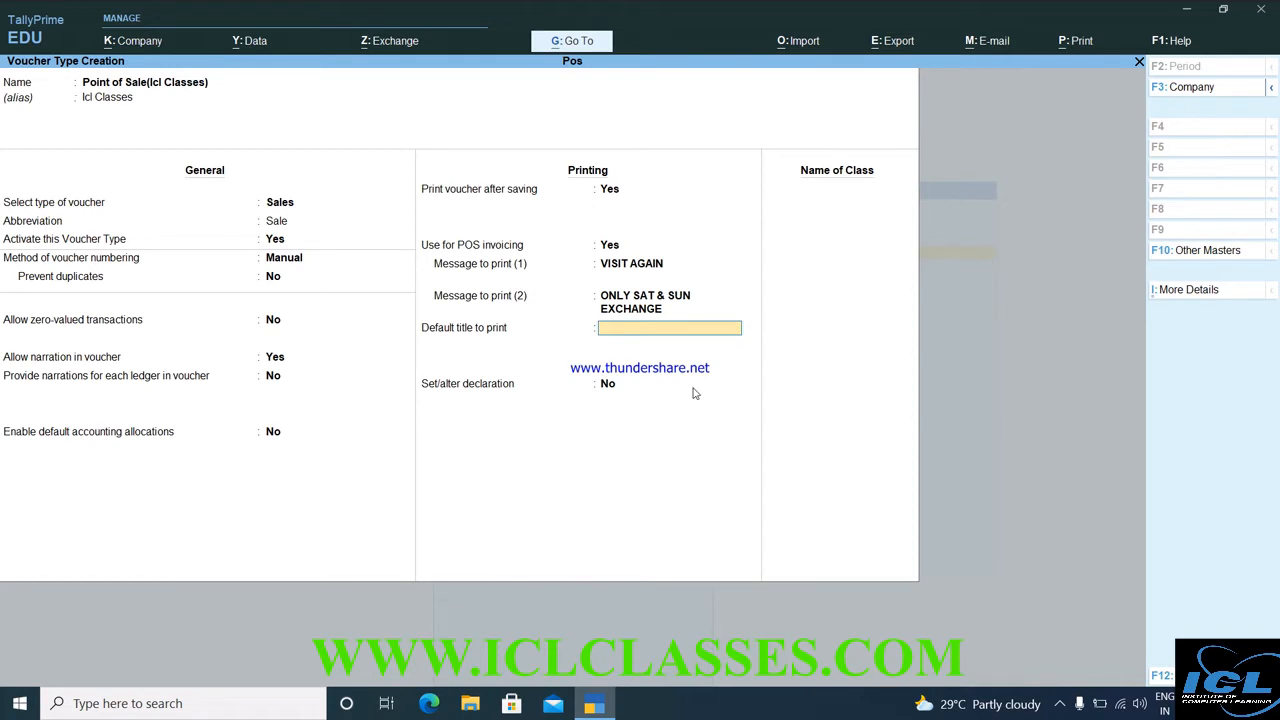
Set the default title to ICL CLASSSES and enable Set/alter declaration.
{"action": "type", "text": "ICL CLASSSES"}
{"action": "key", "text": "Return"}
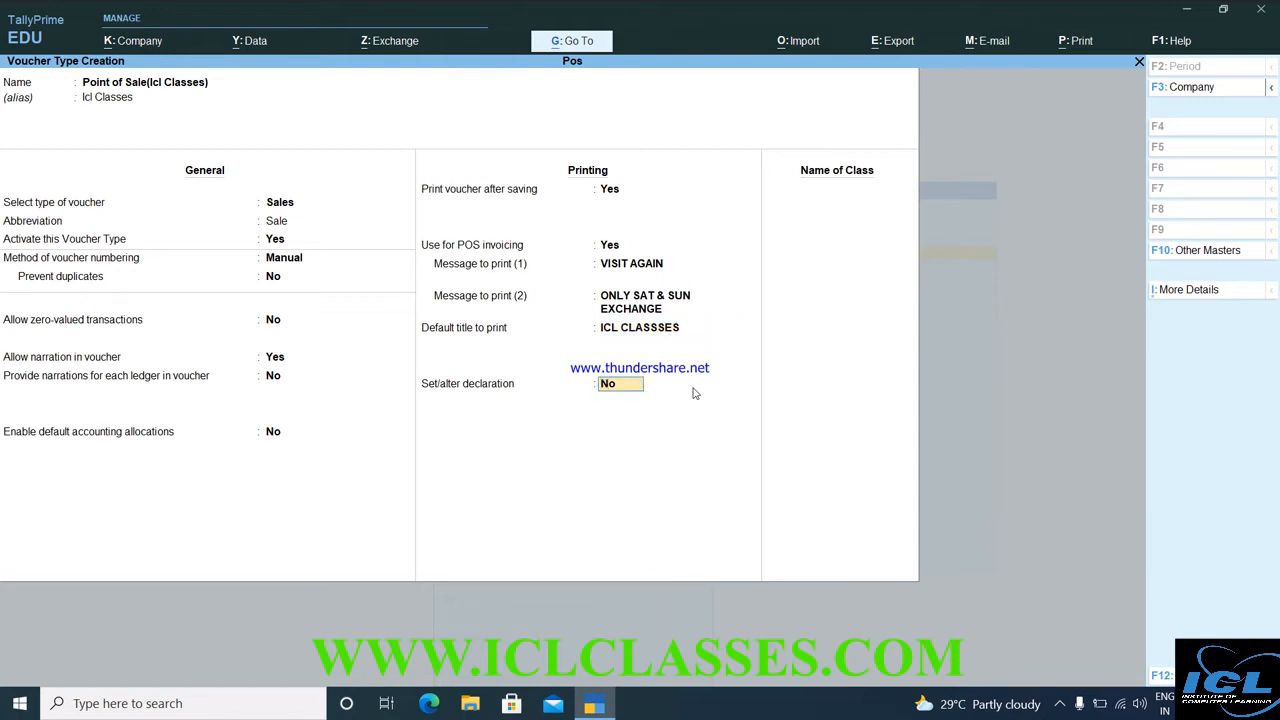
{"action": "type", "text": "Y"}
{"action": "key", "text": "Return"}
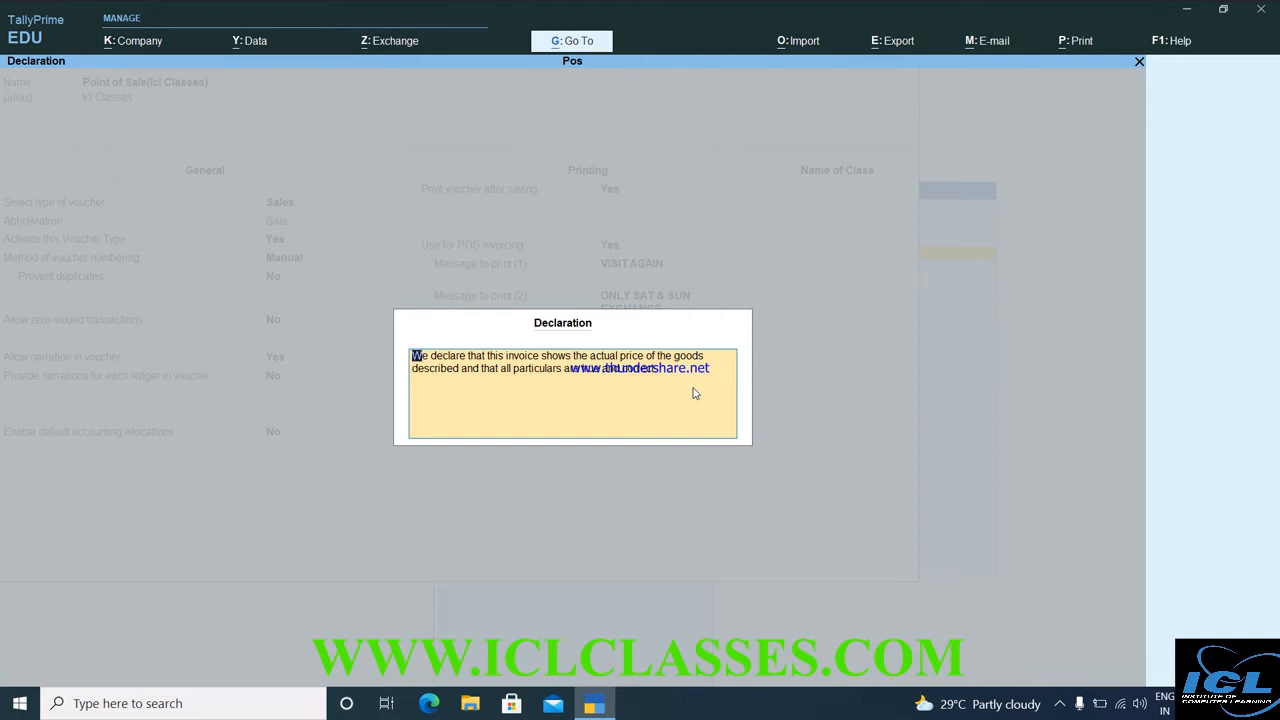
Discard the declaration, set it to No, and add a class named POS.
{"action": "key", "text": "Escape"}
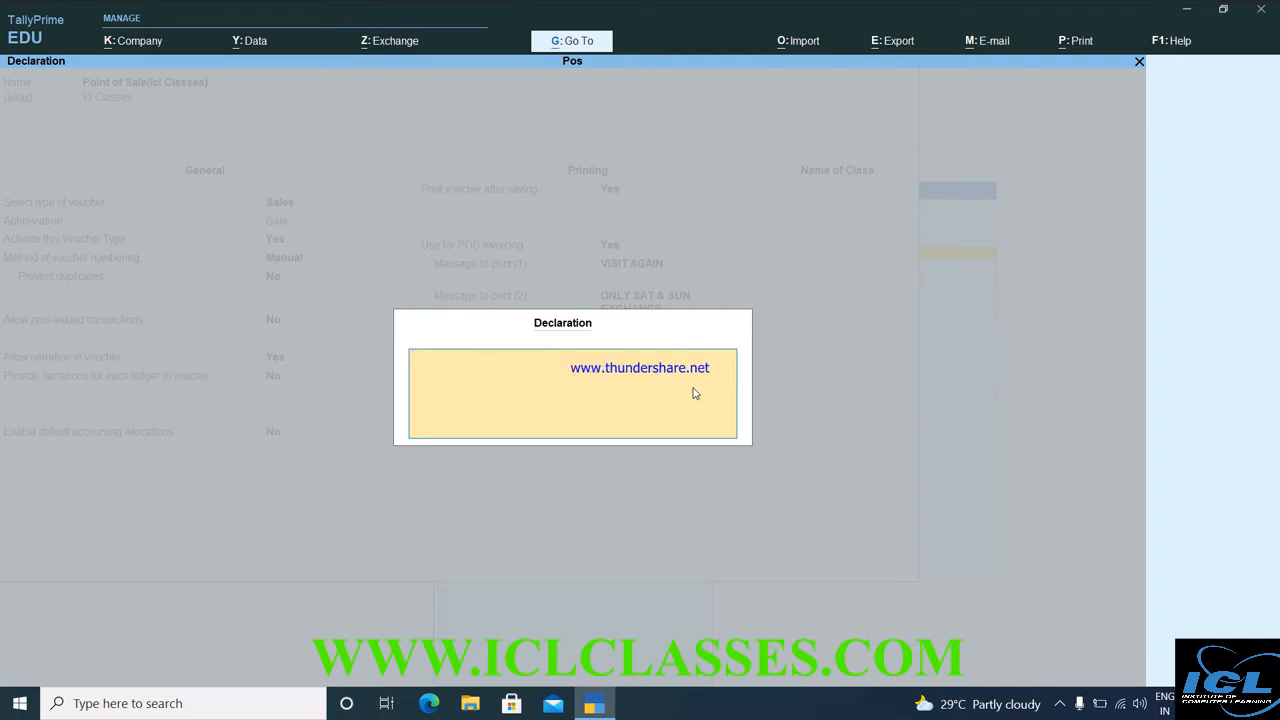
{"action": "key", "text": "Escape"}
{"action": "key", "text": "Return"}
{"action": "type", "text": "N"}
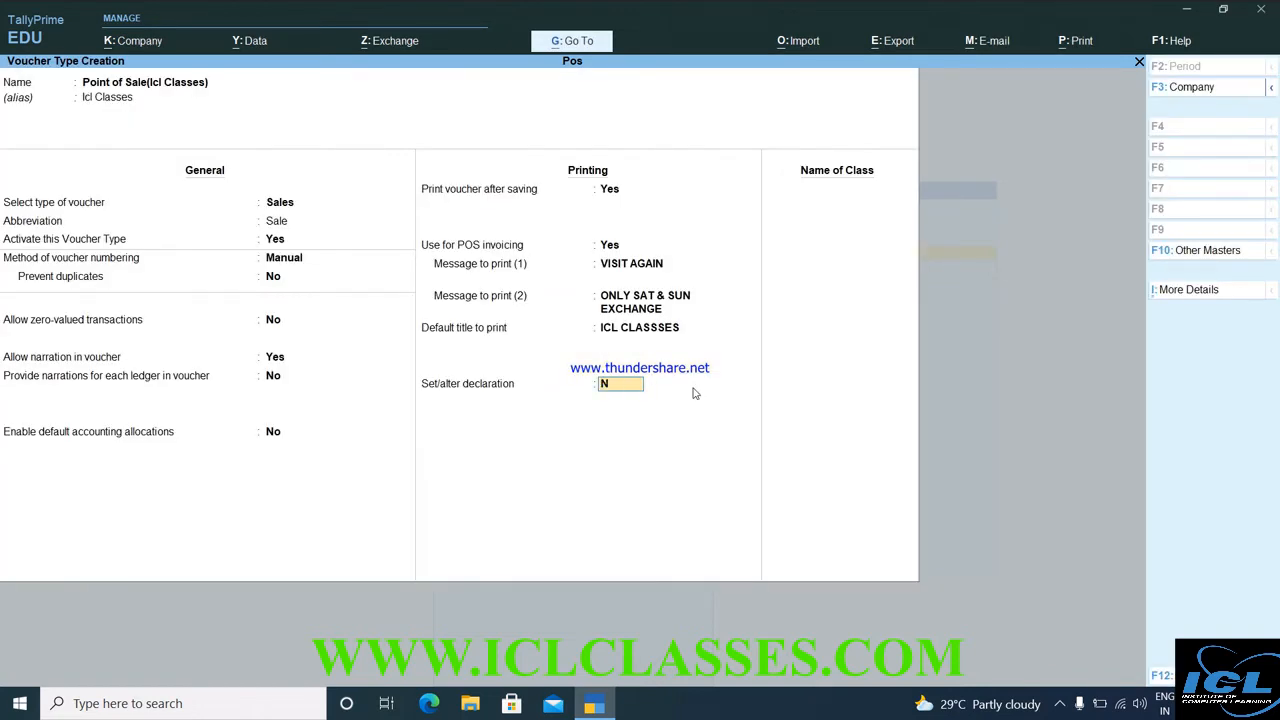
{"action": "key", "text": "Return"}
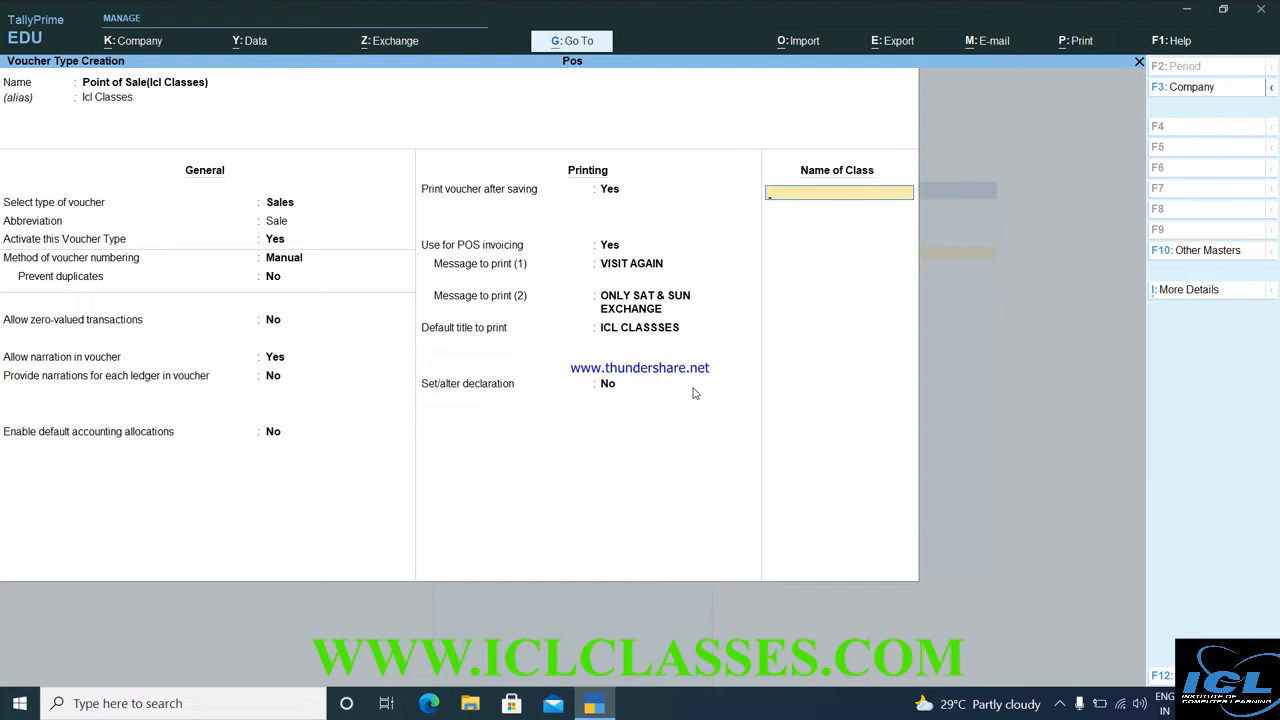
{"action": "type", "text": "POS"}
{"action": "key", "text": "Return"}
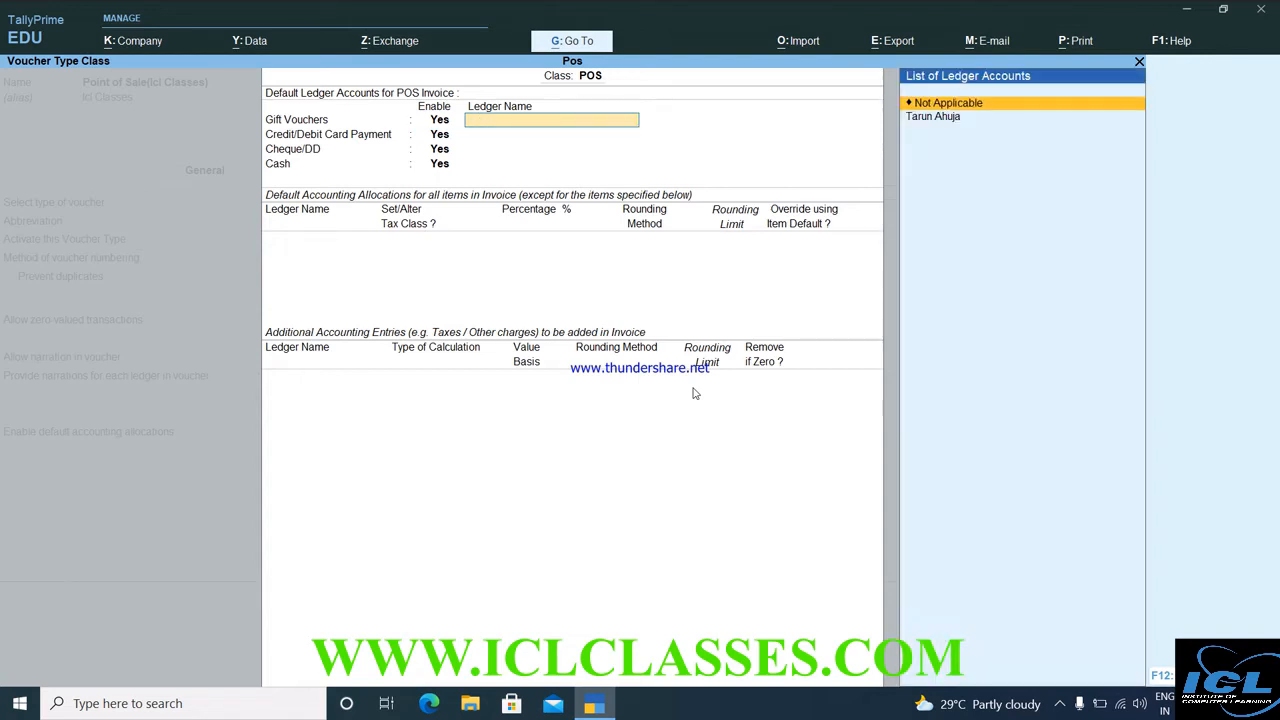
Create a new gift voucher ledger named LUCKY GIFT VOUCHER.
{"action": "key", "text": "Return"}
{"action": "key", "text": "alt+c"}
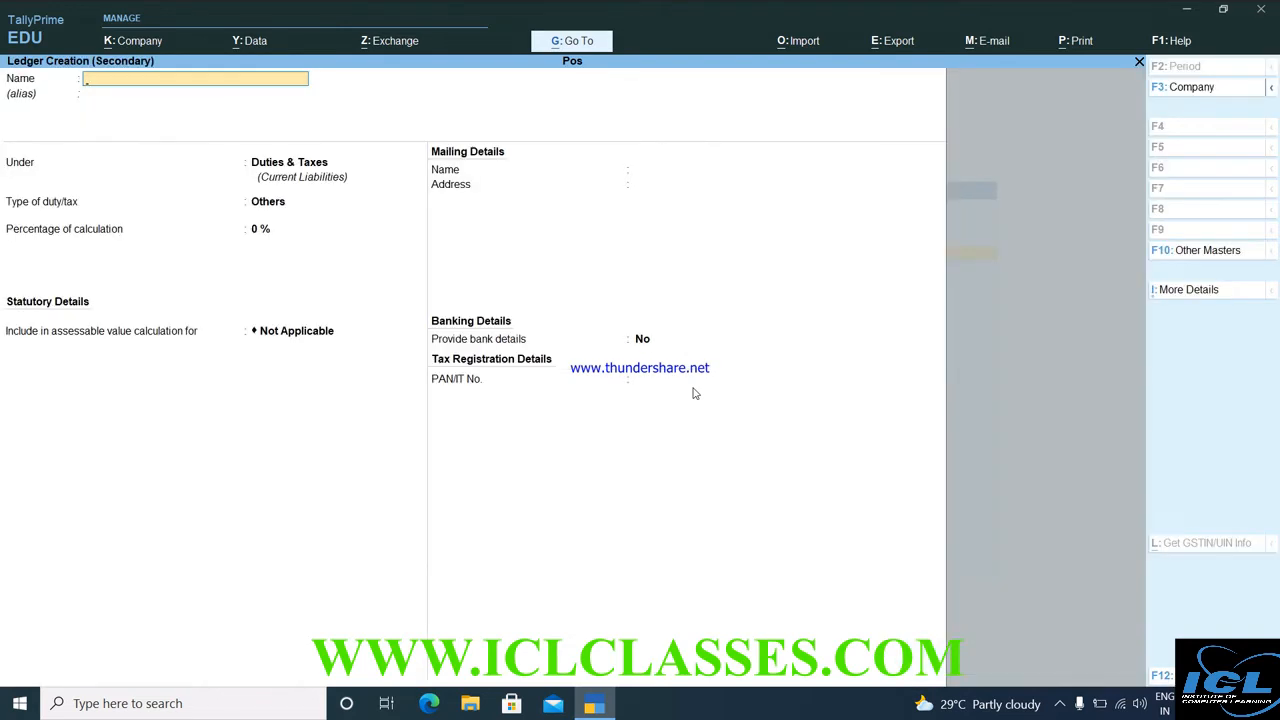
{"action": "type", "text": "GIFT VOUCHER"}
{"action": "type", "text": "TI"}
{"action": "type", "text": "HIS"}
{"action": "type", "text": " MONTH"}
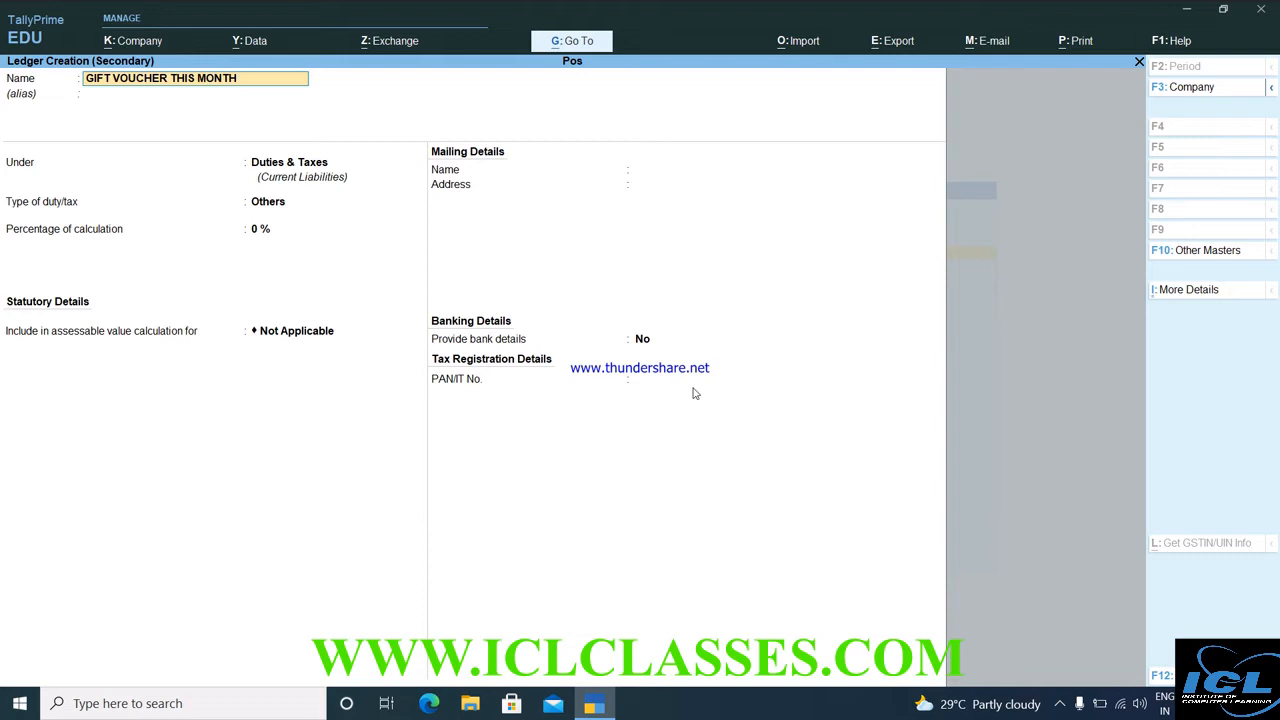
{"action": "key", "text": "BackSpace"}
{"action": "key", "text": "BackSpace"}
{"action": "key", "text": "BackSpace"}
{"action": "key", "text": "BackSpace"}
{"action": "key", "text": "BackSpace"}
{"action": "key", "text": "BackSpace"}
{"action": "key", "text": "BackSpace"}
{"action": "key", "text": "BackSpace"}
{"action": "key", "text": "BackSpace"}
{"action": "key", "text": "BackSpace"}
{"action": "key", "text": "BackSpace"}
{"action": "key", "text": "BackSpace"}
{"action": "key", "text": "BackSpace"}
{"action": "key", "text": "BackSpace"}
{"action": "key", "text": "BackSpace"}
{"action": "key", "text": "BackSpace"}
{"action": "key", "text": "BackSpace"}
{"action": "key", "text": "BackSpace"}
{"action": "key", "text": "BackSpace"}
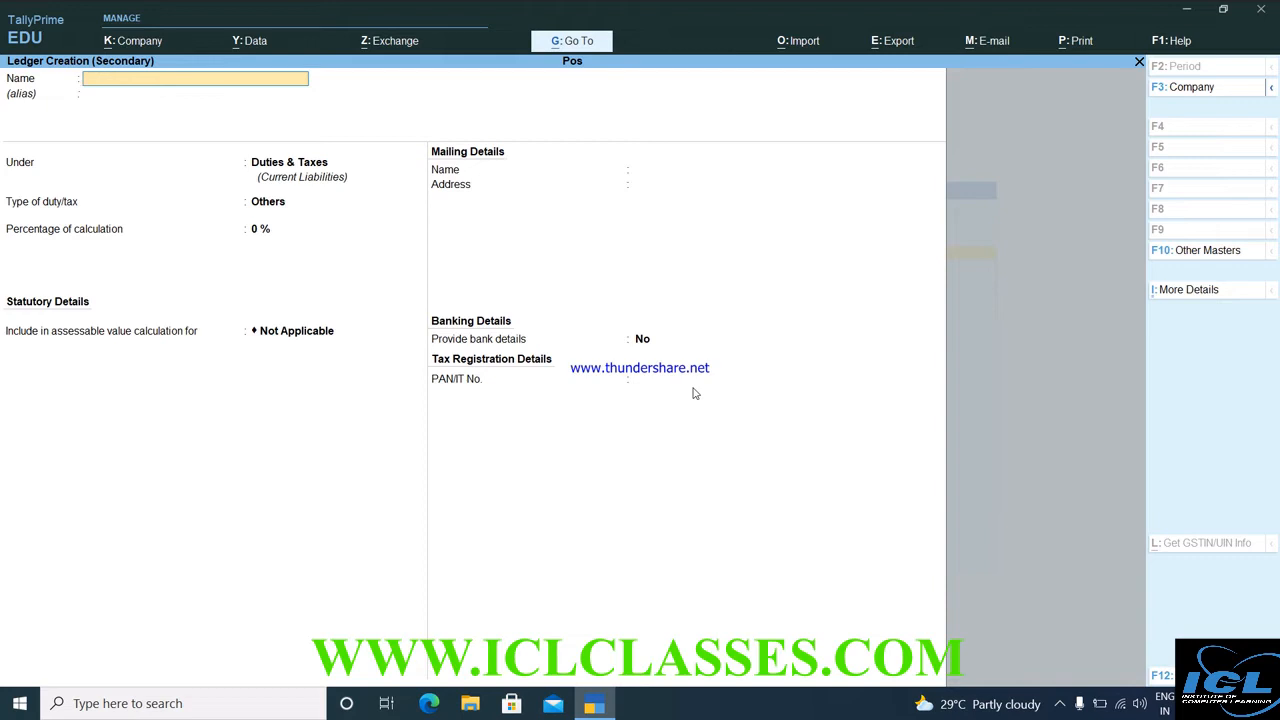
{"action": "type", "text": "LUCKY GIFT VOUCHER"}
{"action": "key", "text": "Return"}
Place LUCKY GIFT VOUCHER under Sundry Debtors and save it.
{"action": "type", "text": "S"}
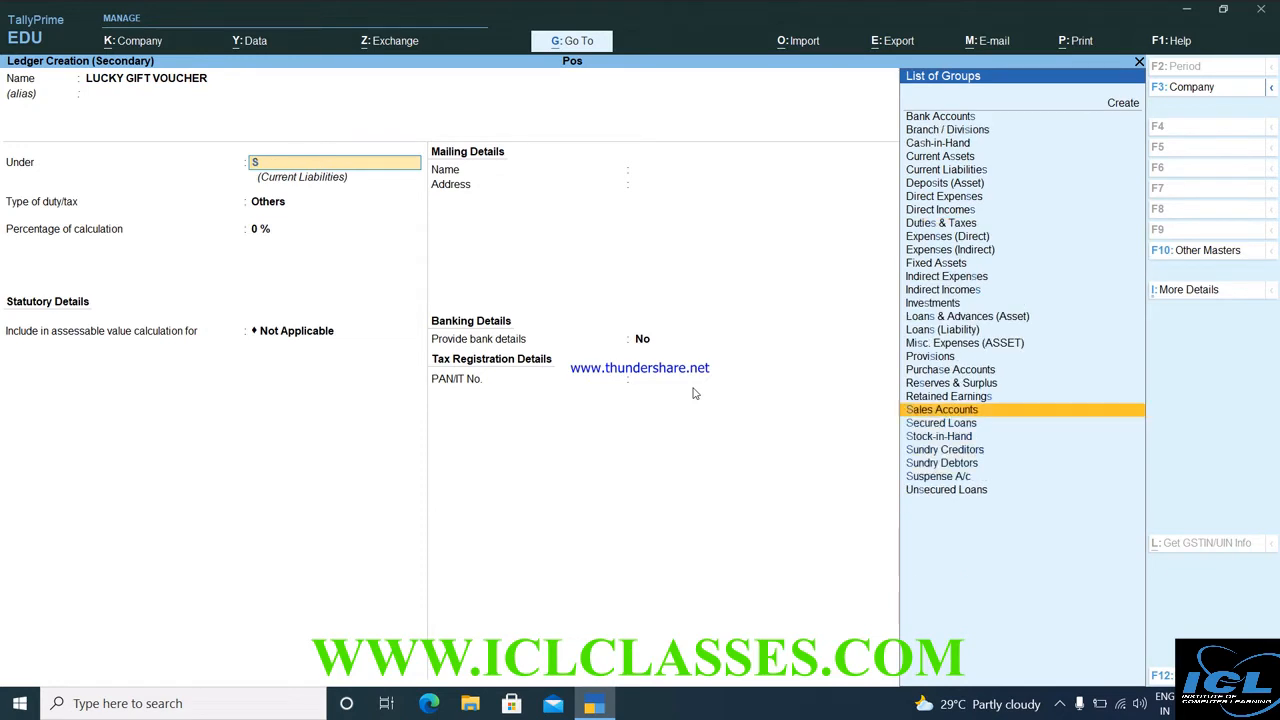
{"action": "key", "text": "Down"}
{"action": "key", "text": "Down"}
{"action": "key", "text": "Down"}
{"action": "key", "text": "Down"}
{"action": "key", "text": "Return"}
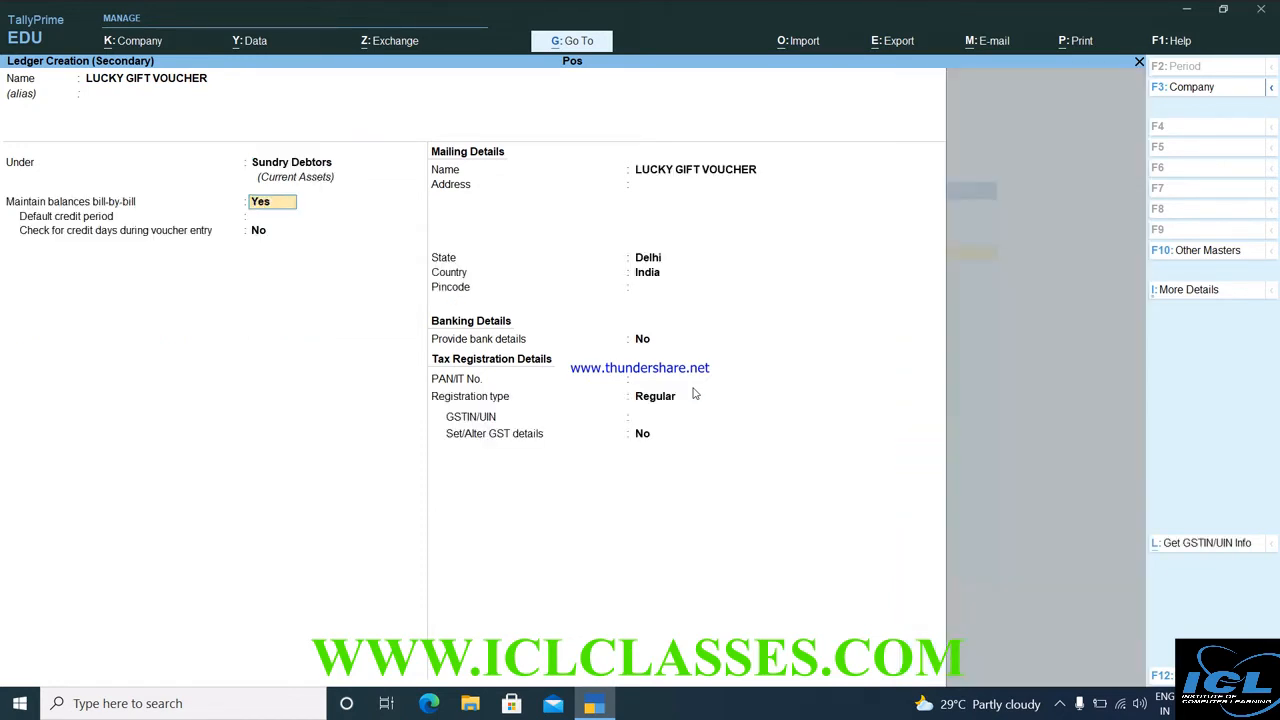
{"action": "key", "text": "Return"}
{"action": "key", "text": "Return"}
{"action": "key", "text": "Return"}
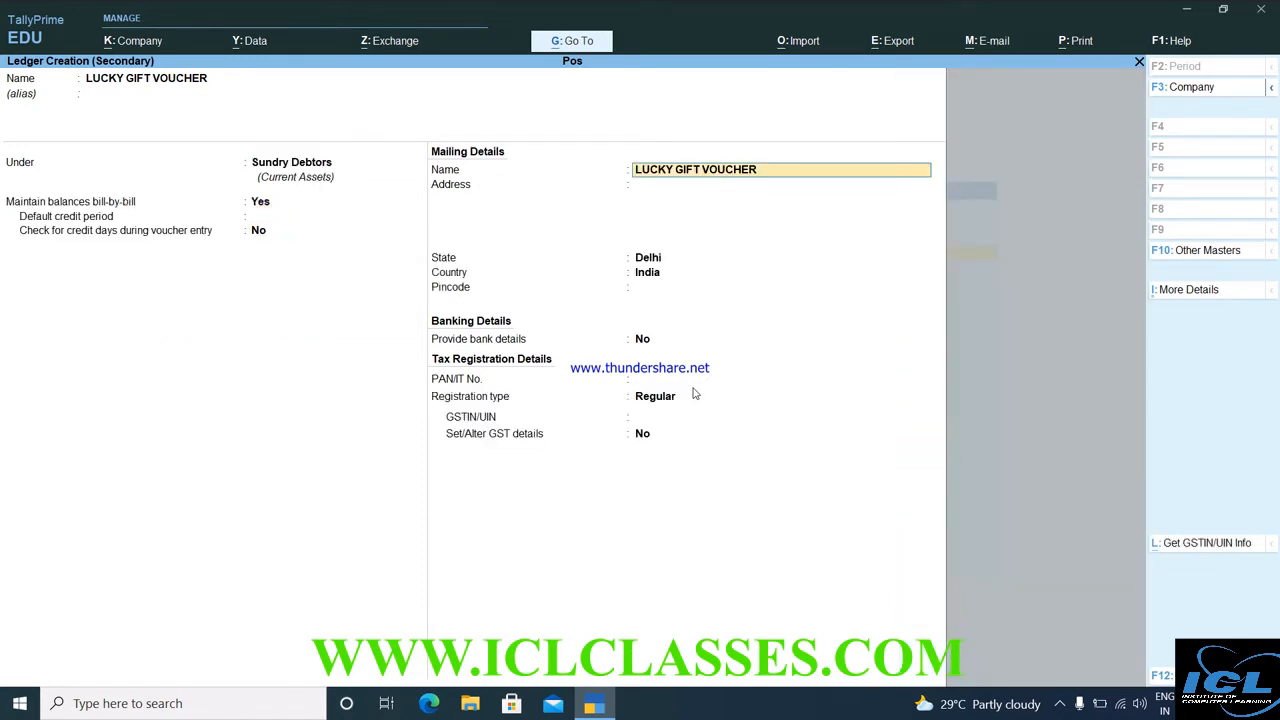
{"action": "key", "text": "Return"}
{"action": "key", "text": "Return"}
{"action": "key", "text": "Return"}
{"action": "key", "text": "Return"}
{"action": "key", "text": "Return"}
{"action": "key", "text": "Return"}
{"action": "key", "text": "Return"}
{"action": "key", "text": "Return"}
{"action": "key", "text": "Return"}
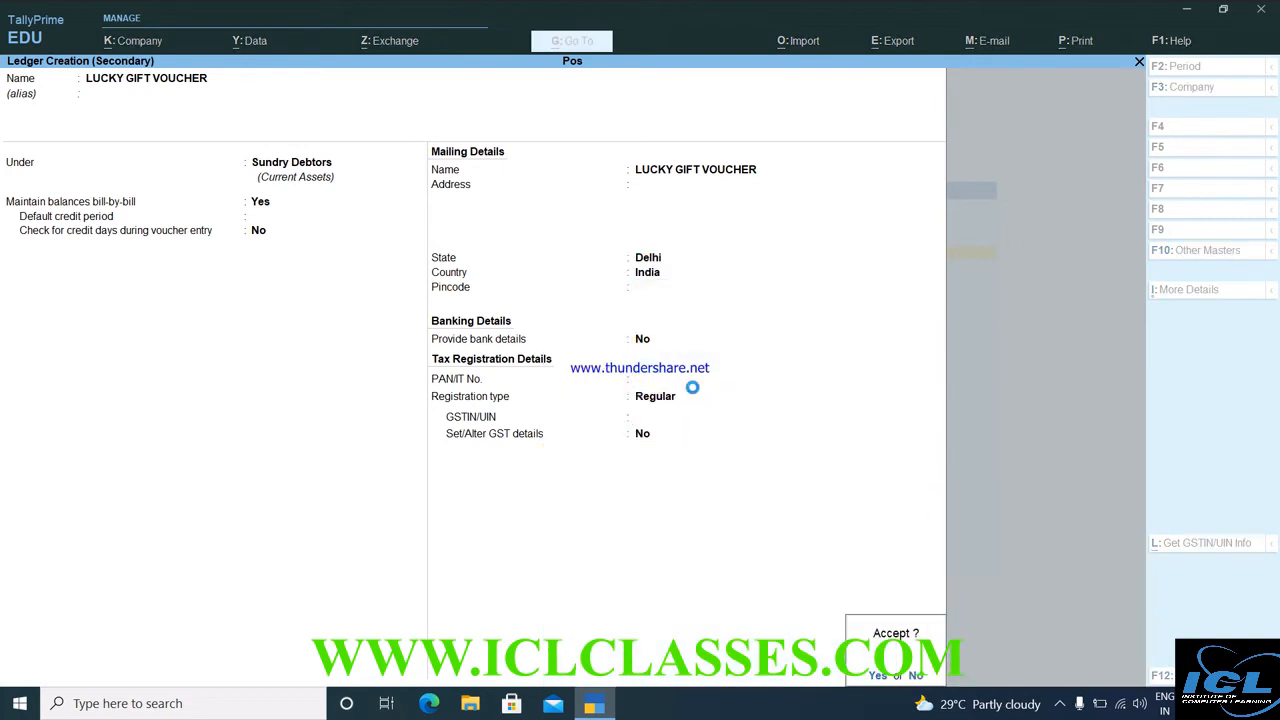
{"action": "key", "text": "Return"}
{"action": "key", "text": "Return"}
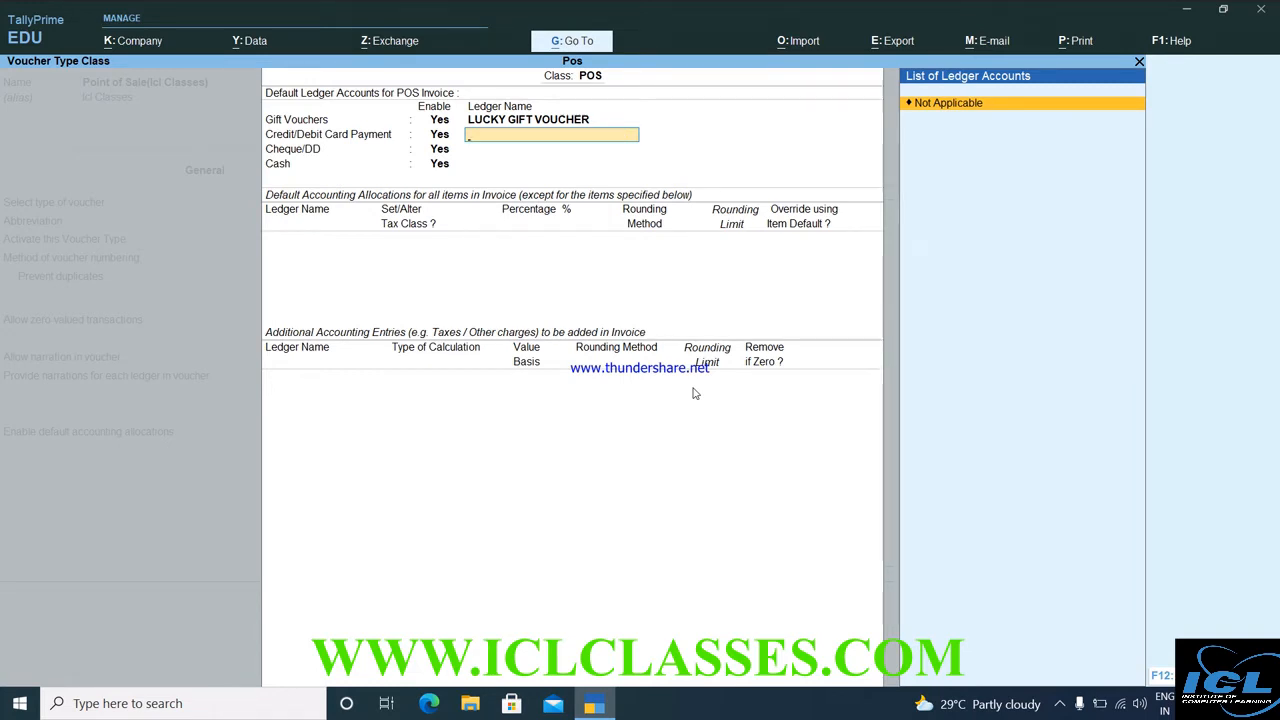
Create and save an AXIS BANK ledger under Bank Accounts for card payments.
{"action": "key", "text": "alt+c"}
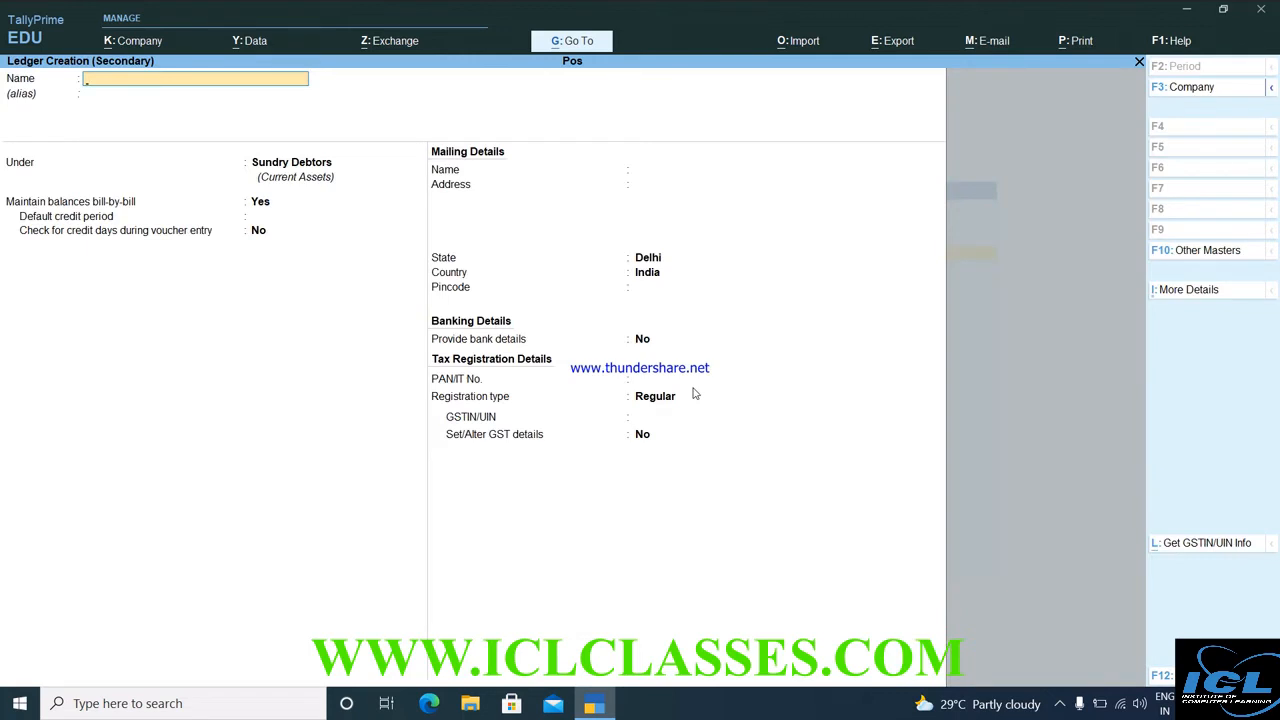
{"action": "type", "text": "AXIS BANK"}
{"action": "key", "text": "Return"}
{"action": "key", "text": "Return"}
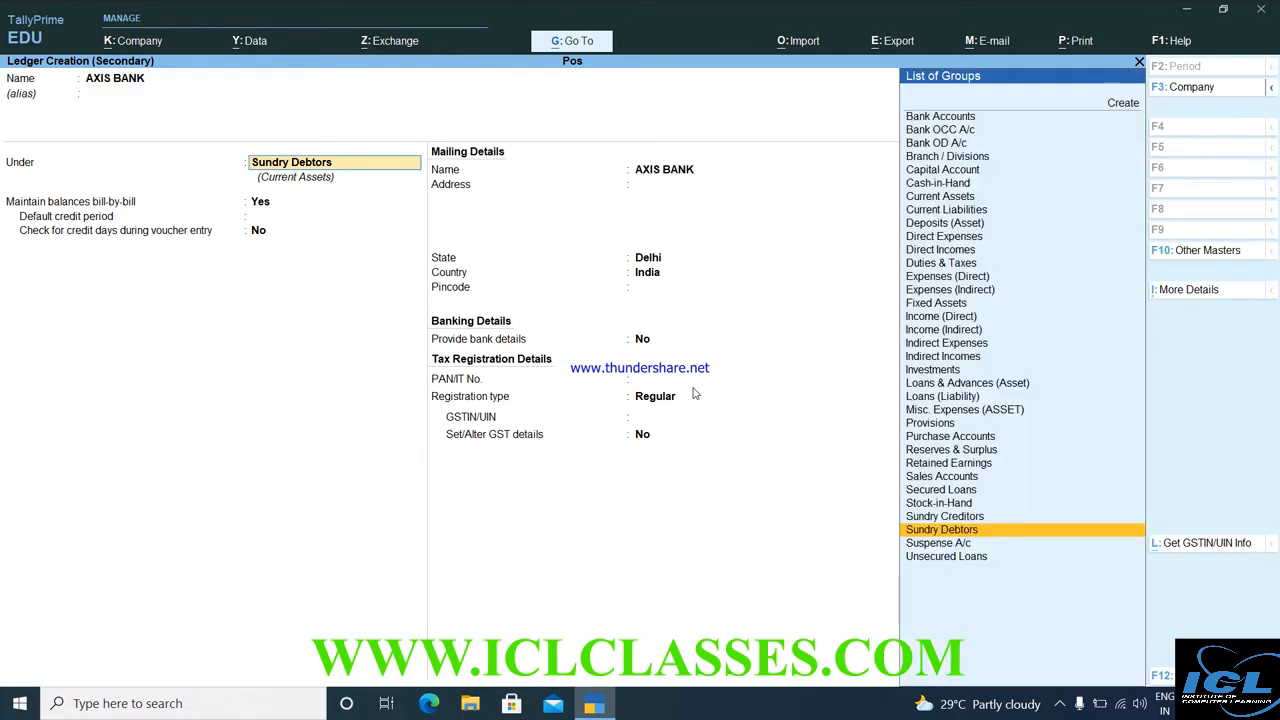
{"action": "type", "text": "B"}
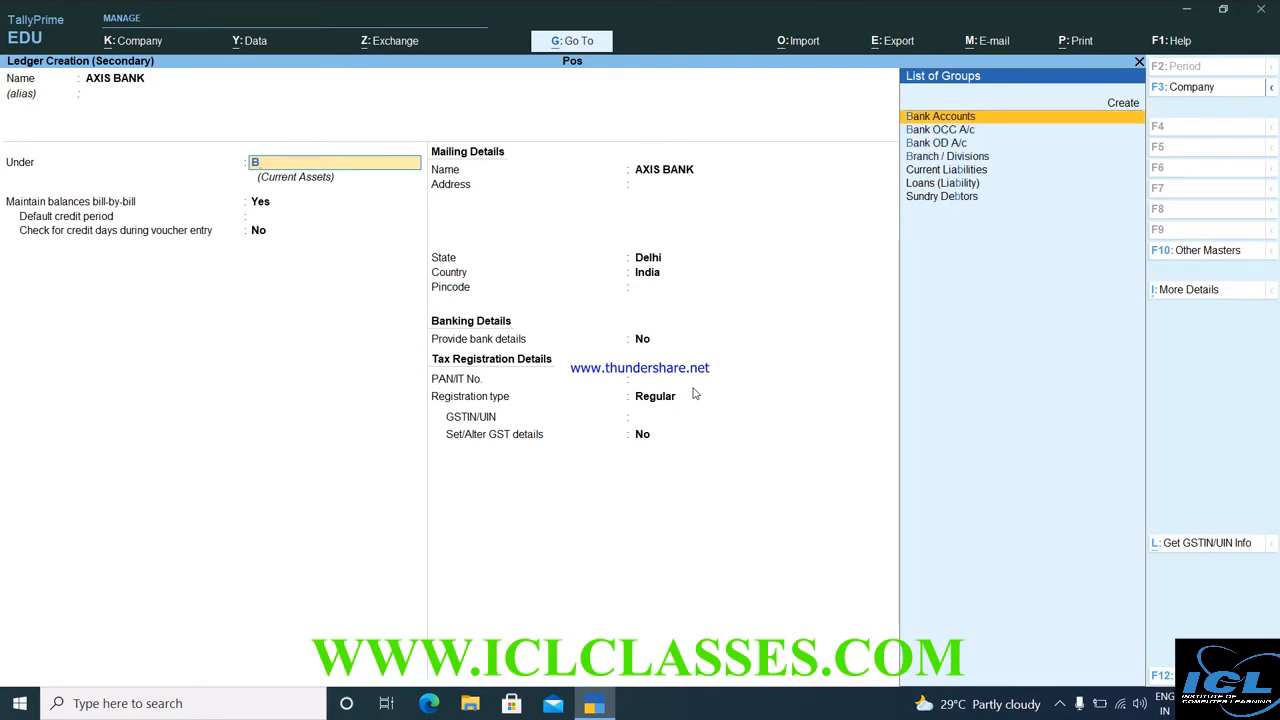
{"action": "key", "text": "Return"}
{"action": "key", "text": "Return"}
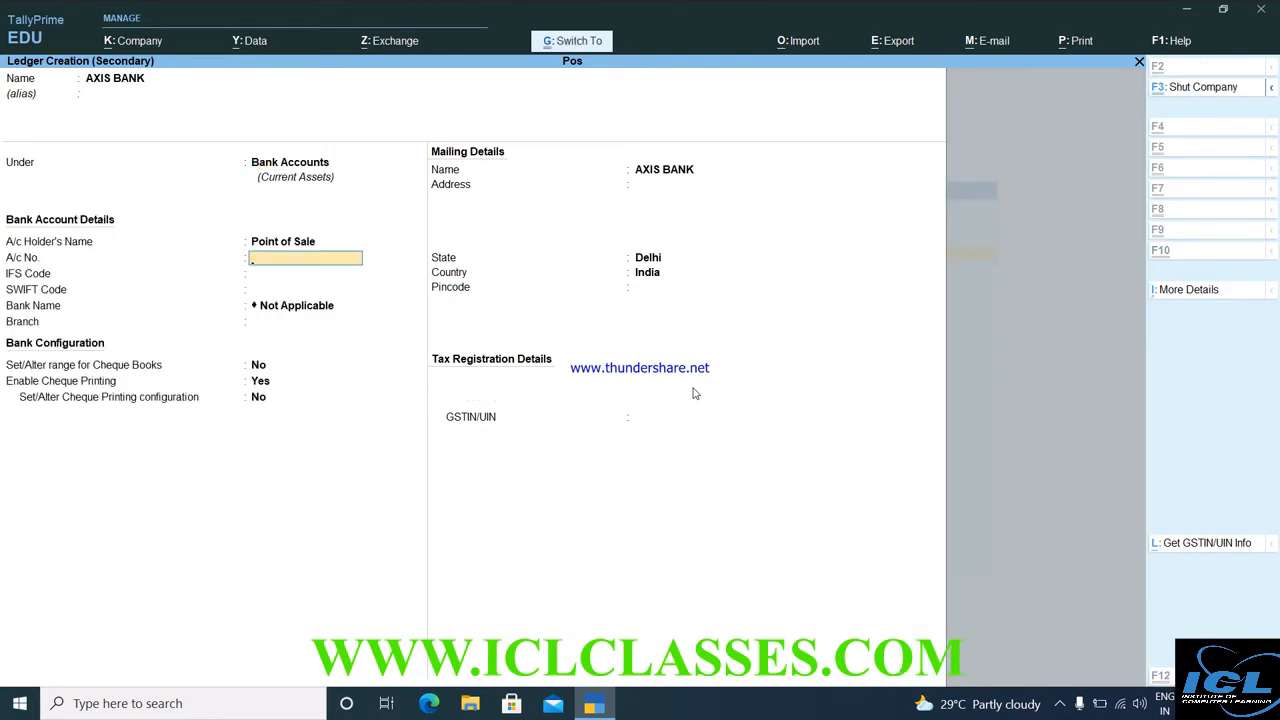
{"action": "key", "text": "ctrl+a"}
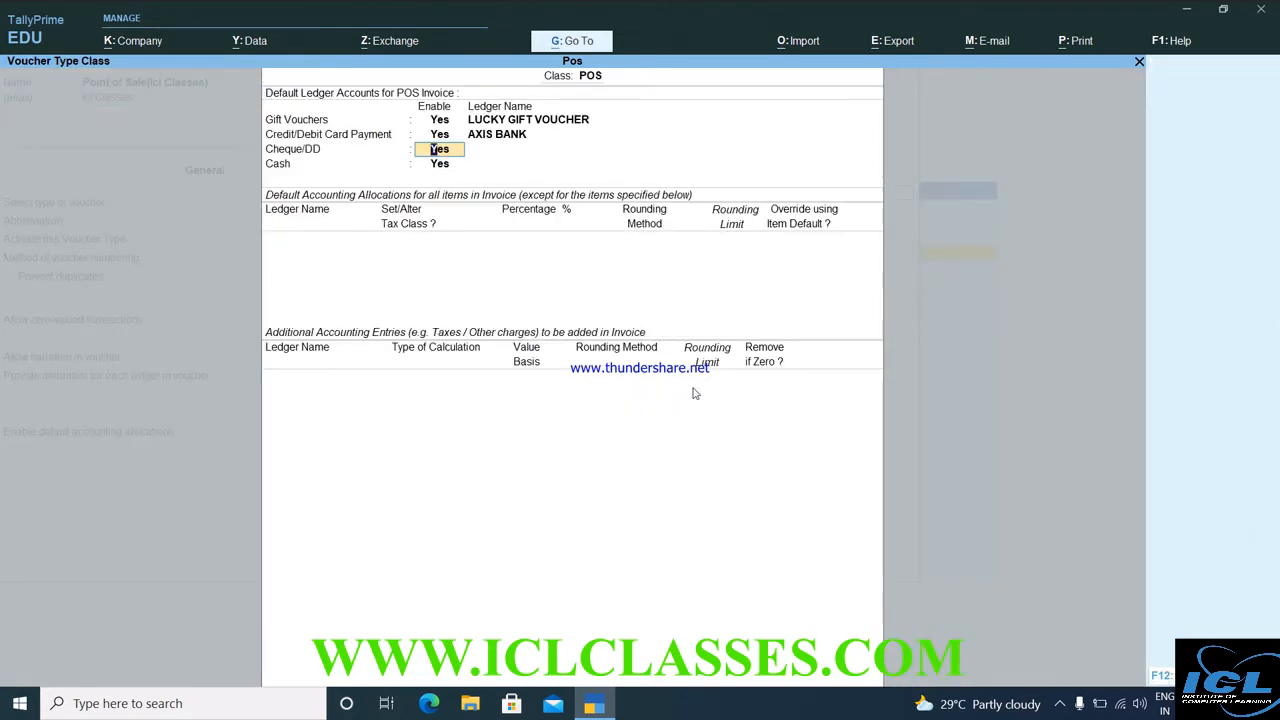
Create and save an SBI ledger under Bank Accounts for Cheque/DD payments.
{"action": "key", "text": "Return"}
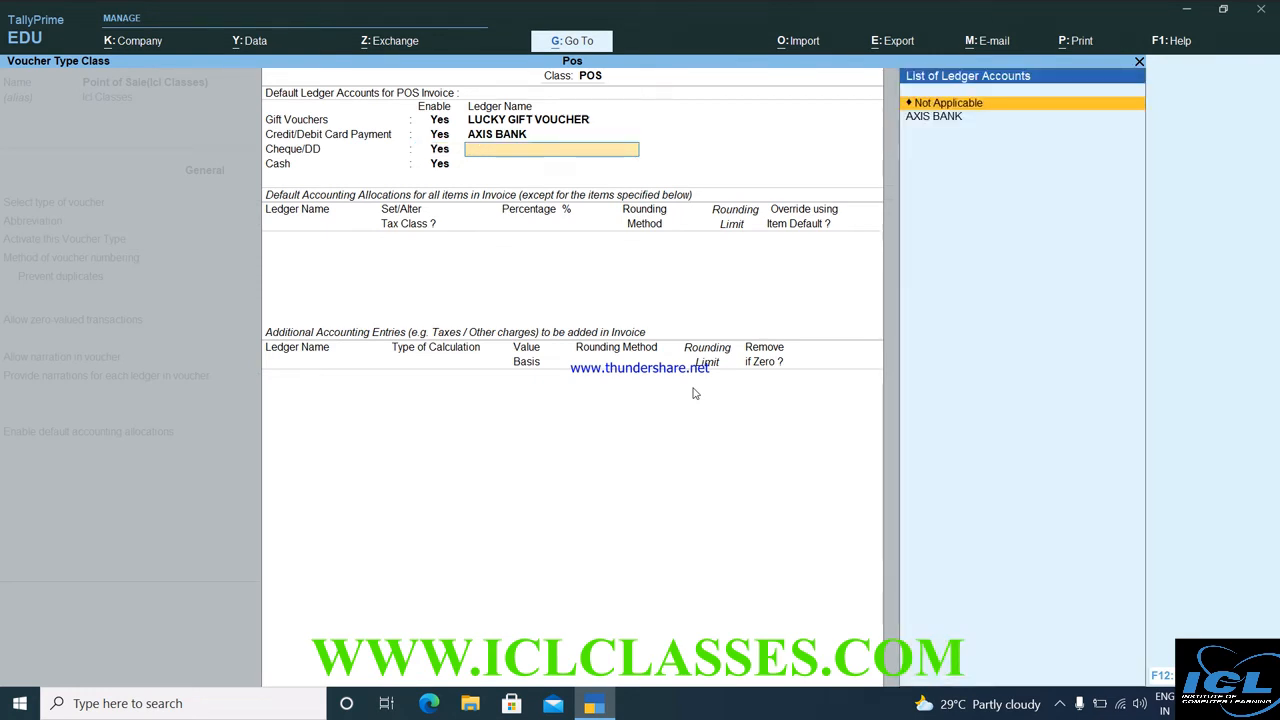
{"action": "key", "text": "alt+c"}
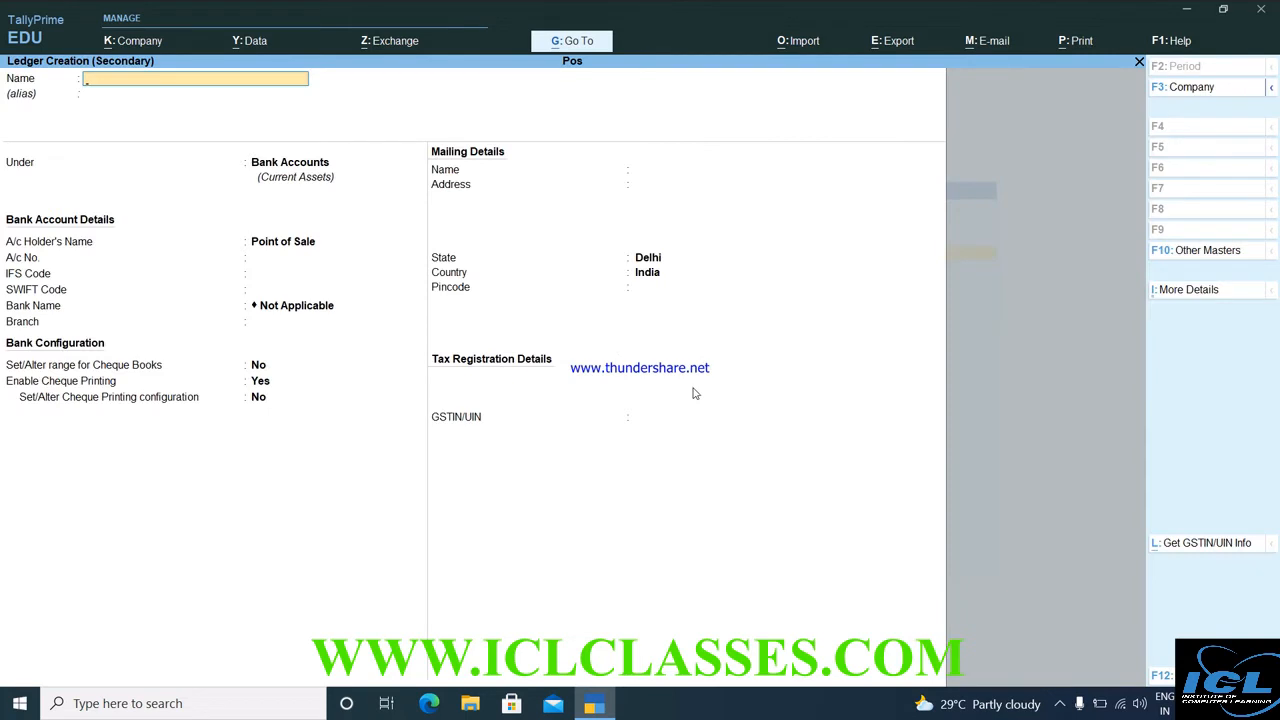
{"action": "type", "text": "SBI"}
{"action": "key", "text": "Return"}
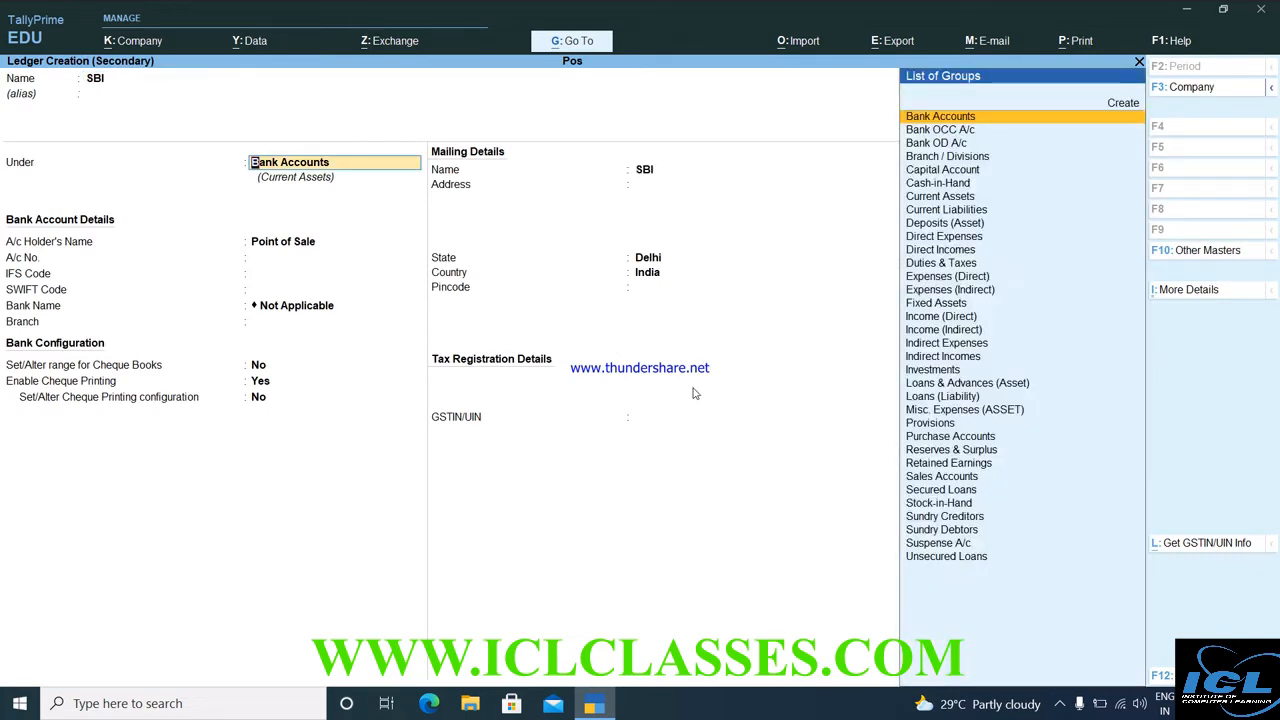
{"action": "key", "text": "Return"}
{"action": "key", "text": "ctrl+a"}
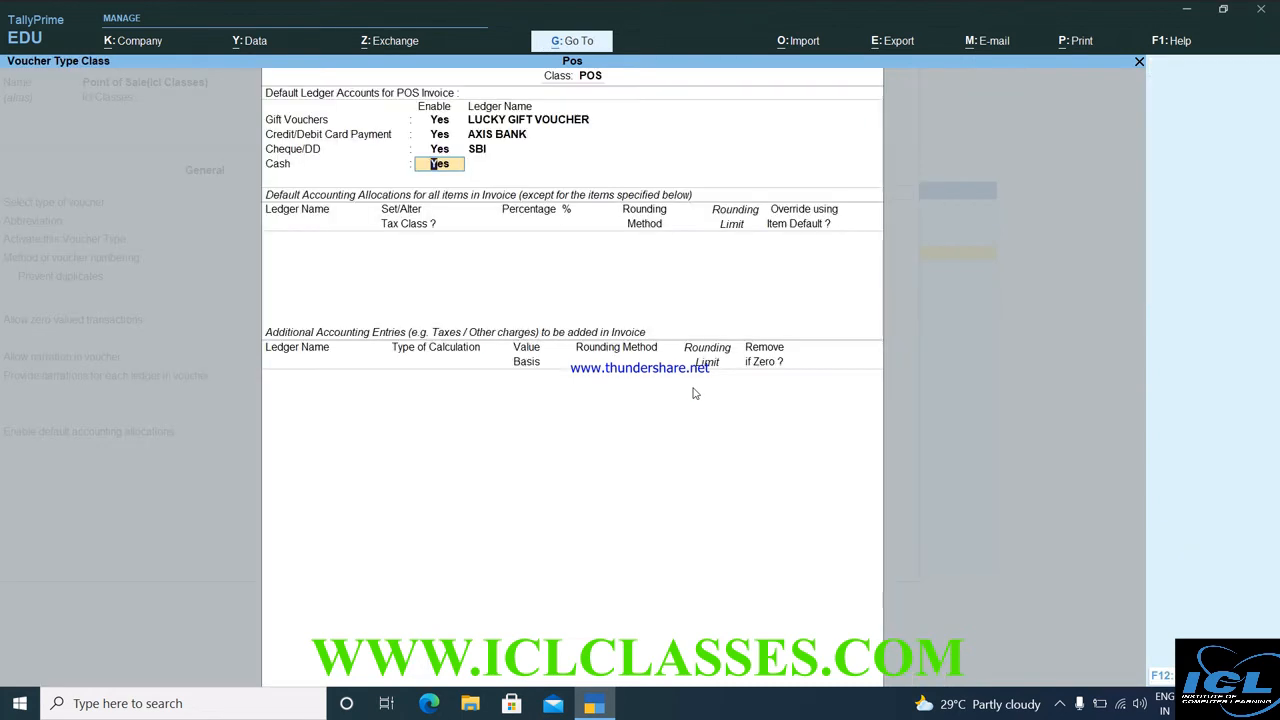
Assign the Cash ledger to cash payments.
{"action": "key", "text": "Return"}
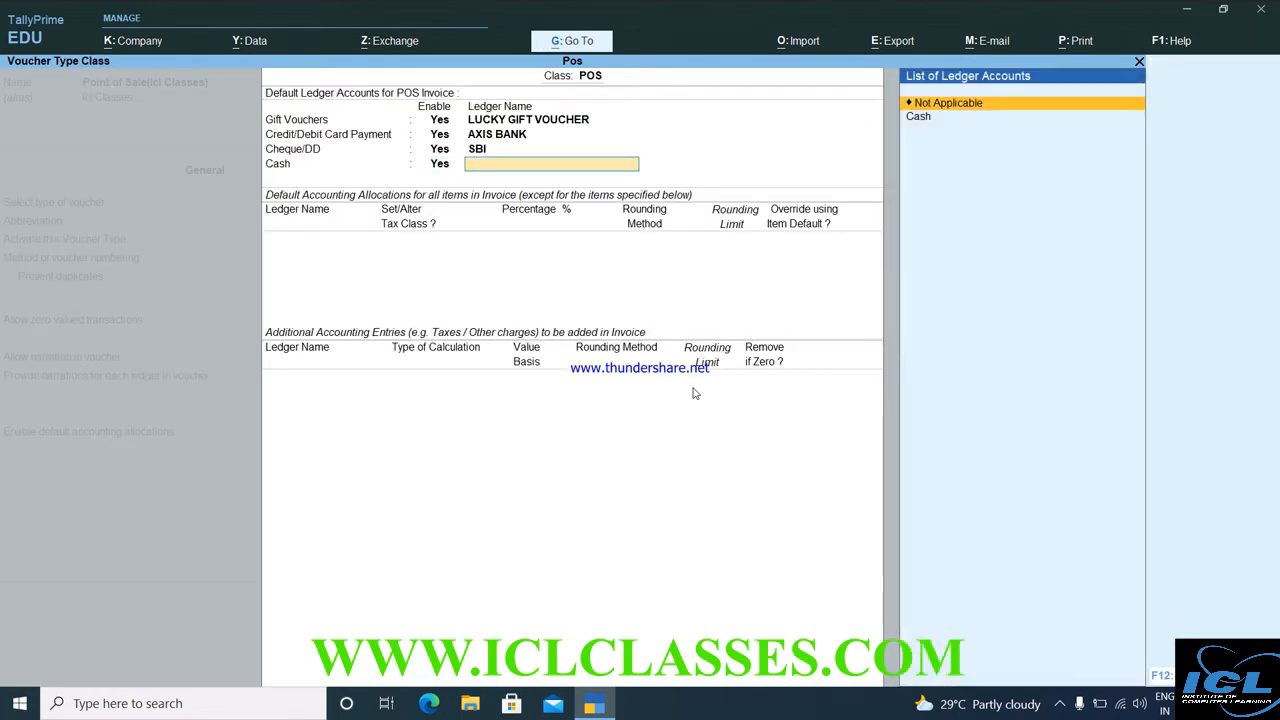
{"action": "key", "text": "Down"}
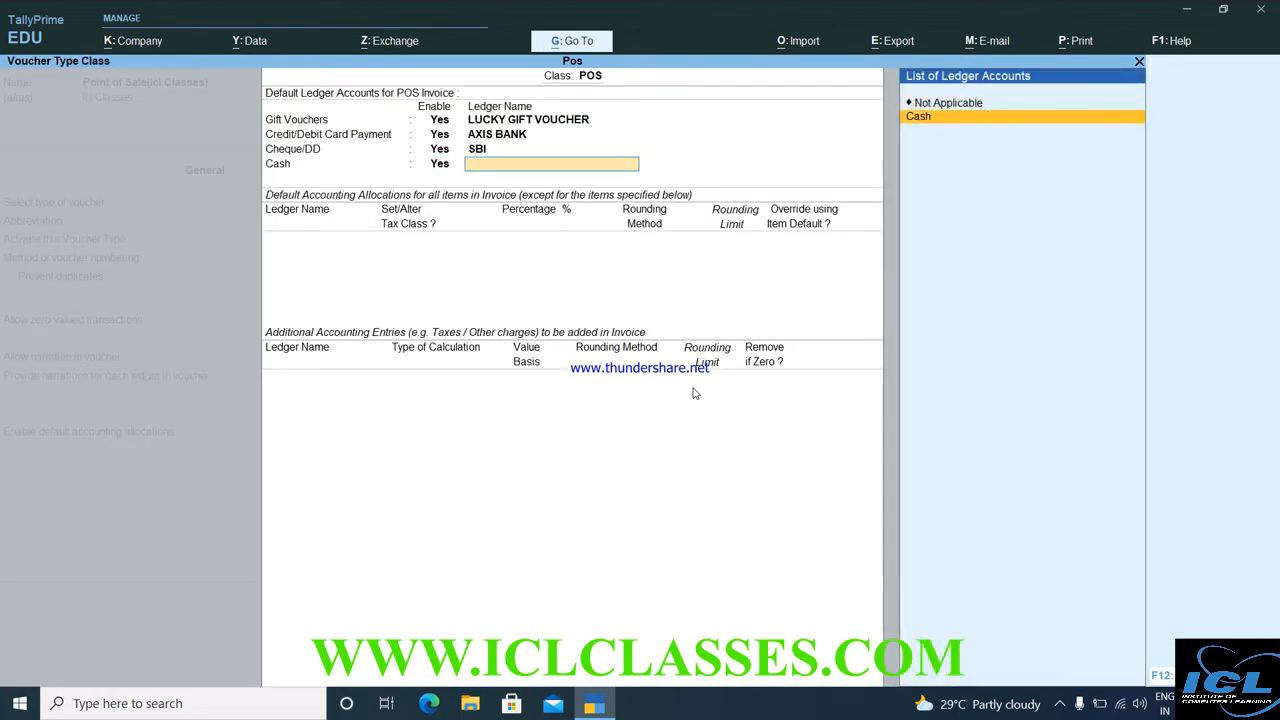
{"action": "key", "text": "Return"}
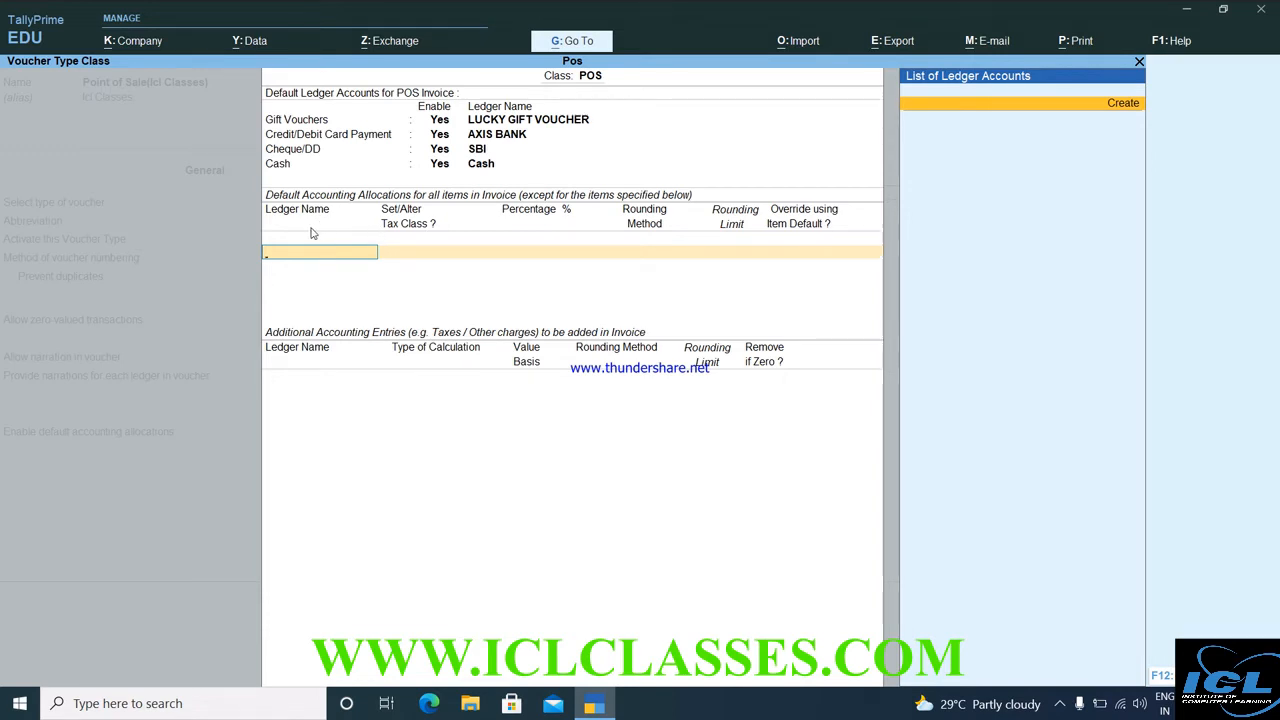
Create a SALE ledger under Sales Accounts and allocate it 100% of items.
{"action": "key", "text": "alt+c"}
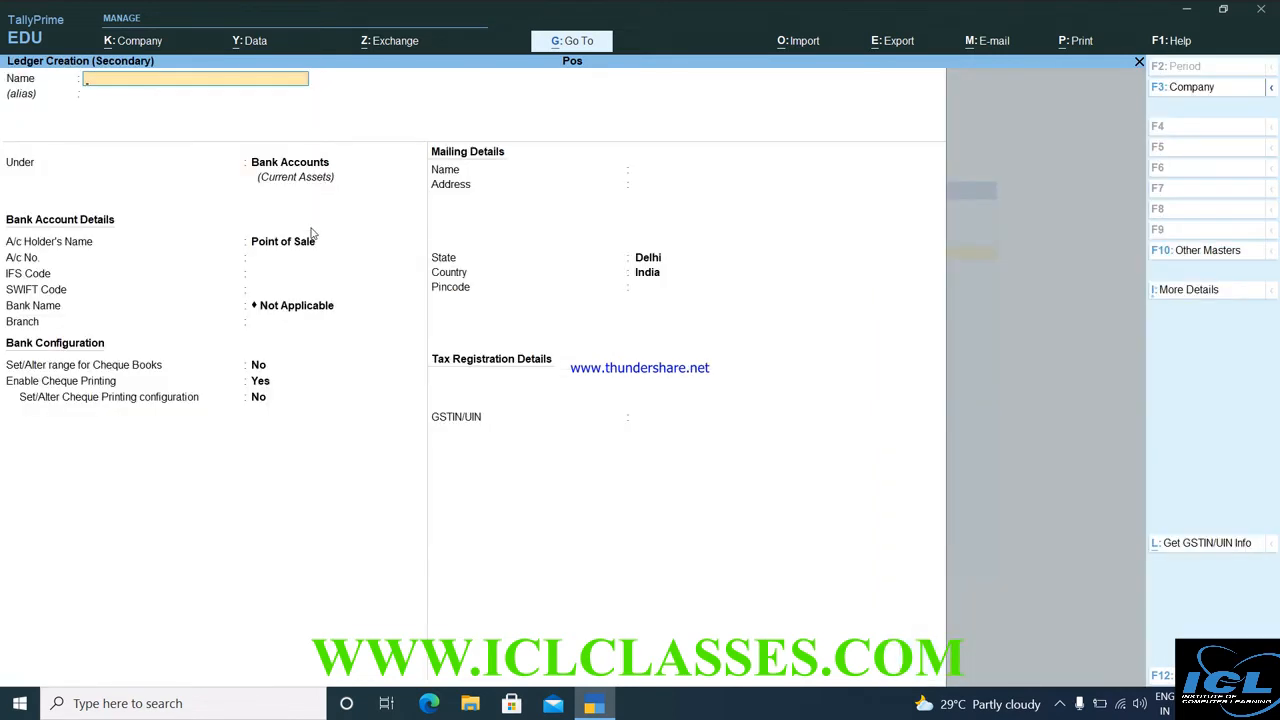
{"action": "type", "text": "SALE"}
{"action": "key", "text": "Return"}
{"action": "type", "text": "S"}
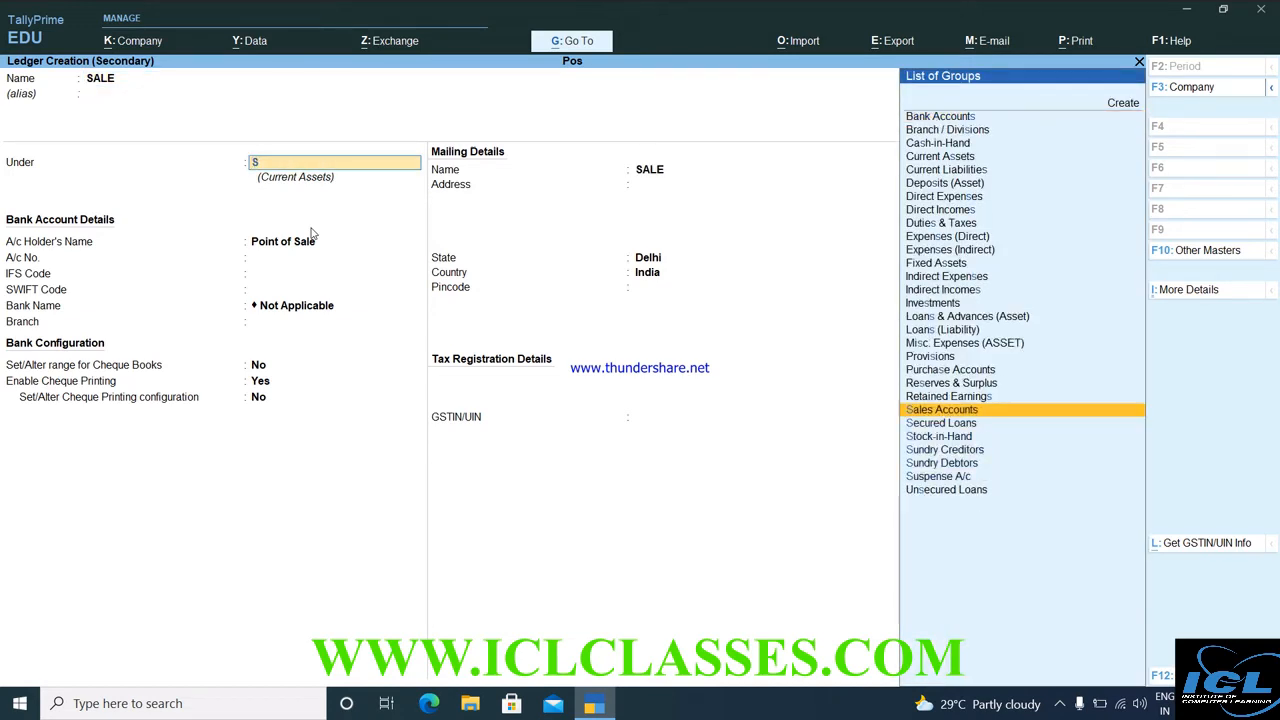
{"action": "key", "text": "Return"}
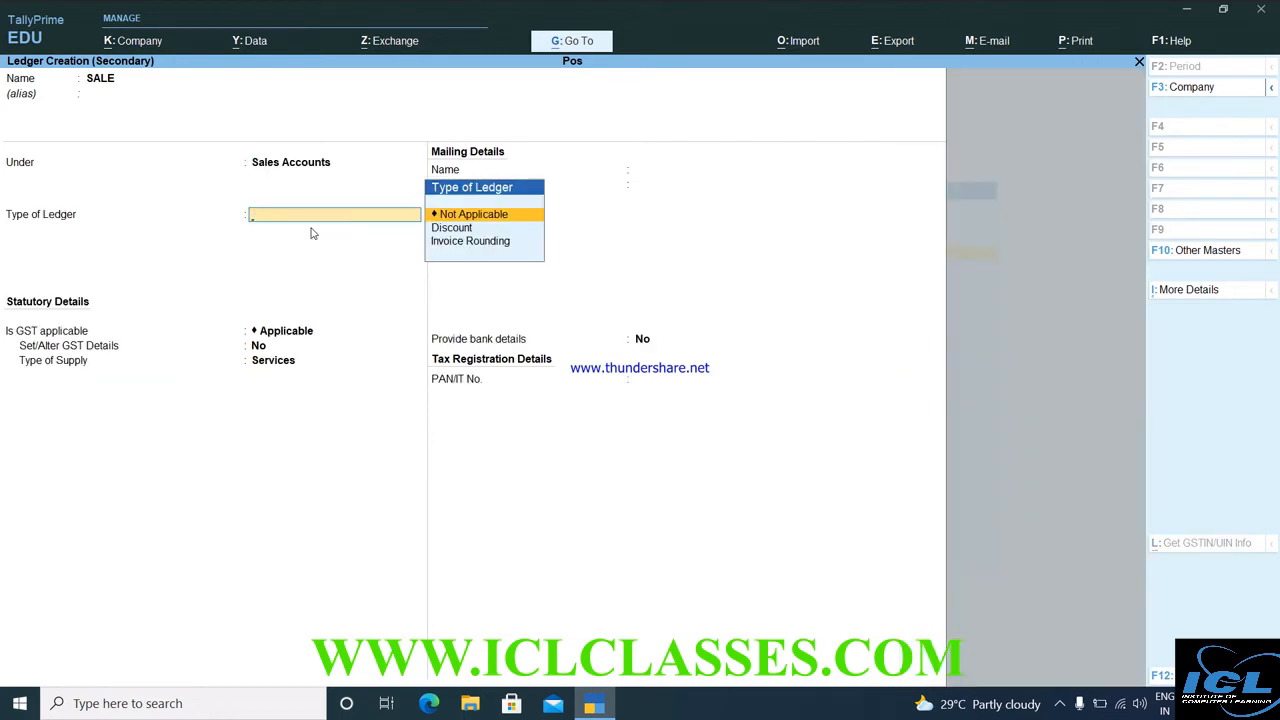
{"action": "key", "text": "ctrl+a"}
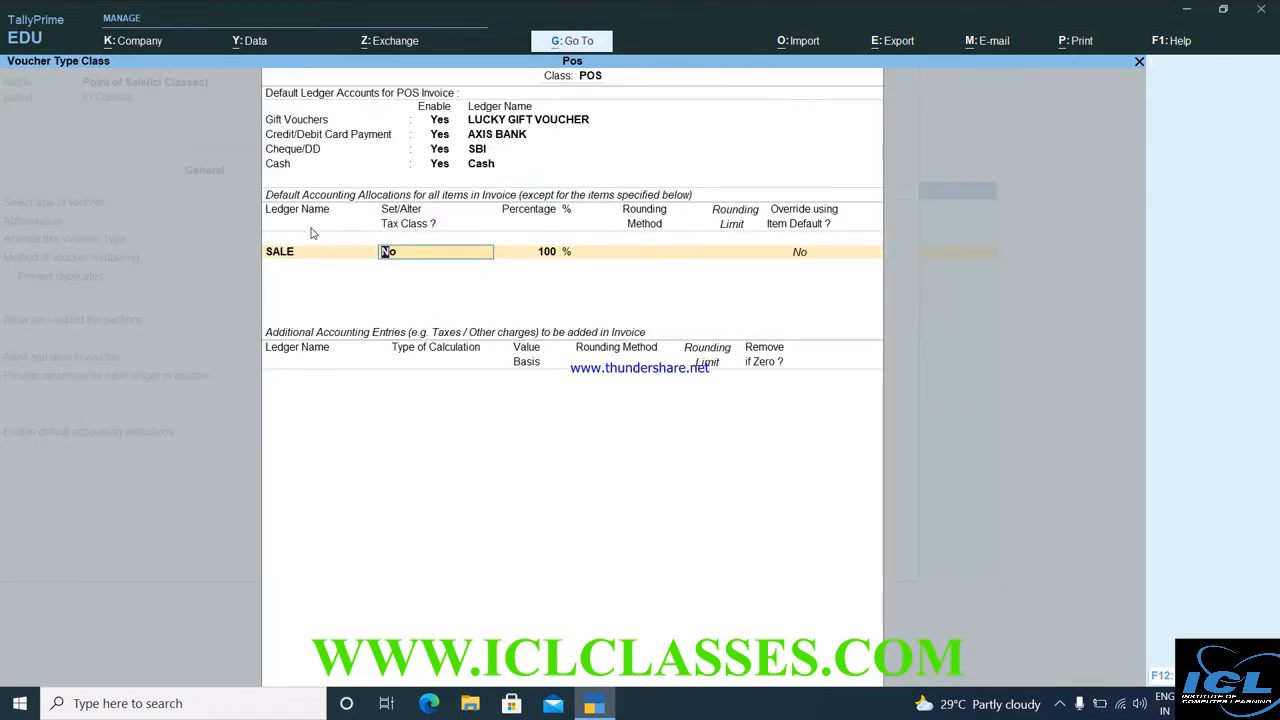
{"action": "key", "text": "Return"}
{"action": "key", "text": "Return"}
{"action": "key", "text": "Return"}
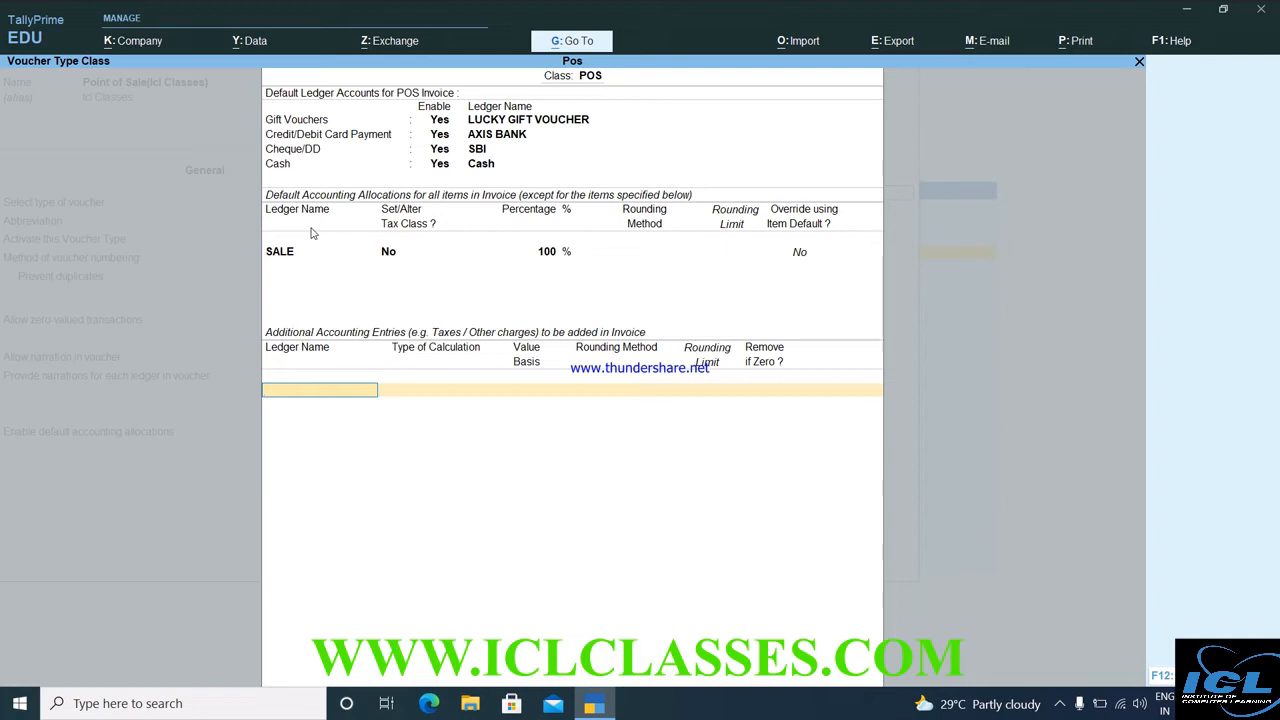
Create a DISCOUNT ALLOW ledger under Indirect Expenses.
{"action": "key", "text": "alt+c"}
{"action": "type", "text": "DISCOUNT"}
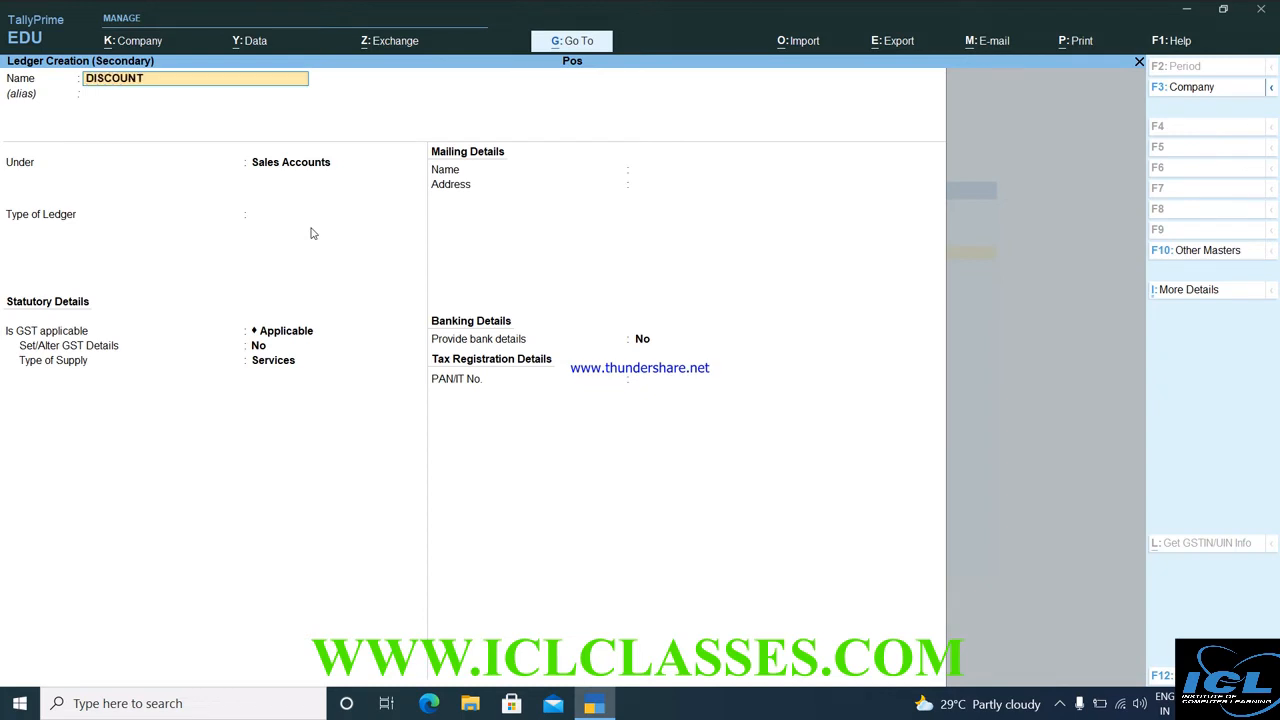
{"action": "type", "text": " ALLOW"}
{"action": "key", "text": "Return"}
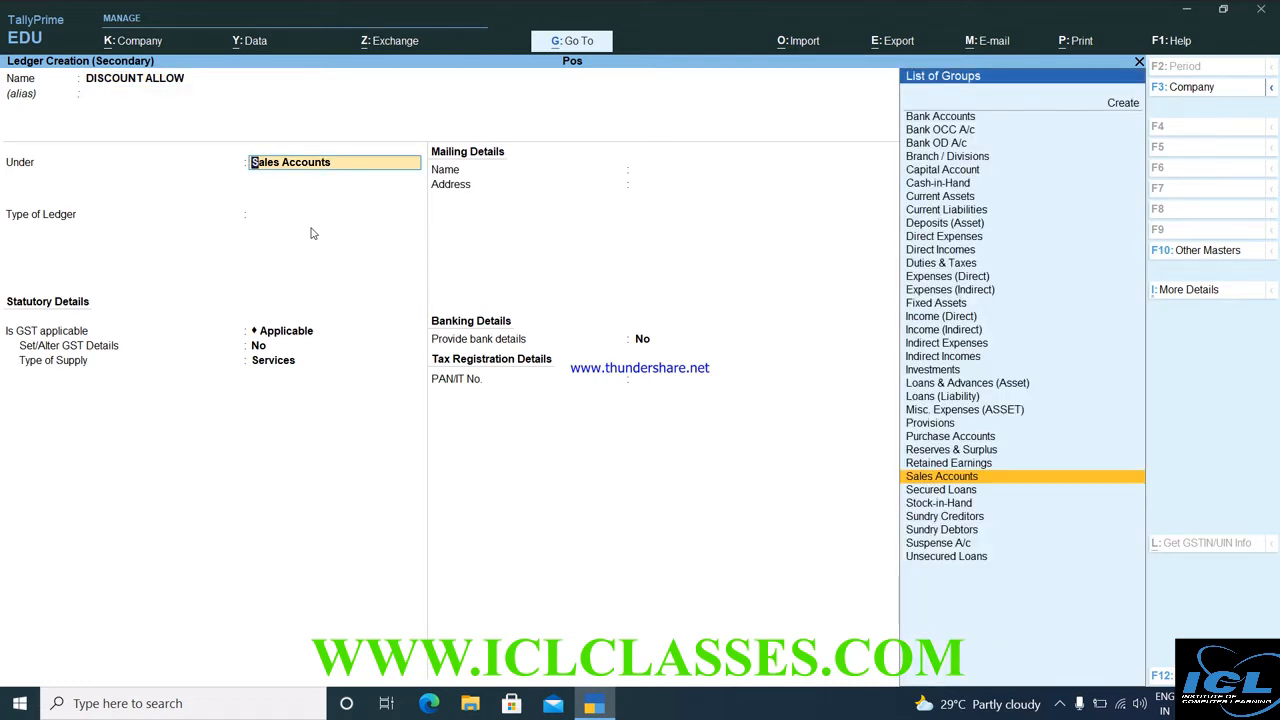
{"action": "type", "text": "i"}
{"action": "key", "text": "Down"}
{"action": "key", "text": "Down"}
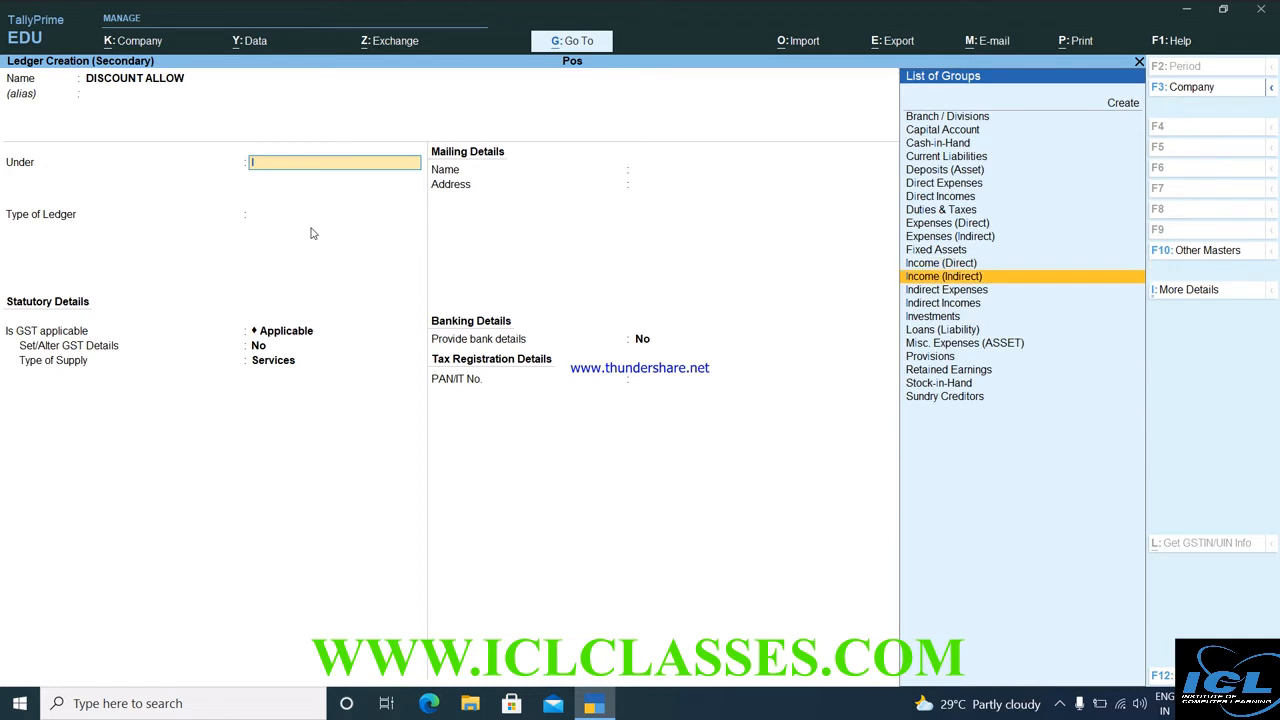
{"action": "key", "text": "Return"}
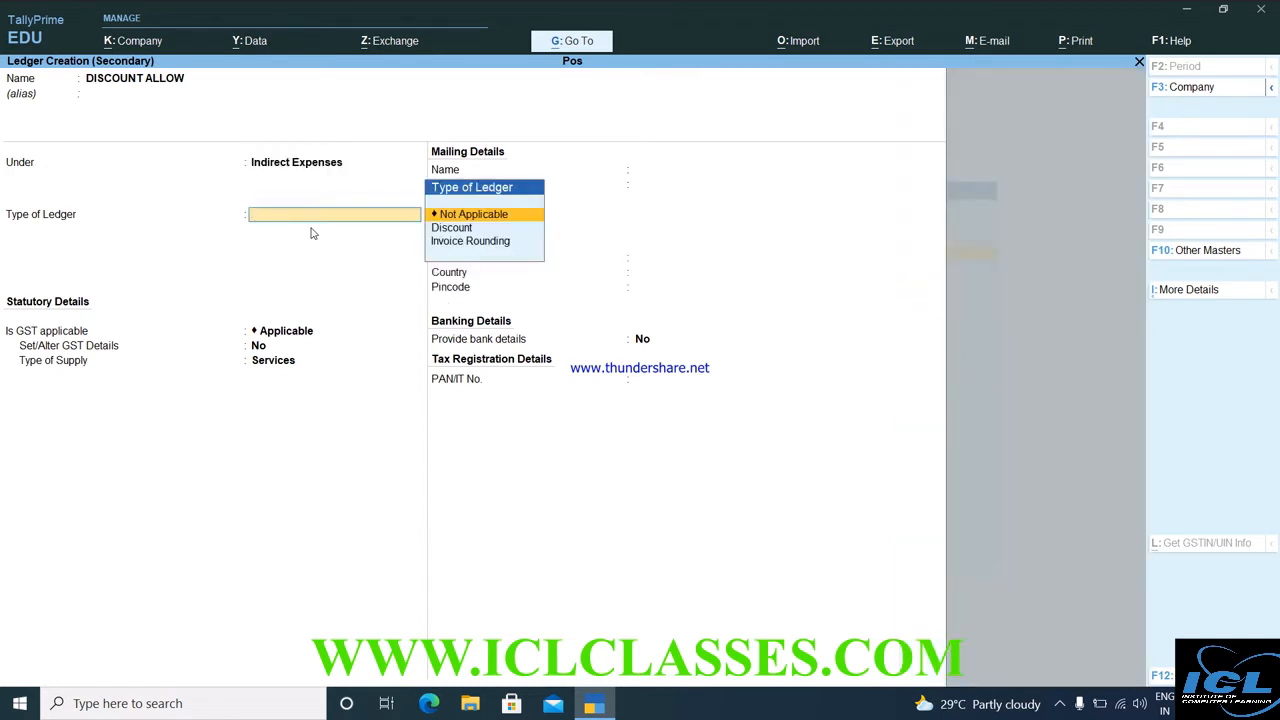
{"action": "key", "text": "Return"}
{"action": "key", "text": "Return"}
{"action": "key", "text": "Return"}
{"action": "key", "text": "Return"}
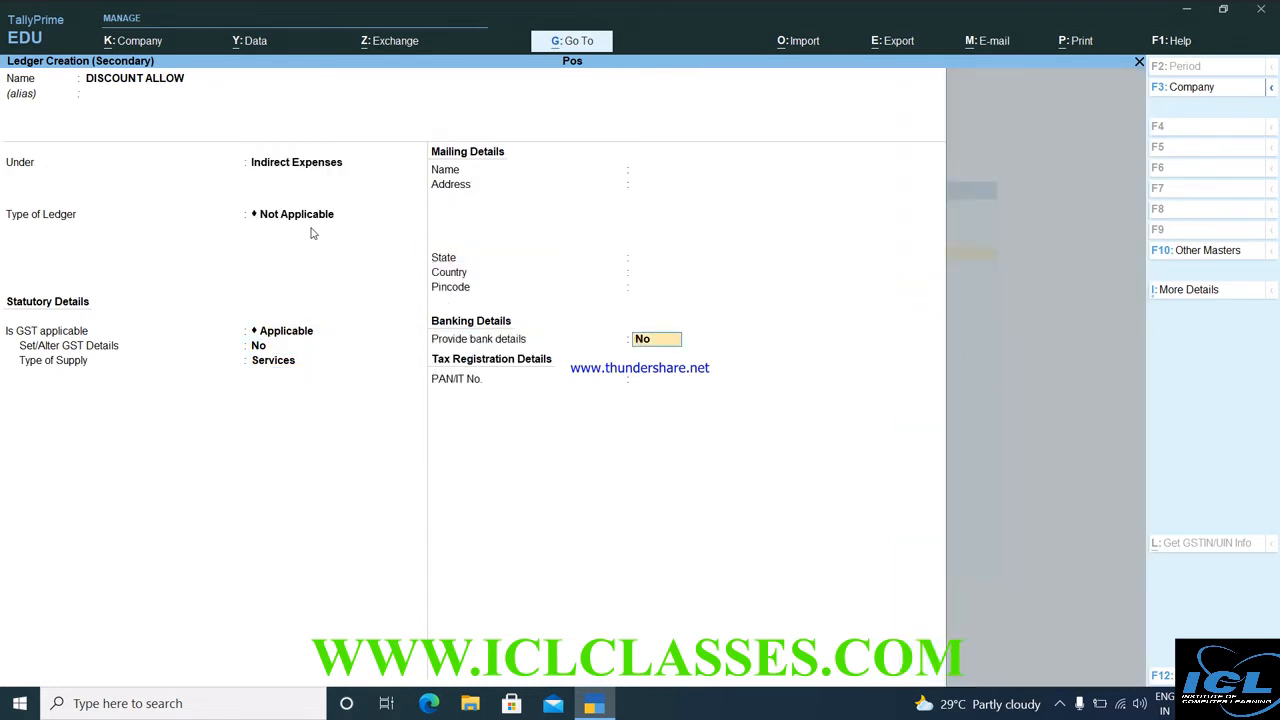
{"action": "key", "text": "Return"}
{"action": "key", "text": "Return"}
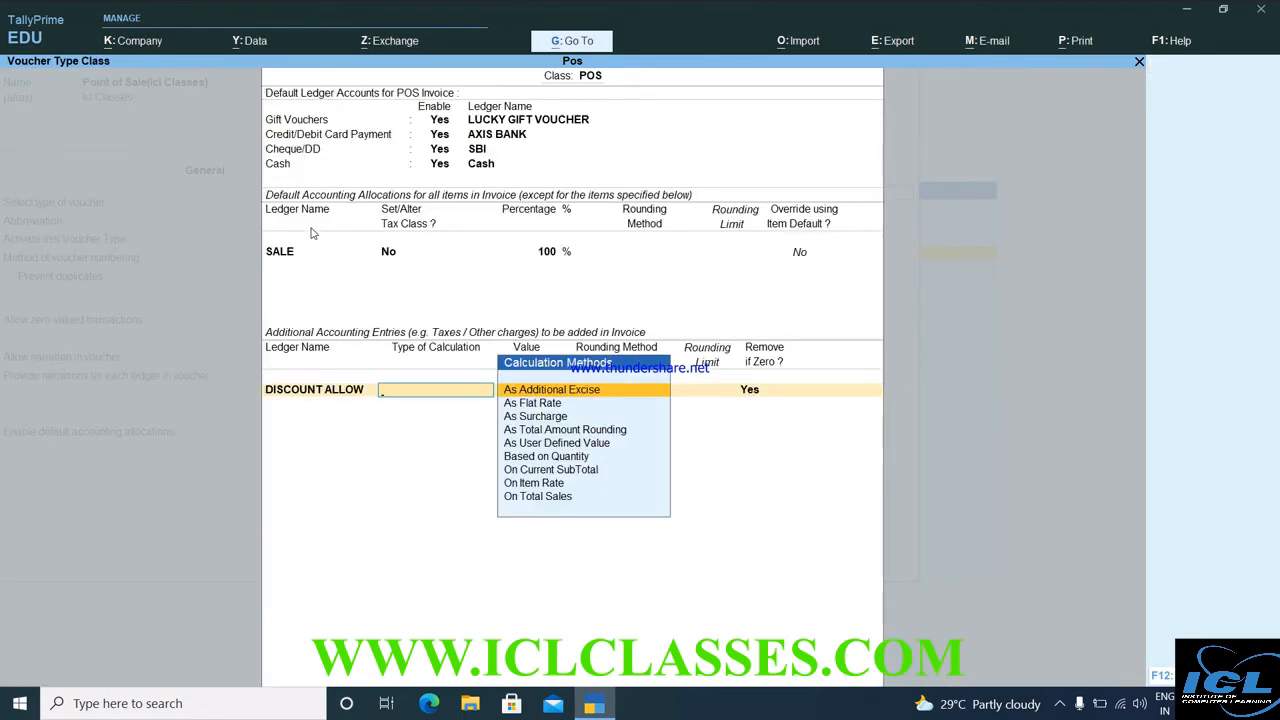
Make DISCOUNT ALLOW apply -2% On Total Sales with no rounding.
{"action": "key", "text": "Down"}
{"action": "key", "text": "Down"}
{"action": "key", "text": "Down"}
{"action": "key", "text": "Down"}
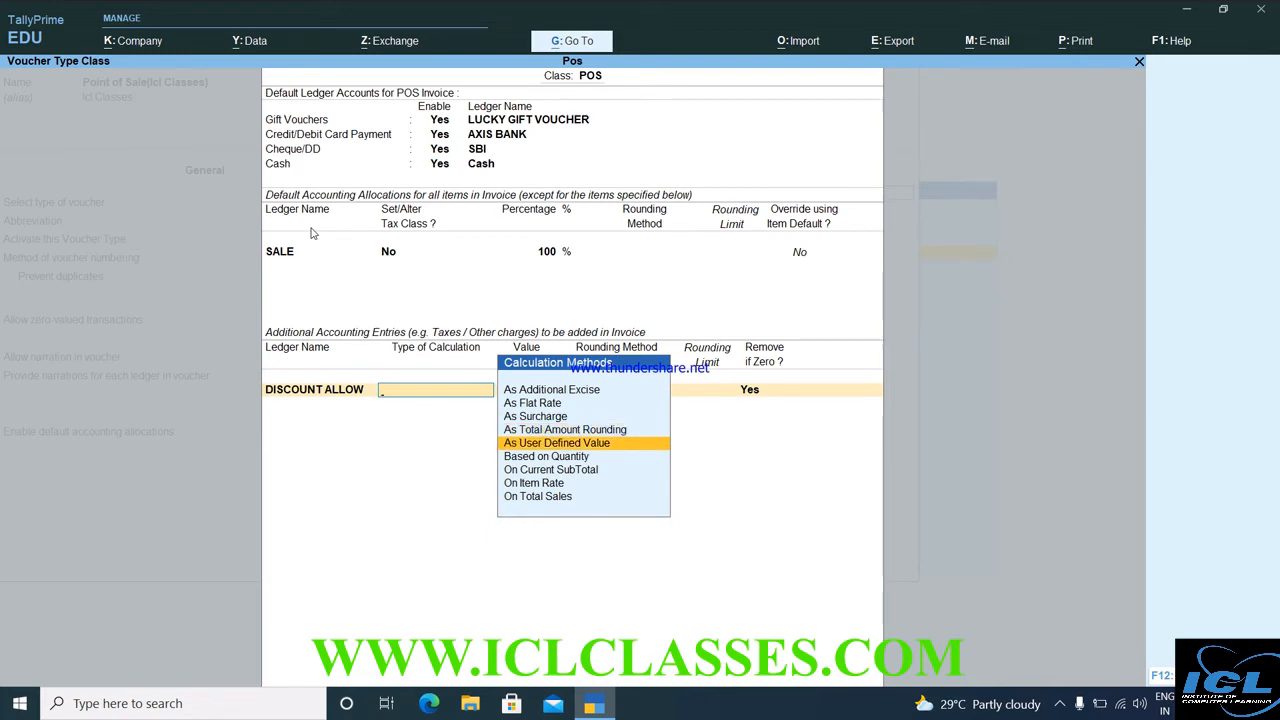
{"action": "key", "text": "Down"}
{"action": "key", "text": "Down"}
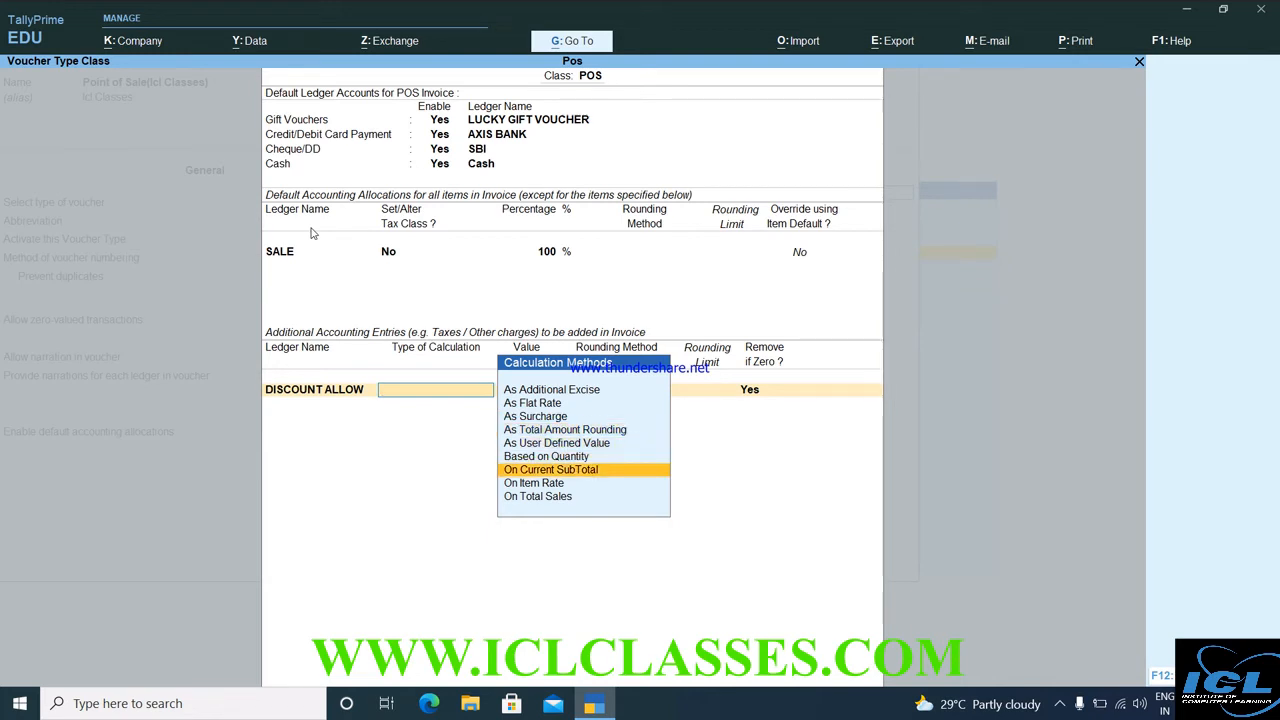
{"action": "key", "text": "Down"}
{"action": "key", "text": "Down"}
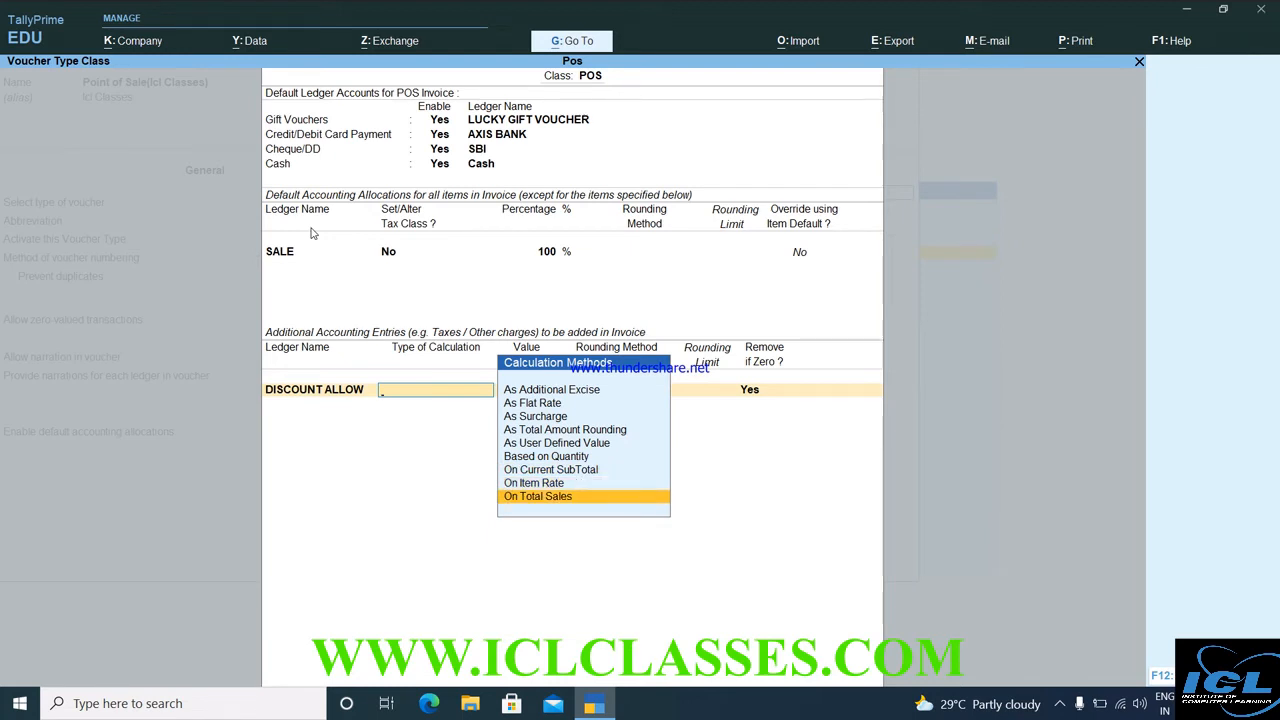
{"action": "key", "text": "Return"}
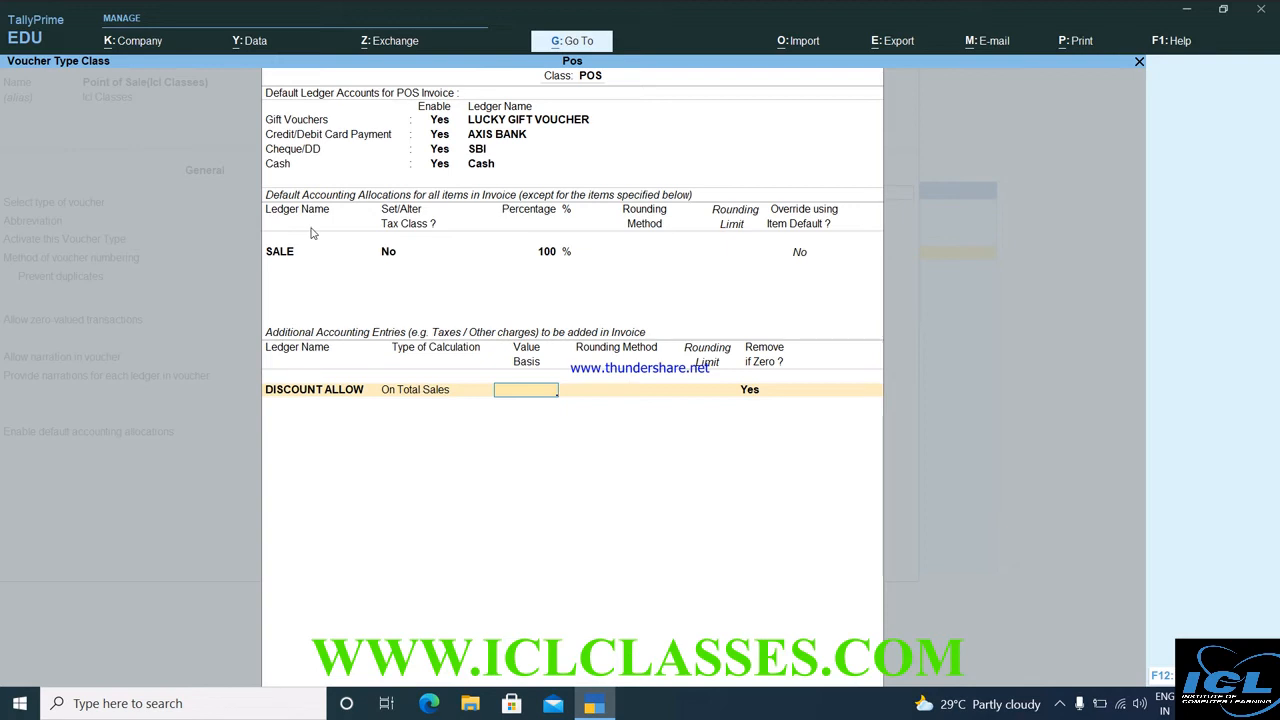
{"action": "type", "text": "-2"}
{"action": "key", "text": "Return"}
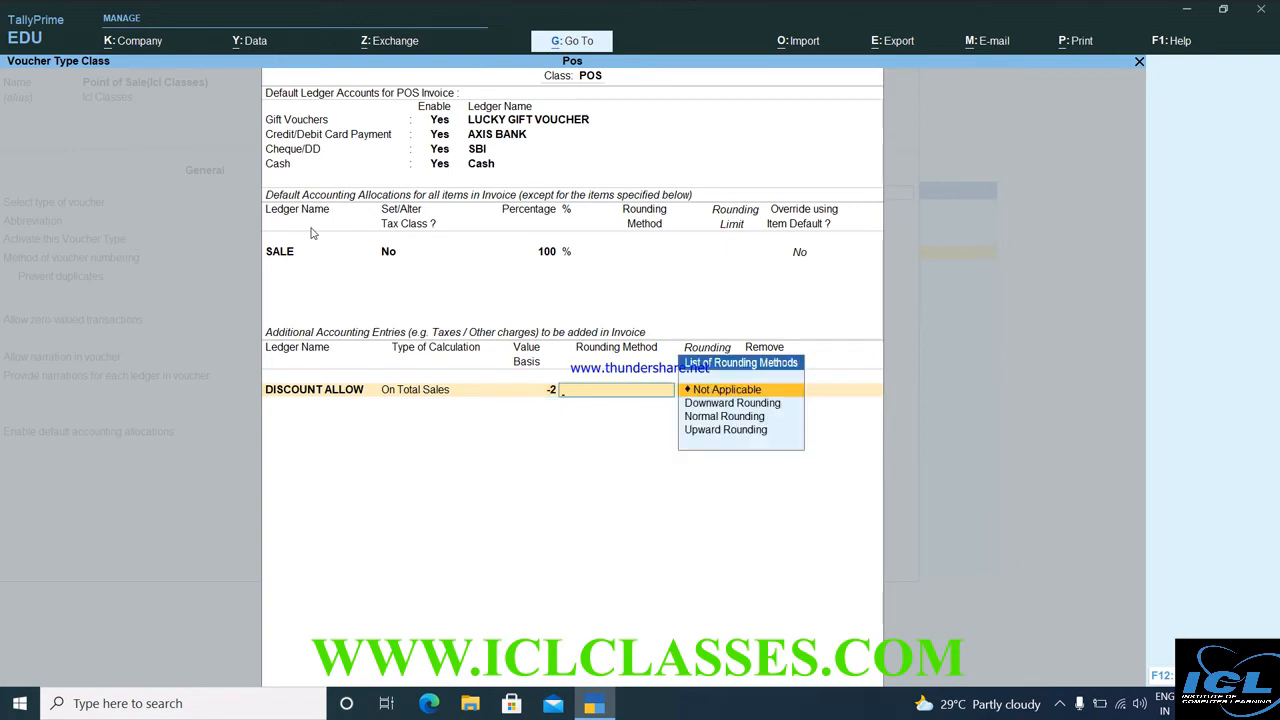
{"action": "key", "text": "BackSpace"}
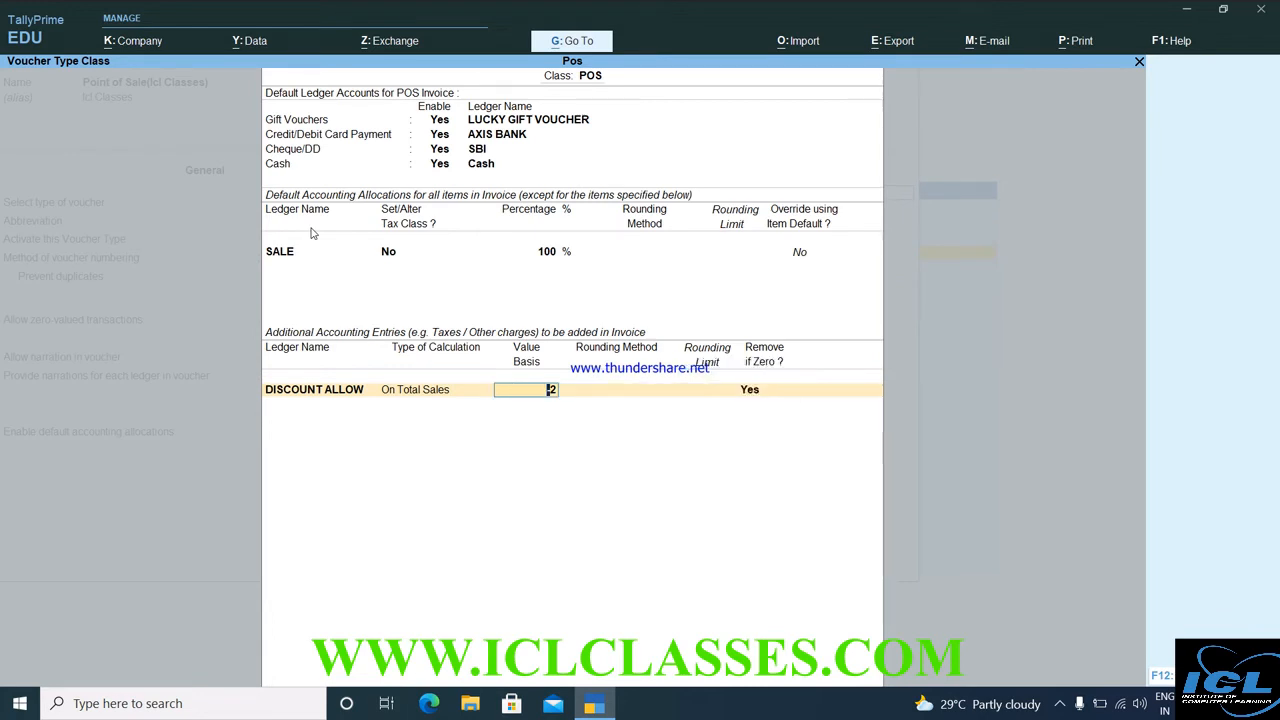
{"action": "type", "text": "%"}
{"action": "key", "text": "Return"}
{"action": "key", "text": "Return"}
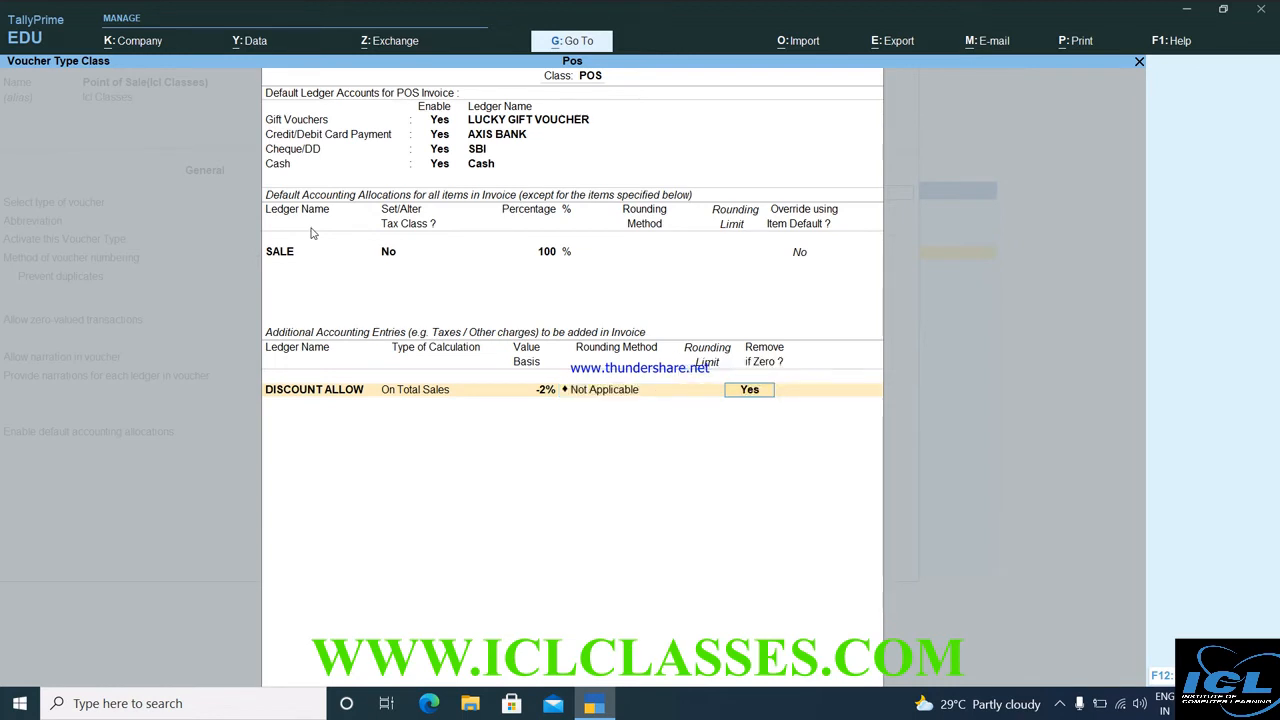
{"action": "key", "text": "Return"}
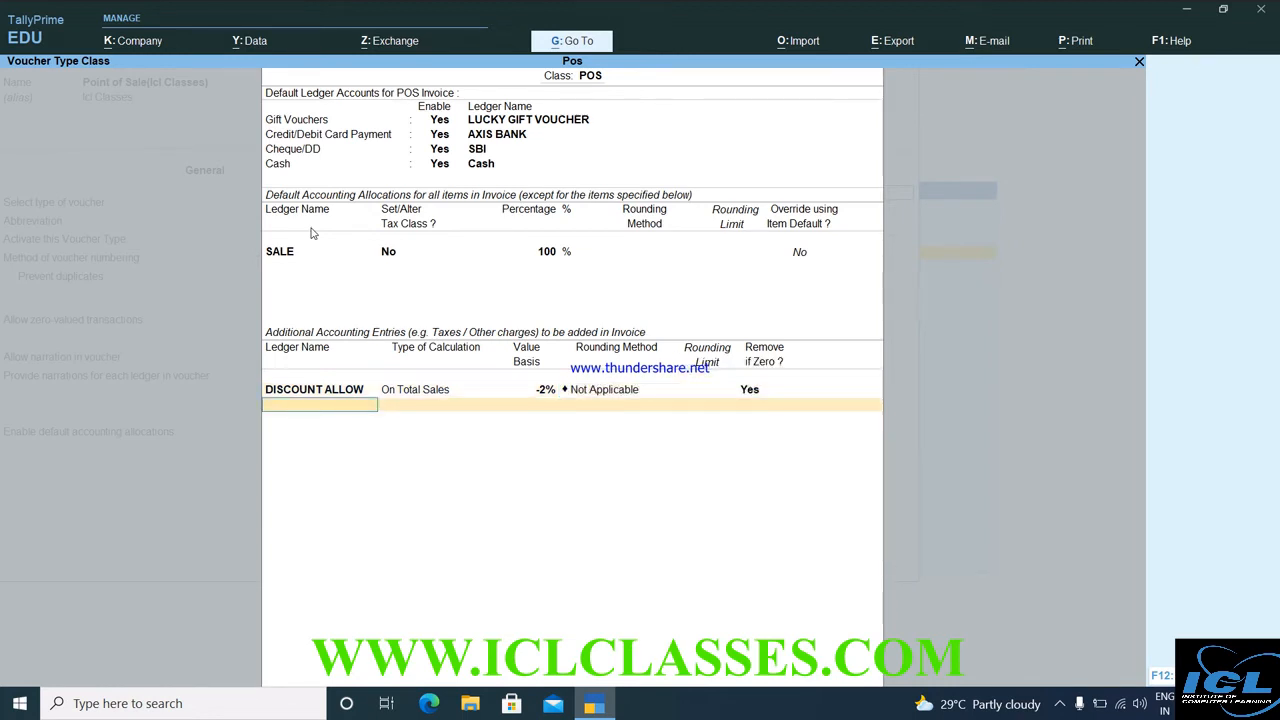
{"action": "type", "text": "C"}
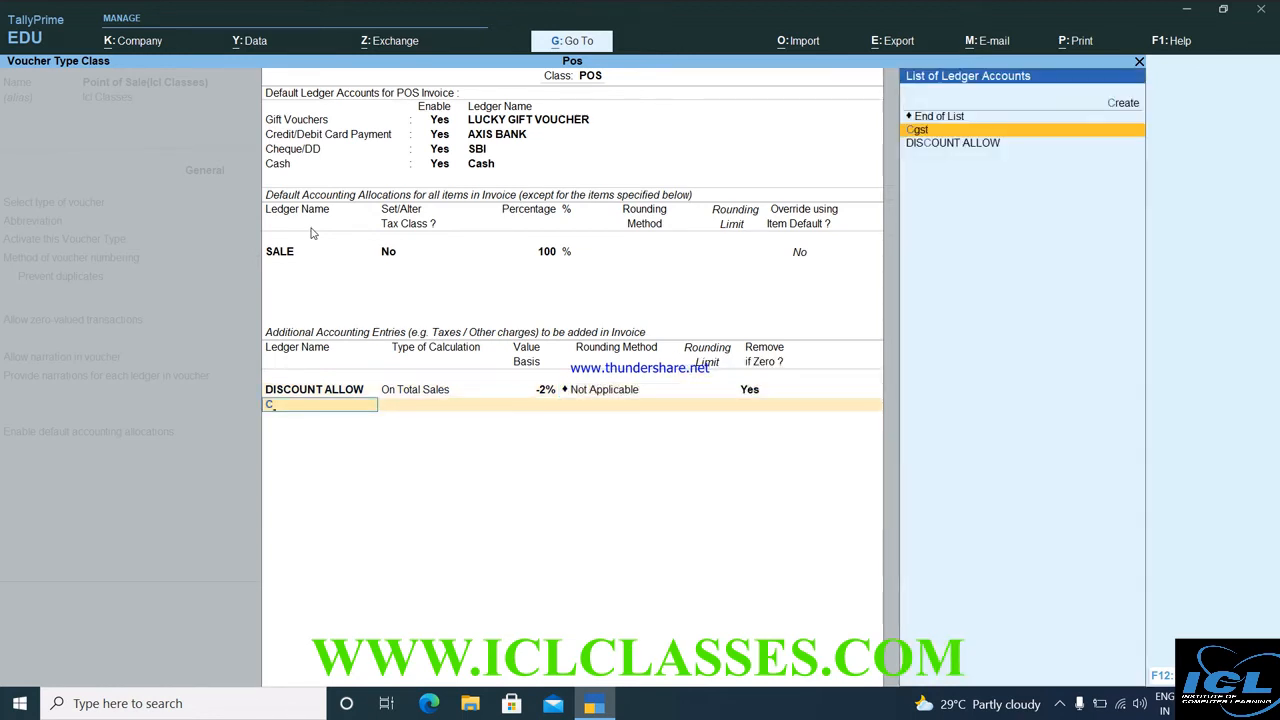
Add Cgst and Sgst as additional accounting entries in the POS class.
{"action": "key", "text": "Return"}
{"action": "key", "text": "Return"}
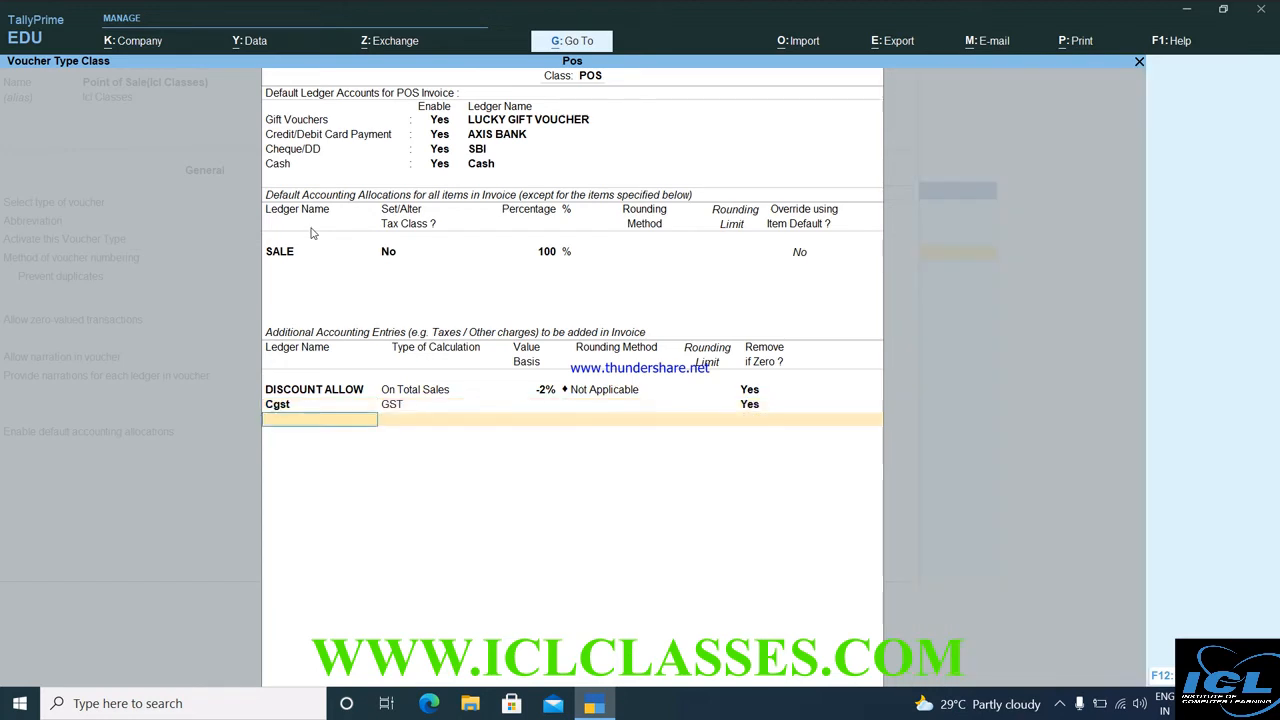
{"action": "type", "text": "Sg"}
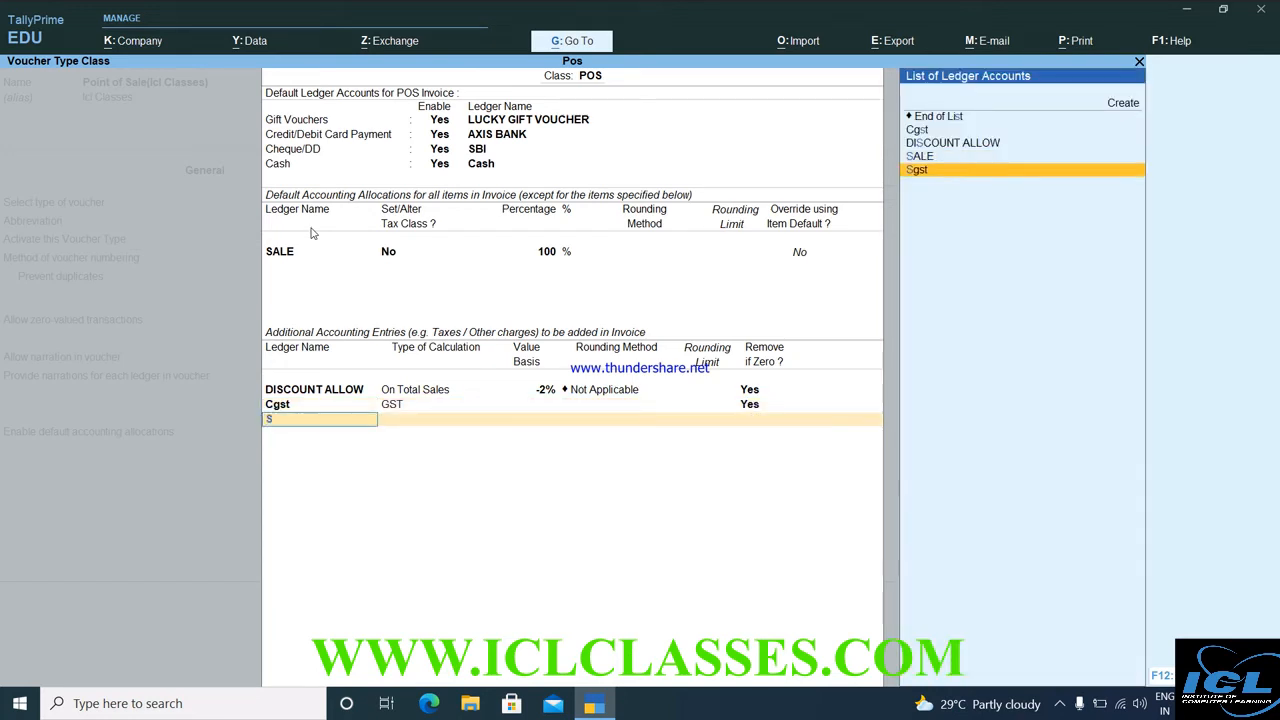
{"action": "key", "text": "Return"}
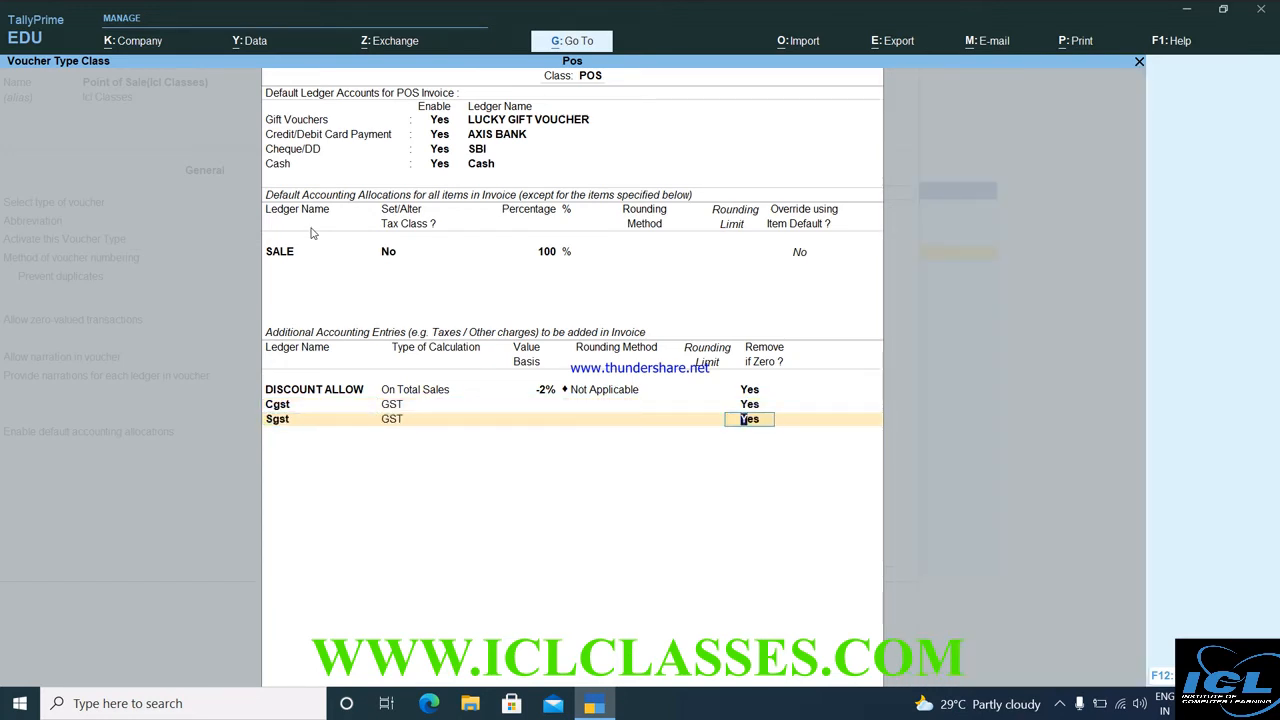
{"action": "key", "text": "Return"}
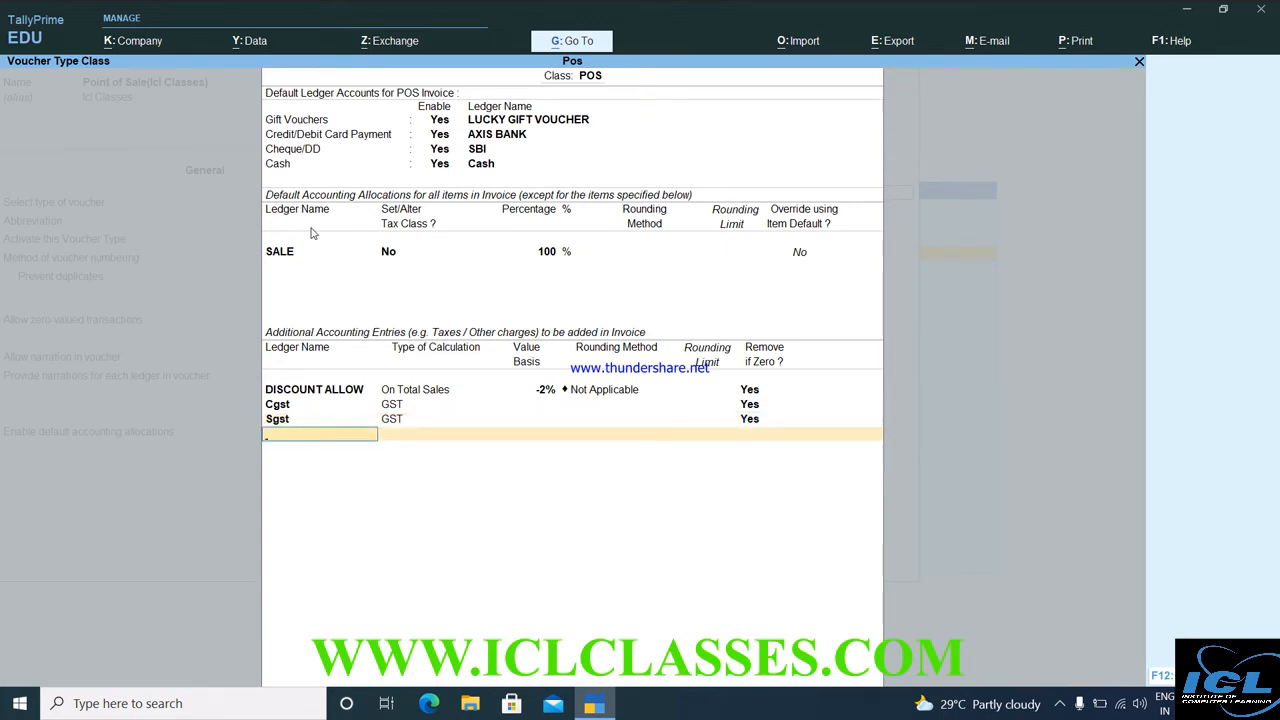
Create a new ROUND OFF ledger as the next entry.
{"action": "key", "text": "alt+c"}
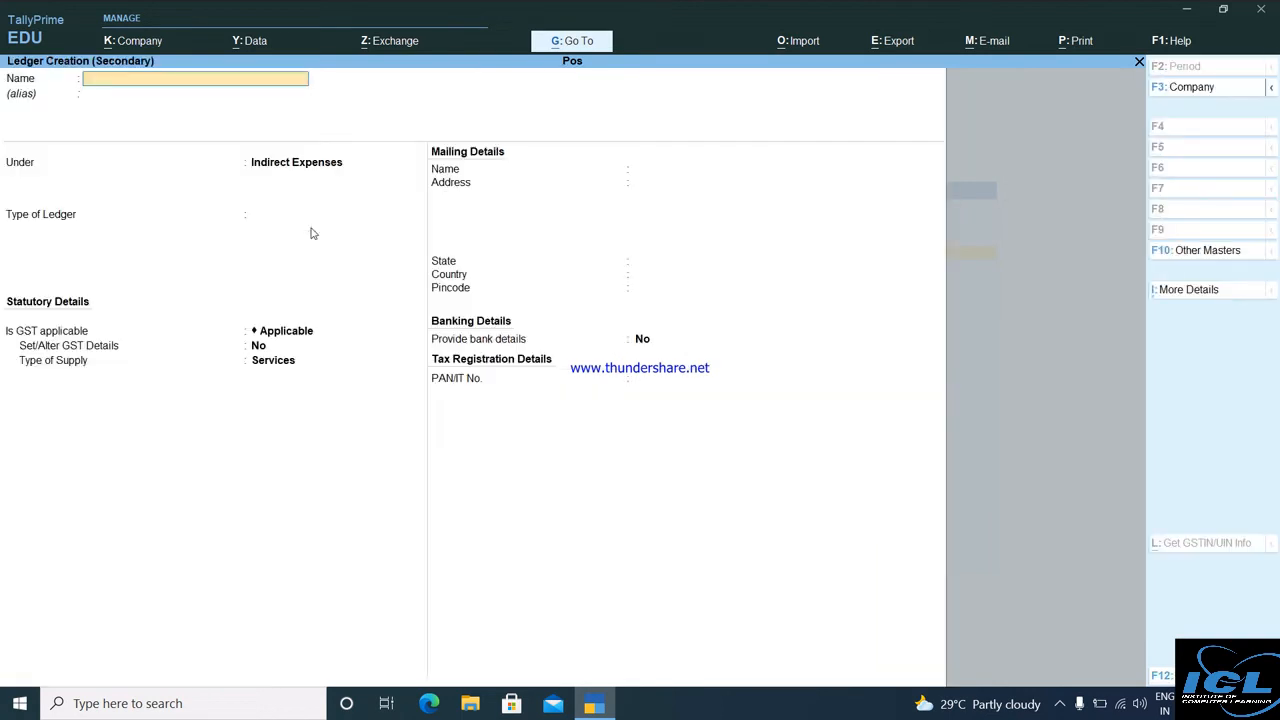
{"action": "type", "text": "ROUND OFF"}
{"action": "key", "text": "Return"}
{"action": "key", "text": "Return"}
{"action": "key", "text": "Return"}
{"action": "key", "text": "Return"}
{"action": "key", "text": "Return"}
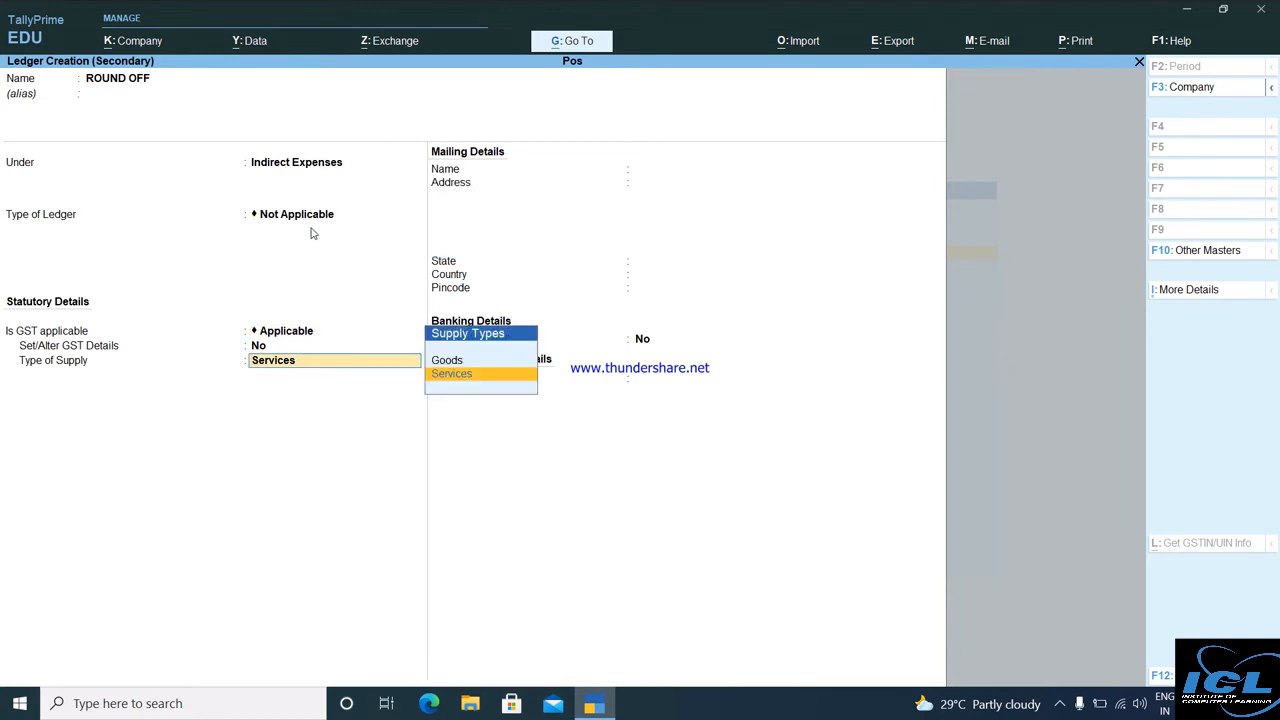
{"action": "key", "text": "Return"}
{"action": "key", "text": "Return"}
{"action": "key", "text": "Return"}
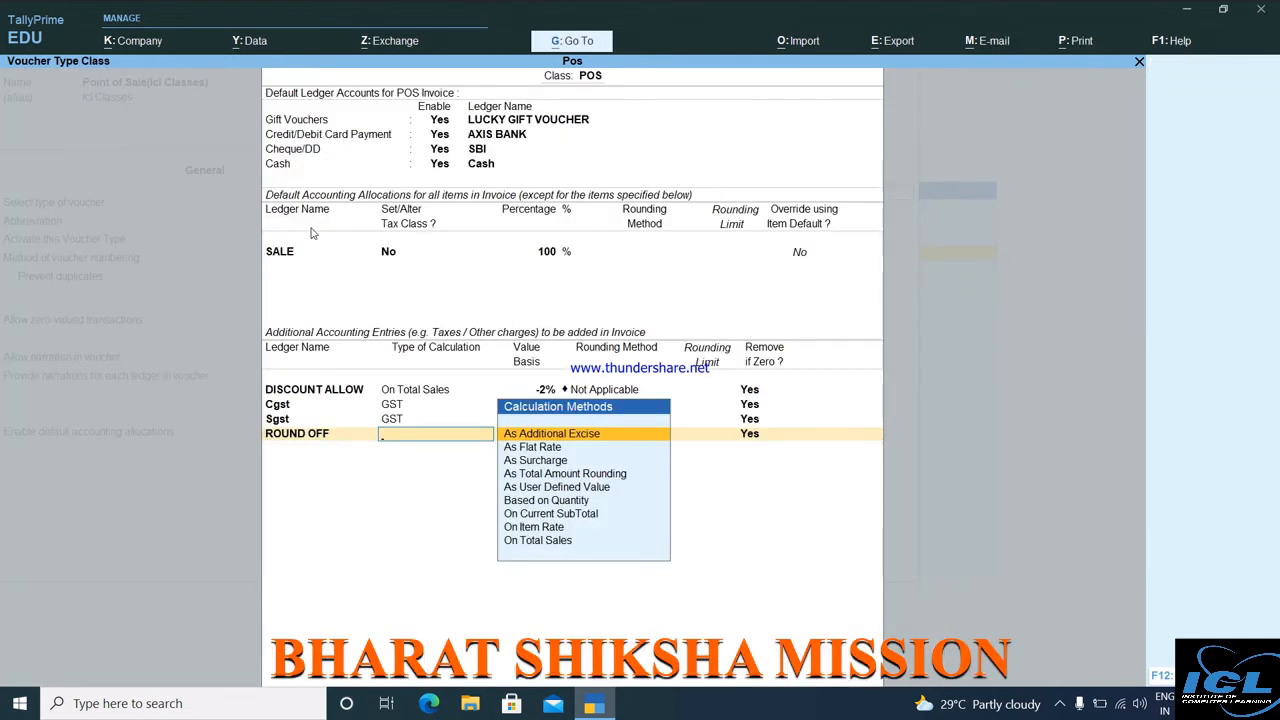
Set ROUND OFF to On Total Sales, value 1, Normal Rounding with limit 1.
{"action": "key", "text": "Down"}
{"action": "key", "text": "Down"}
{"action": "key", "text": "Down"}
{"action": "key", "text": "Down"}
{"action": "key", "text": "Down"}
{"action": "key", "text": "Down"}
{"action": "key", "text": "Down"}
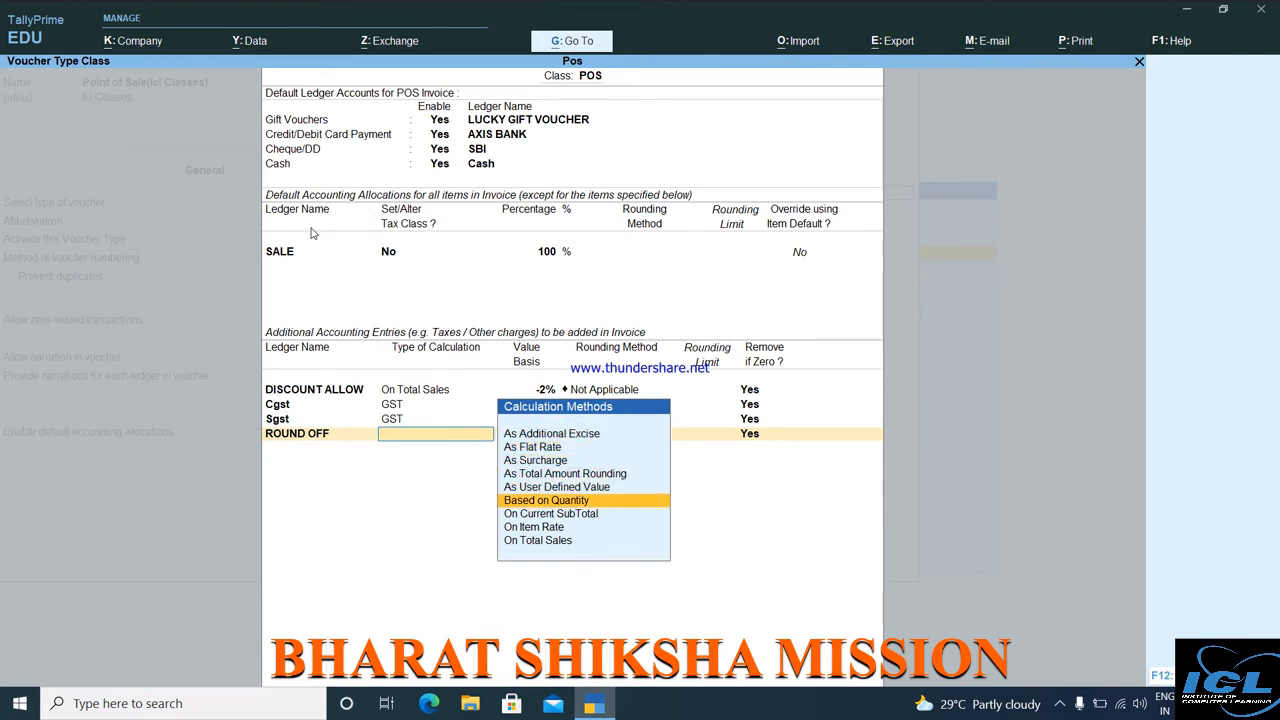
{"action": "key", "text": "Down"}
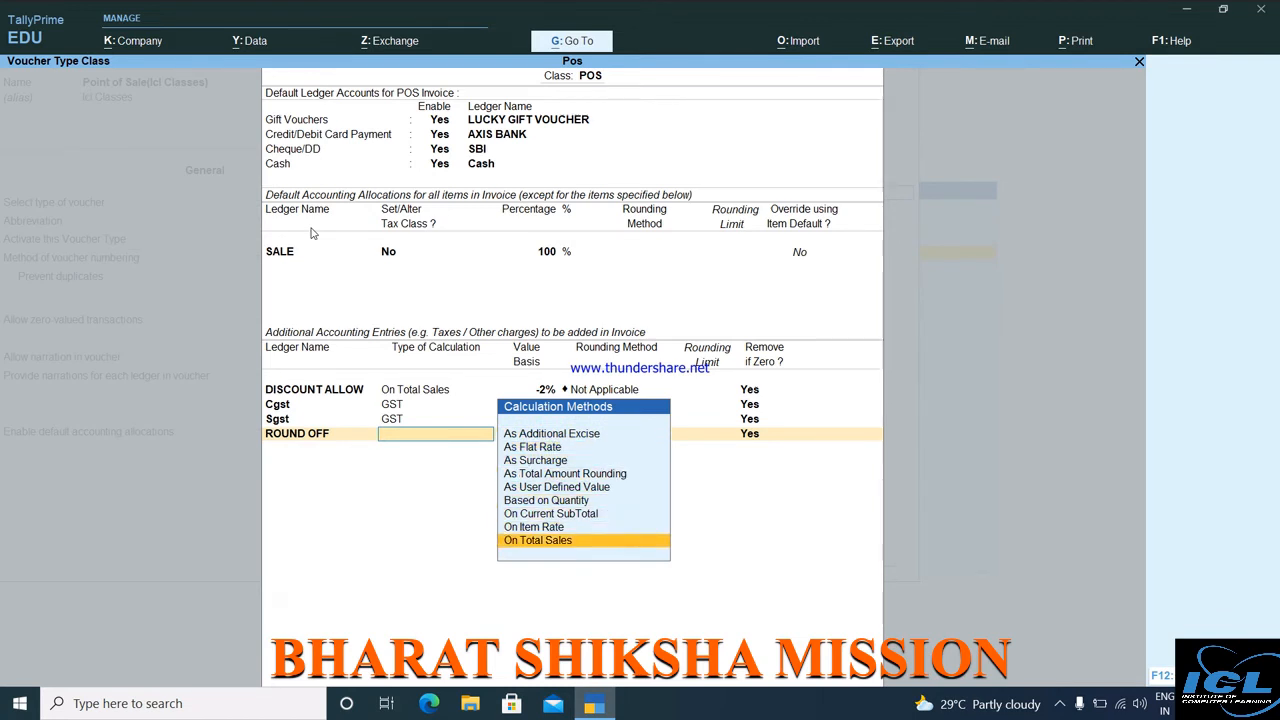
{"action": "key", "text": "Return"}
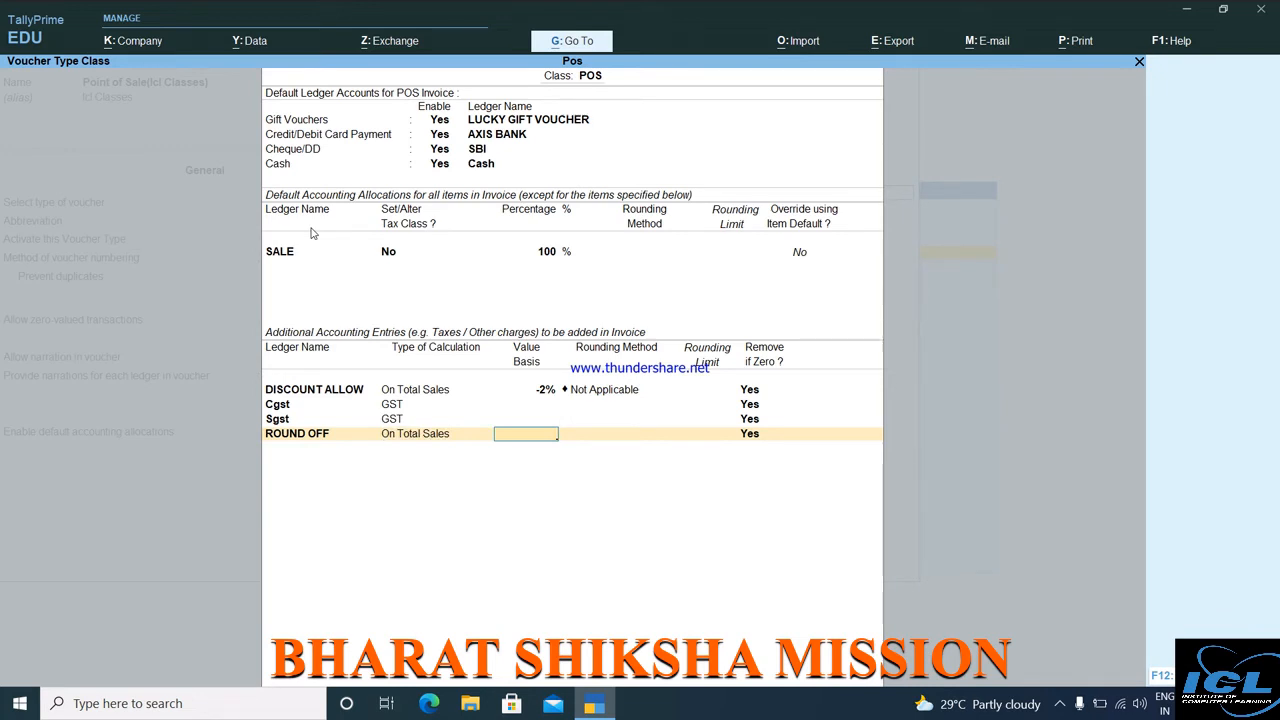
{"action": "type", "text": "1"}
{"action": "key", "text": "Return"}
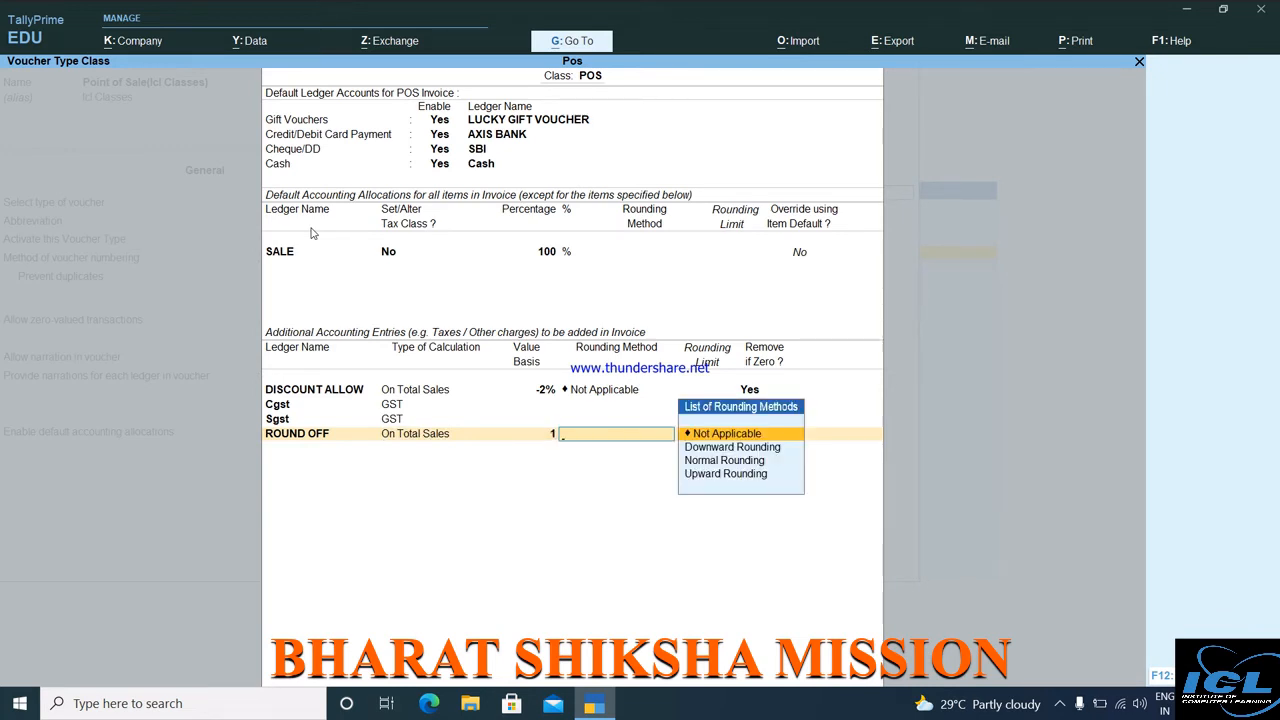
{"action": "key", "text": "Down"}
{"action": "key", "text": "Down"}
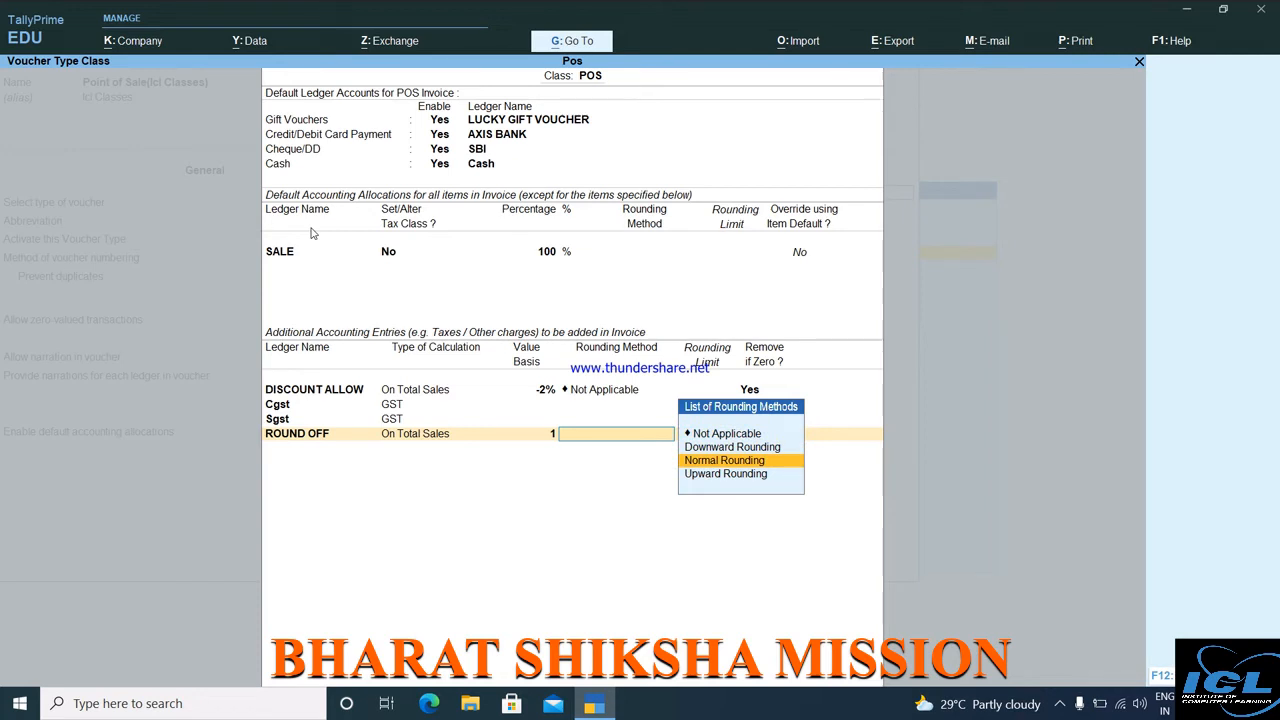
{"action": "key", "text": "Return"}
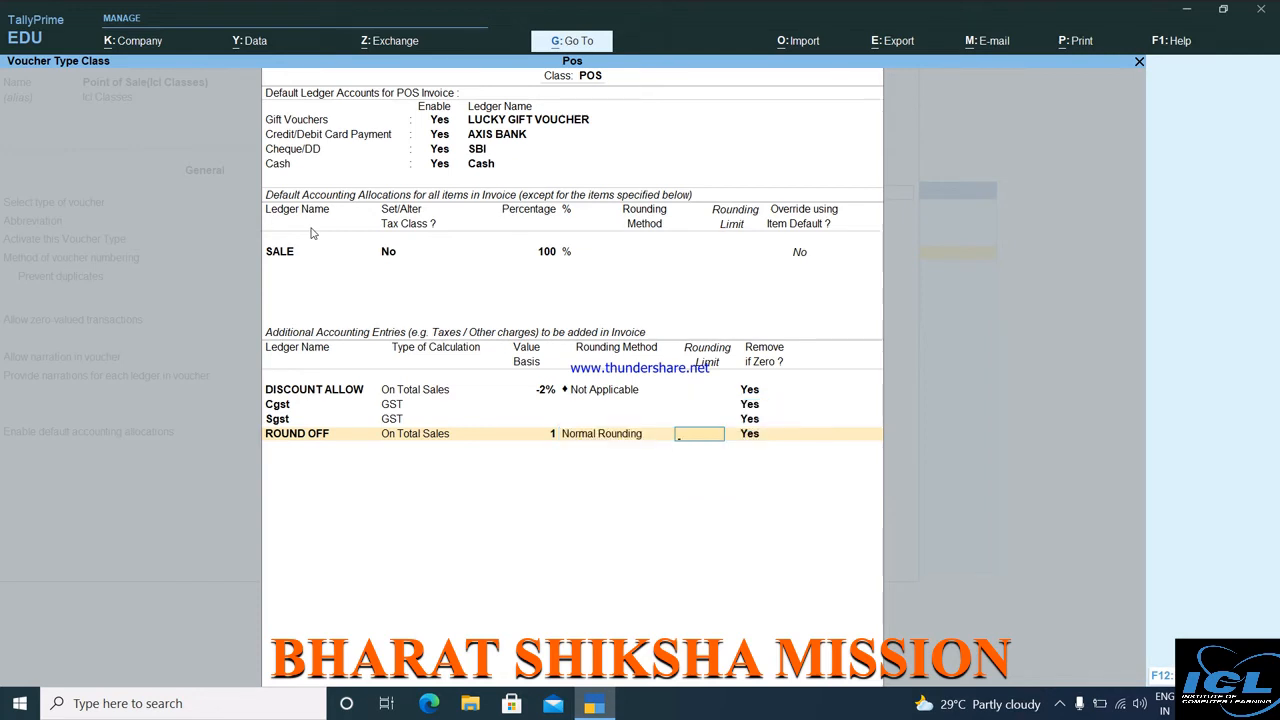
{"action": "type", "text": "1"}
{"action": "key", "text": "Return"}
{"action": "key", "text": "Return"}
{"action": "key", "text": "Return"}
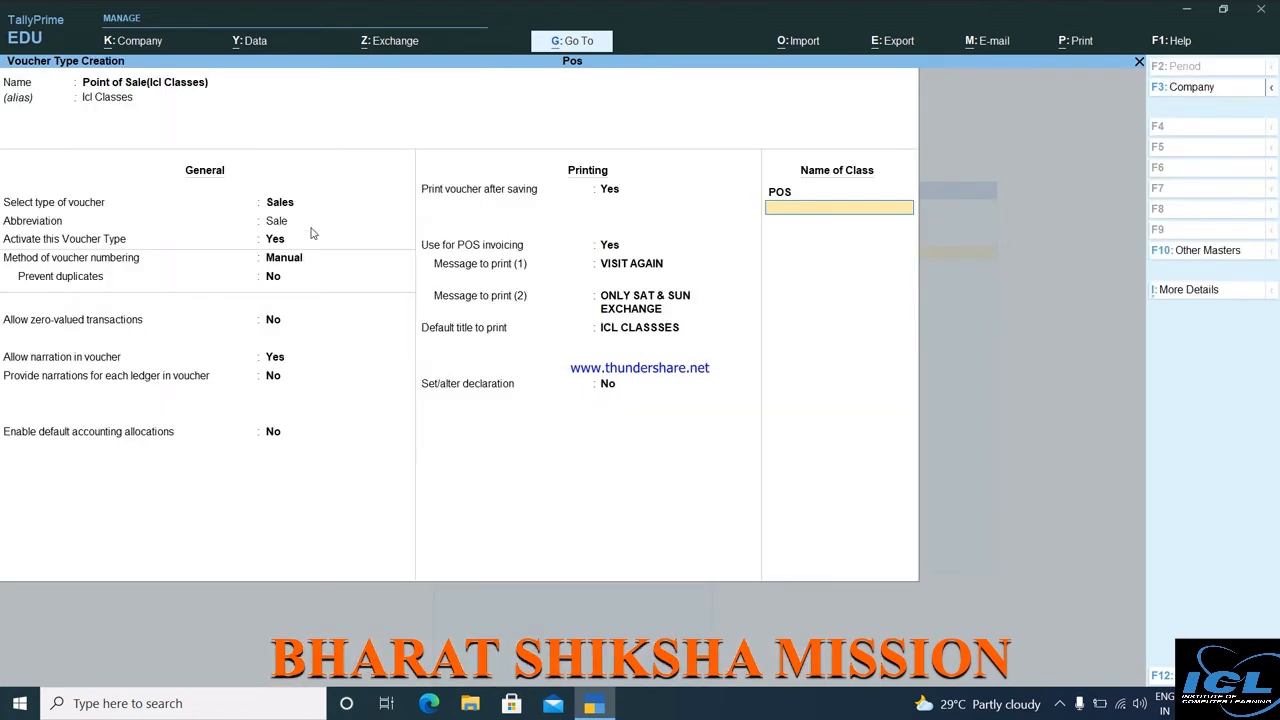
Save the Point of Sale voucher type and return to the Gateway.
{"action": "key", "text": "Return"}
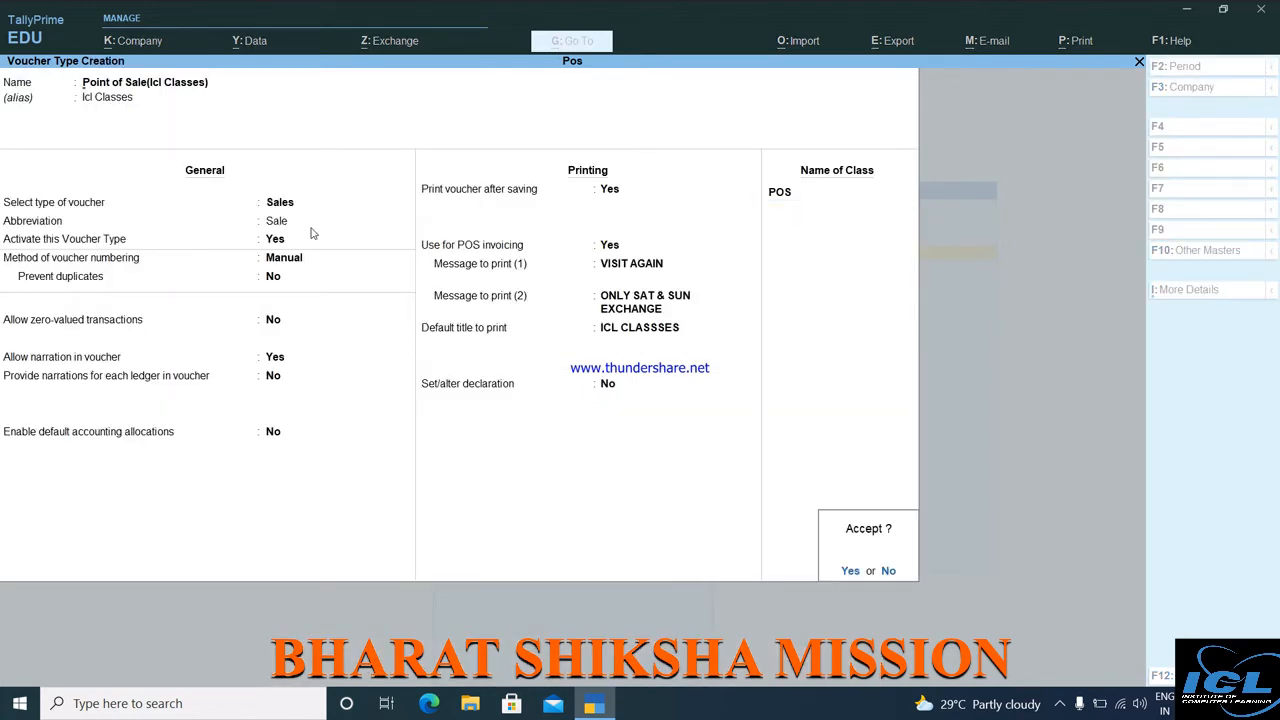
{"action": "key", "text": "Return"}
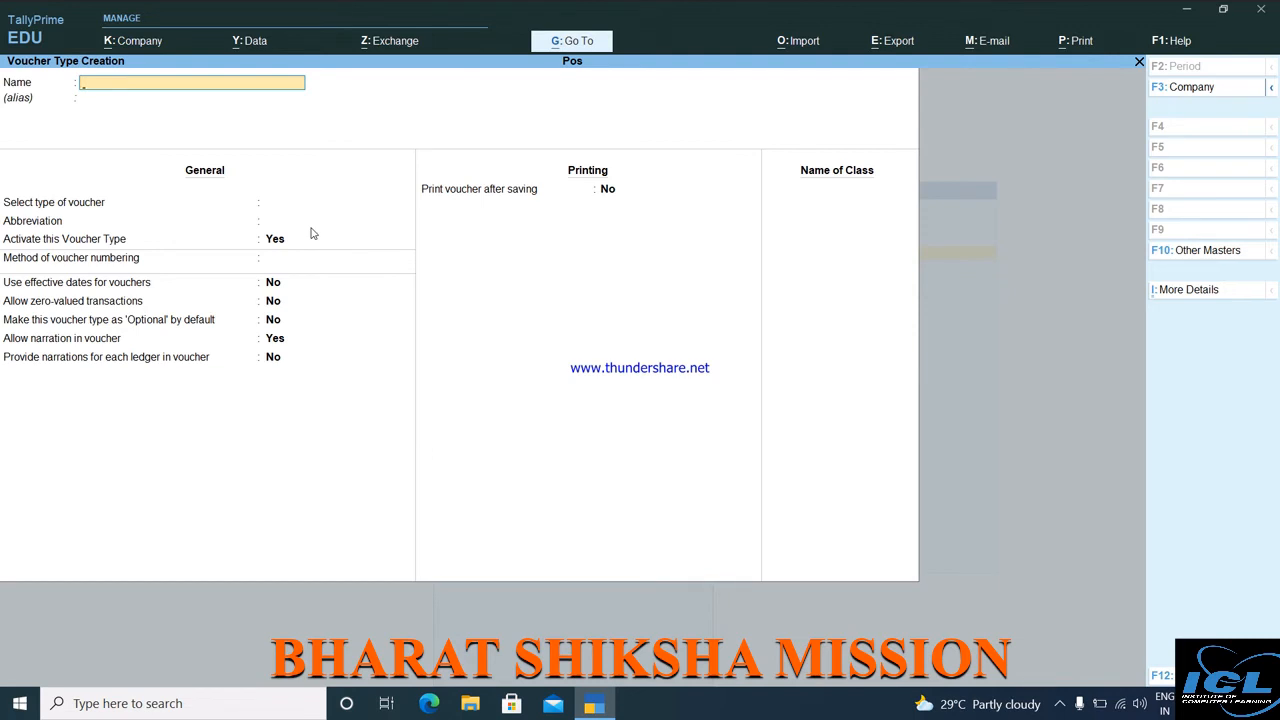
{"action": "key", "text": "Escape"}
{"action": "key", "text": "Return"}
{"action": "key", "text": "Escape"}
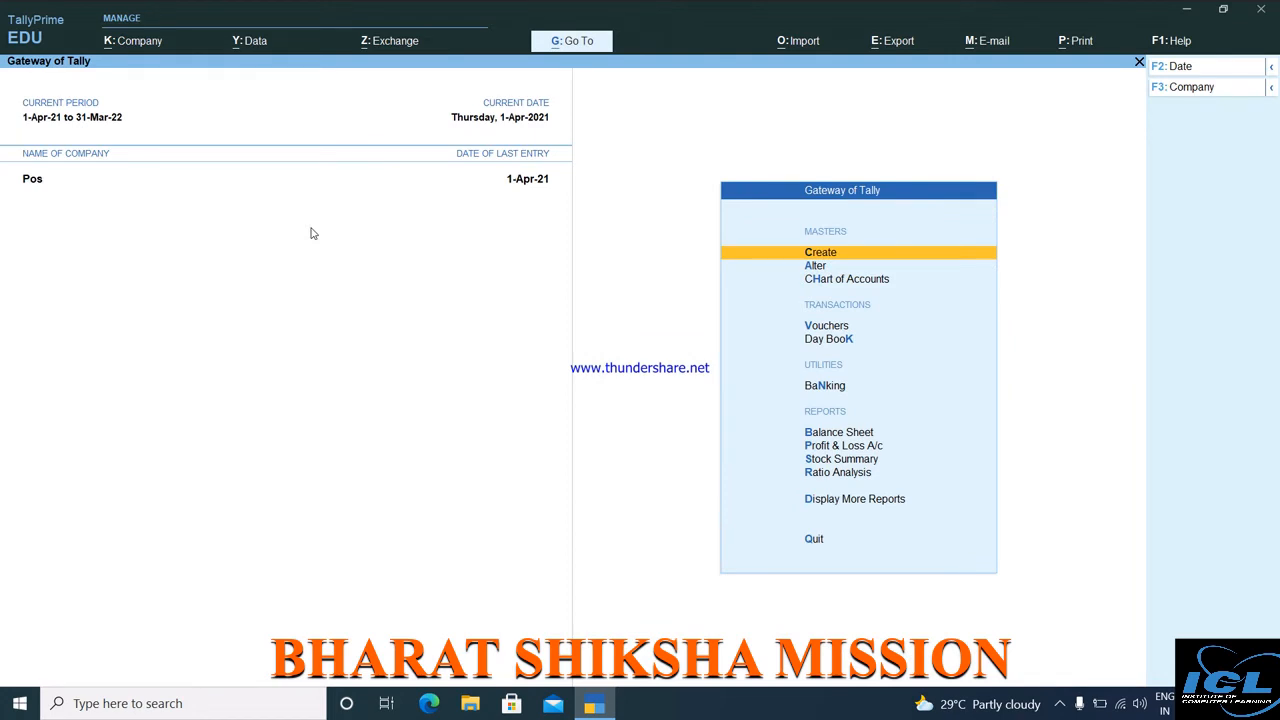
Open voucher entry, switch to the Point of Sale(Icl Classes) voucher type with F8, and choose the POS class.
{"action": "key", "text": "Down"}
{"action": "key", "text": "Down"}
{"action": "key", "text": "Down"}
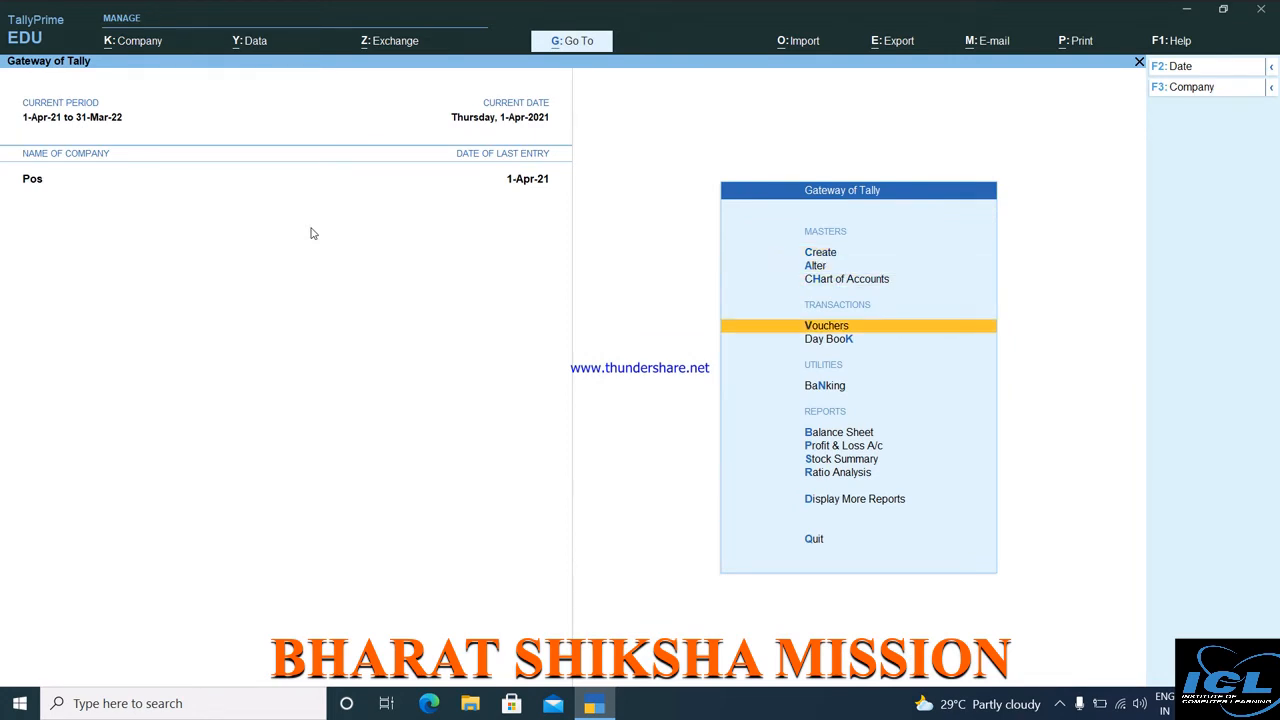
{"action": "key", "text": "Return"}
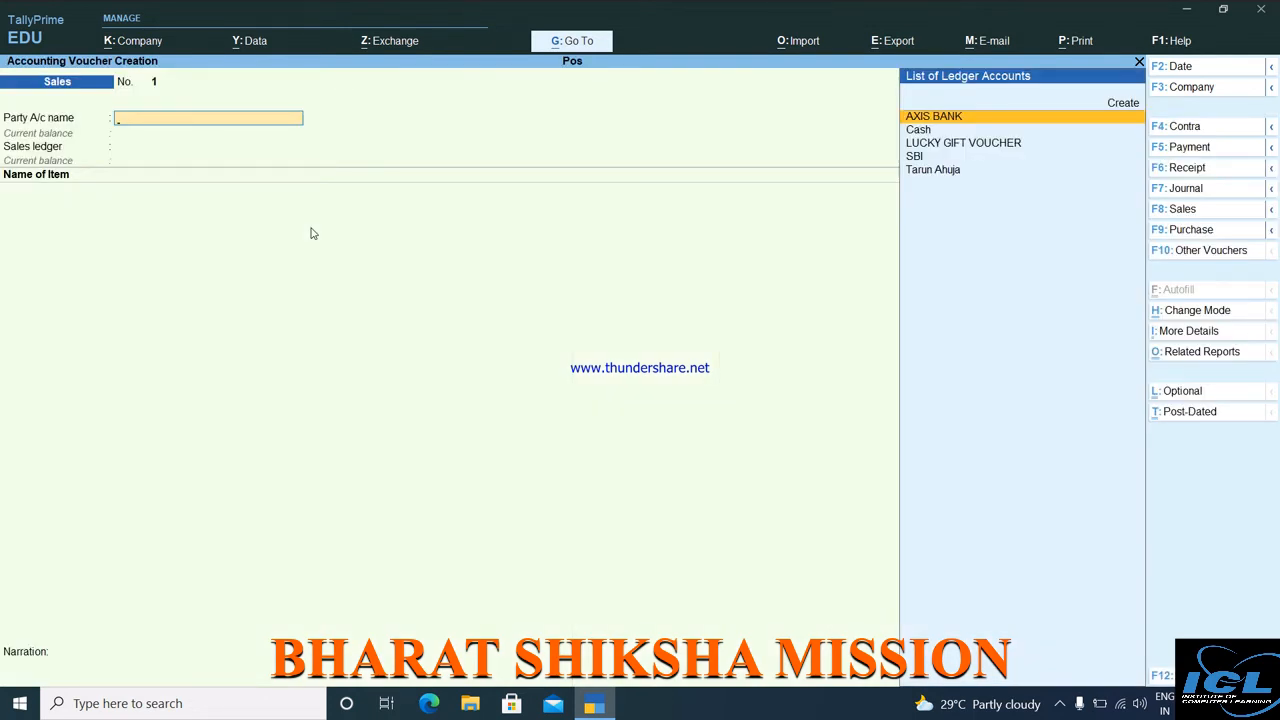
{"action": "key", "text": "F8"}
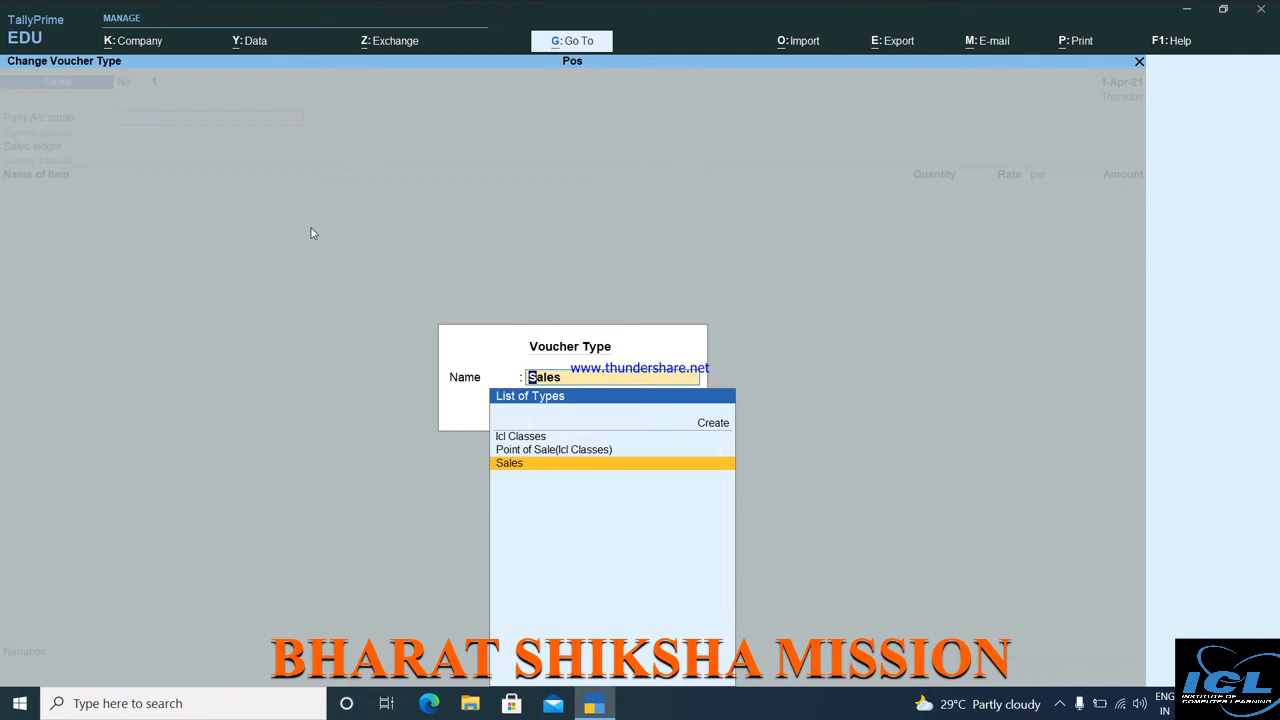
{"action": "key", "text": "Up"}
{"action": "key", "text": "Up"}
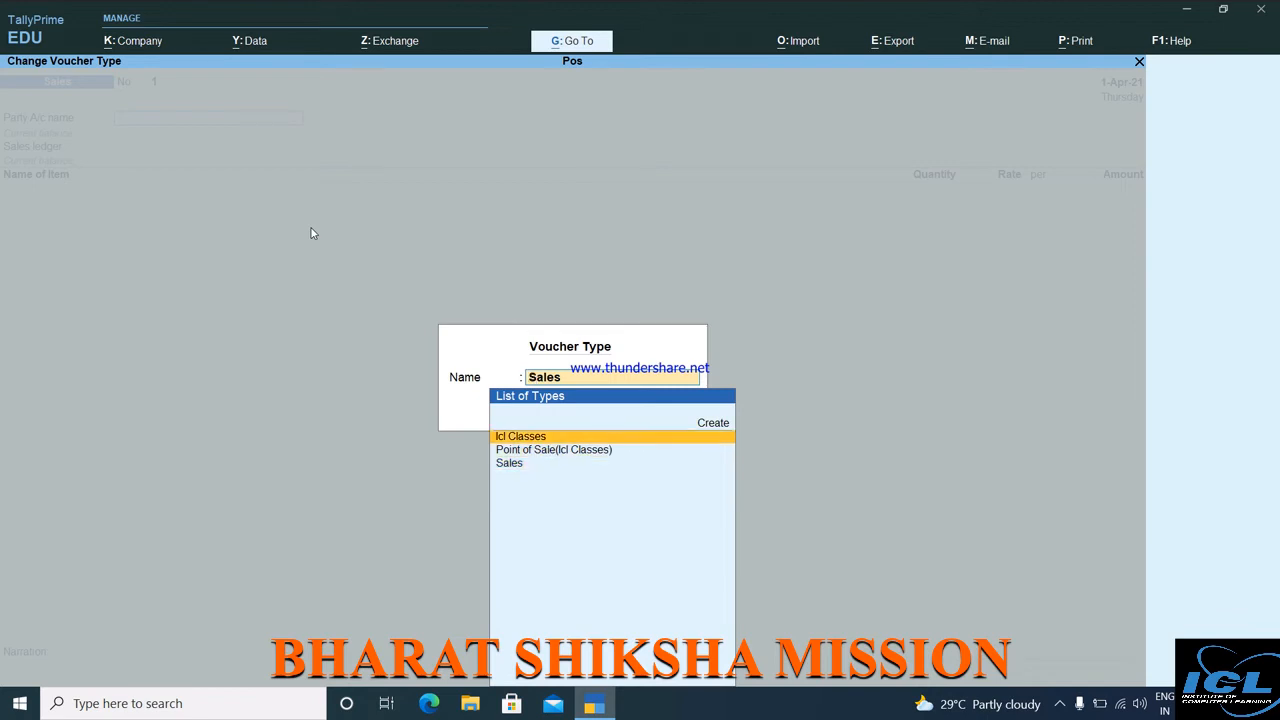
{"action": "key", "text": "Down"}
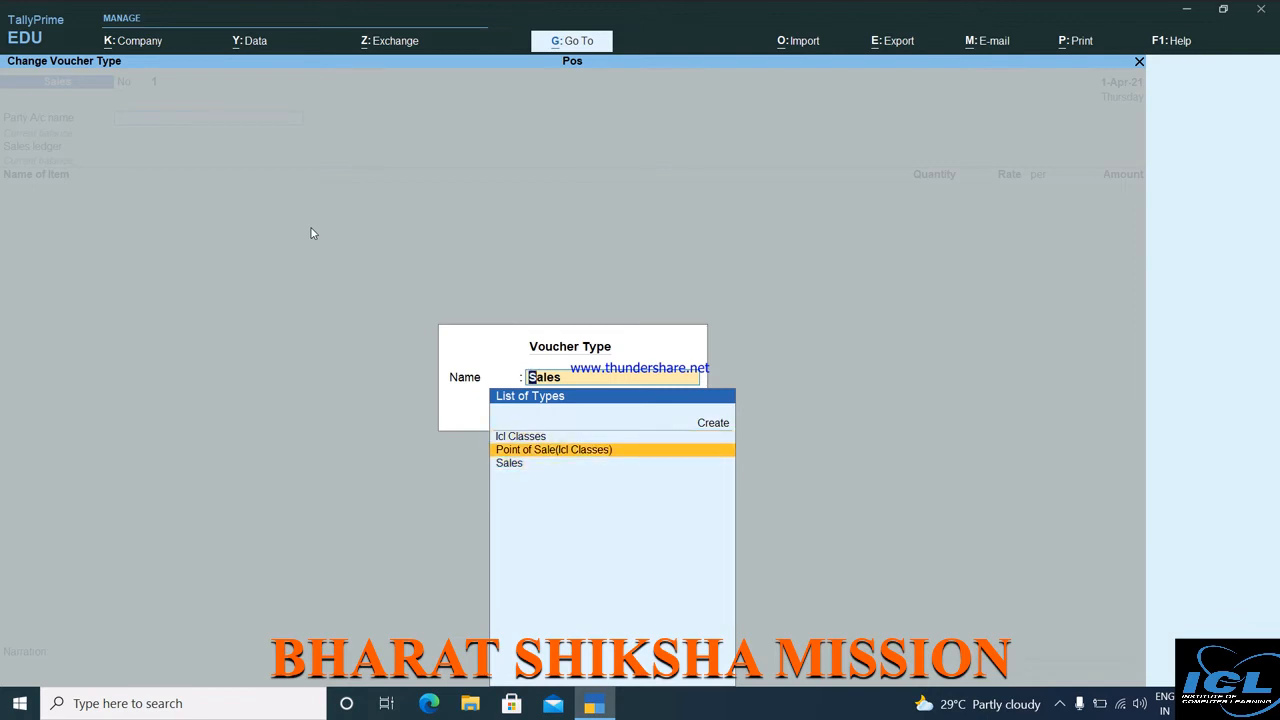
{"action": "key", "text": "Return"}
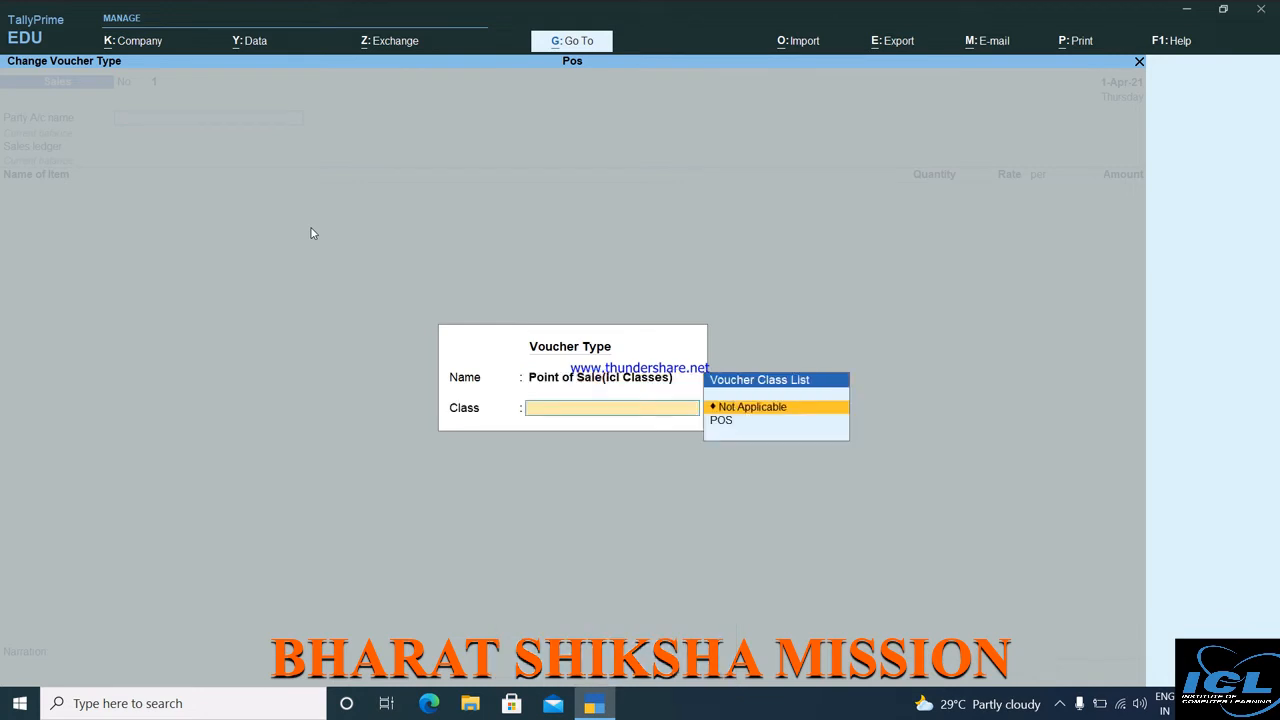
{"action": "key", "text": "Down"}
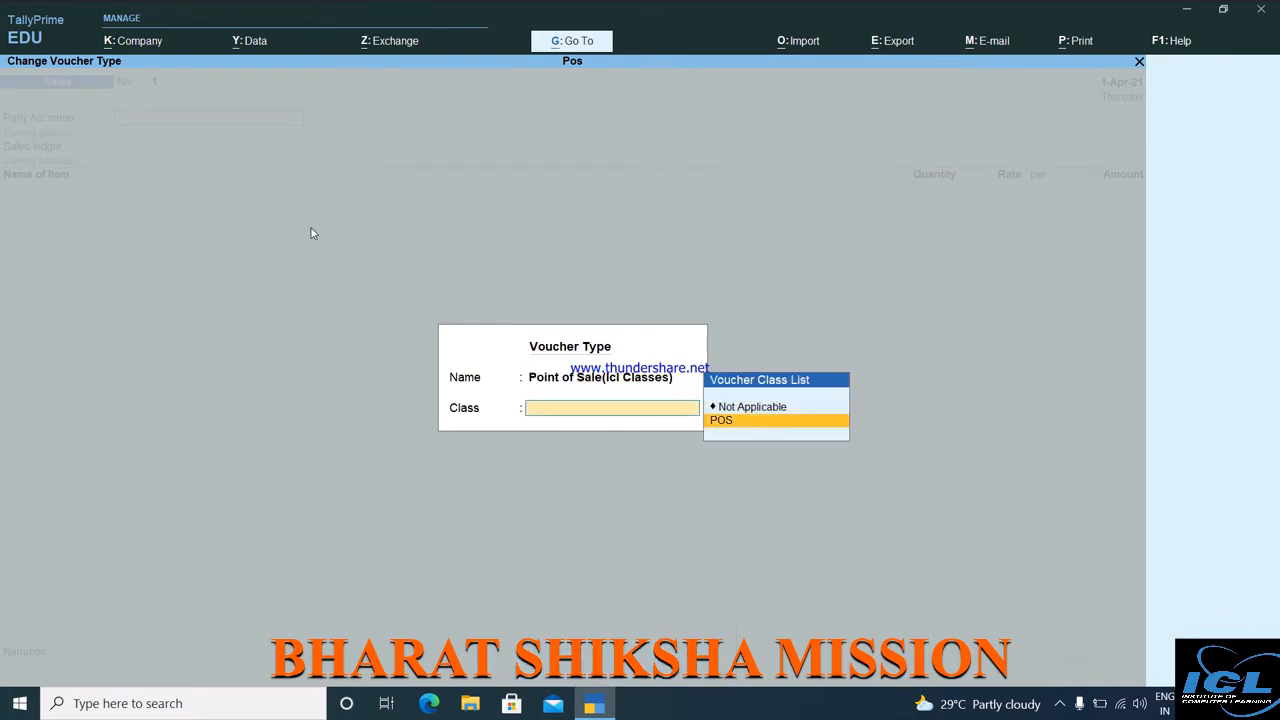
{"action": "key", "text": "Return"}
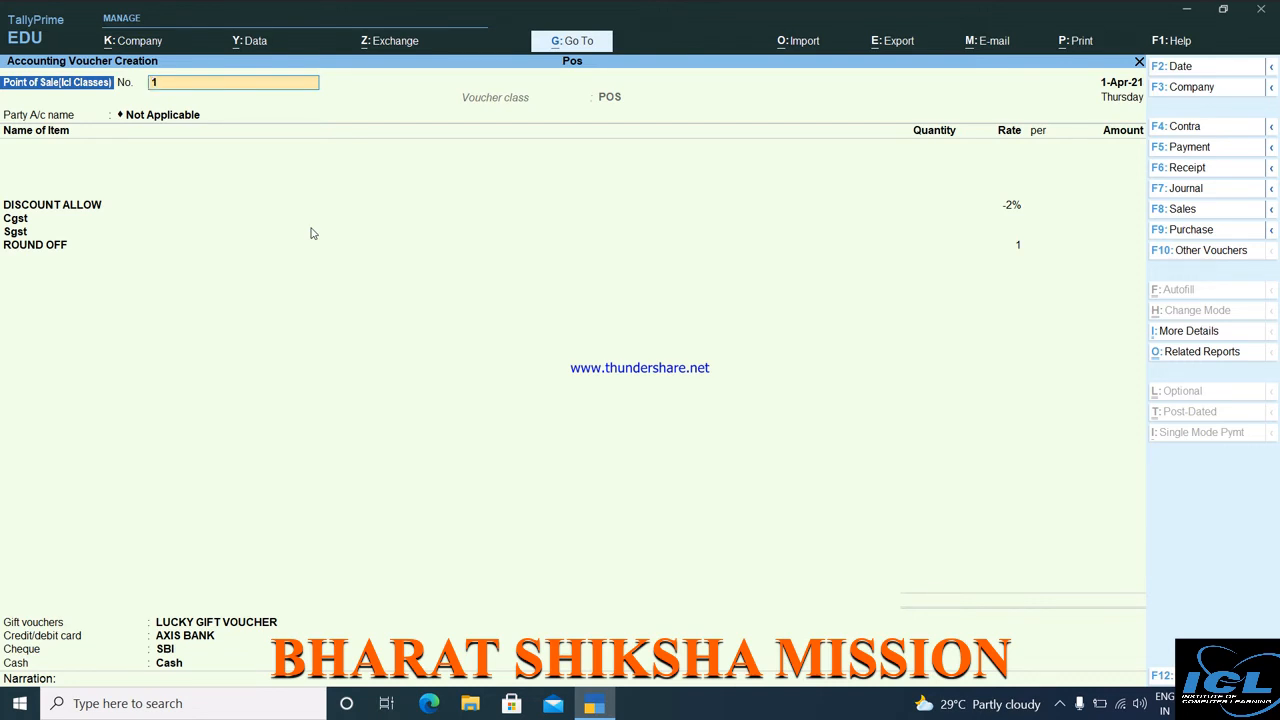
Number the bill SALE/ICLCLASSES/001 and leave the party account as Not Applicable.
{"action": "type", "text": "SALE/ICLCLASSES/001"}
{"action": "key", "text": "Return"}
{"action": "key", "text": "Return"}
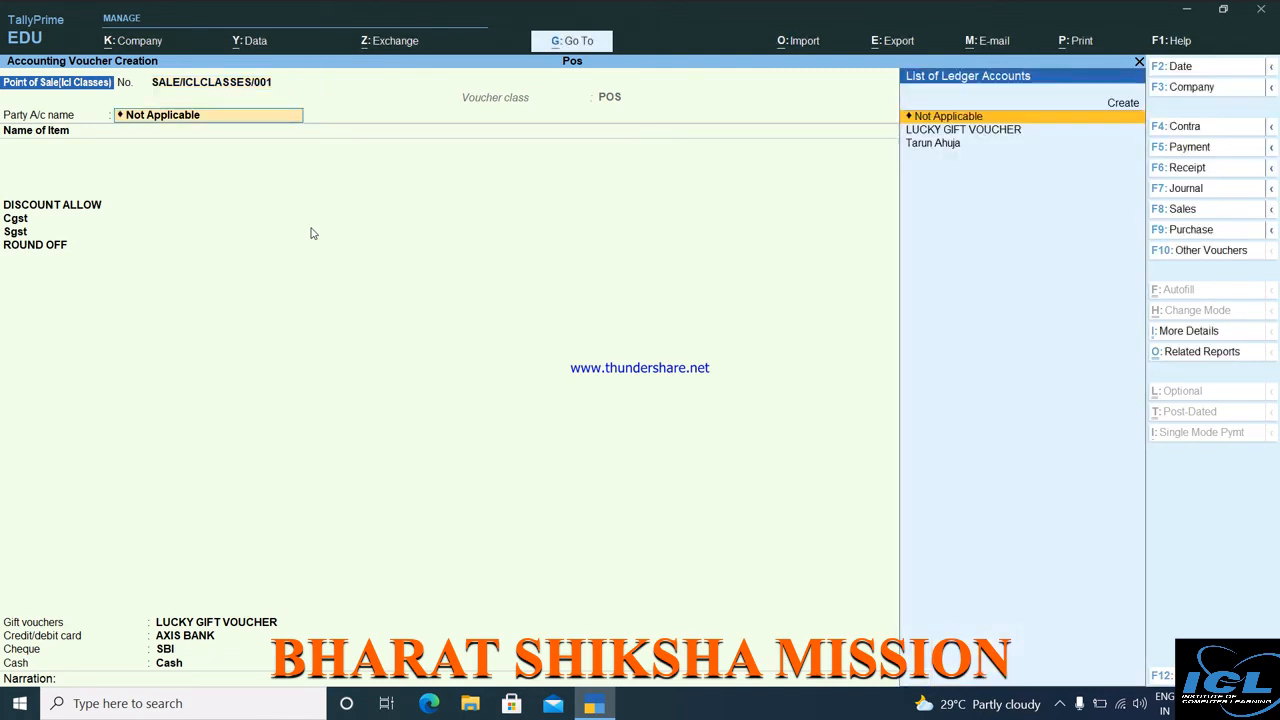
{"action": "key", "text": "Return"}
{"action": "key", "text": "Return"}
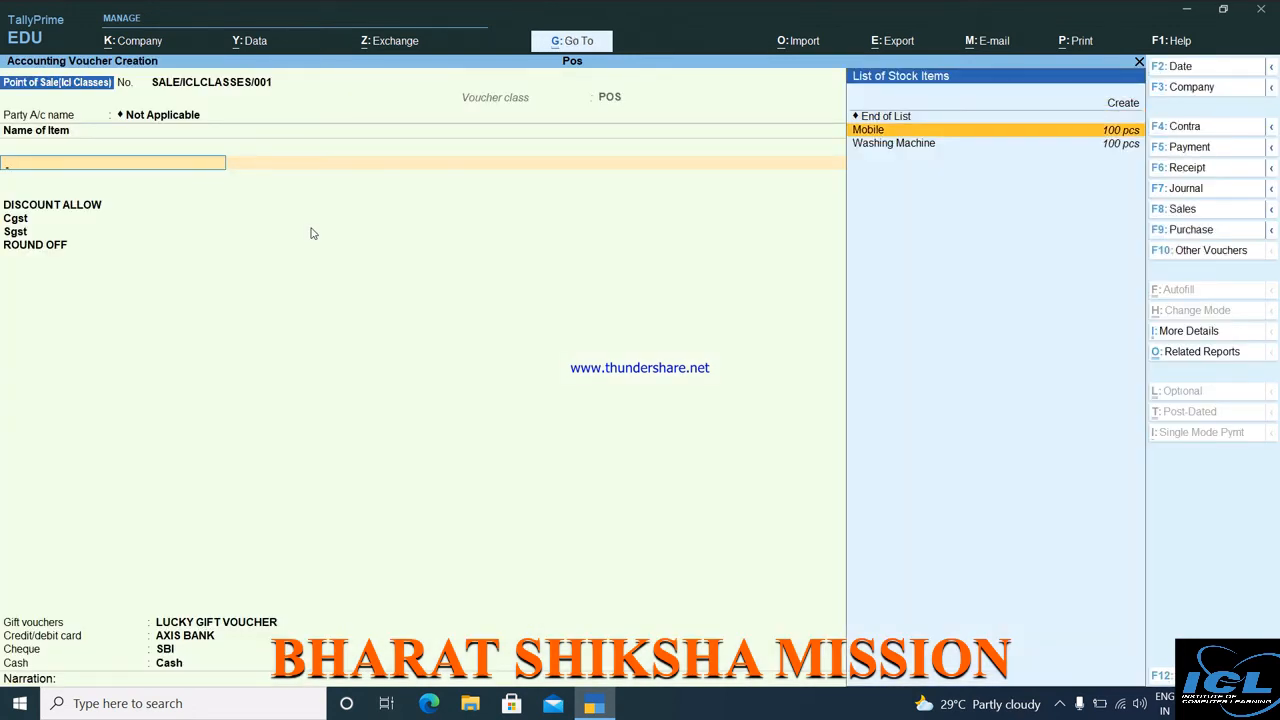
Bill 5 pcs of Mobile at a 62,000 rate, bringing the total to 3,62,700.
{"action": "key", "text": "Return"}
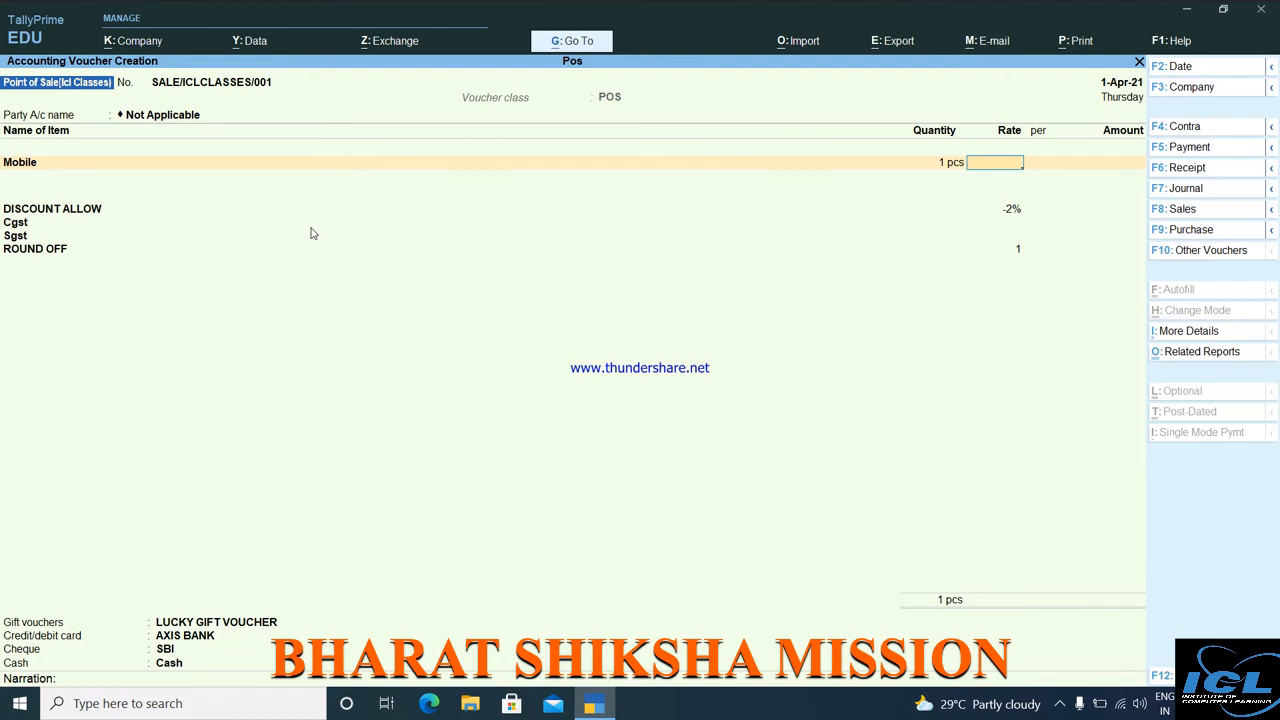
{"action": "key", "text": "BackSpace"}
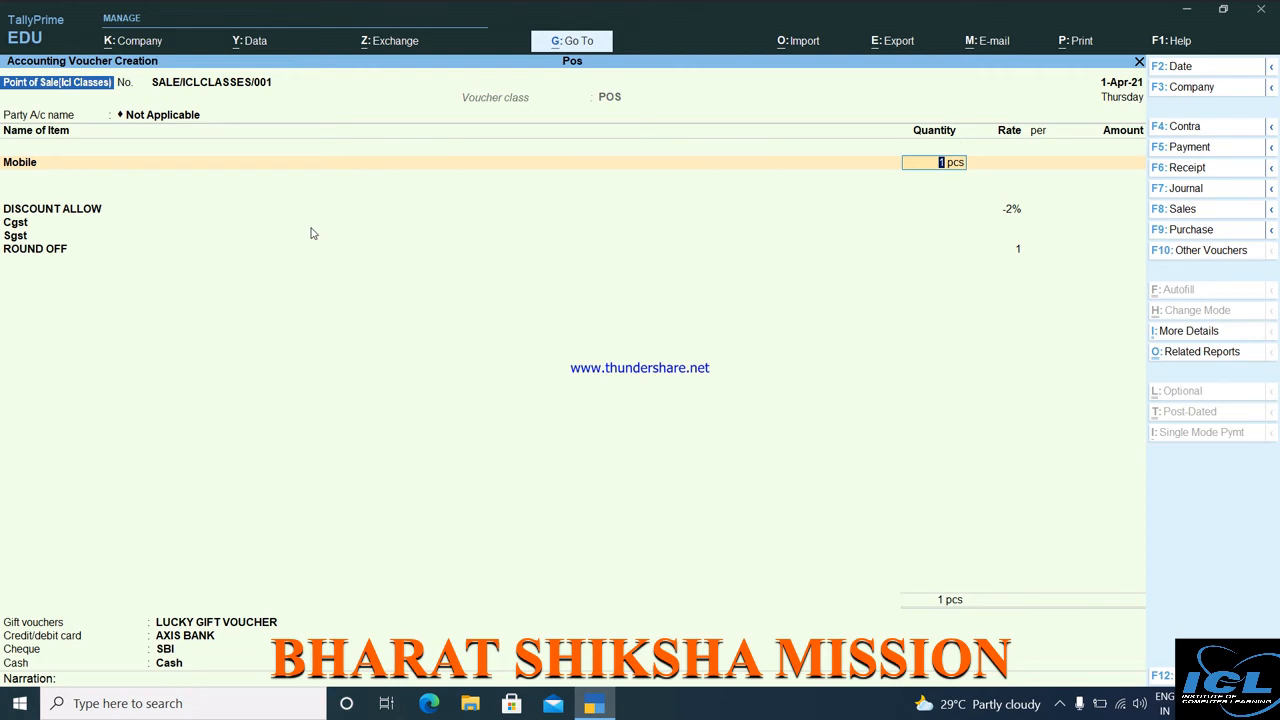
{"action": "type", "text": "5"}
{"action": "key", "text": "Return"}
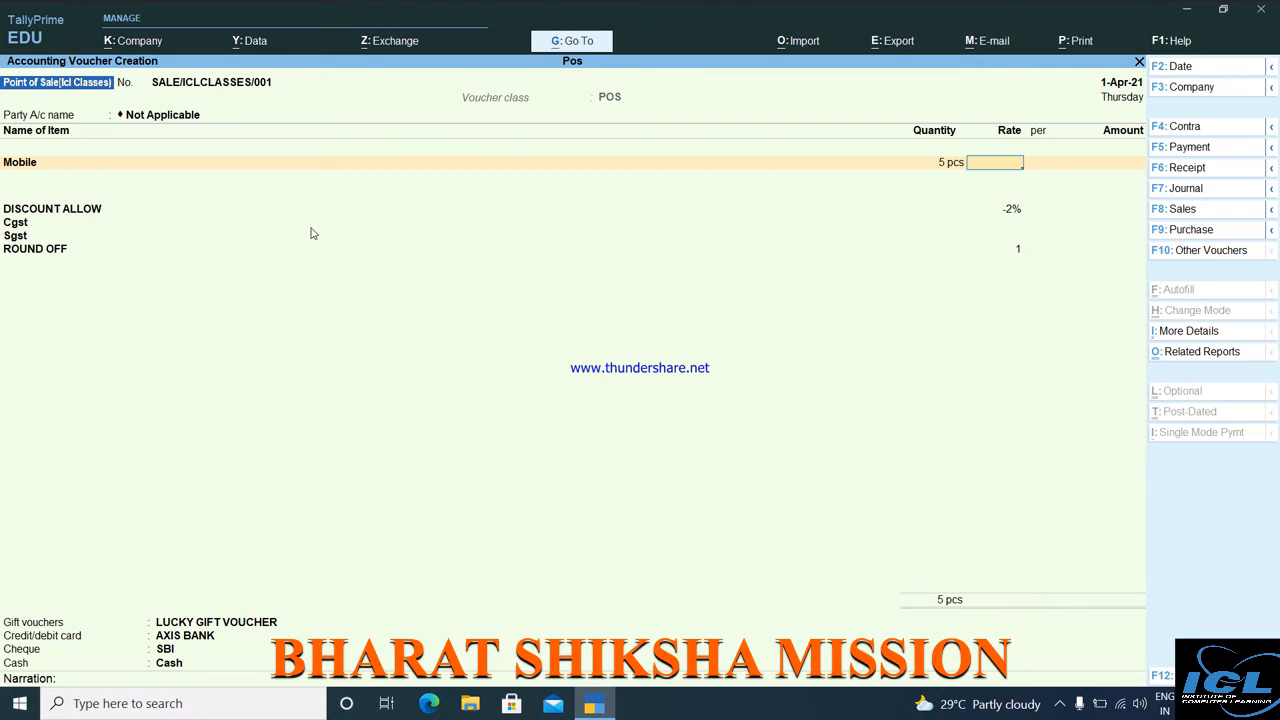
{"action": "type", "text": "62000"}
{"action": "key", "text": "Return"}
{"action": "key", "text": "Return"}
{"action": "key", "text": "Return"}
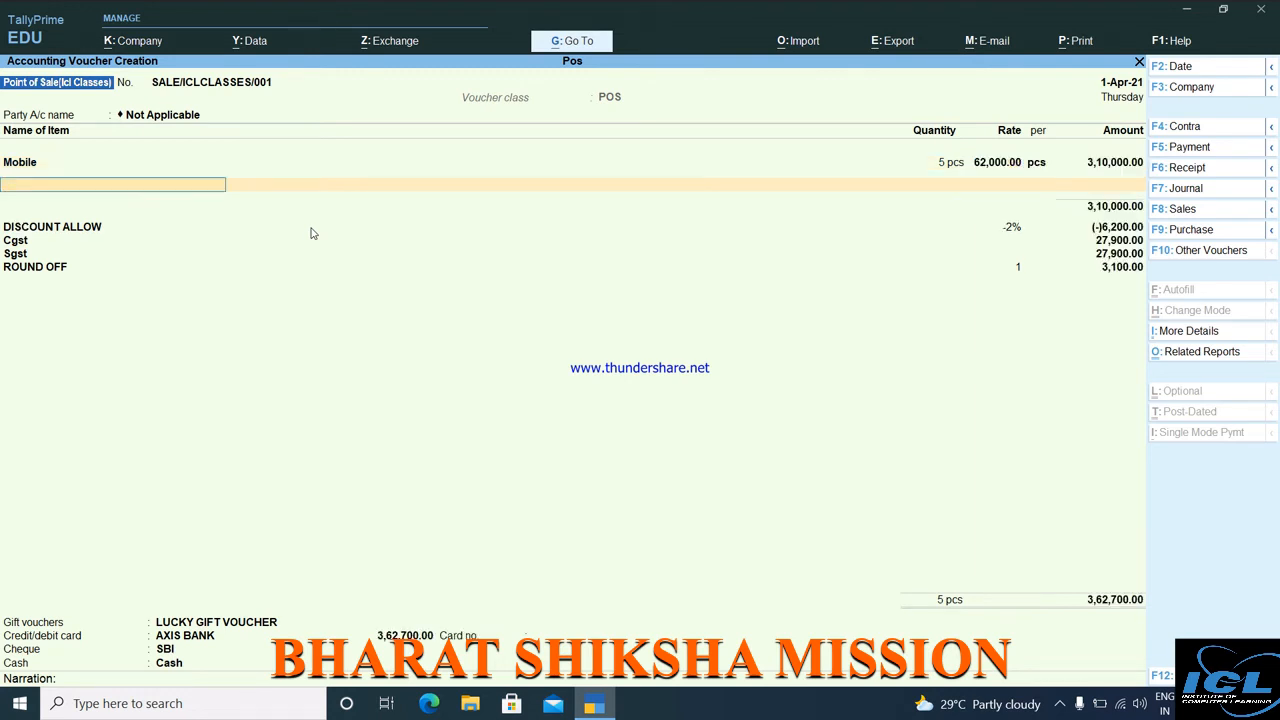
{"action": "key", "text": "Down"}
{"action": "key", "text": "Down"}
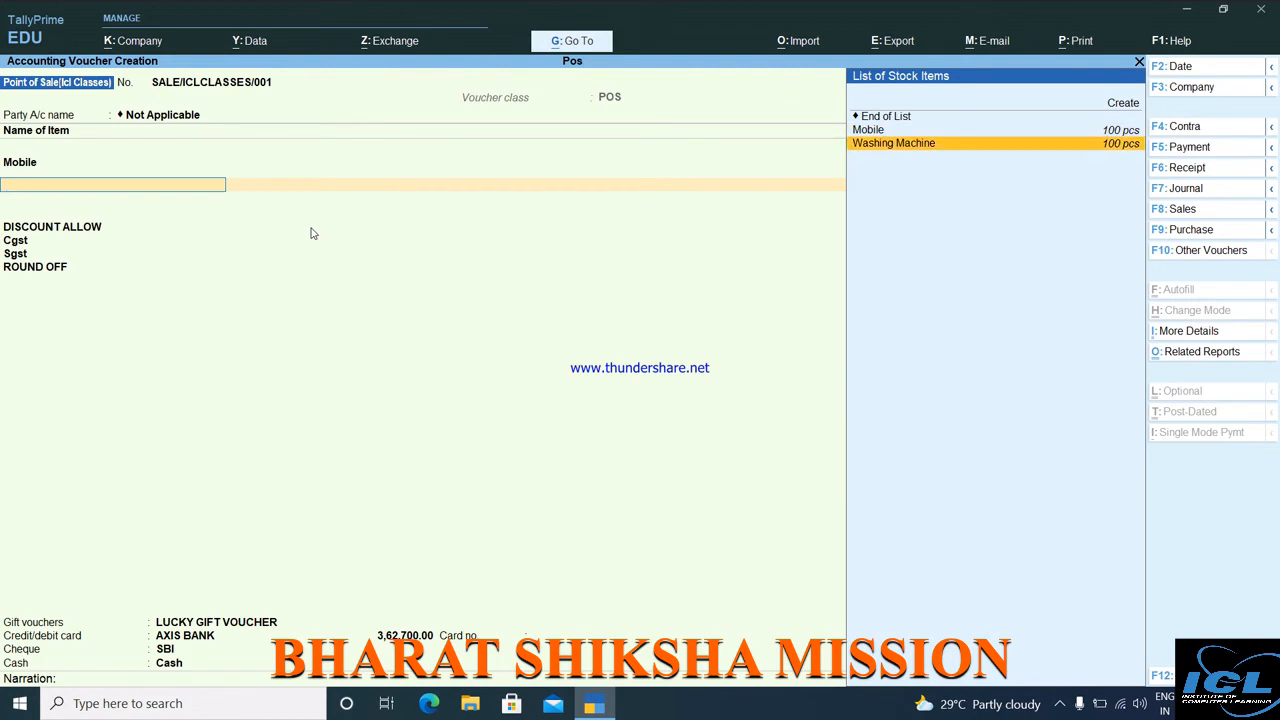
Add Washing Machine, 5 pcs at 1,125.60, and close the item list at 3,69,847.28.
{"action": "key", "text": "Return"}
{"action": "type", "text": "1 pcs"}
{"action": "key", "text": "Return"}
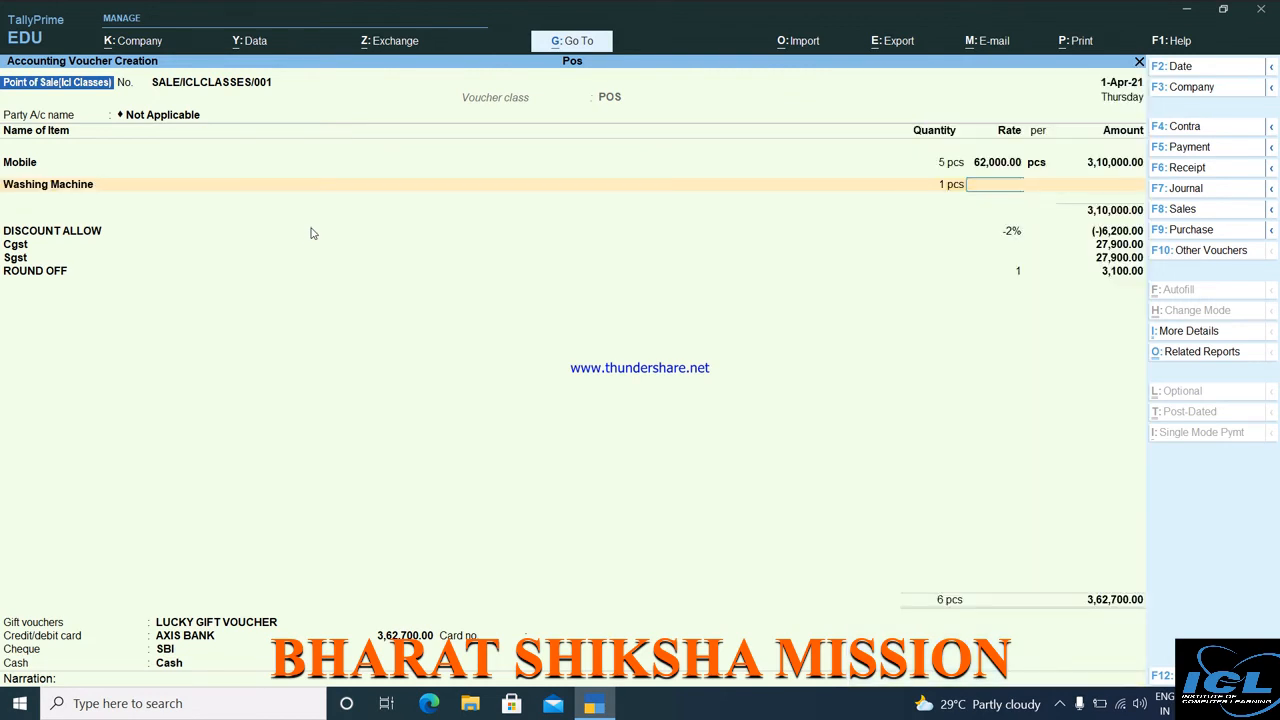
{"action": "key", "text": "BackSpace"}
{"action": "type", "text": "5"}
{"action": "key", "text": "Return"}
{"action": "type", "text": "1125.60"}
{"action": "key", "text": "Return"}
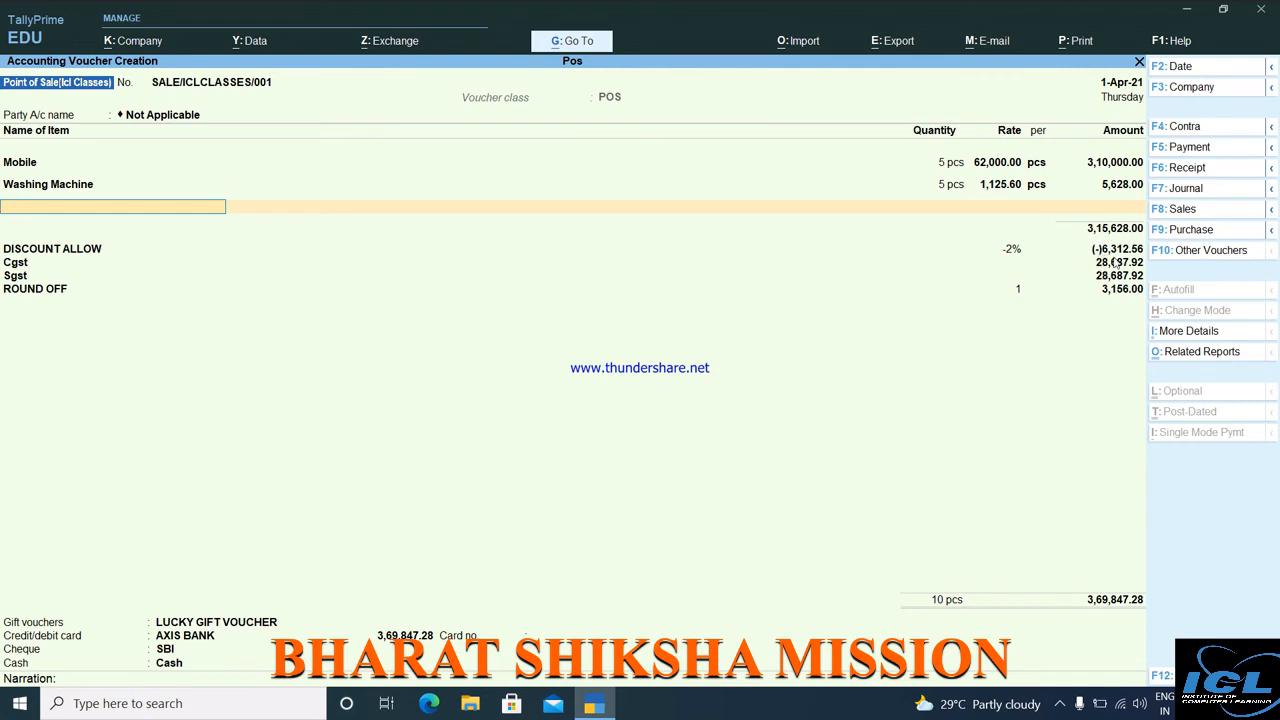
{"action": "key", "text": "Return"}
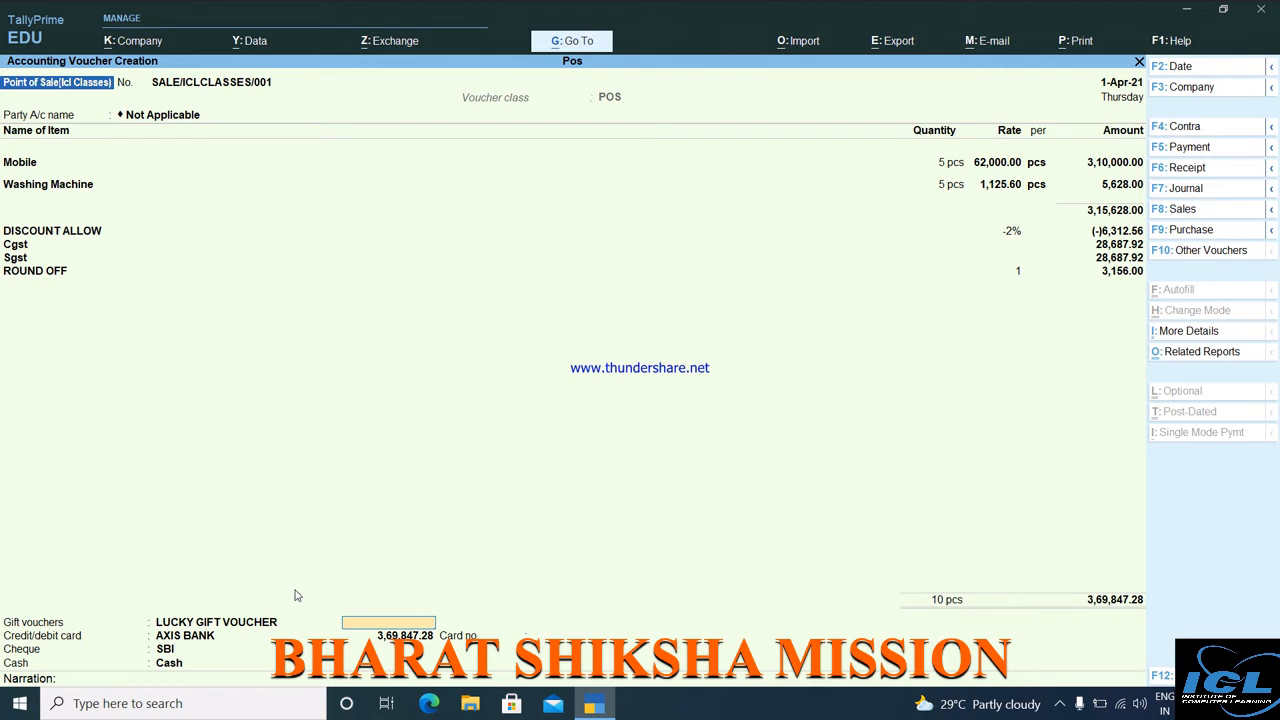
Pay 5,000 by gift voucher and 3,00,000 by credit/debit card, entering the card number.
{"action": "left_click", "coordinate": [1020, 270]}
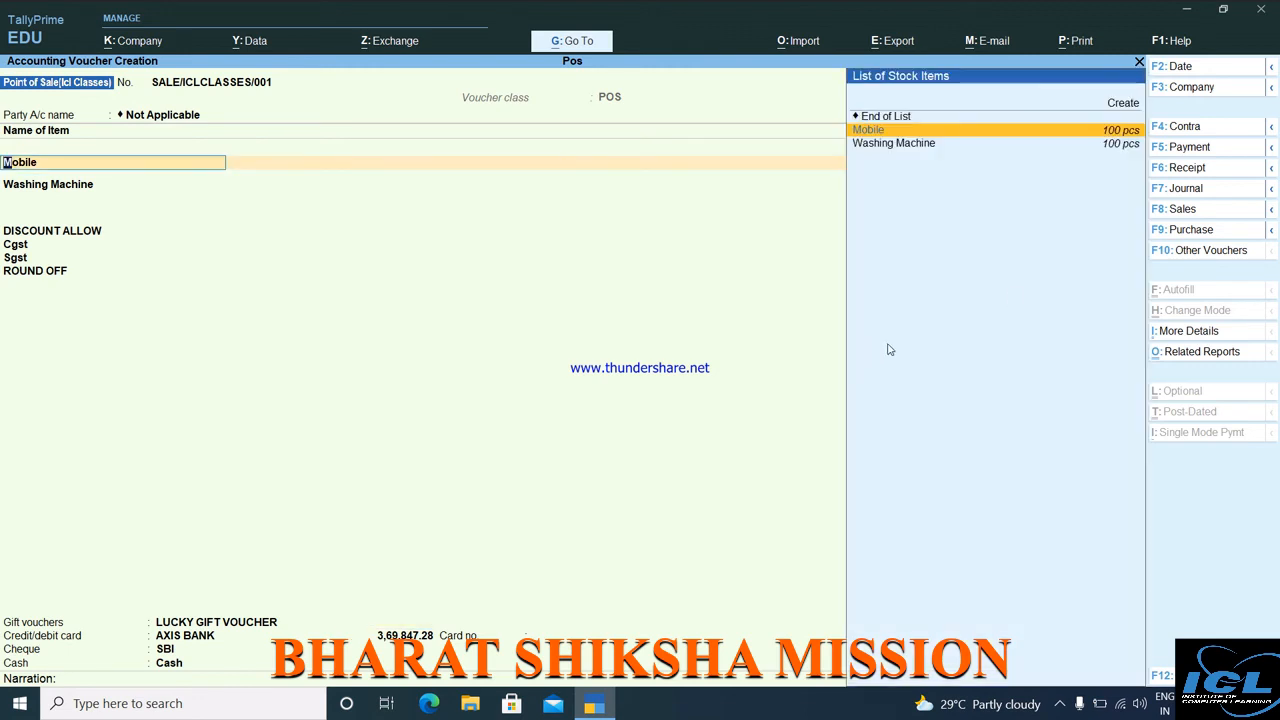
{"action": "key", "text": "Return"}
{"action": "key", "text": "Return"}
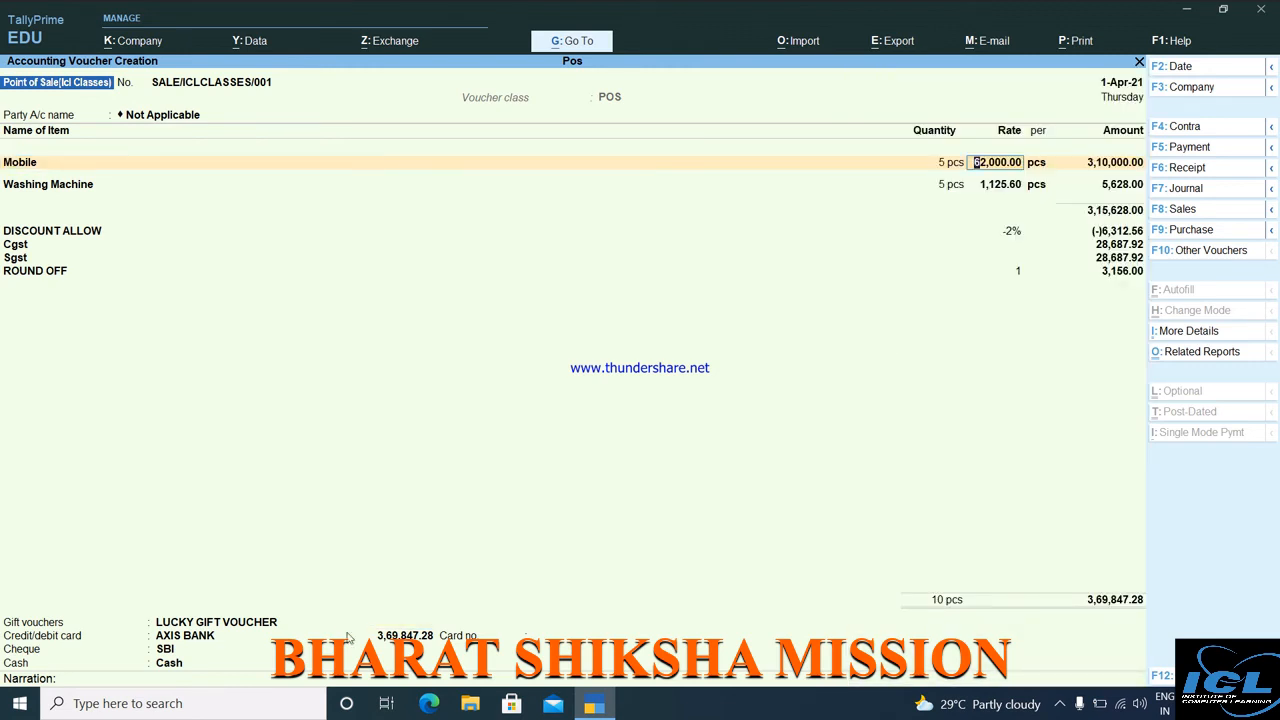
{"action": "left_click", "coordinate": [392, 621]}
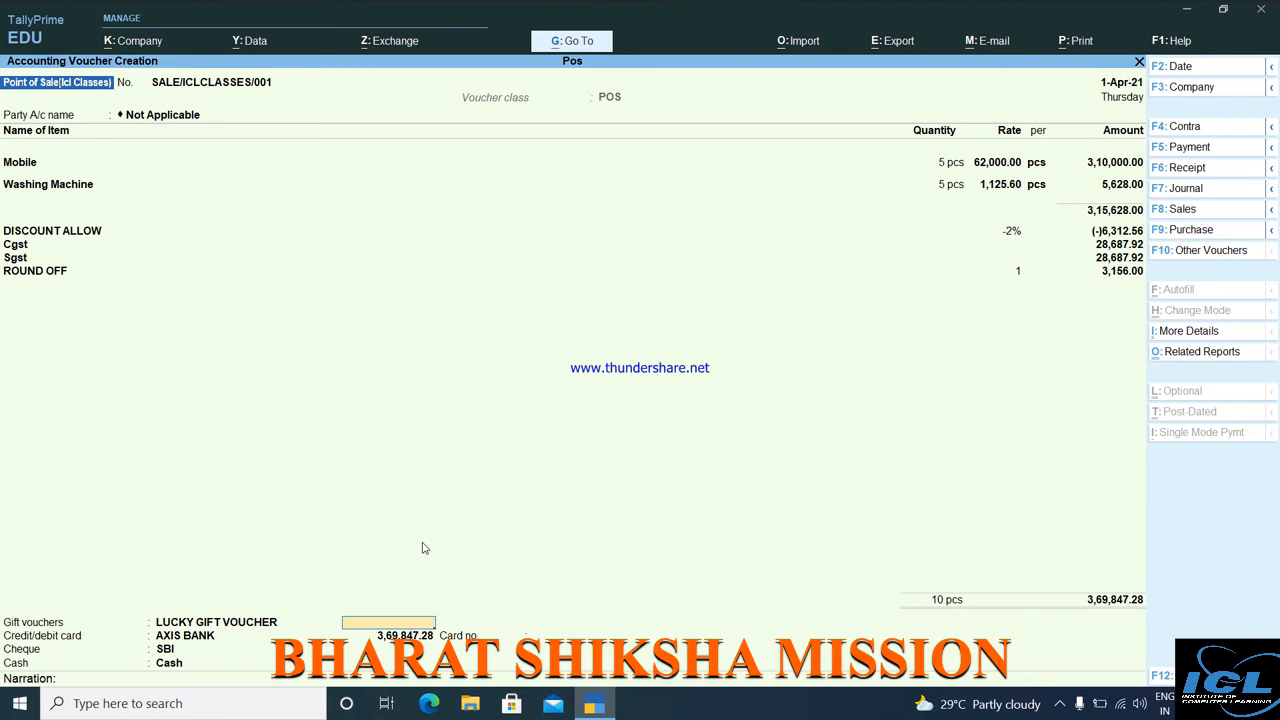
{"action": "key", "text": "Return"}
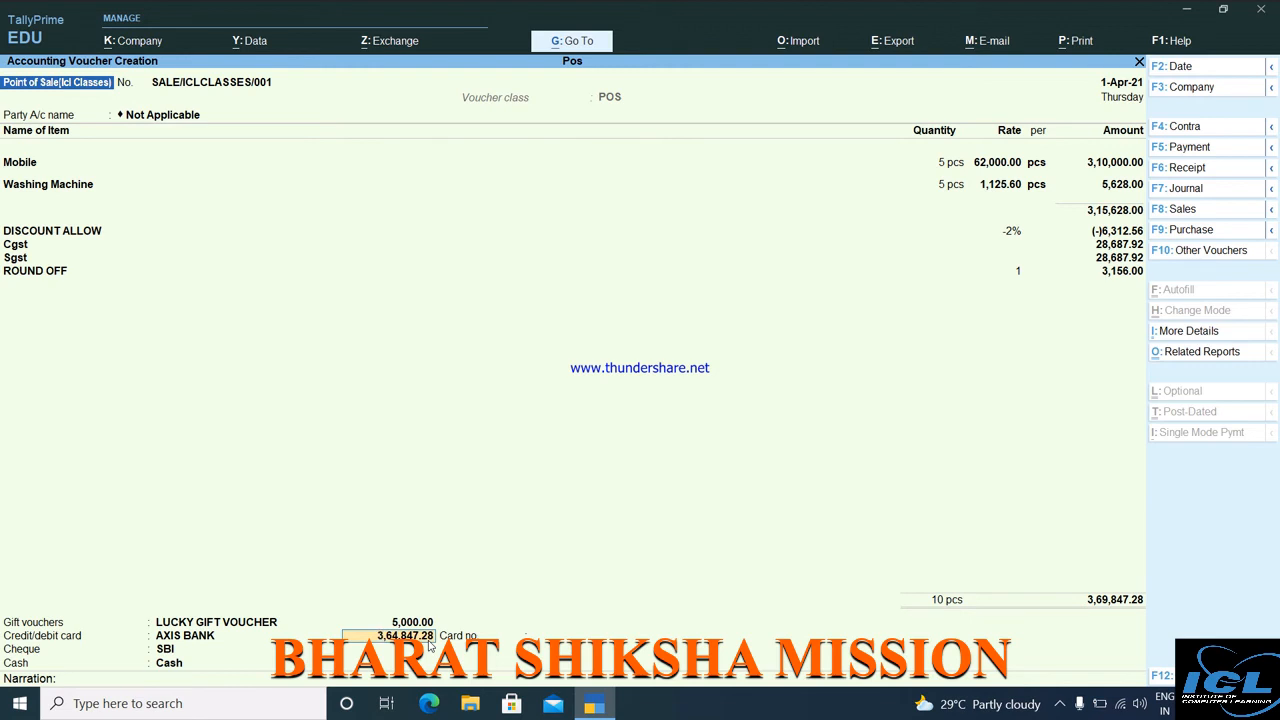
{"action": "key", "text": "Return"}
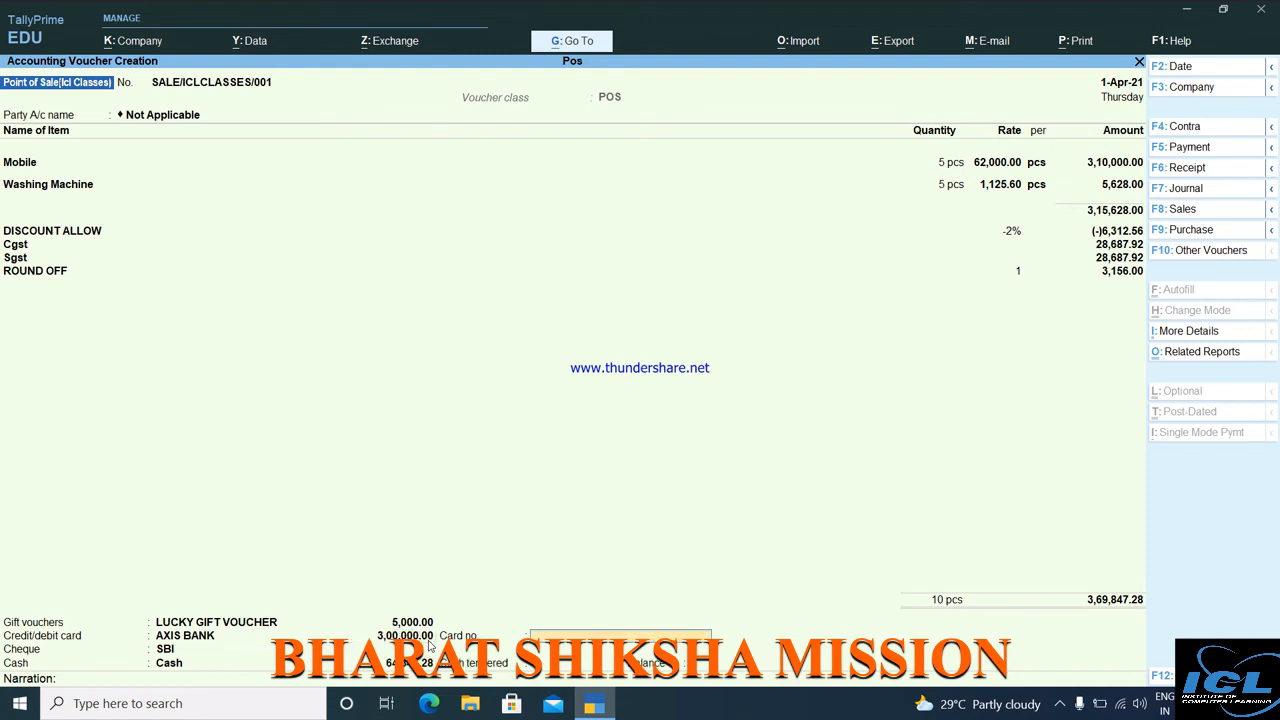
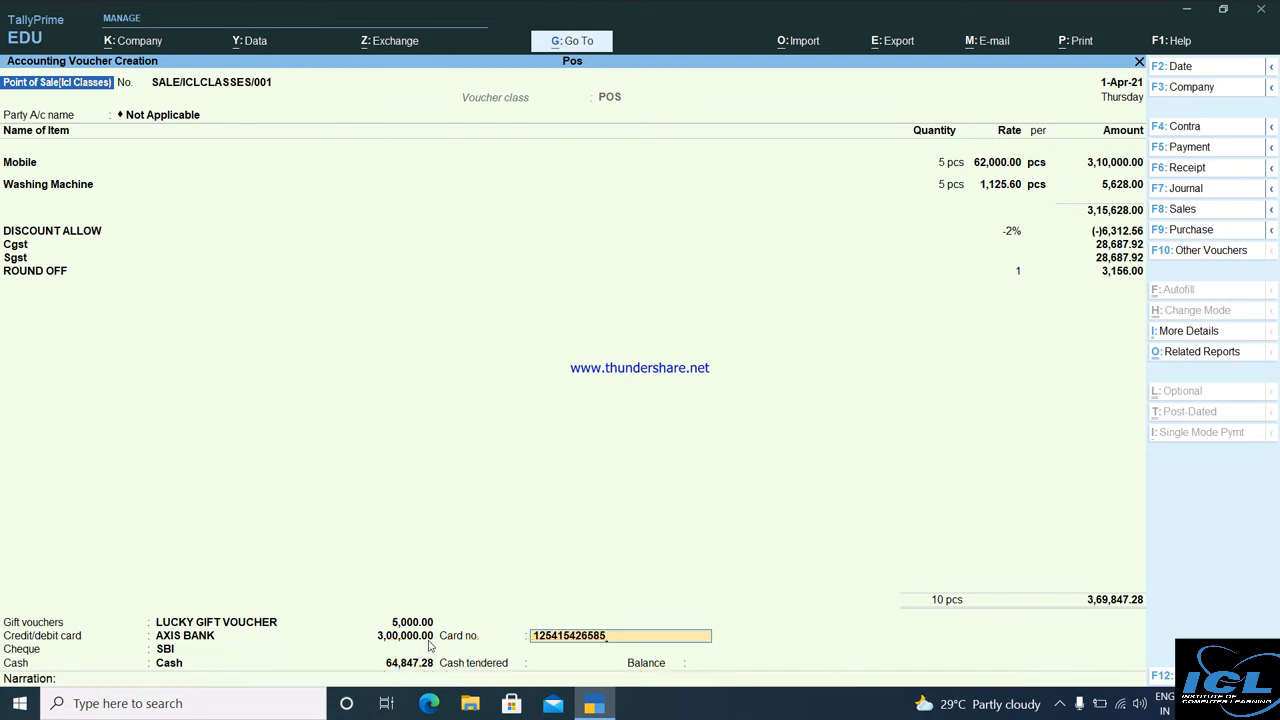
{"action": "key", "text": "Return"}
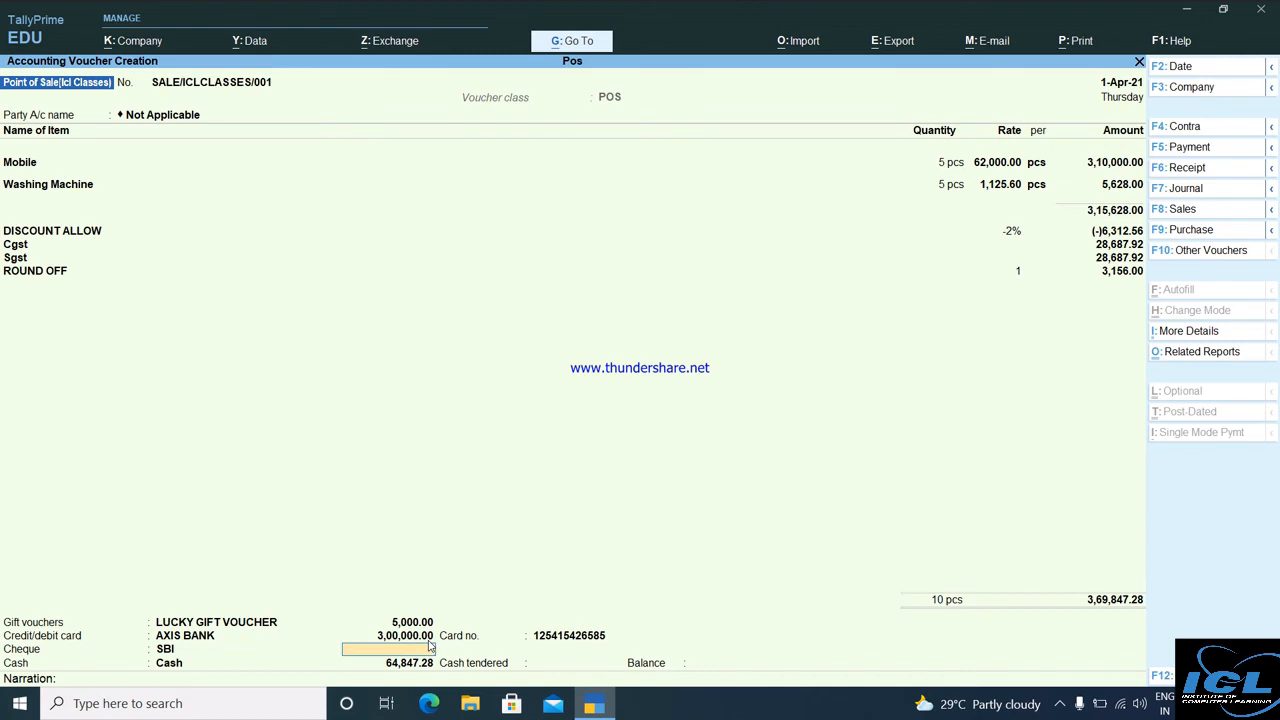
Skip the cheque and take the remaining 64,847.28 in cash with 65,000 tendered.
{"action": "key", "text": "Return"}
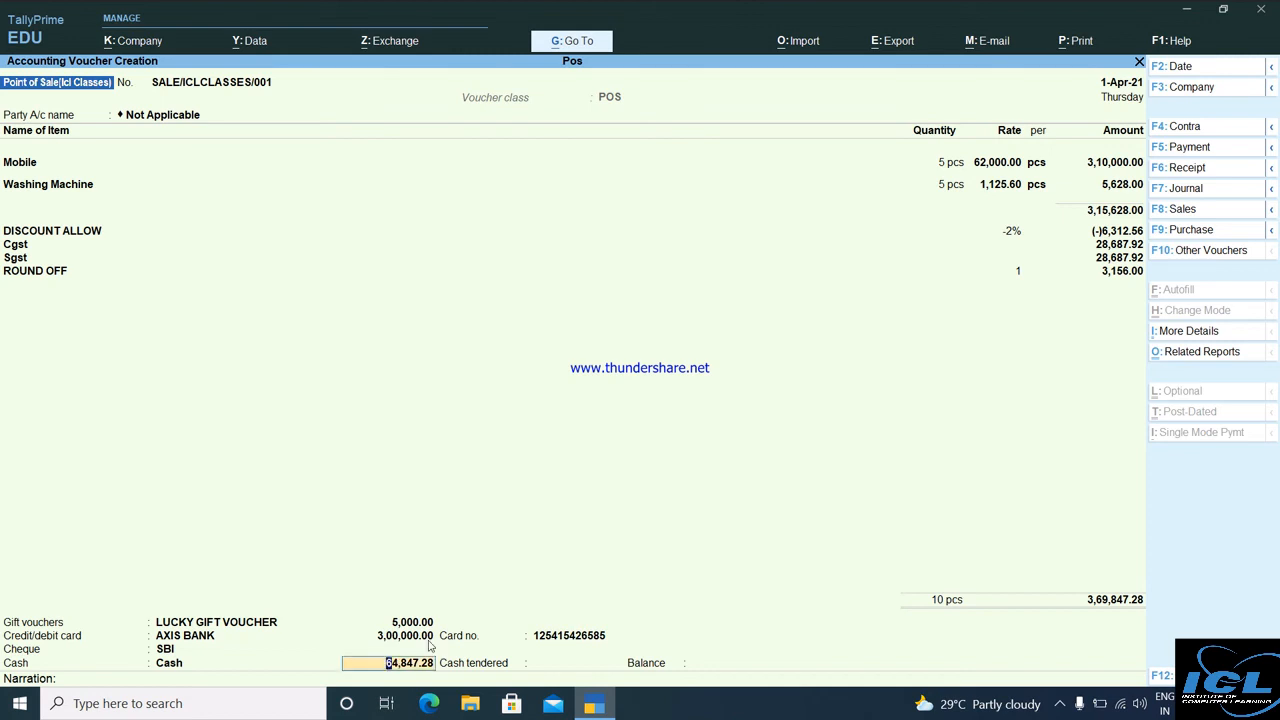
{"action": "key", "text": "Return"}
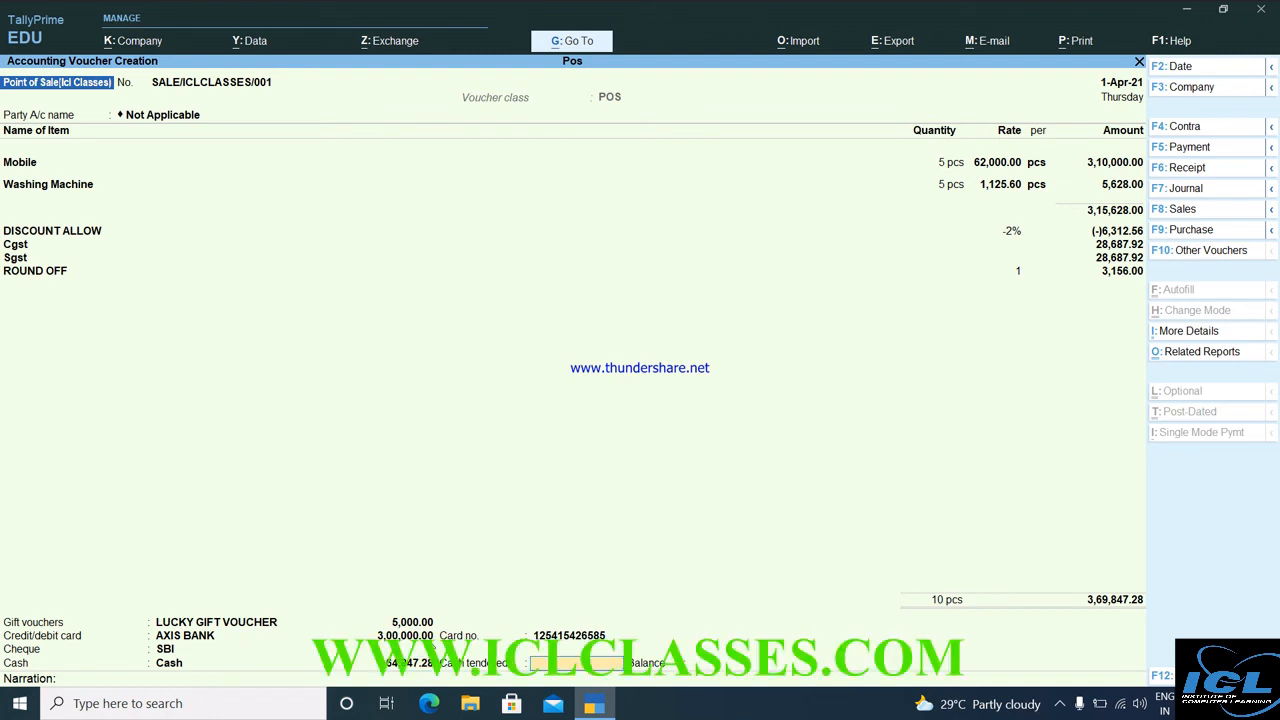
{"action": "type", "text": "65000"}
{"action": "key", "text": "Return"}
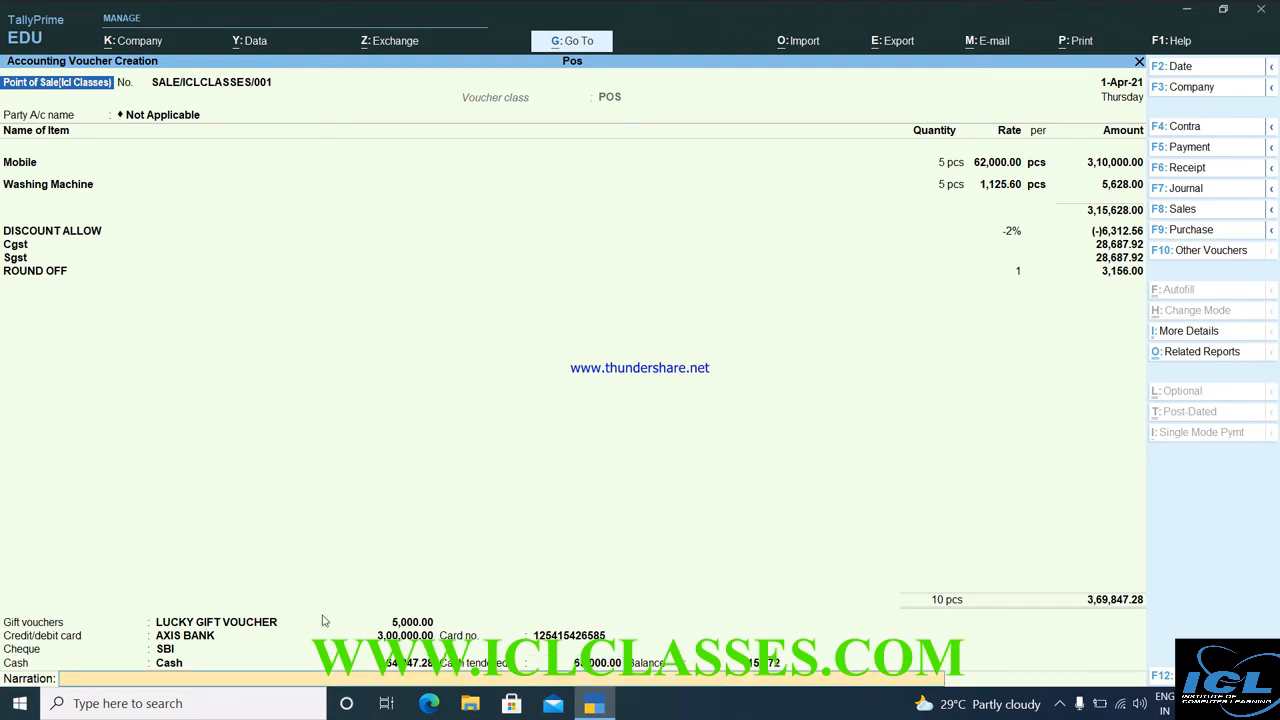
{"action": "left_click", "coordinate": [581, 621]}
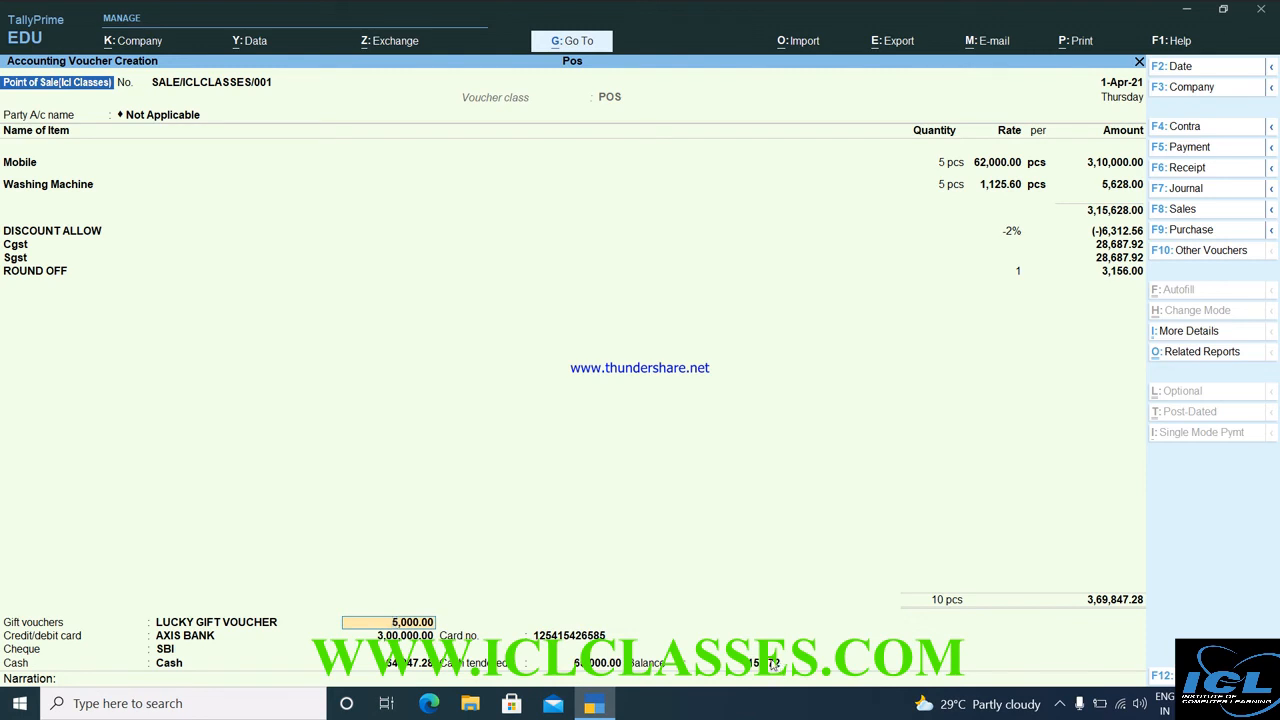
{"action": "left_click", "coordinate": [771, 661]}
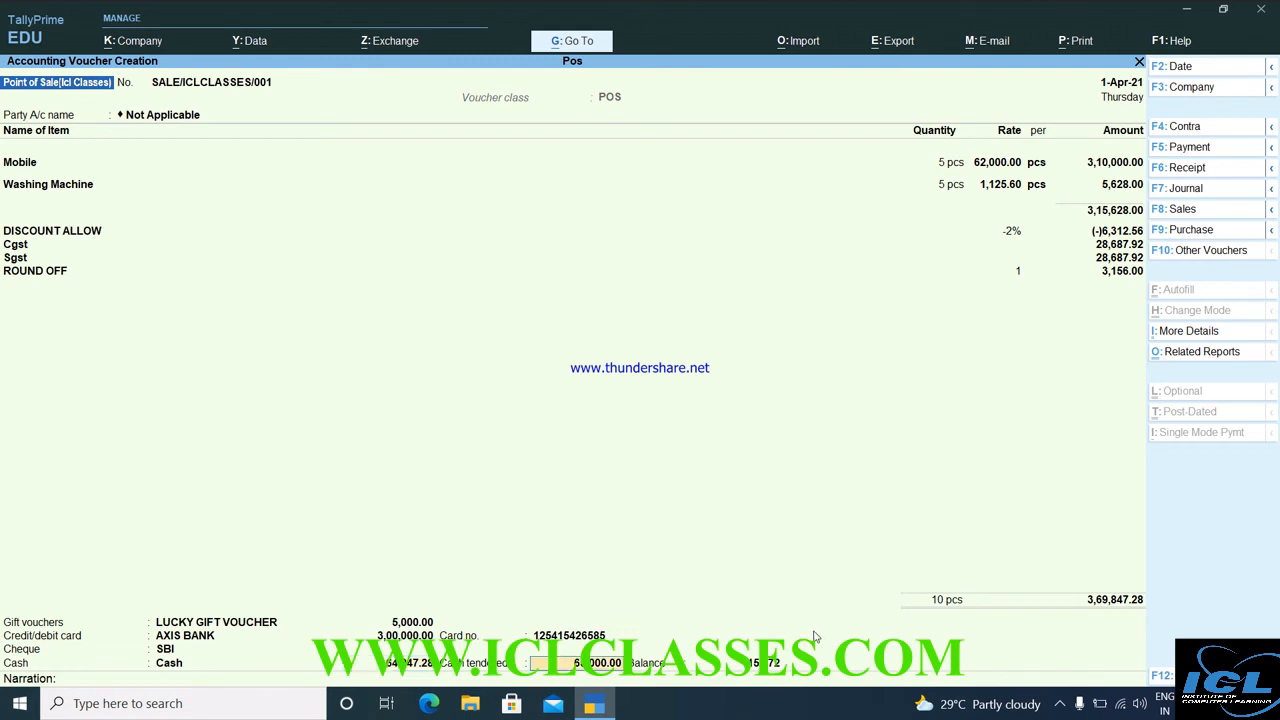
Pass the Narration and accept the POS bill SALE/ICLCLASSES/001 to save it.
{"action": "key", "text": "Return"}
{"action": "key", "text": "Return"}
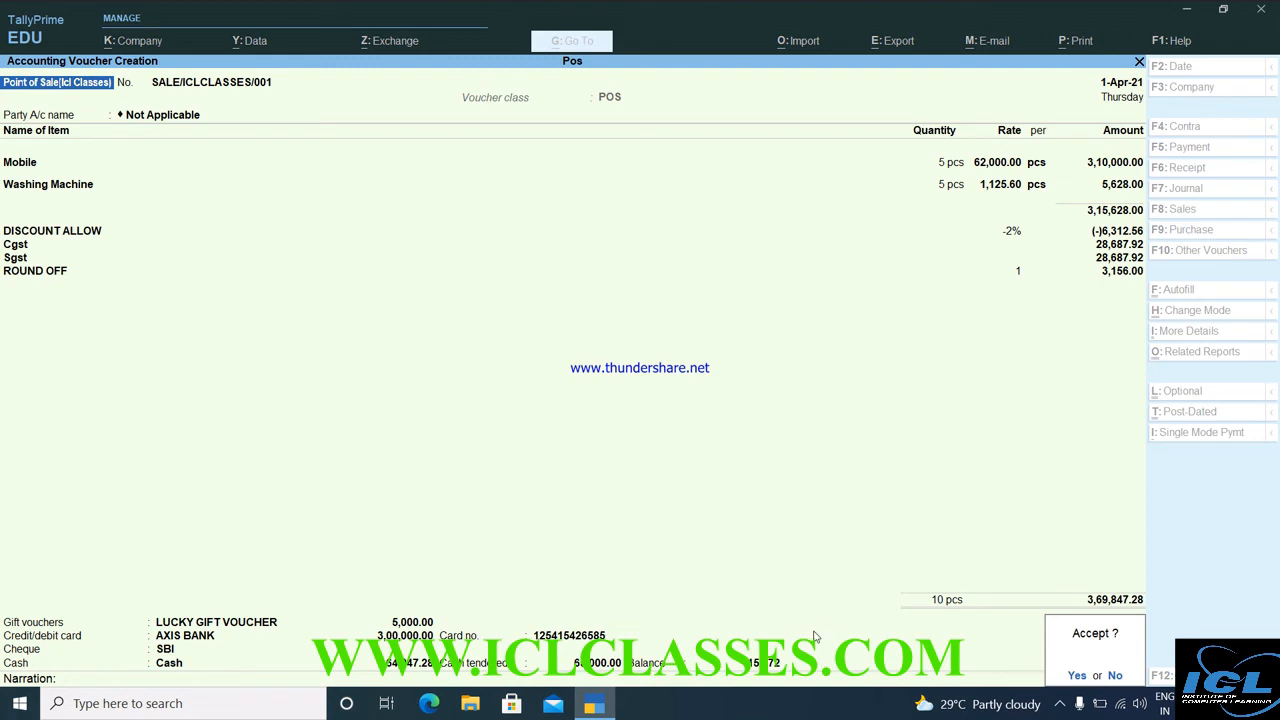
{"action": "key", "text": "Return"}
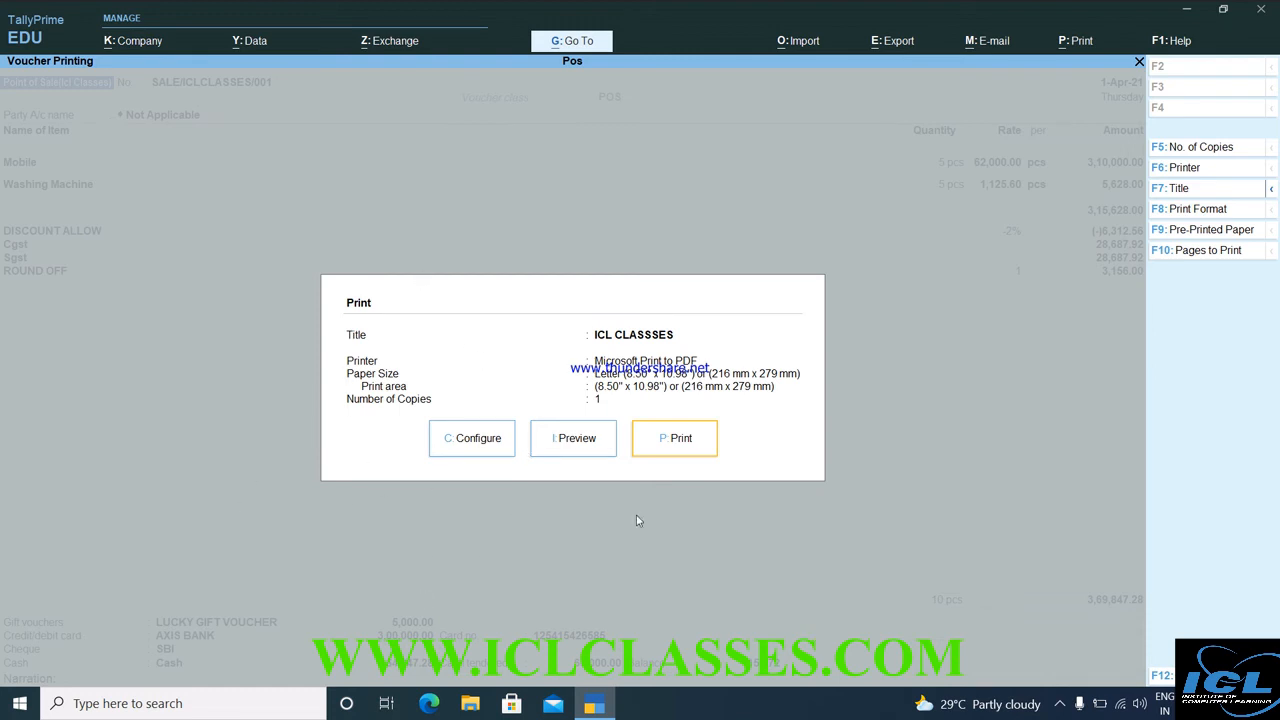
Preview bill SALE/ICLCLASSES/001 and zoom the preview to full page width.
{"action": "left_click", "coordinate": [579, 440]}
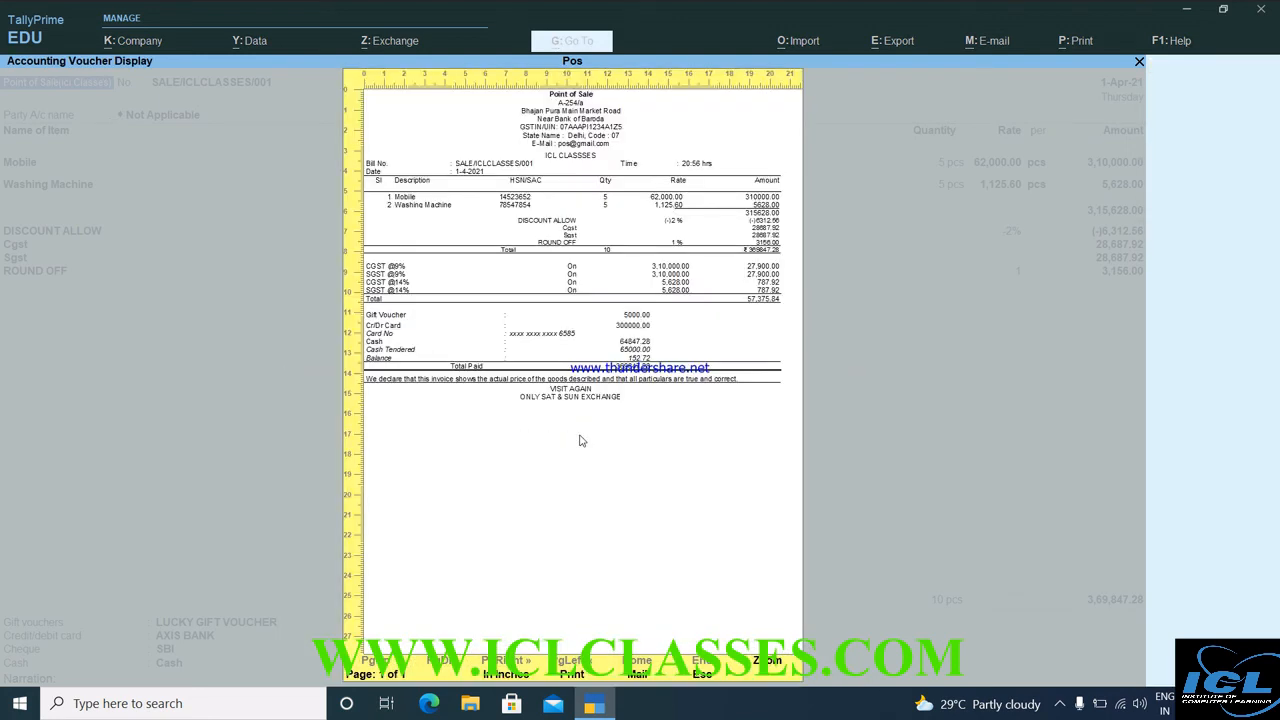
{"action": "key", "text": "z"}
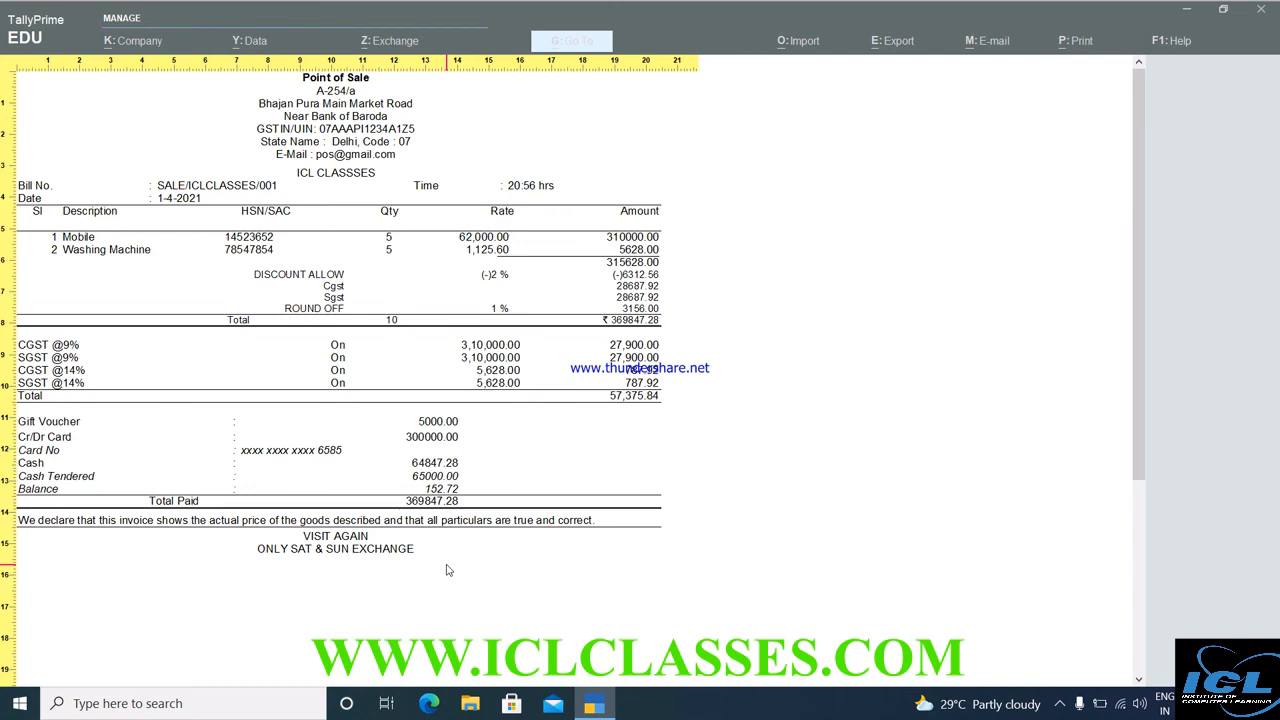
Close the SALE/ICLCLASSES/001 print preview and quit the empty new POS voucher.
{"action": "key", "text": "Escape"}
{"action": "key", "text": "Escape"}
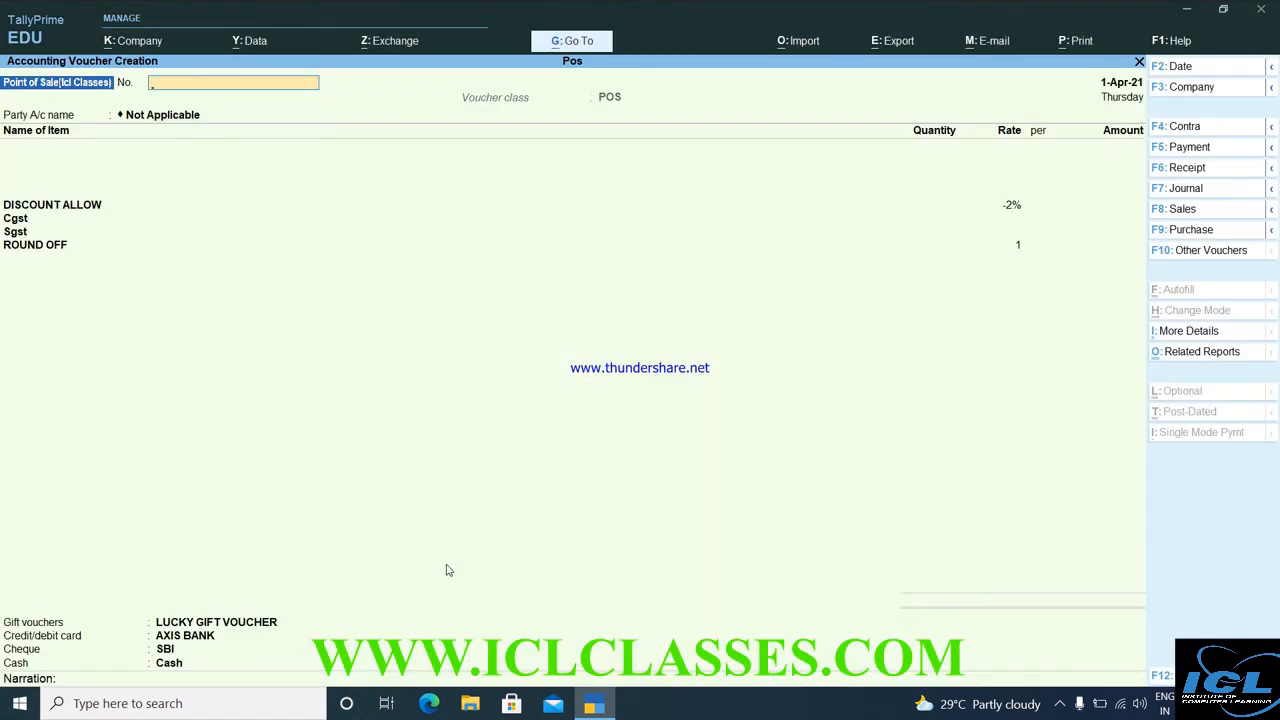
{"action": "key", "text": "Escape"}
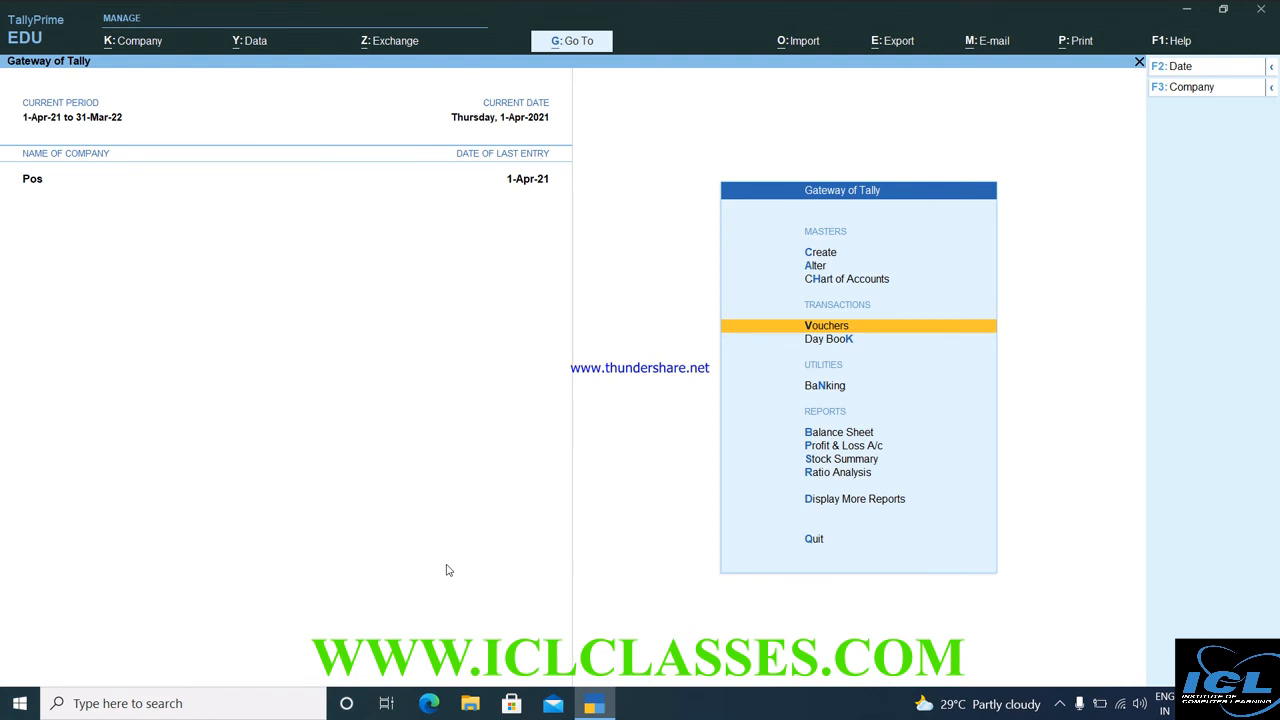
Alter the Point of Sale(Icl Classes) voucher type and move into its POS class settings.
{"action": "key", "text": "Up"}
{"action": "key", "text": "Up"}
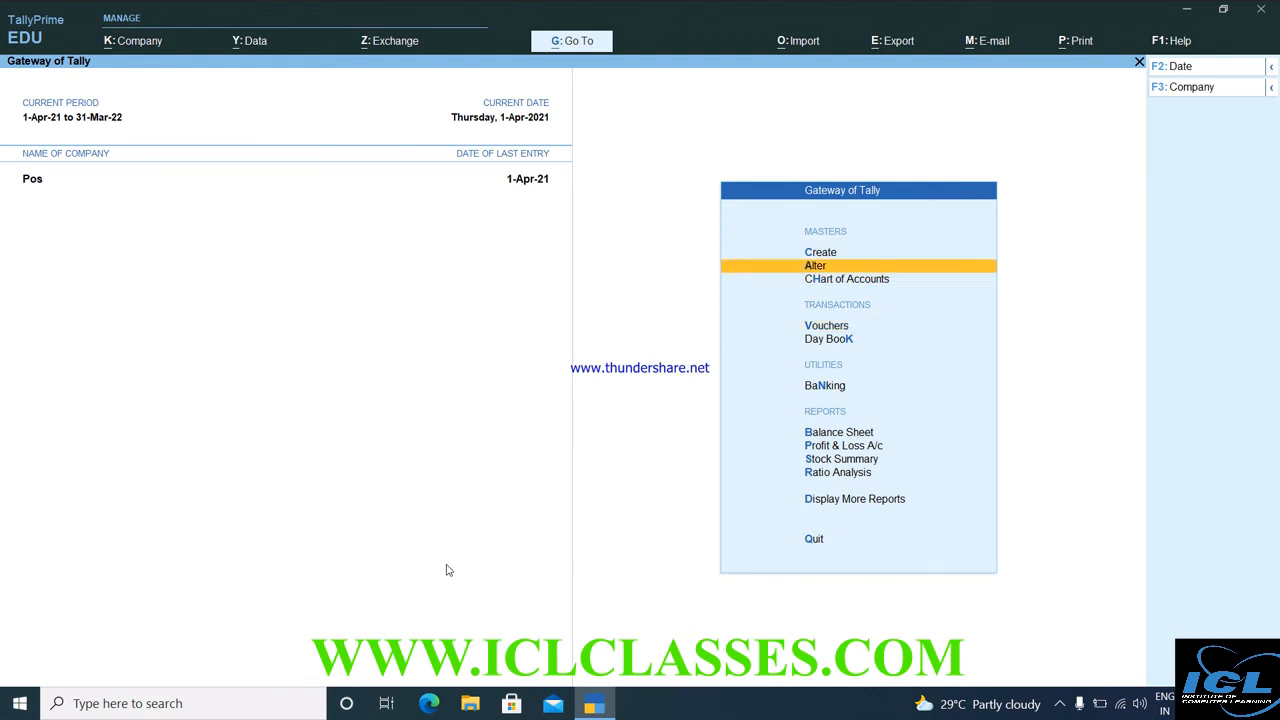
{"action": "key", "text": "Return"}
{"action": "key", "text": "Down"}
{"action": "key", "text": "Down"}
{"action": "key", "text": "Down"}
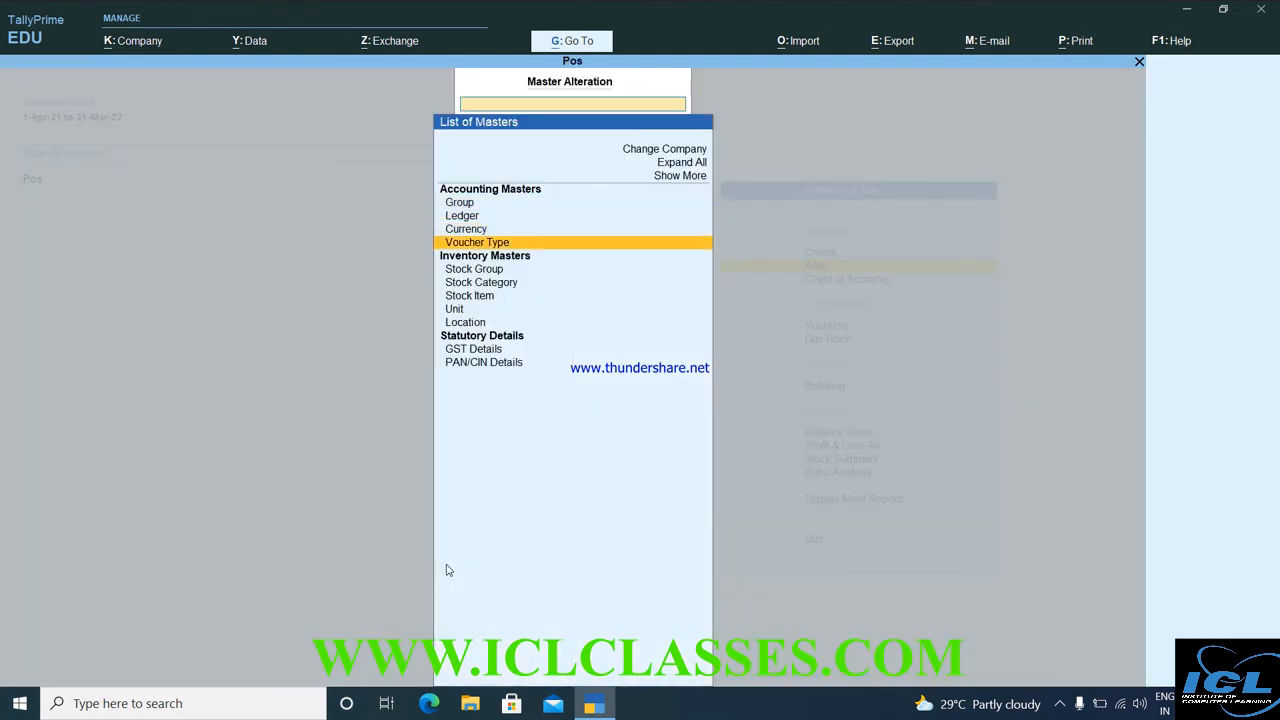
{"action": "key", "text": "Return"}
{"action": "key", "text": "Down"}
{"action": "key", "text": "Down"}
{"action": "key", "text": "Down"}
{"action": "key", "text": "Down"}
{"action": "key", "text": "Down"}
{"action": "key", "text": "Down"}
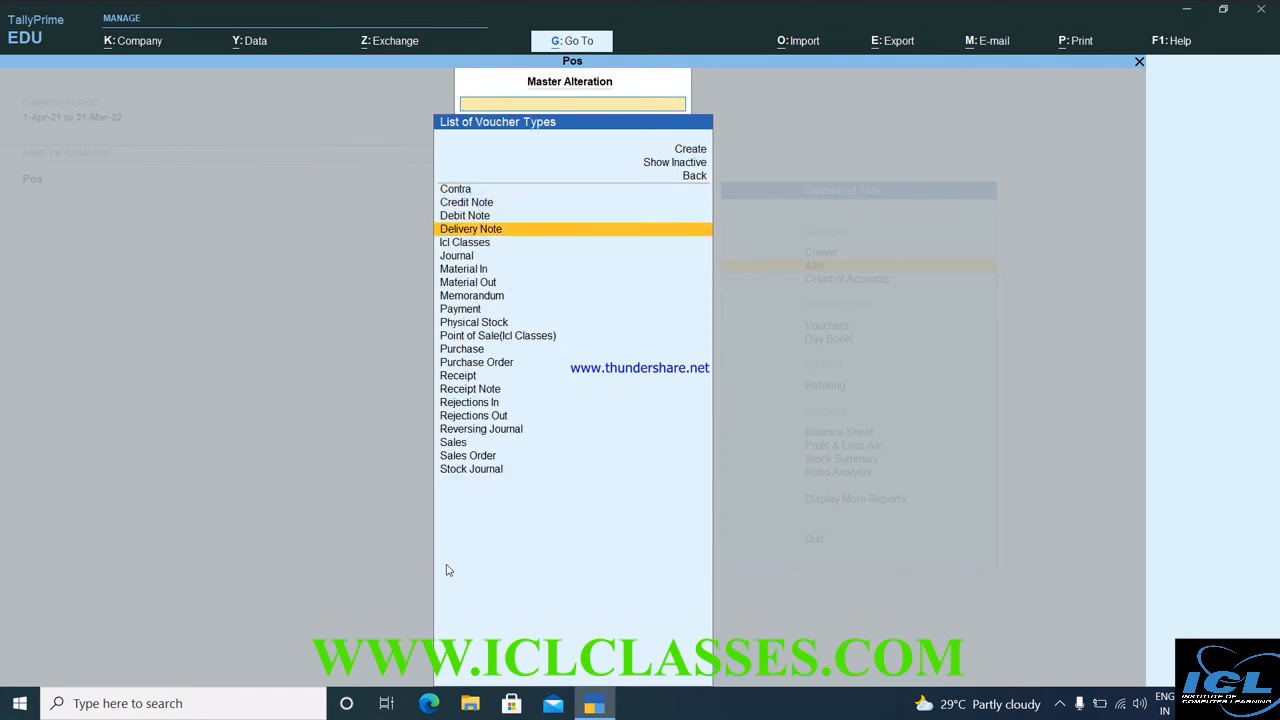
{"action": "key", "text": "Down"}
{"action": "key", "text": "Up"}
{"action": "key", "text": "Up"}
{"action": "key", "text": "Up"}
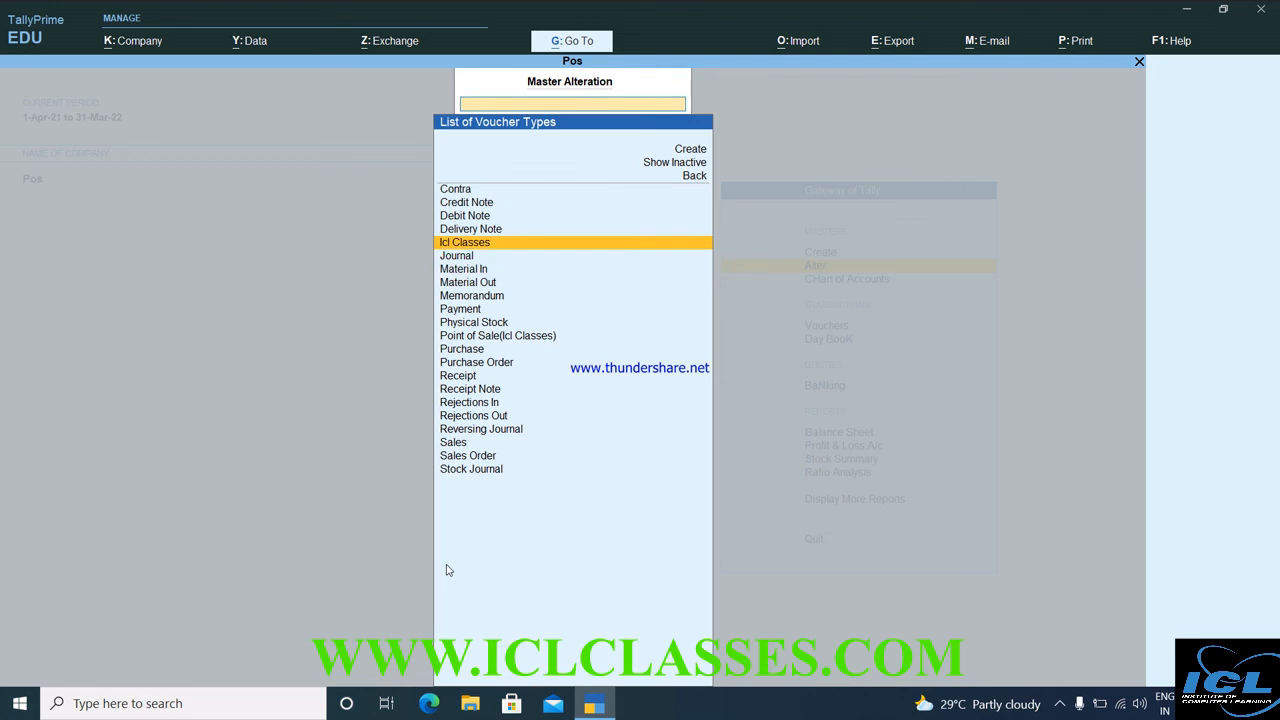
{"action": "key", "text": "Return"}
{"action": "key", "text": "Return"}
{"action": "key", "text": "Return"}
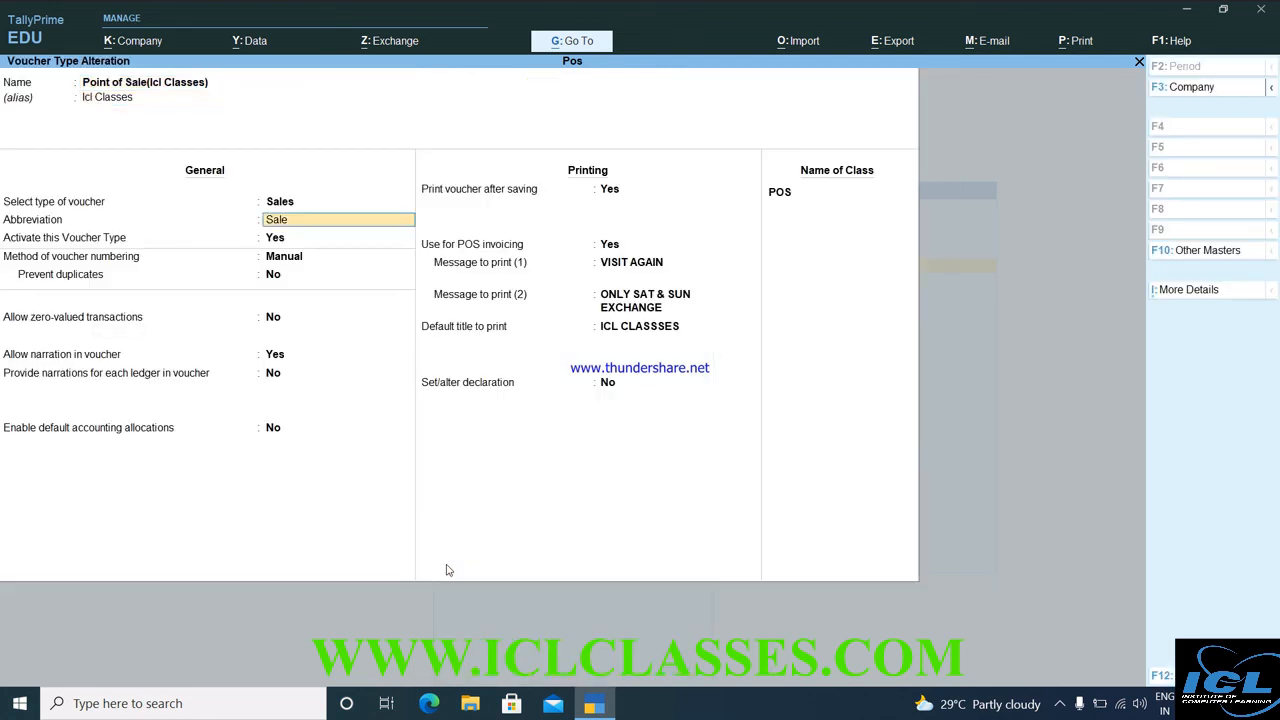
{"action": "key", "text": "Return"}
{"action": "key", "text": "Return"}
{"action": "key", "text": "Return"}
{"action": "key", "text": "Return"}
{"action": "key", "text": "Return"}
{"action": "key", "text": "Return"}
{"action": "key", "text": "Return"}
{"action": "key", "text": "Return"}
{"action": "key", "text": "Return"}
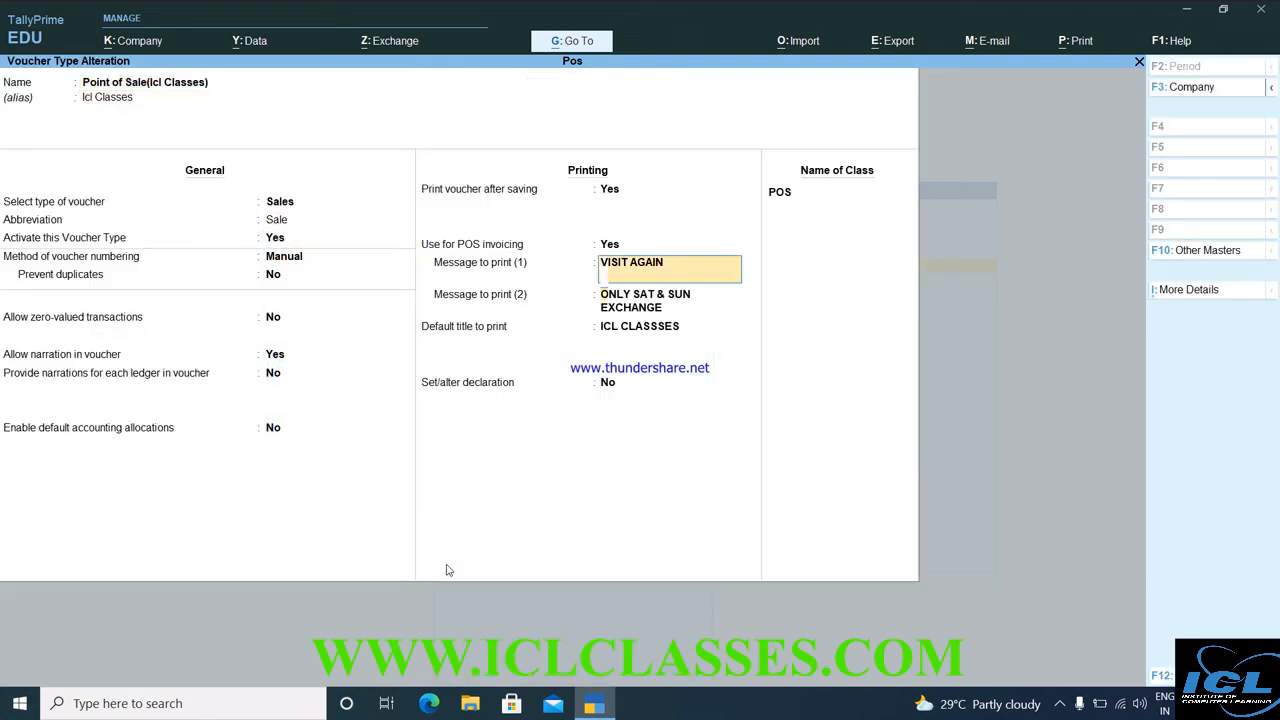
{"action": "key", "text": "Return"}
{"action": "key", "text": "Return"}
{"action": "key", "text": "Return"}
{"action": "key", "text": "Return"}
{"action": "key", "text": "Return"}
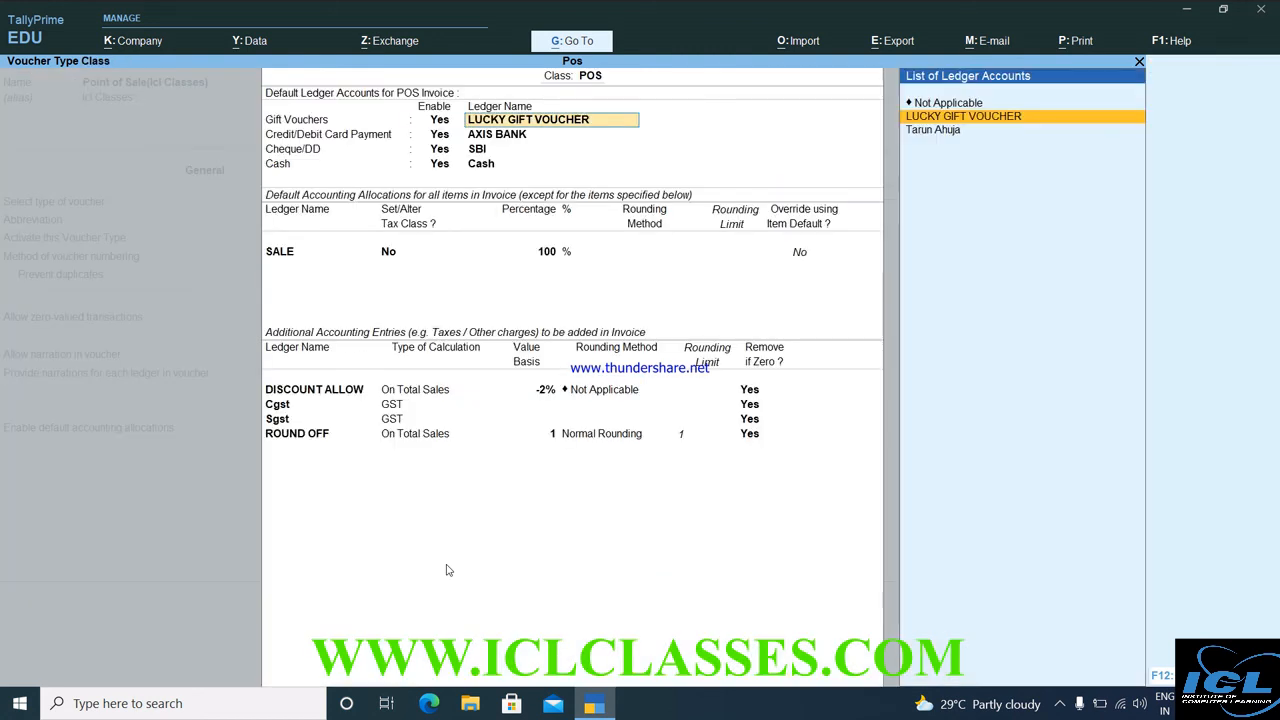
Change the ROUND OFF value basis from 1 to 0, keeping On Total Sales and Normal Rounding, and save.
{"action": "key", "text": "Return"}
{"action": "key", "text": "Return"}
{"action": "key", "text": "Return"}
{"action": "key", "text": "Return"}
{"action": "key", "text": "Return"}
{"action": "key", "text": "Return"}
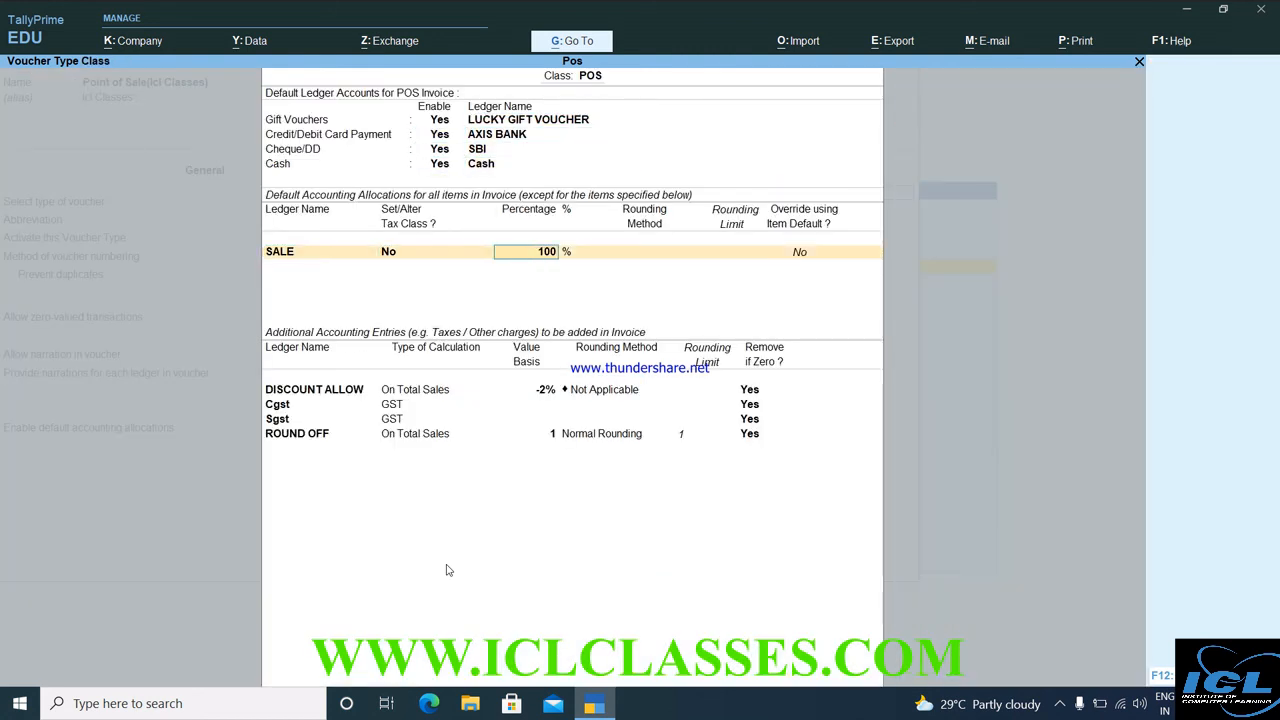
{"action": "key", "text": "Return"}
{"action": "key", "text": "Return"}
{"action": "key", "text": "Return"}
{"action": "key", "text": "Return"}
{"action": "key", "text": "Return"}
{"action": "key", "text": "Return"}
{"action": "key", "text": "Return"}
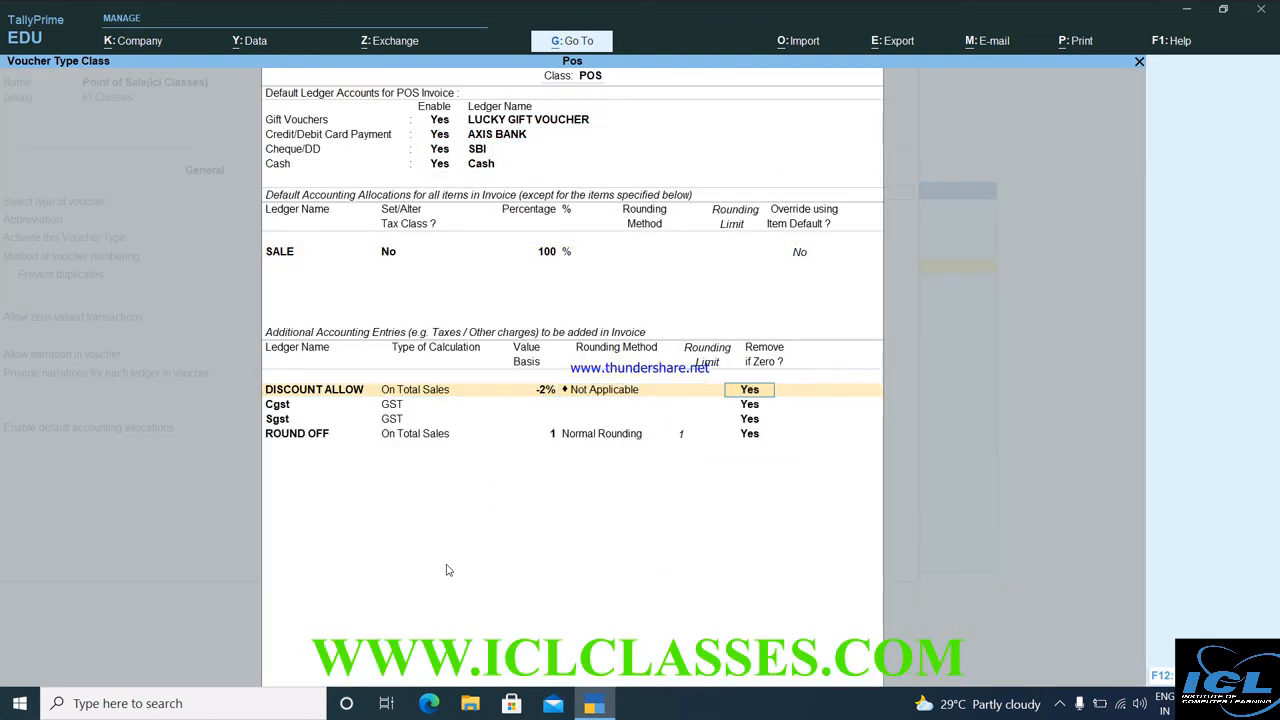
{"action": "key", "text": "Return"}
{"action": "key", "text": "Return"}
{"action": "key", "text": "Return"}
{"action": "key", "text": "Return"}
{"action": "key", "text": "Return"}
{"action": "key", "text": "Return"}
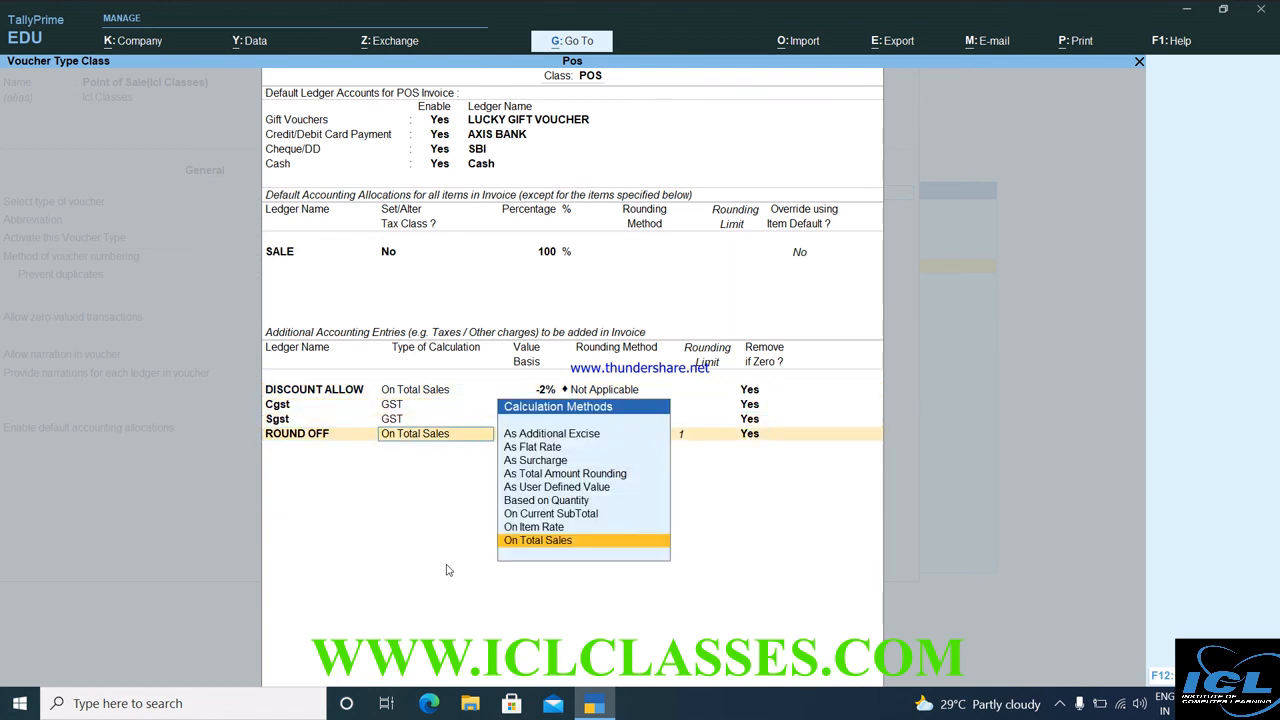
{"action": "key", "text": "Return"}
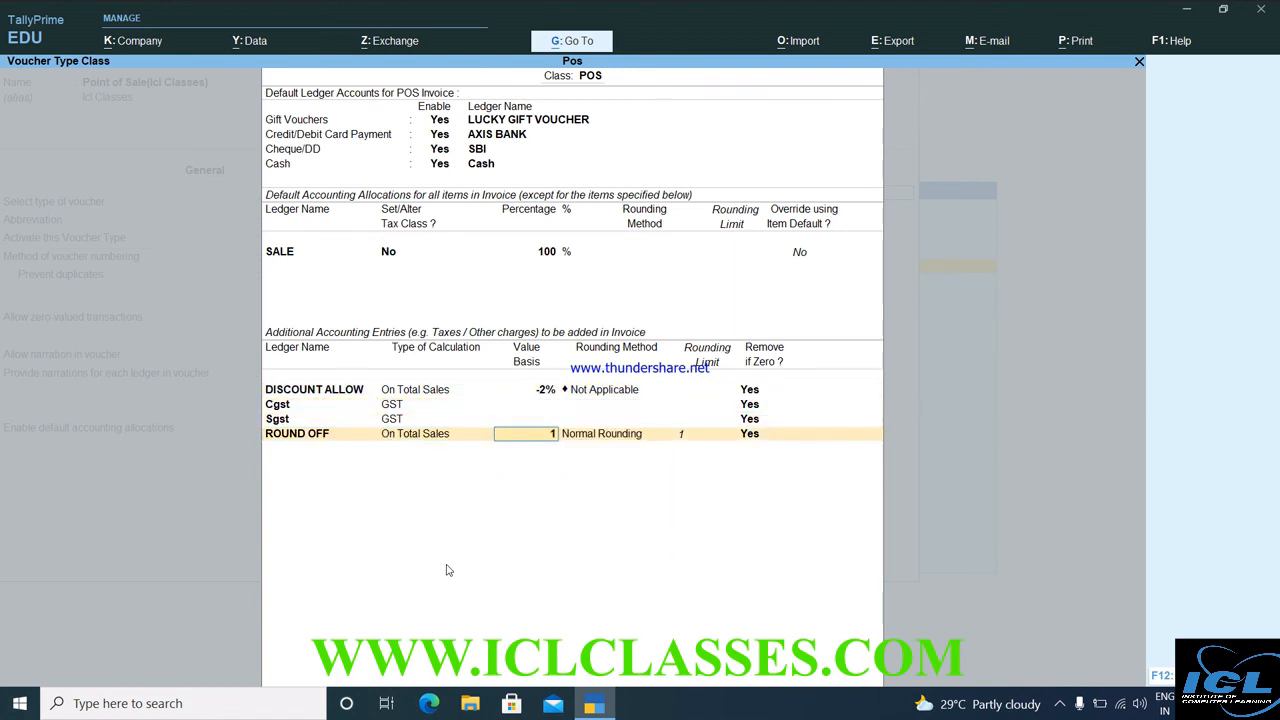
{"action": "type", "text": "0"}
{"action": "key", "text": "Return"}
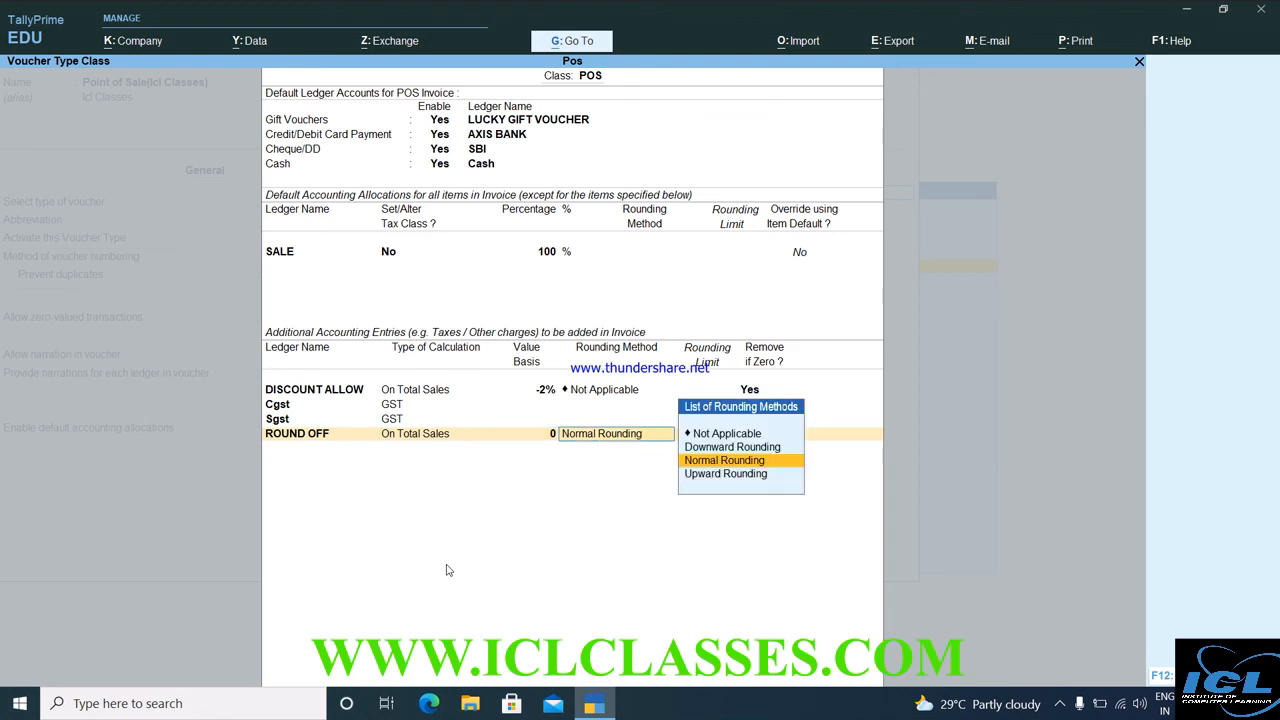
{"action": "key", "text": "Return"}
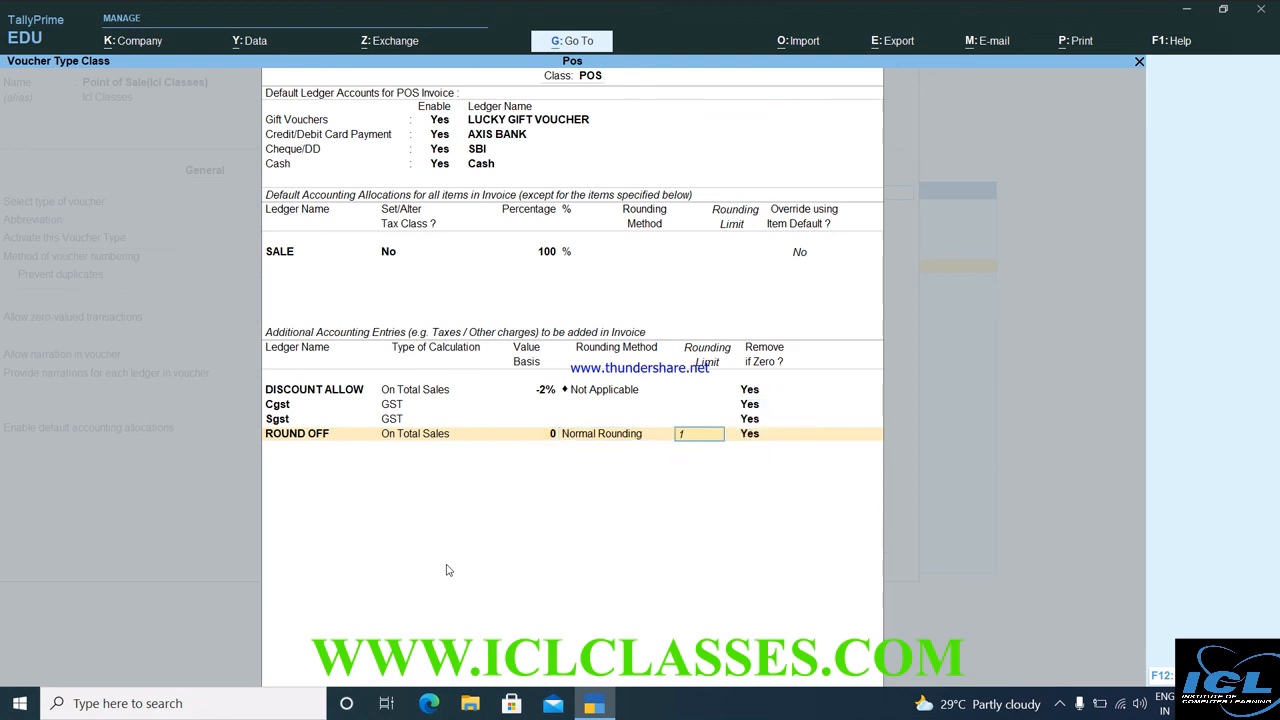
{"action": "key", "text": "Return"}
{"action": "key", "text": "Return"}
{"action": "key", "text": "Return"}
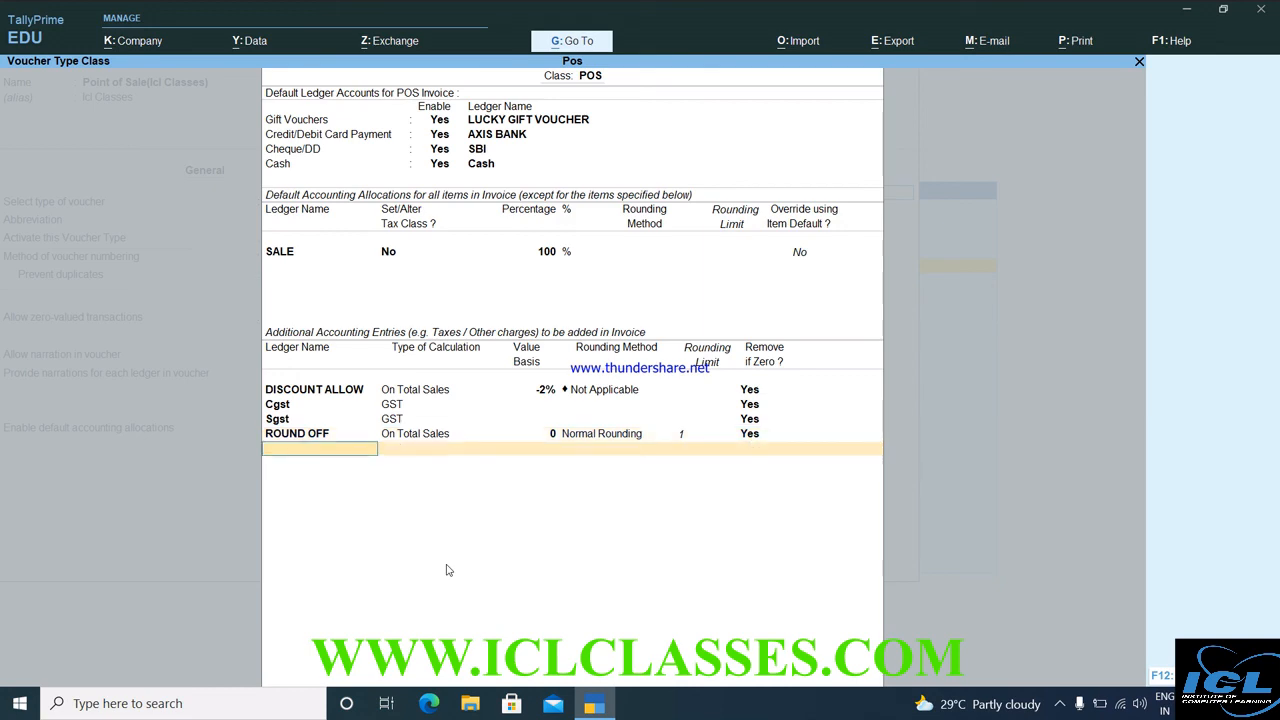
{"action": "key", "text": "Return"}
{"action": "key", "text": "Return"}
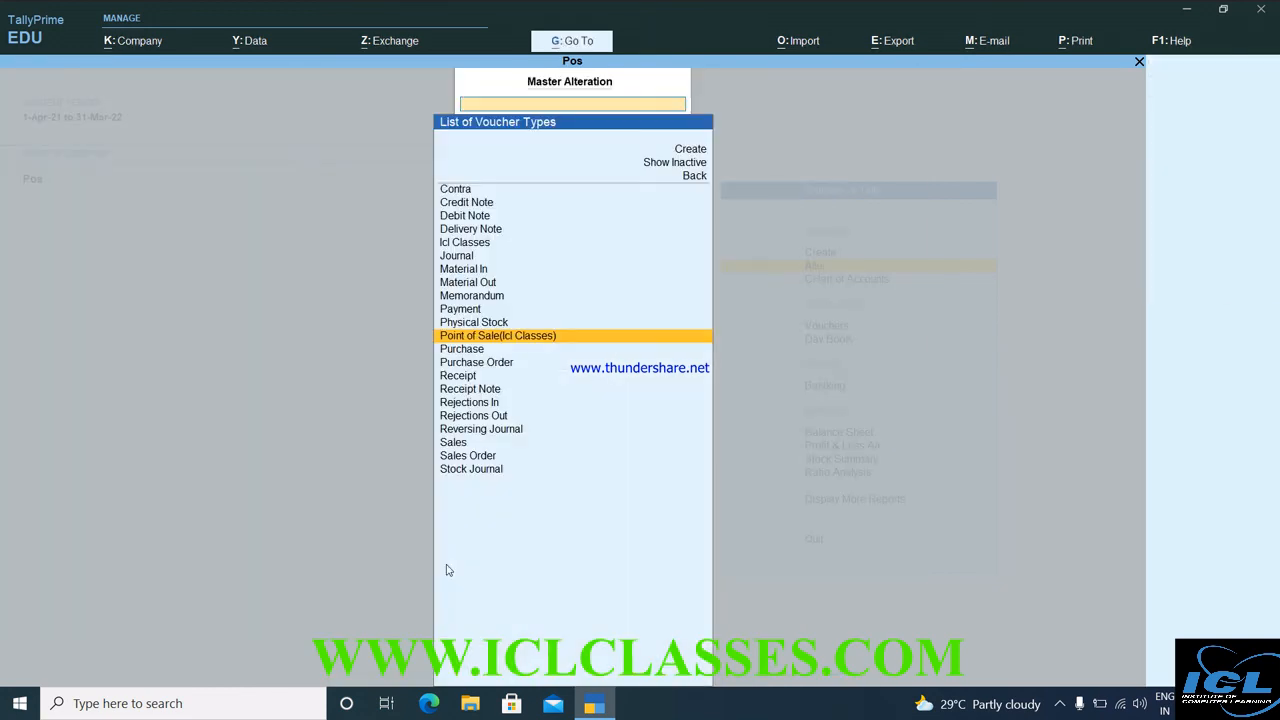
{"action": "key", "text": "Escape"}
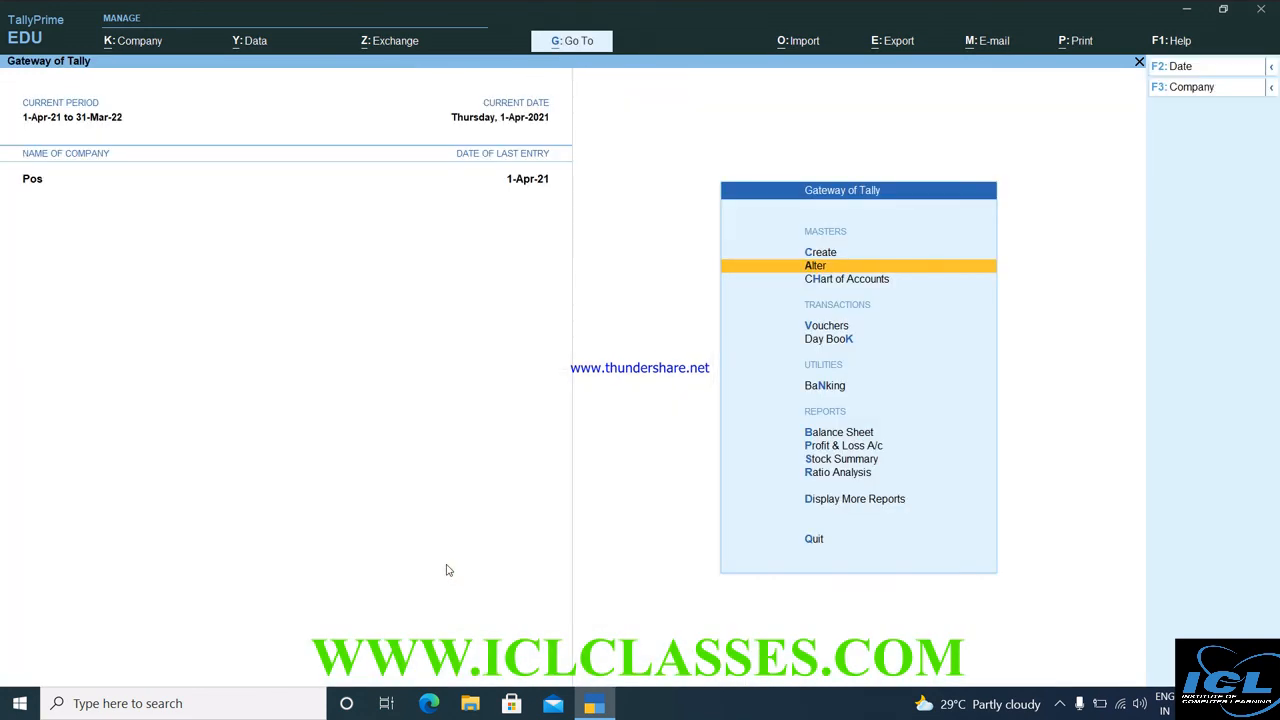
Start a new POS bill numbered 1212121 with the party left as Not Applicable.
{"action": "key", "text": "k"}
{"action": "key", "text": "Up"}
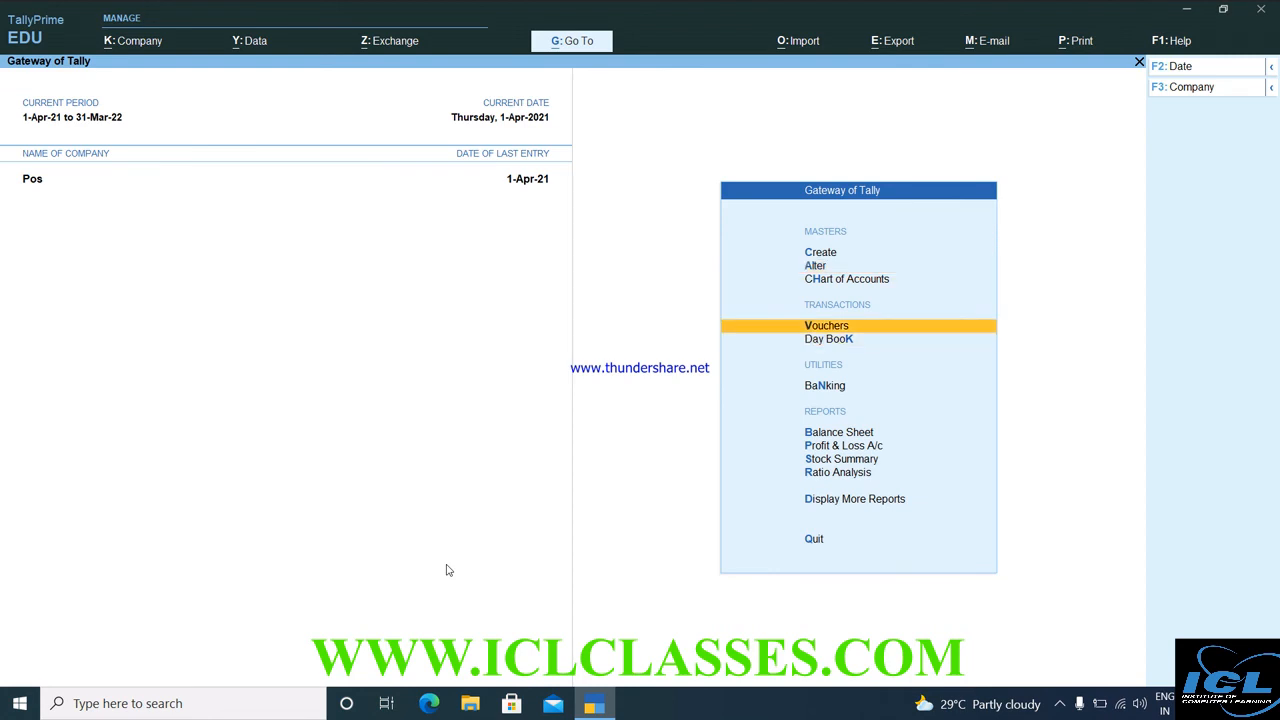
{"action": "key", "text": "Return"}
{"action": "type", "text": "1212121"}
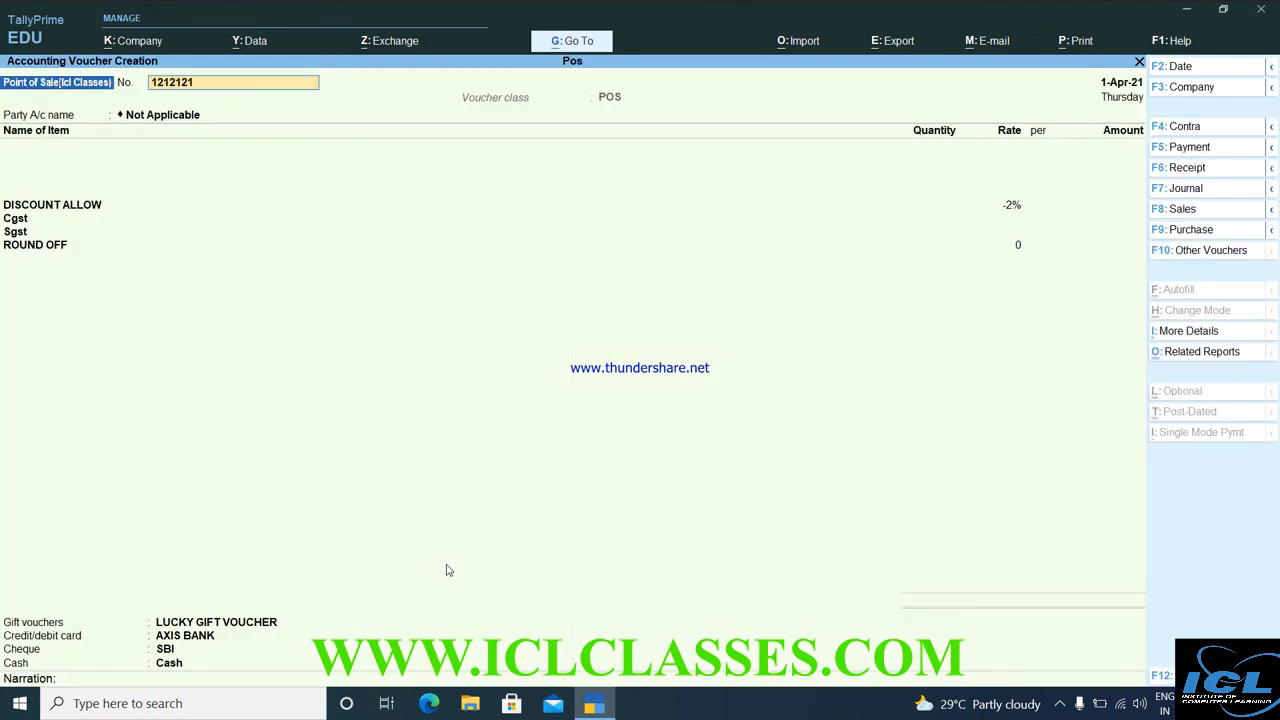
{"action": "key", "text": "Return"}
{"action": "key", "text": "Return"}
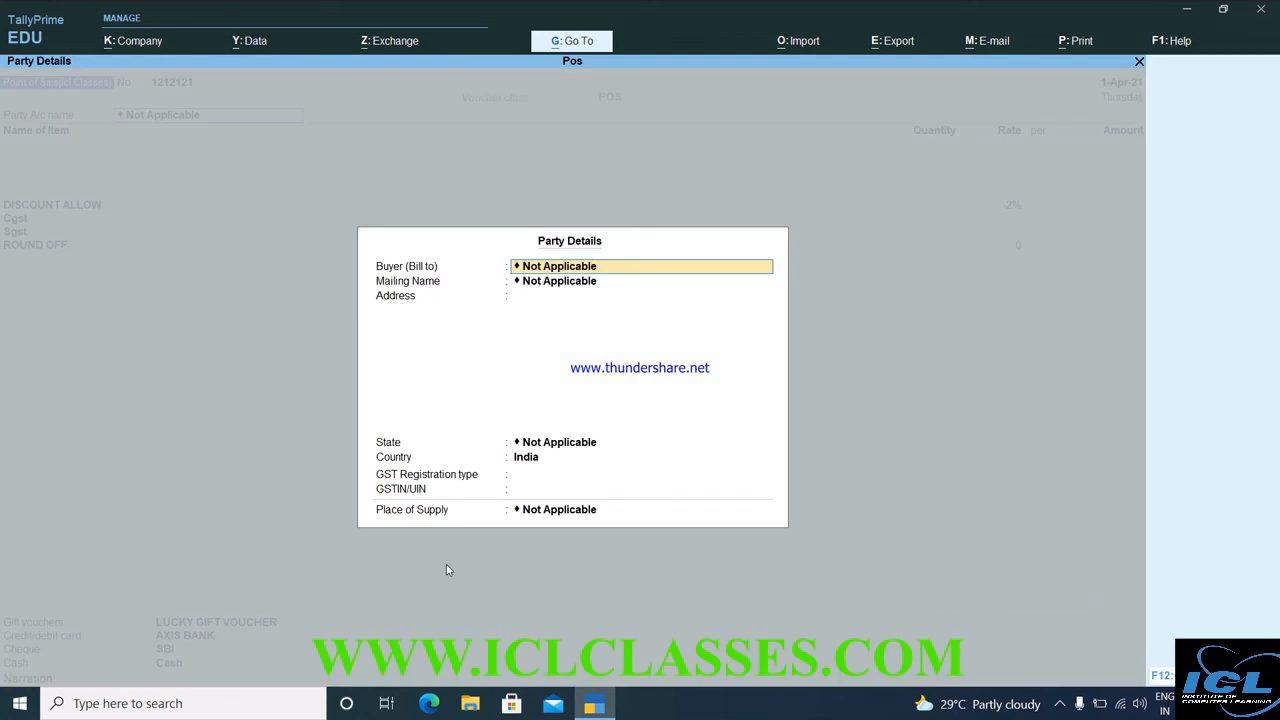
{"action": "key", "text": "ctrl+a"}
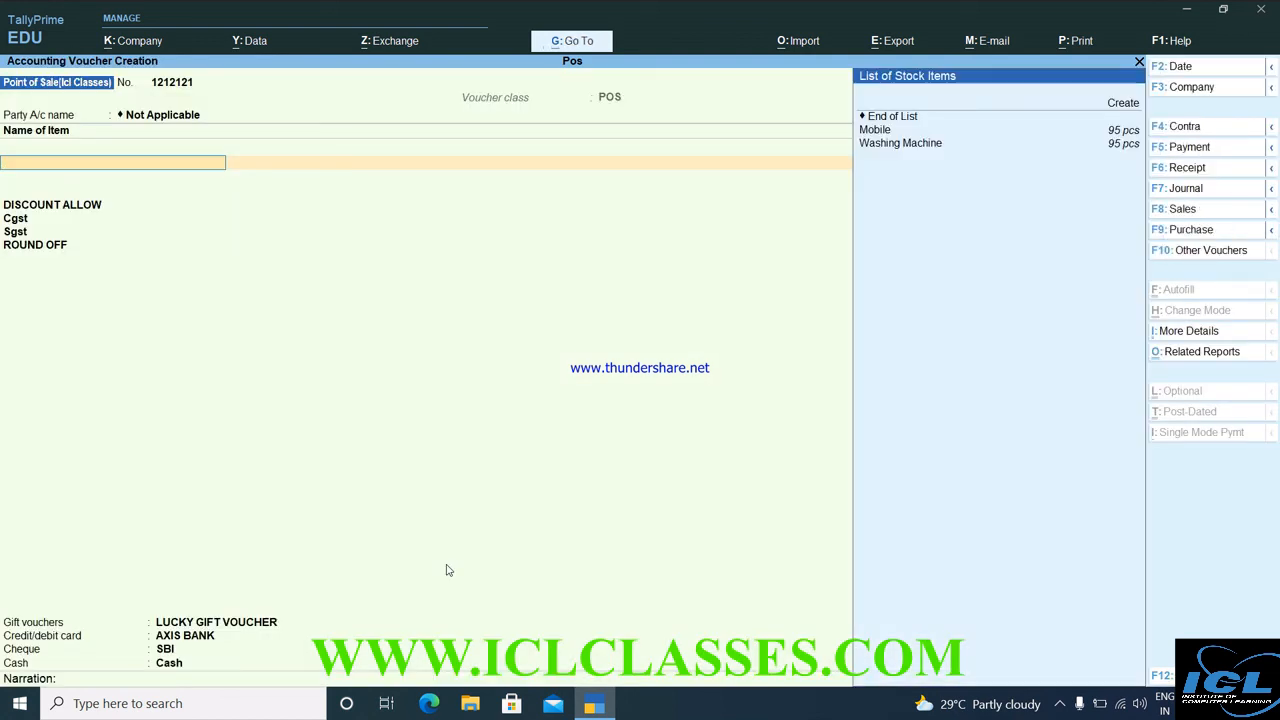
Bill one Mobile at 62,000, pay 1,000 by gift voucher and the rest by card, and accept.
{"action": "key", "text": "Down"}
{"action": "key", "text": "Return"}
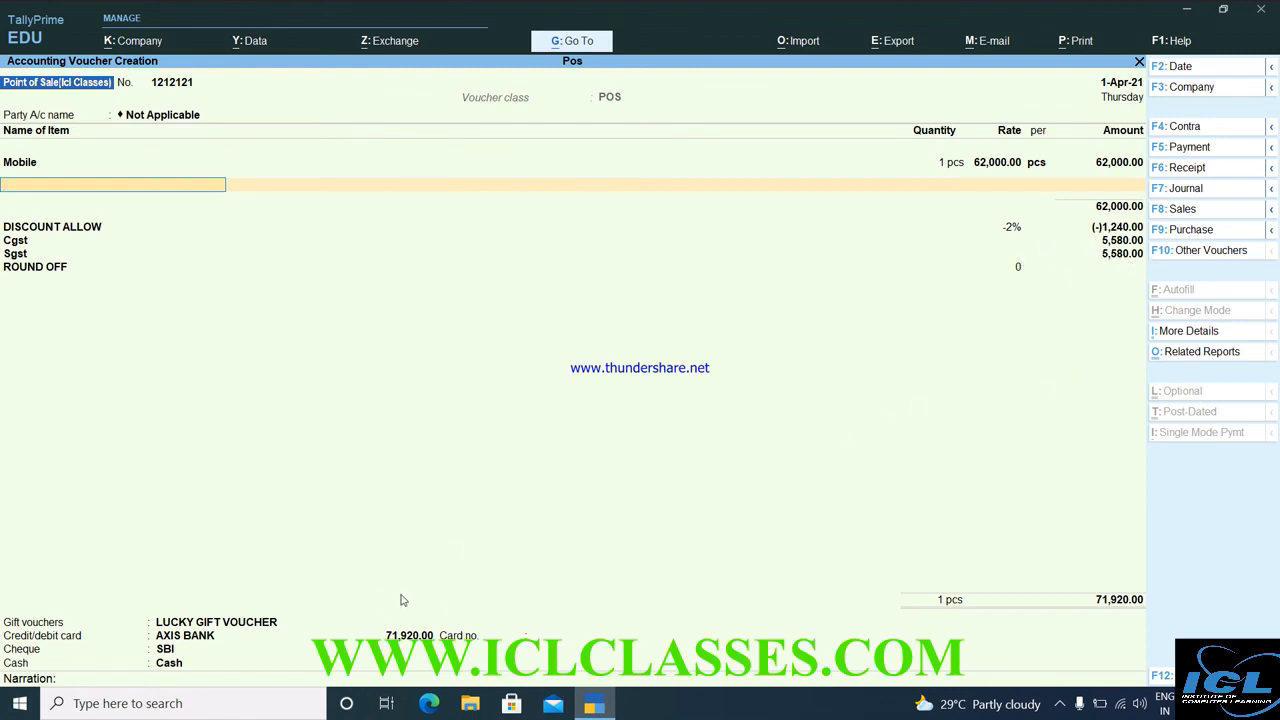
{"action": "key", "text": "Return"}
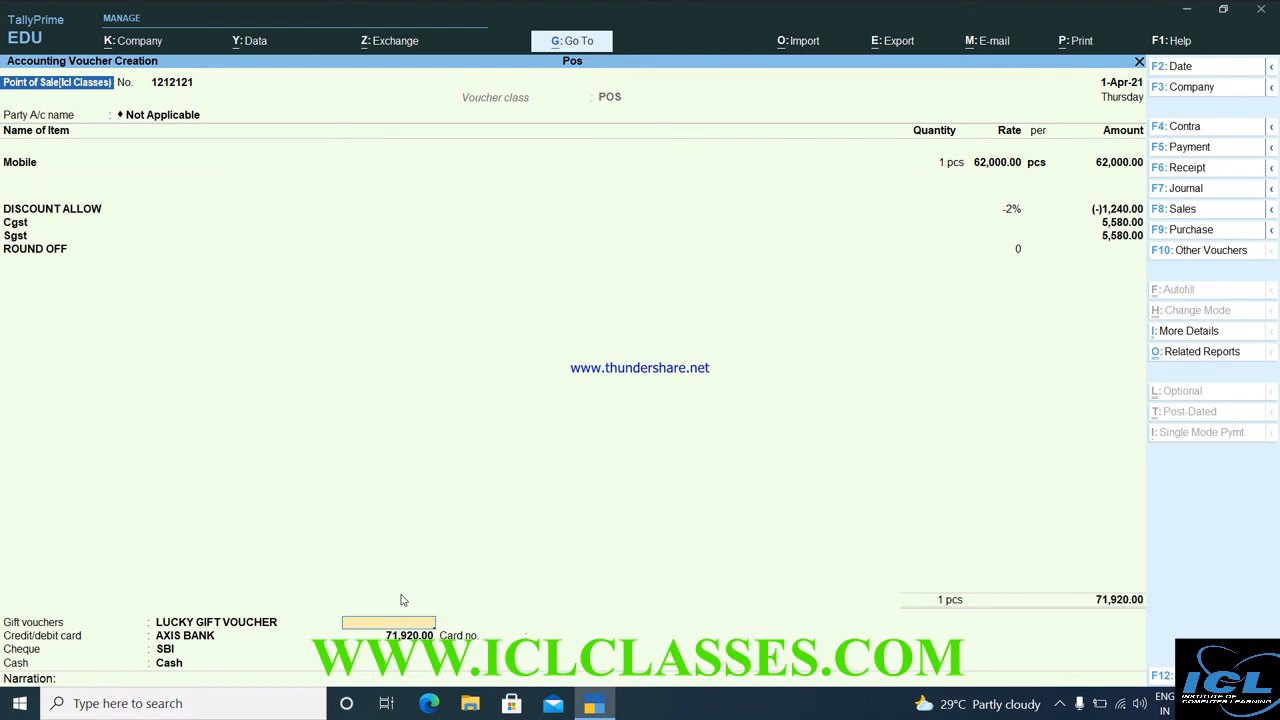
{"action": "key", "text": "Return"}
{"action": "key", "text": "Return"}
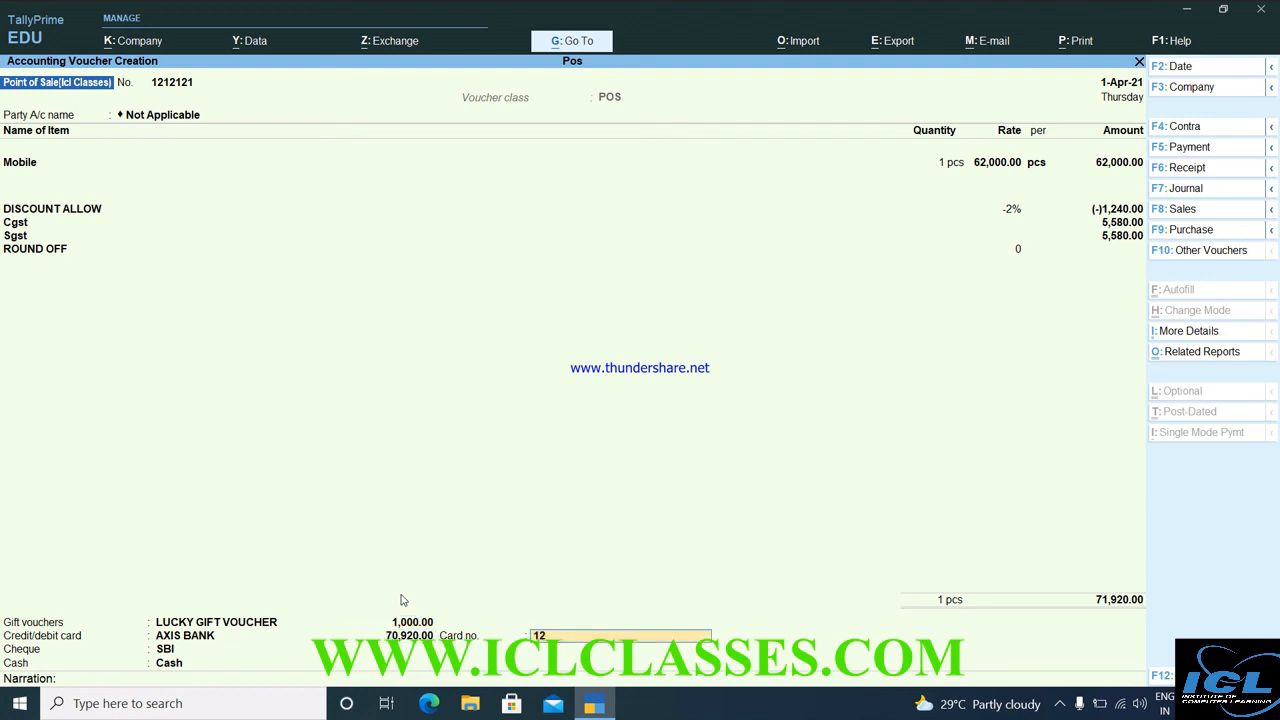
{"action": "key", "text": "Return"}
{"action": "key", "text": "Return"}
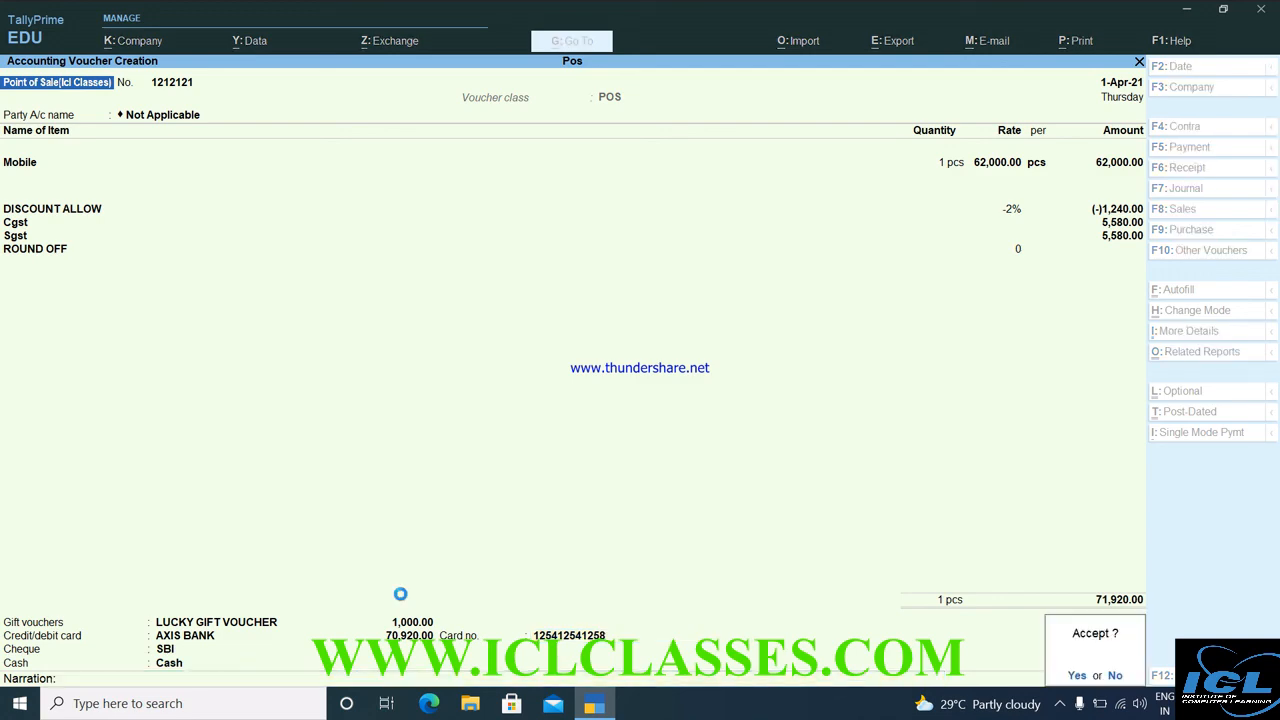
{"action": "key", "text": "Return"}
Preview the saved 71,920 POS invoice, zooming in to read it and back out.
{"action": "key", "text": "Left"}
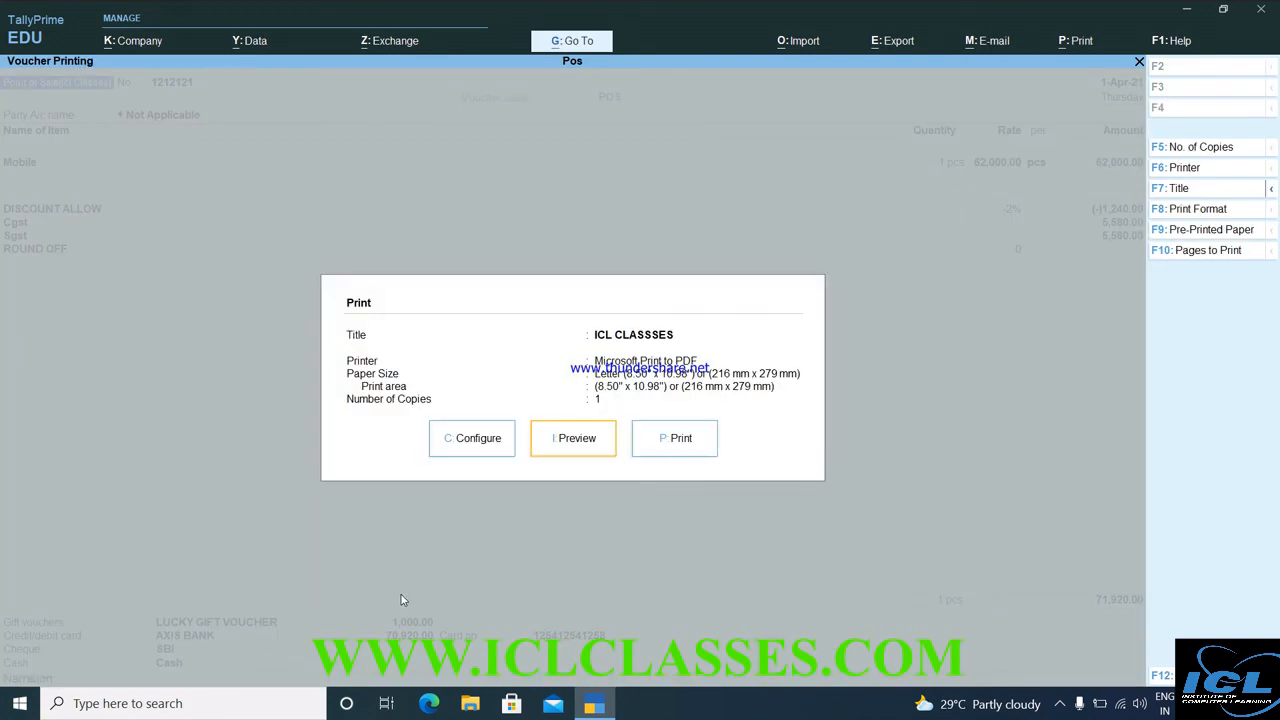
{"action": "key", "text": "Return"}
{"action": "key", "text": "z"}
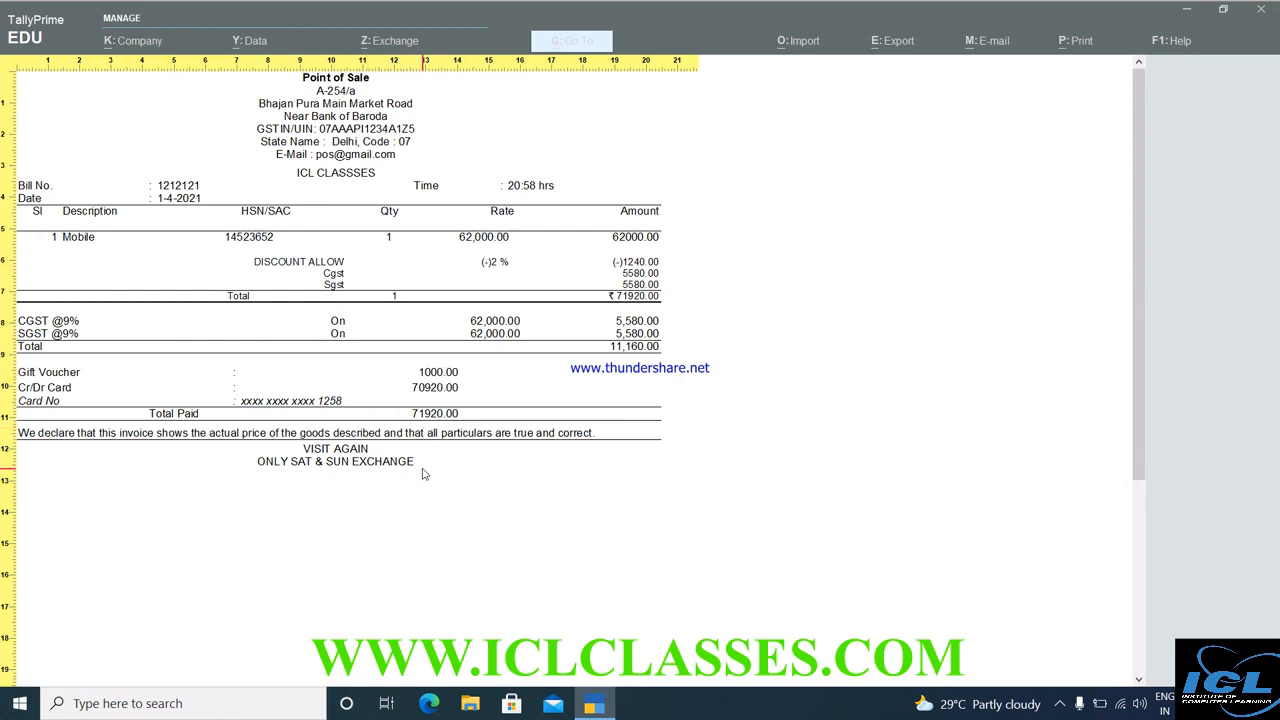
{"action": "key", "text": "z"}
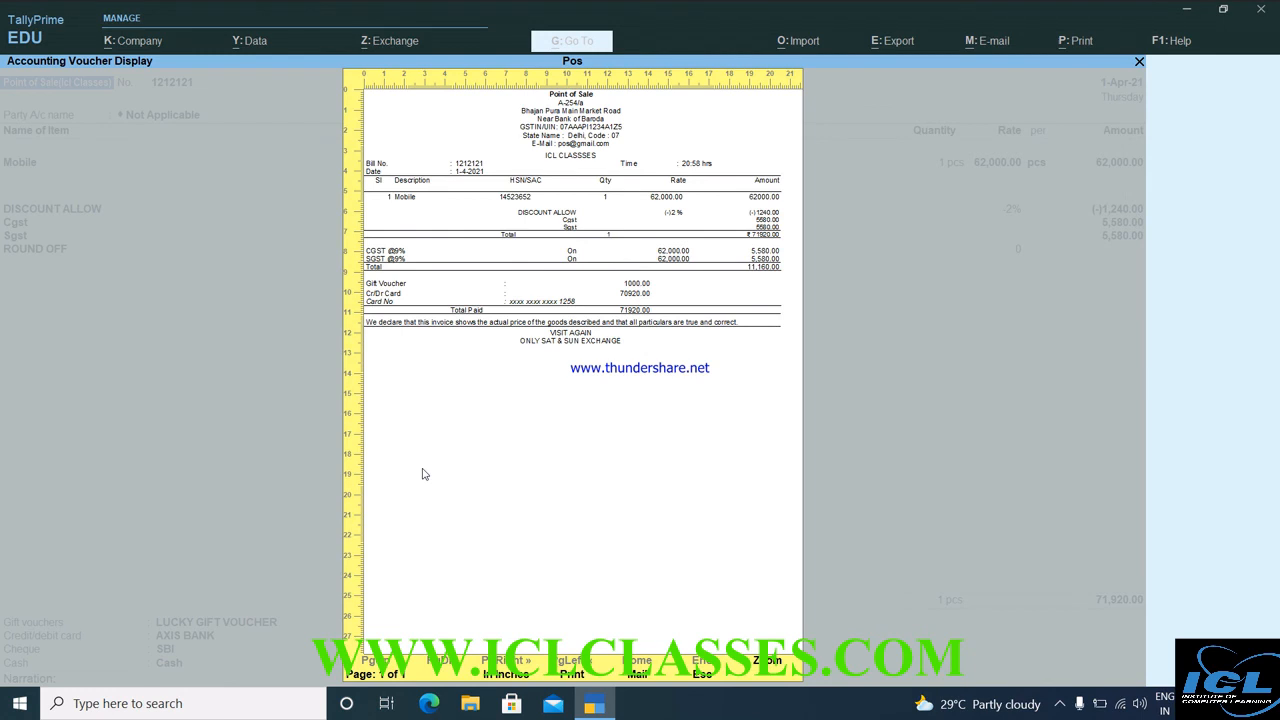